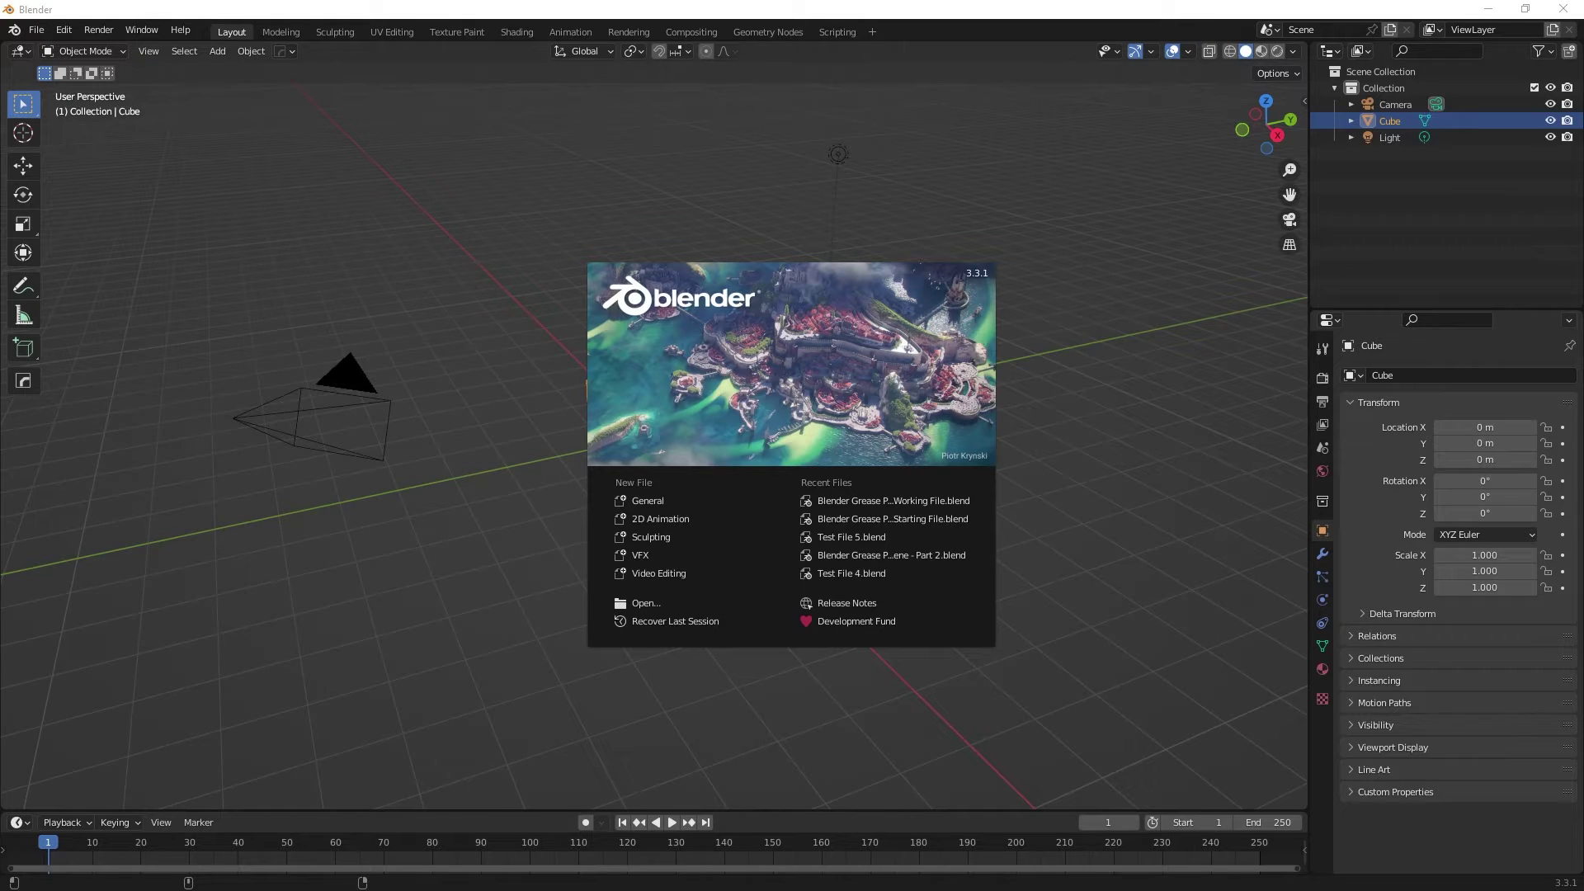
- Open the recent file "Blender Grease Pencil - Lip Sync Scene - Part 2 - Working File.blend" and hide the Character object, switching to Object Mode
click(918, 500)
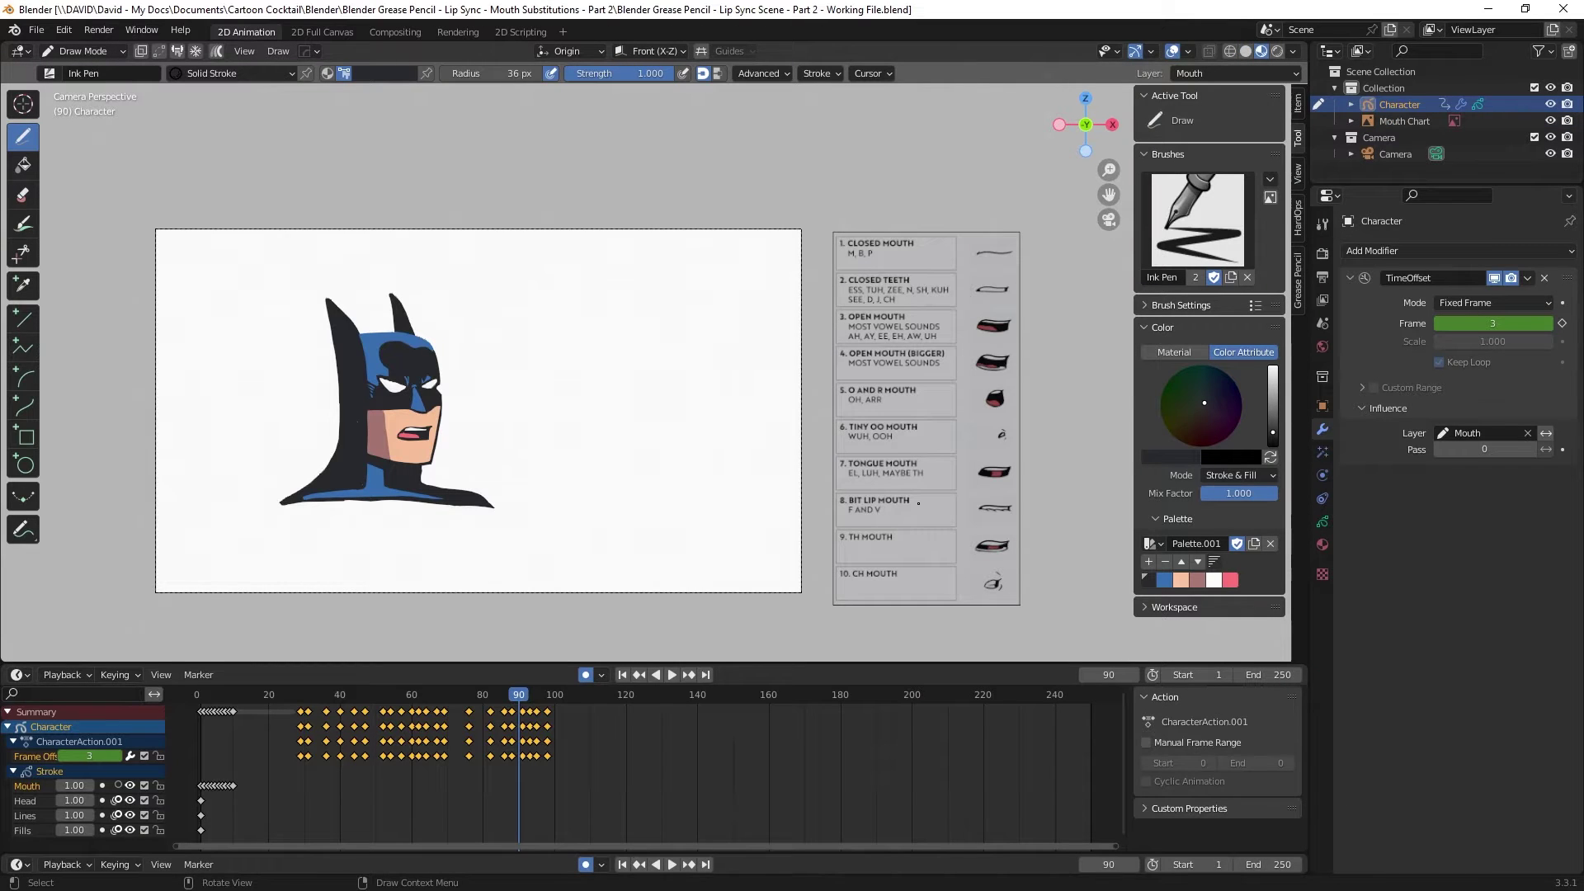
click(1551, 105)
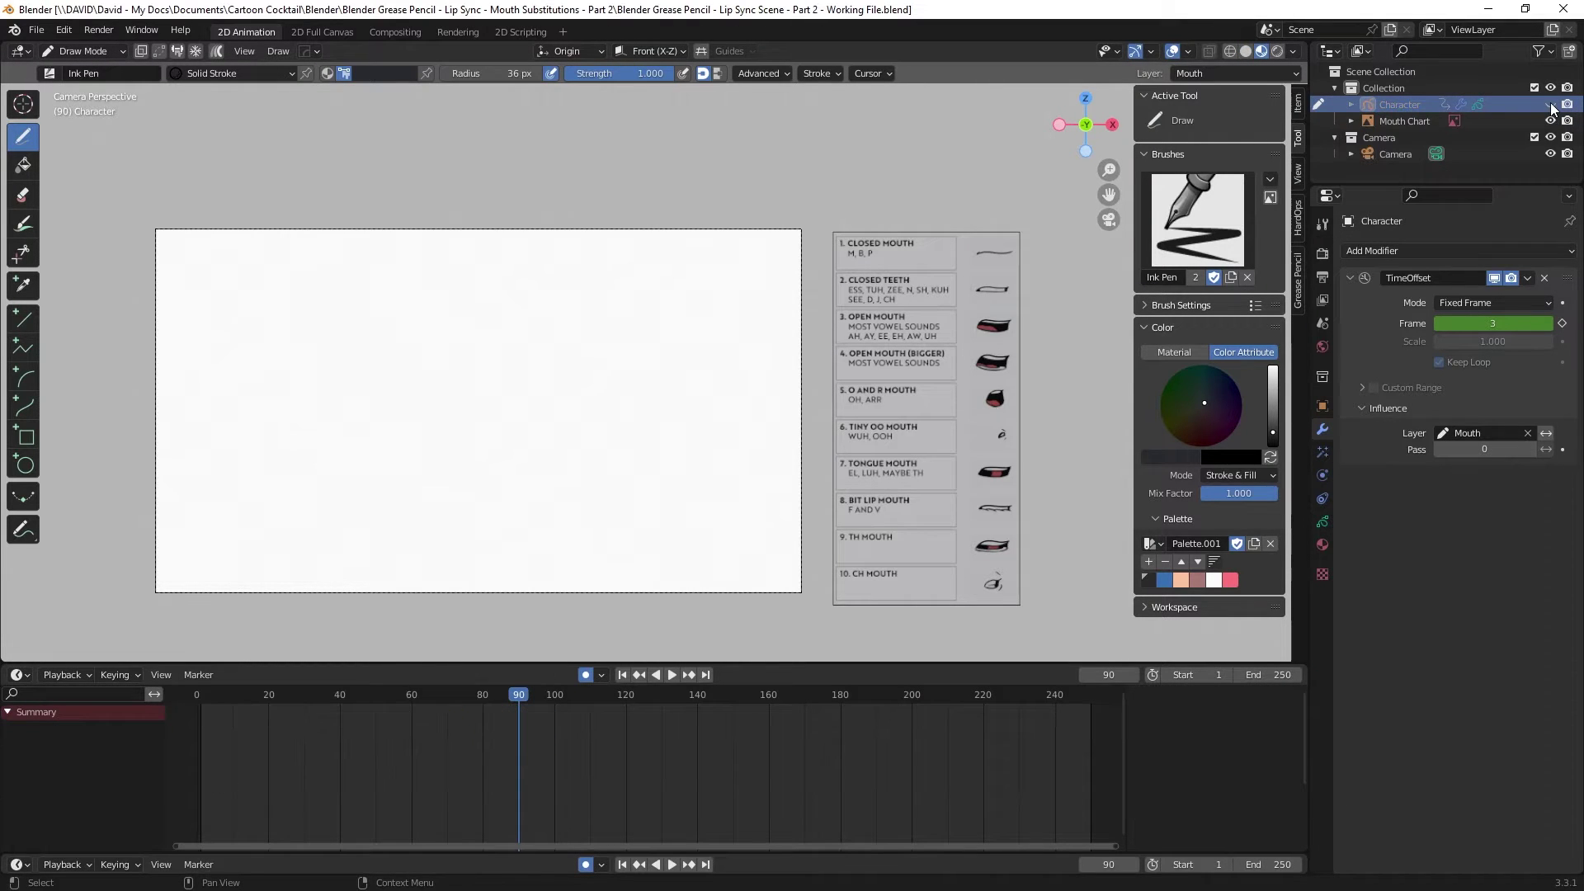
click(98, 52)
click(91, 70)
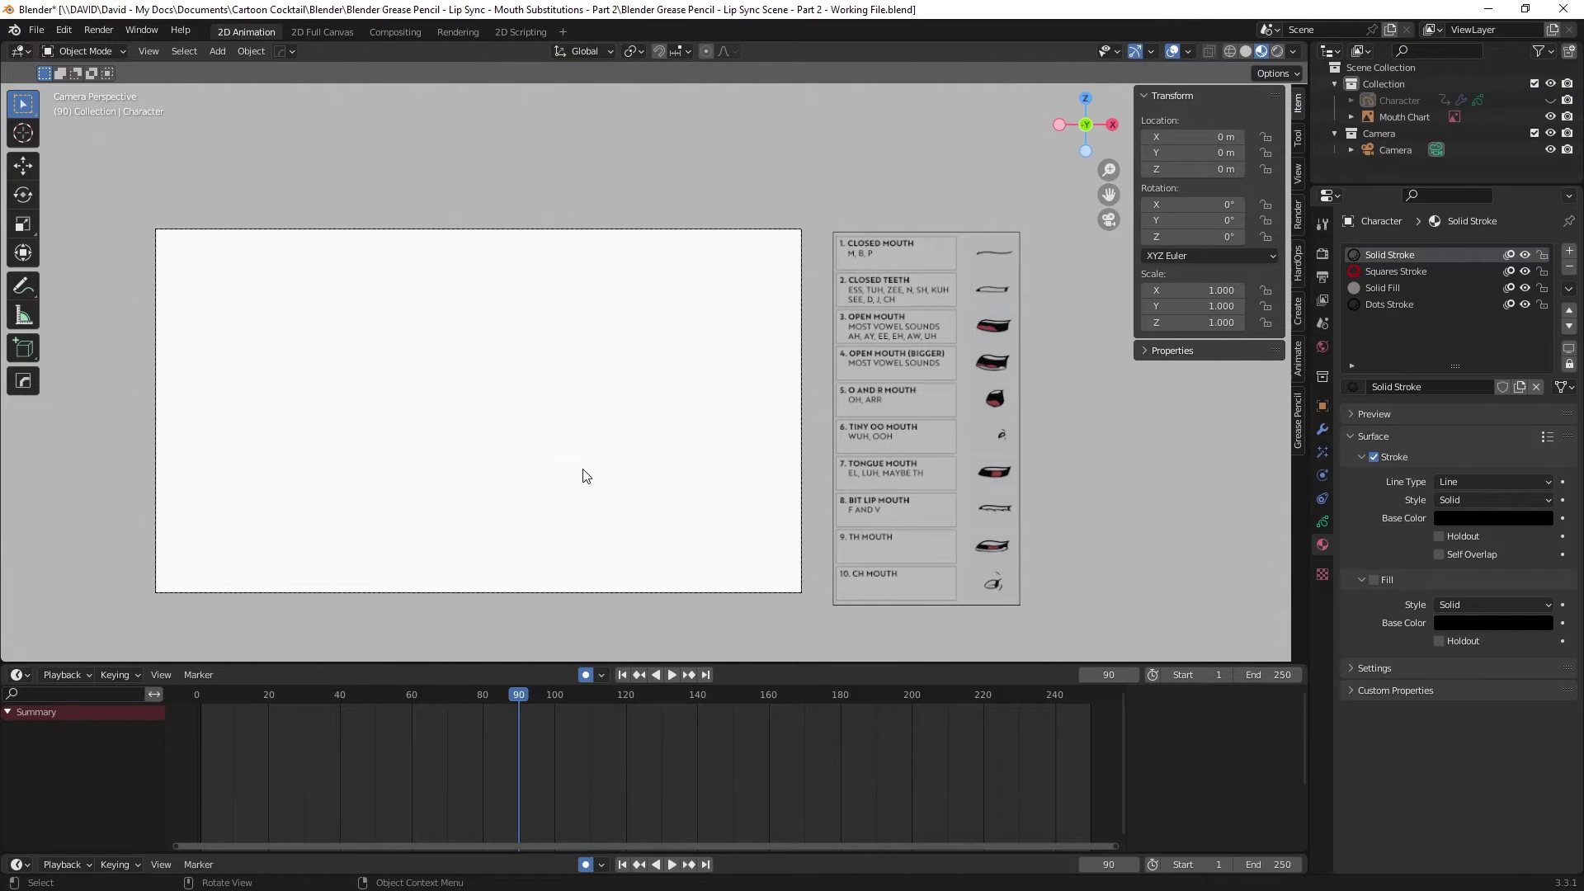
- Add a UV sphere and, with auto keying turned off, move it to about X -1.53 m, Z -0.11 m
key(shift+a)
mouse_move(561, 457)
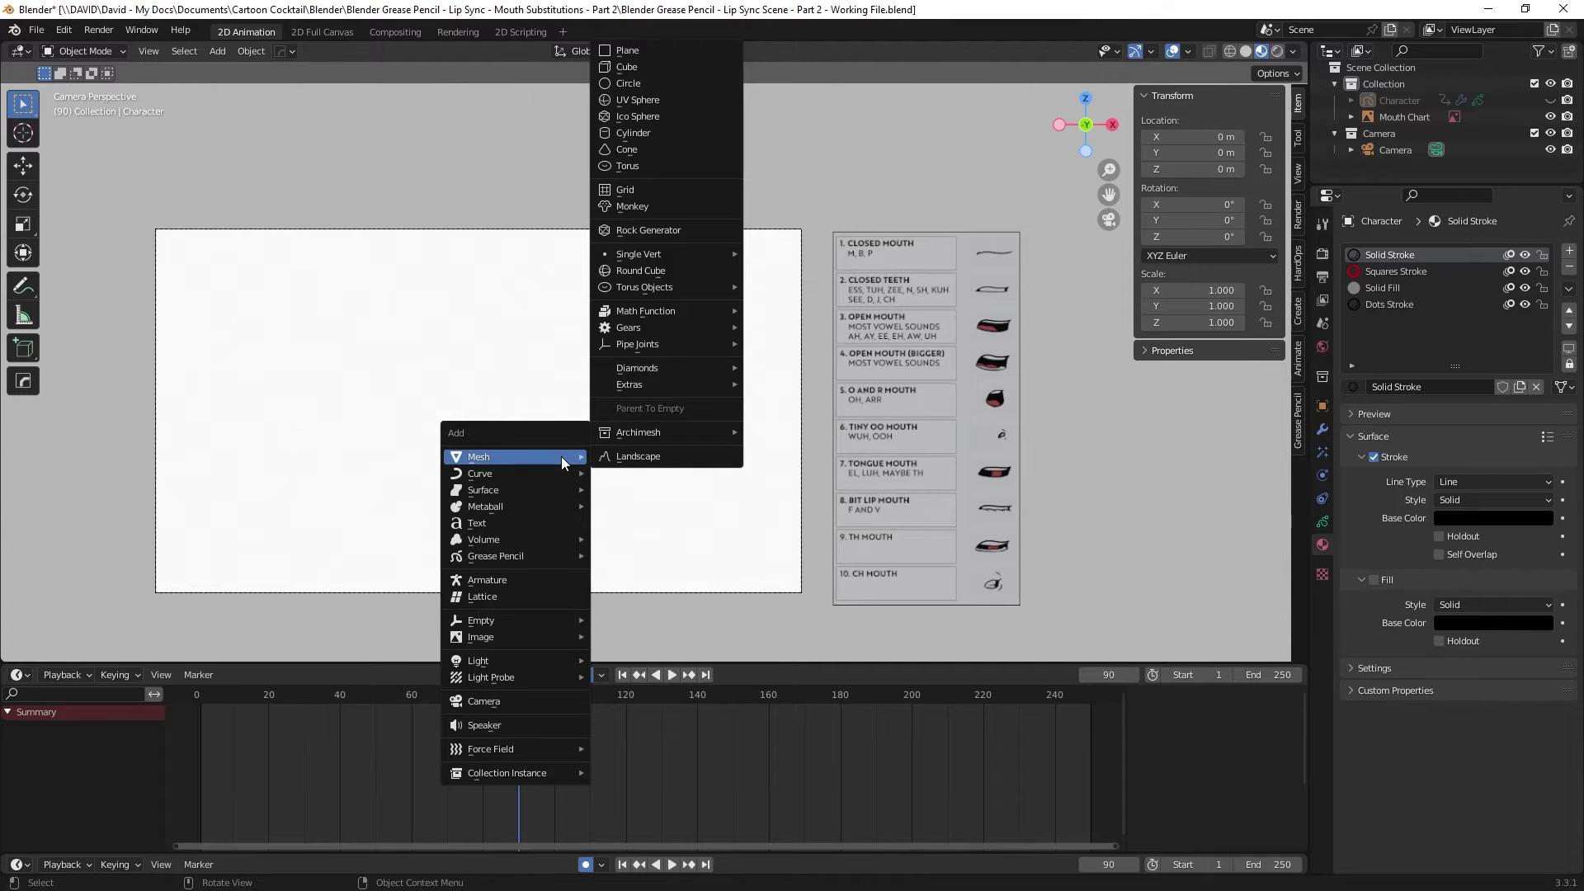
click(630, 99)
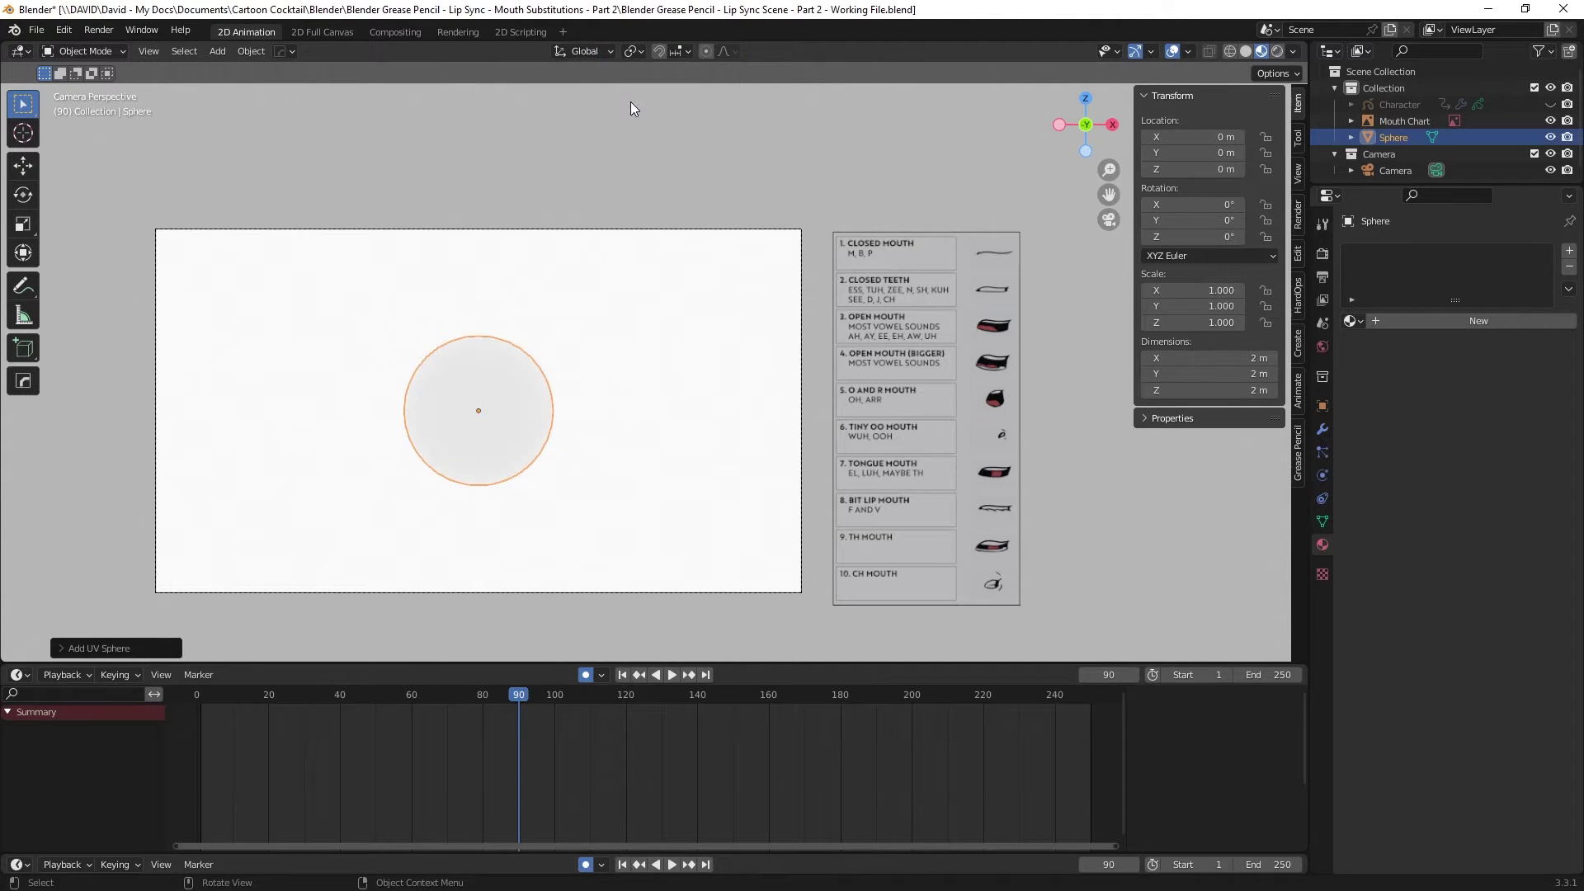
click(586, 675)
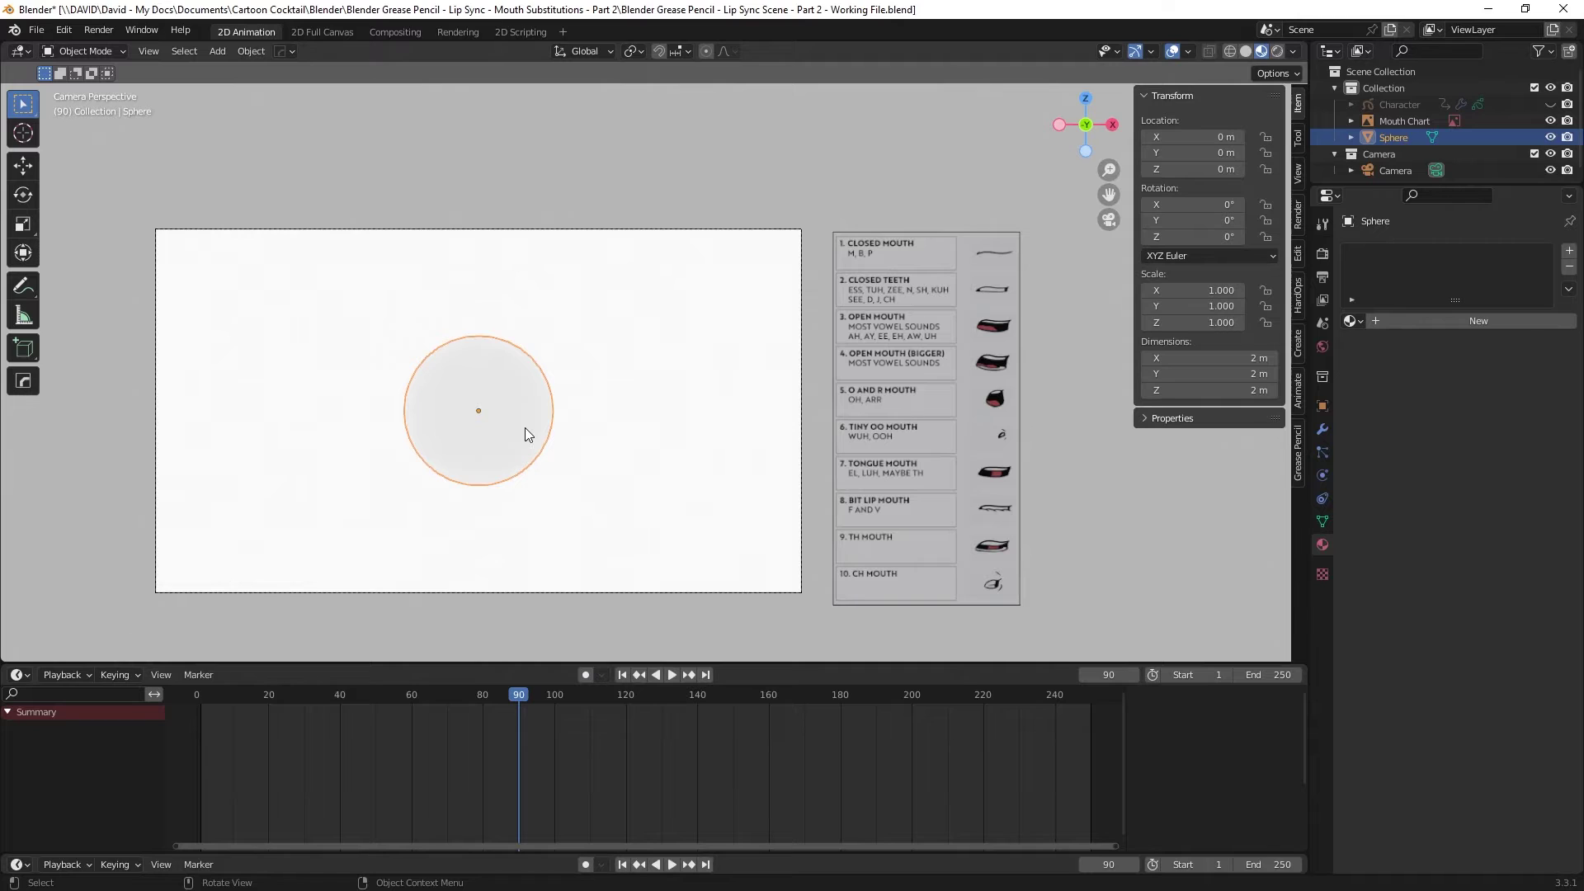
drag(524, 427, 410, 436)
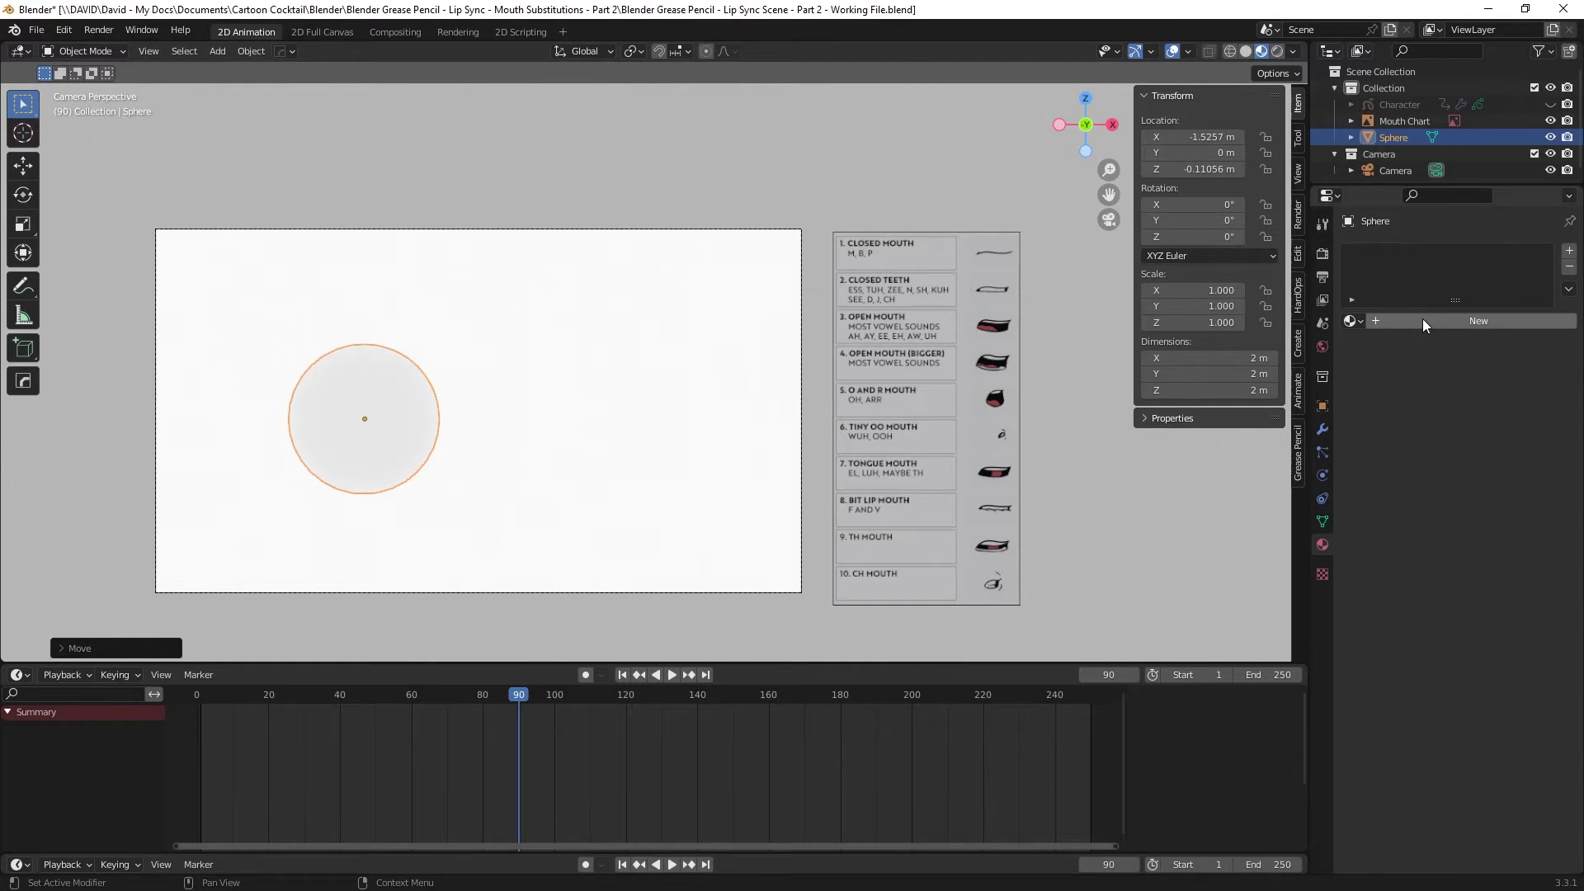
- Create a new material for the sphere with a light blue base color
click(1321, 523)
click(1317, 543)
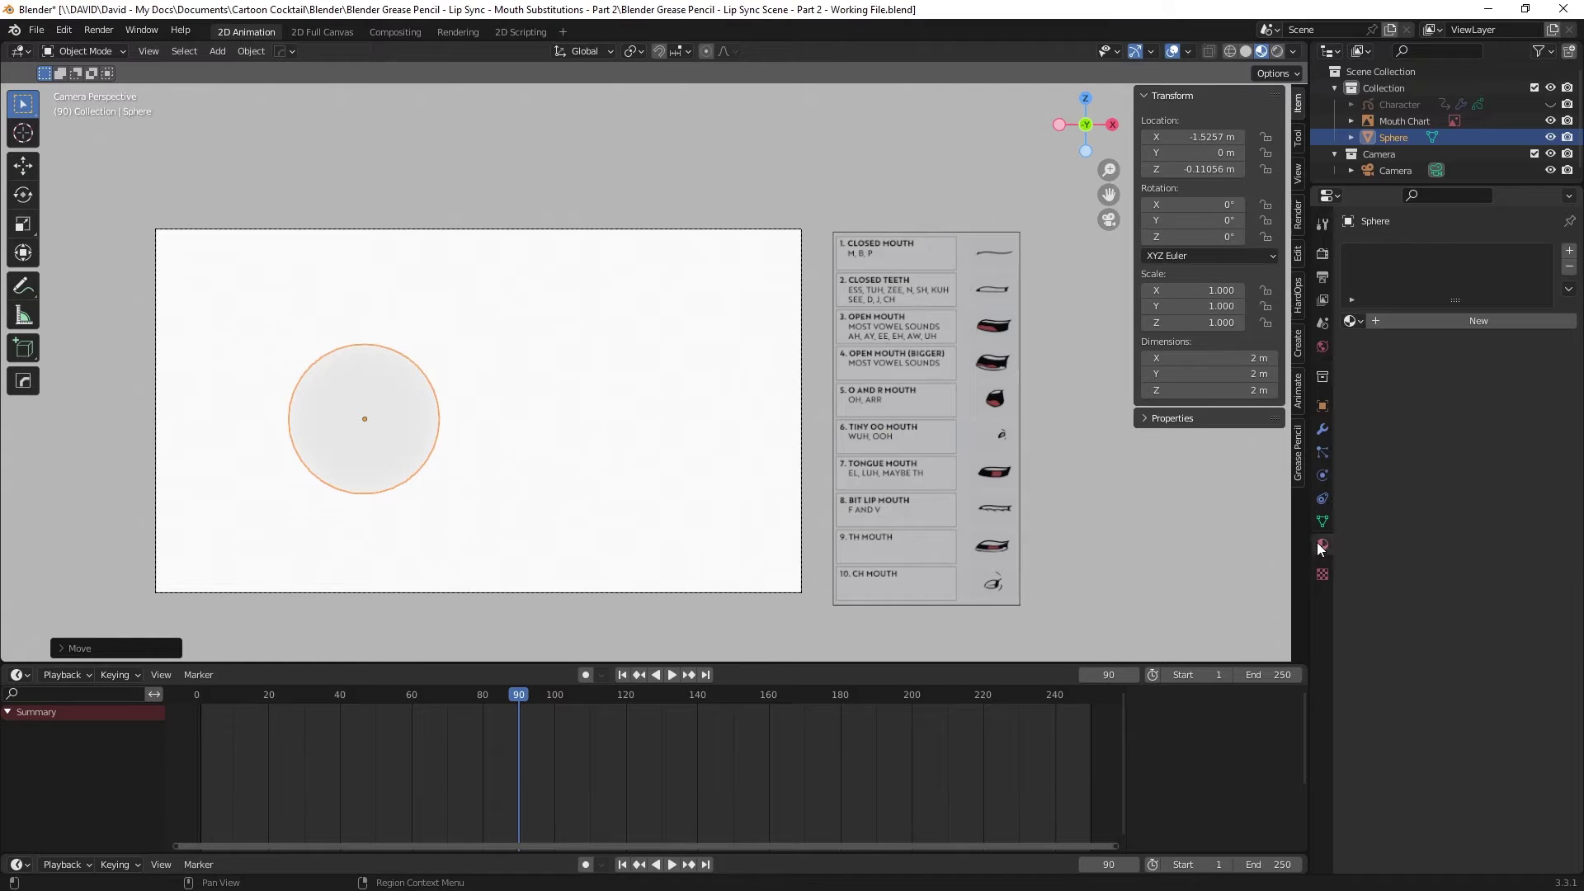
click(1417, 320)
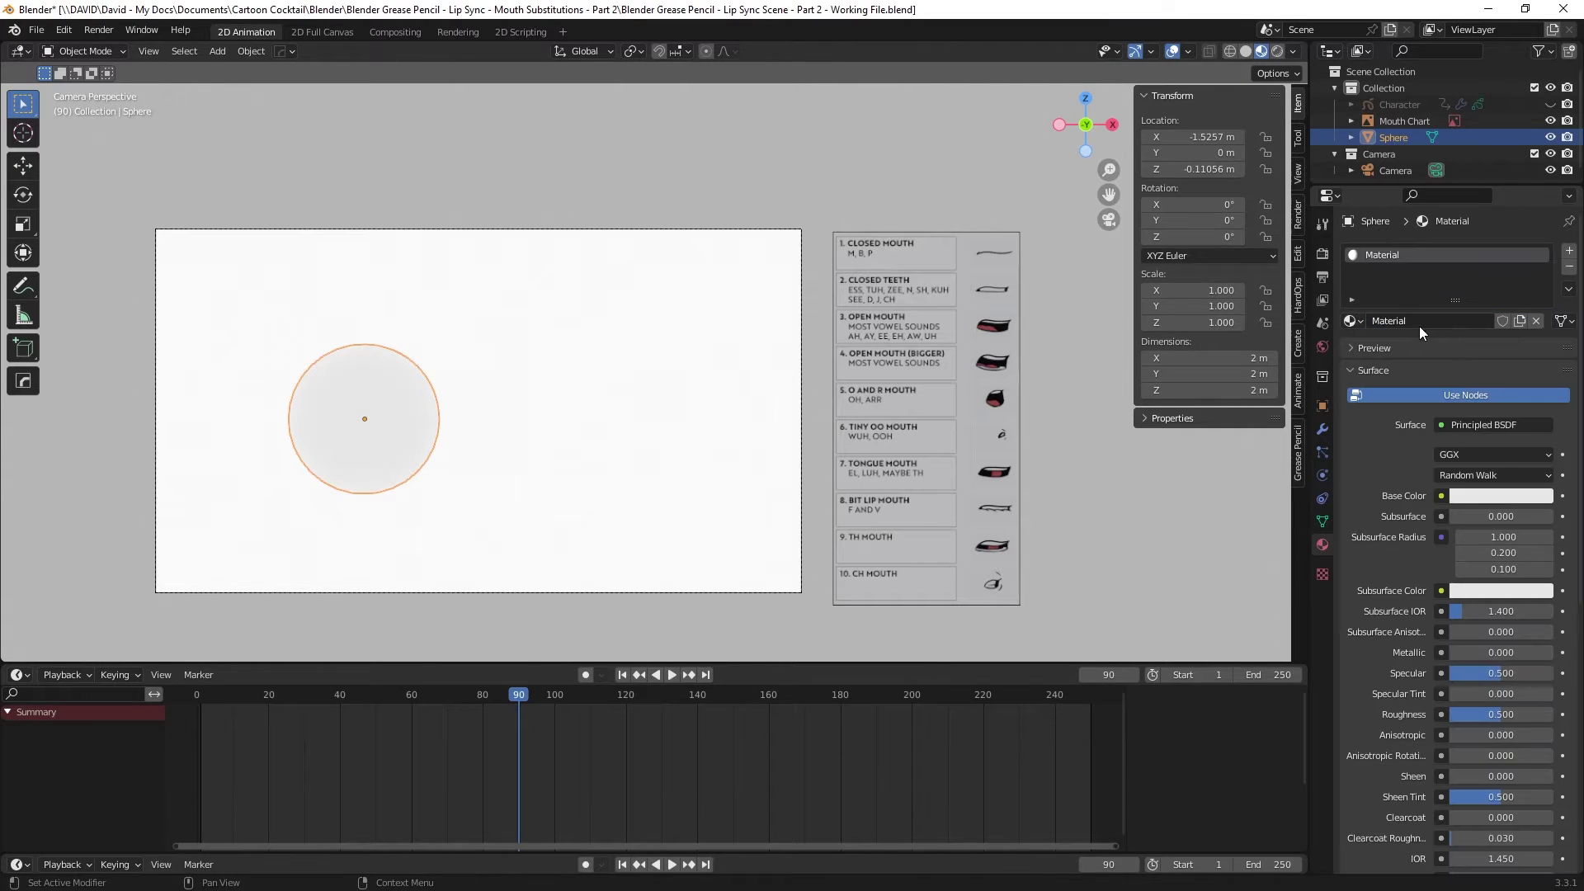
click(1509, 495)
drag(1470, 320, 1484, 284)
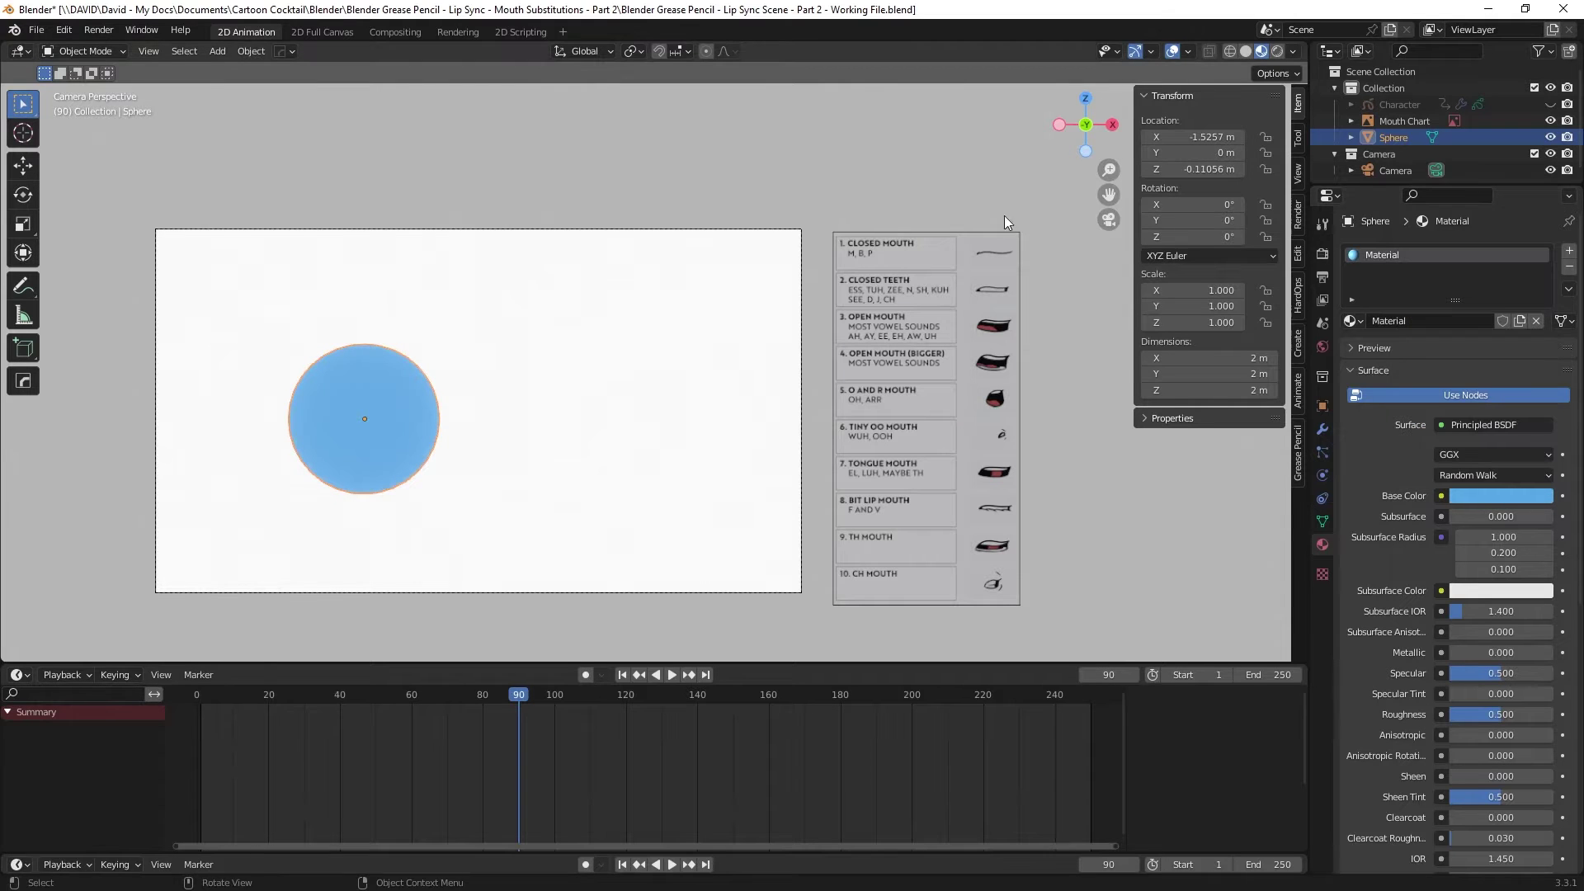
- Rename the blue sphere as Driver
double_click(1393, 134)
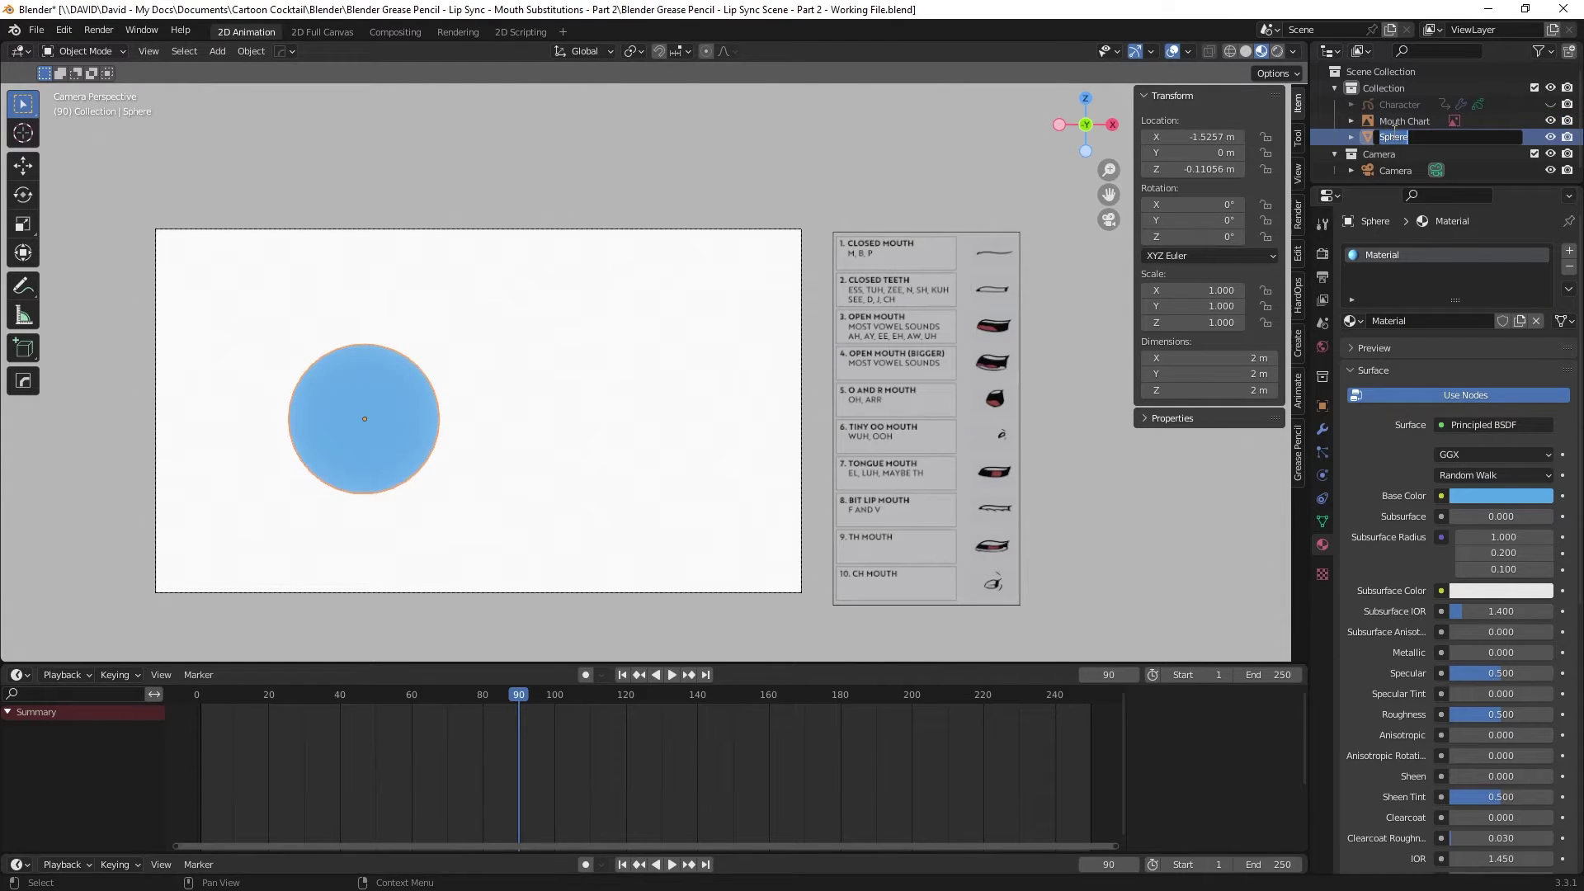
text(Driver)
key(Return)
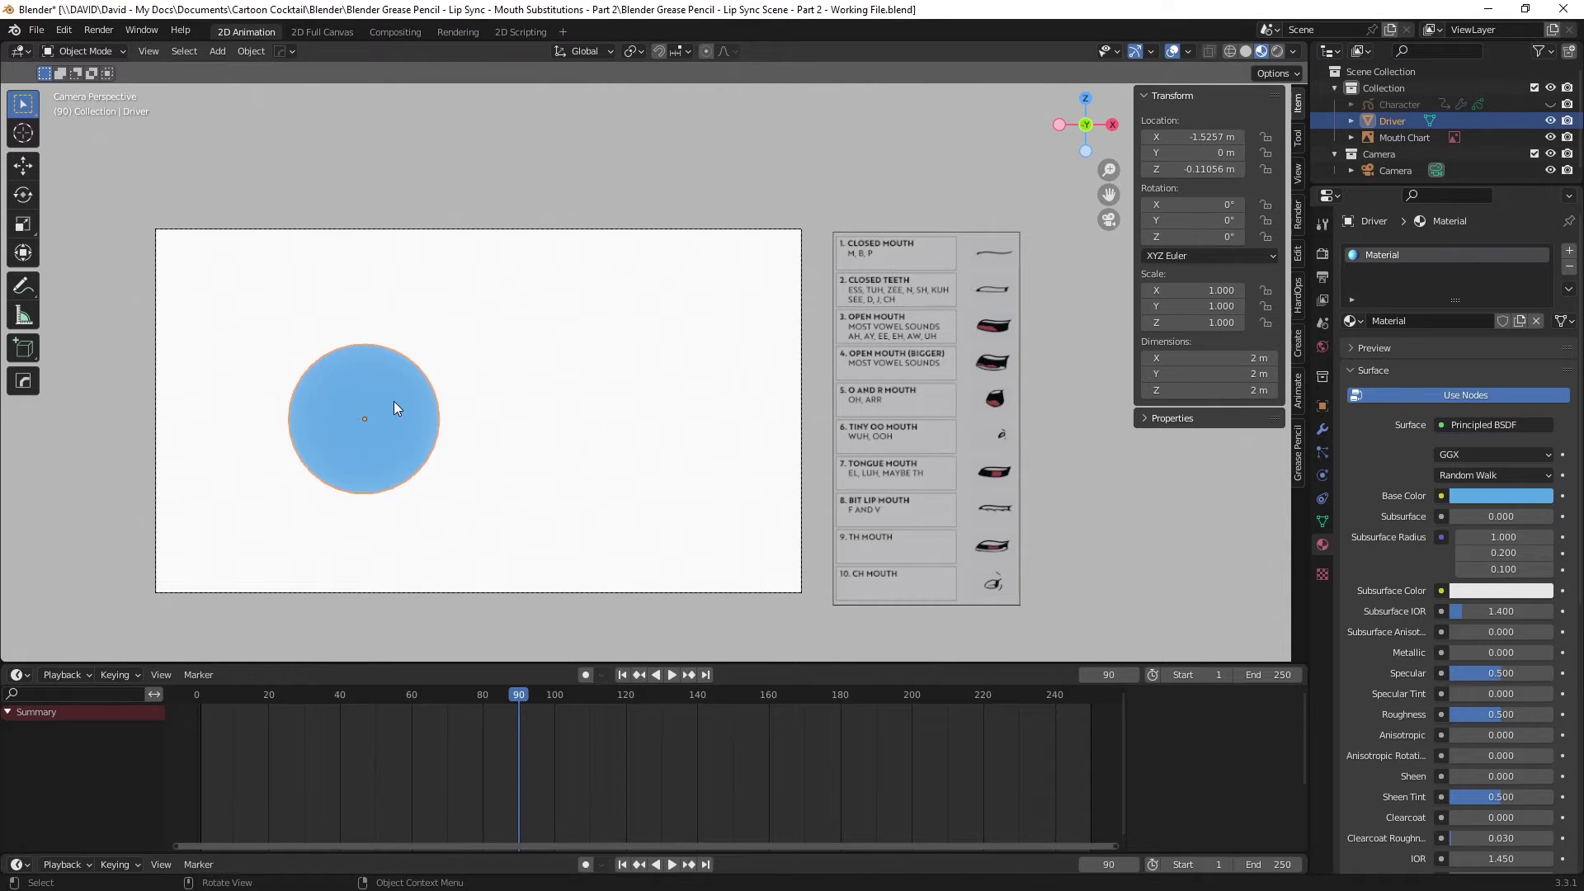
- Duplicate the Driver sphere to about X 1.29 m, Z -0.02 m and rename the copy as Driven
key(shift+d)
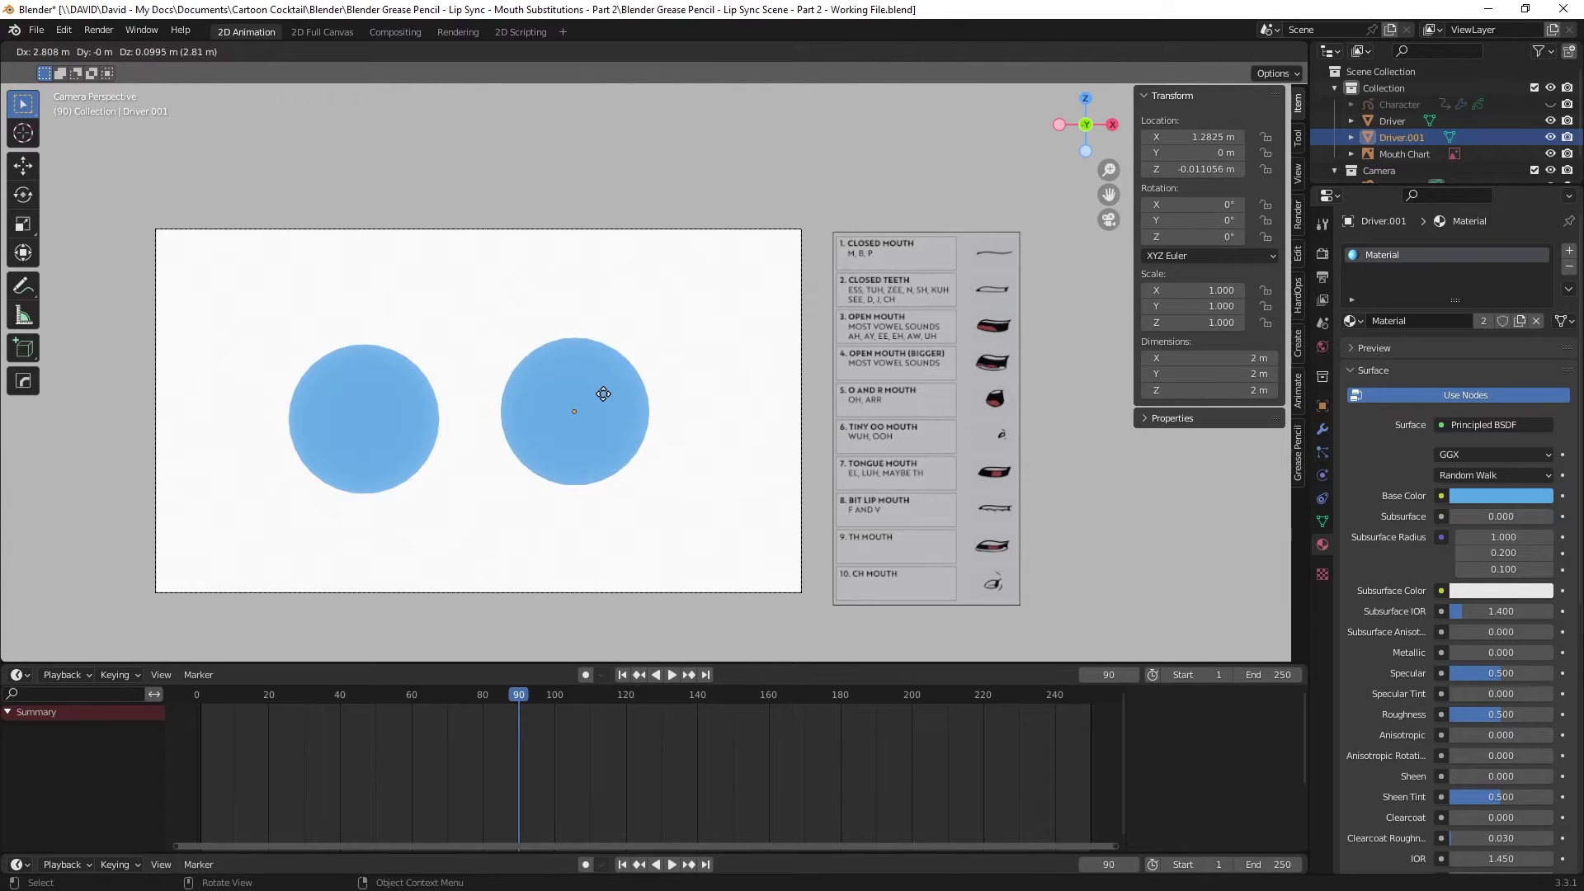
click(606, 402)
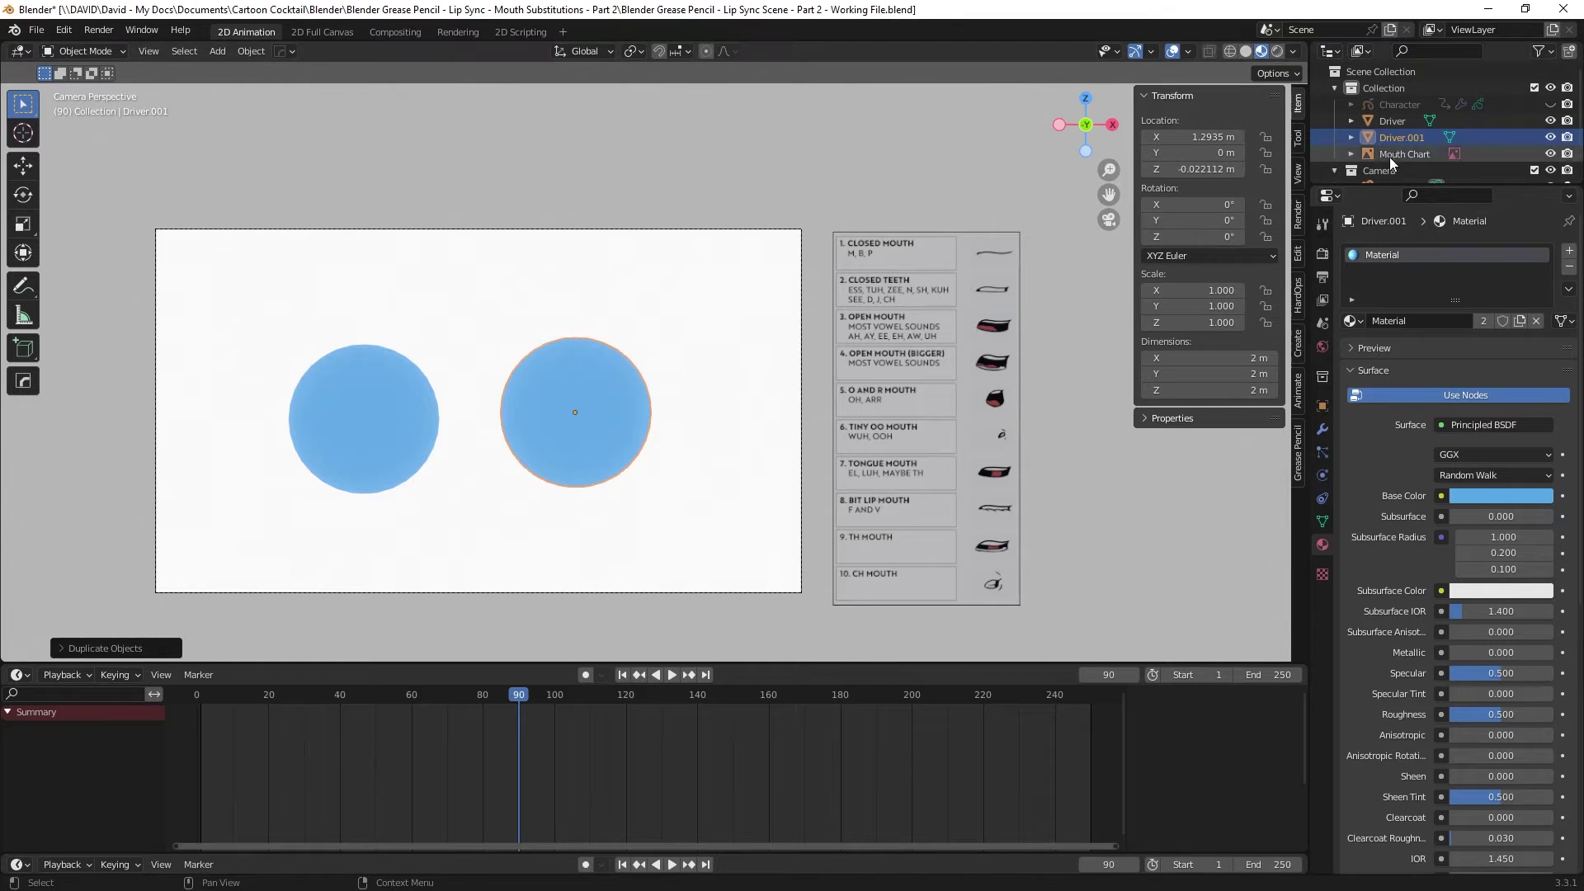
double_click(1400, 135)
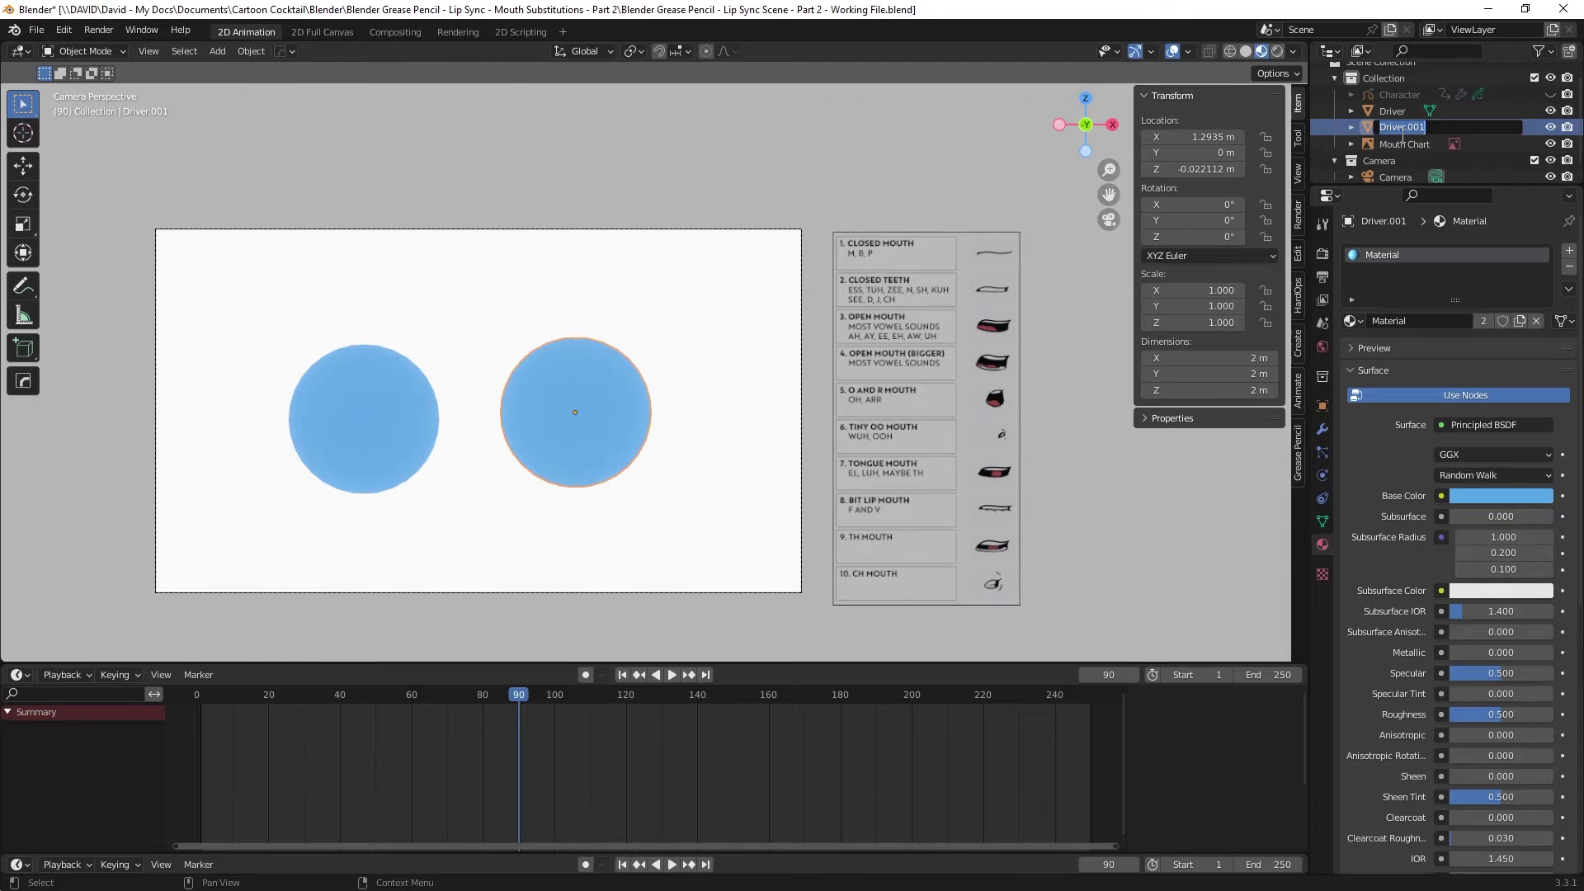
text(Driven)
key(Return)
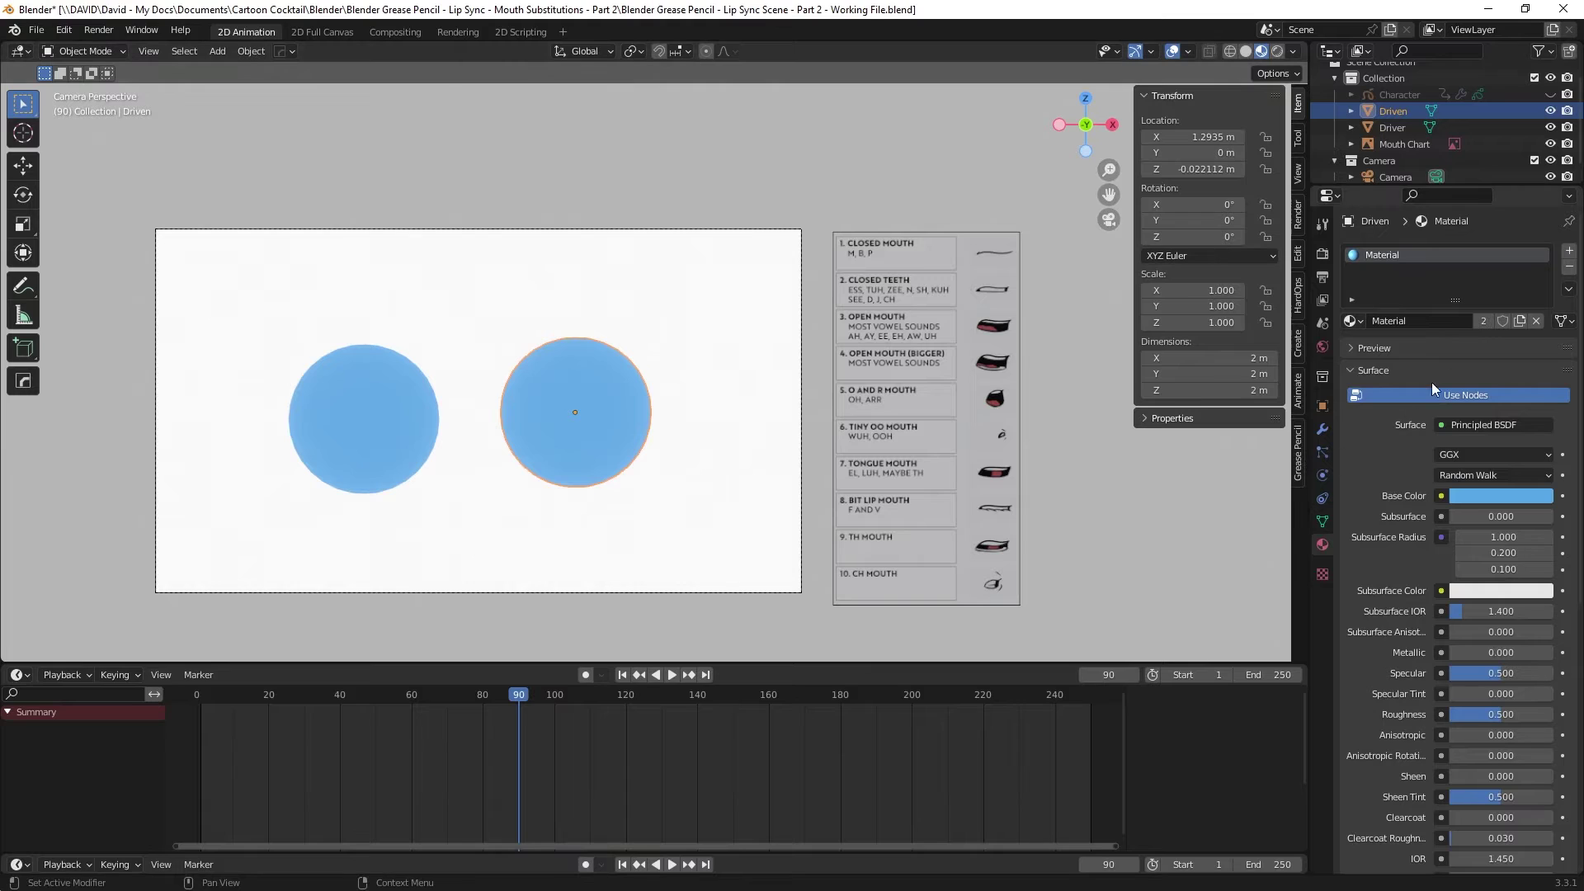
- Give the Driven sphere its own copy of the material and change the base color to magenta pink
click(1519, 321)
click(1480, 496)
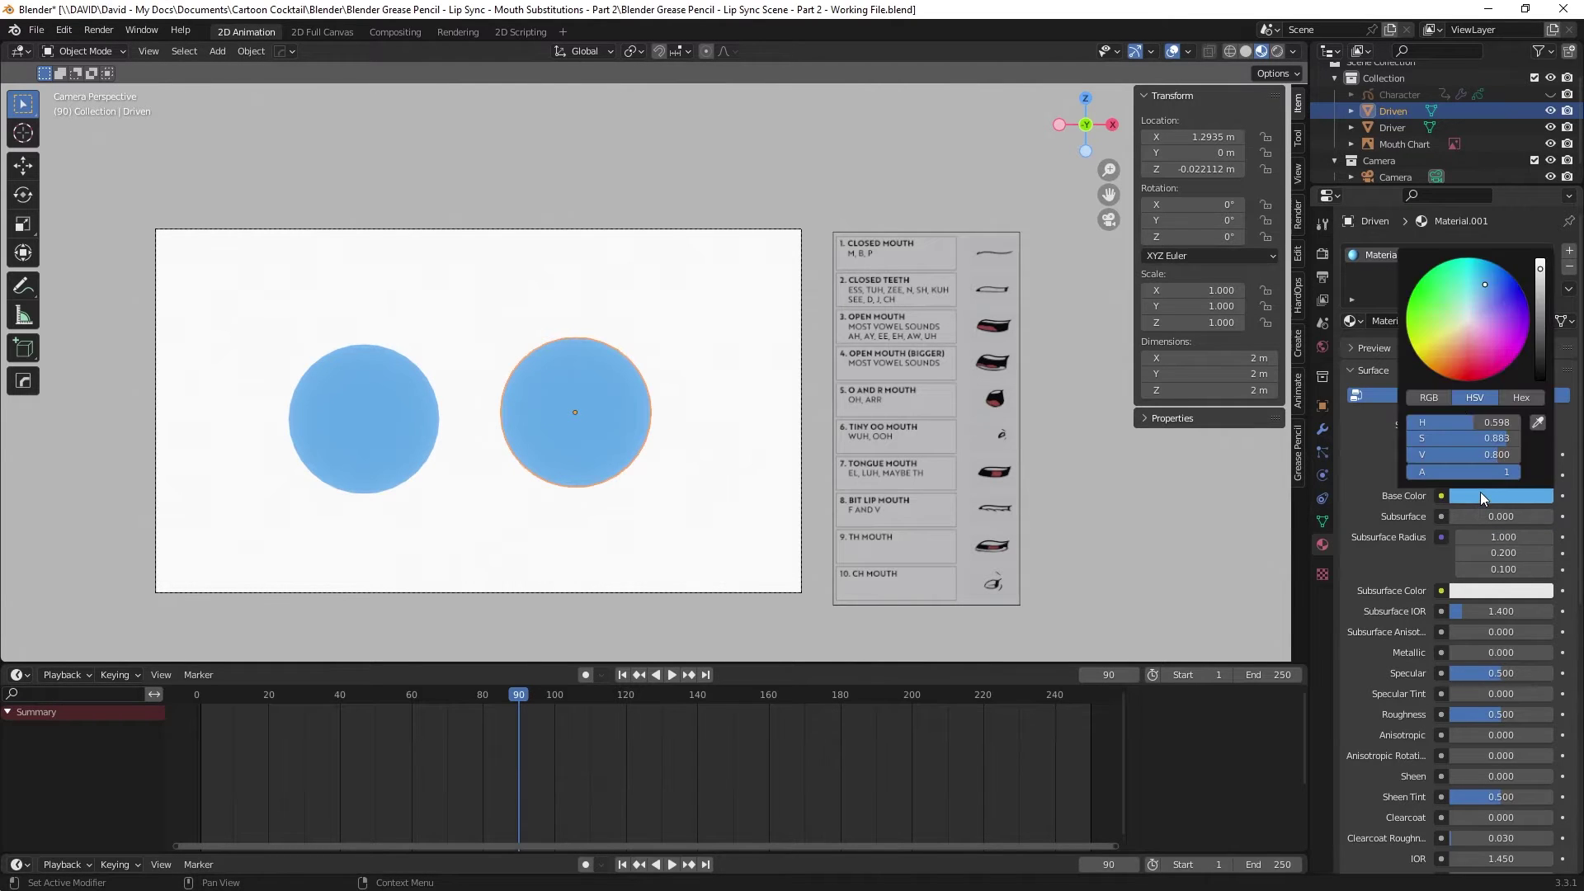
drag(1483, 280, 1523, 311)
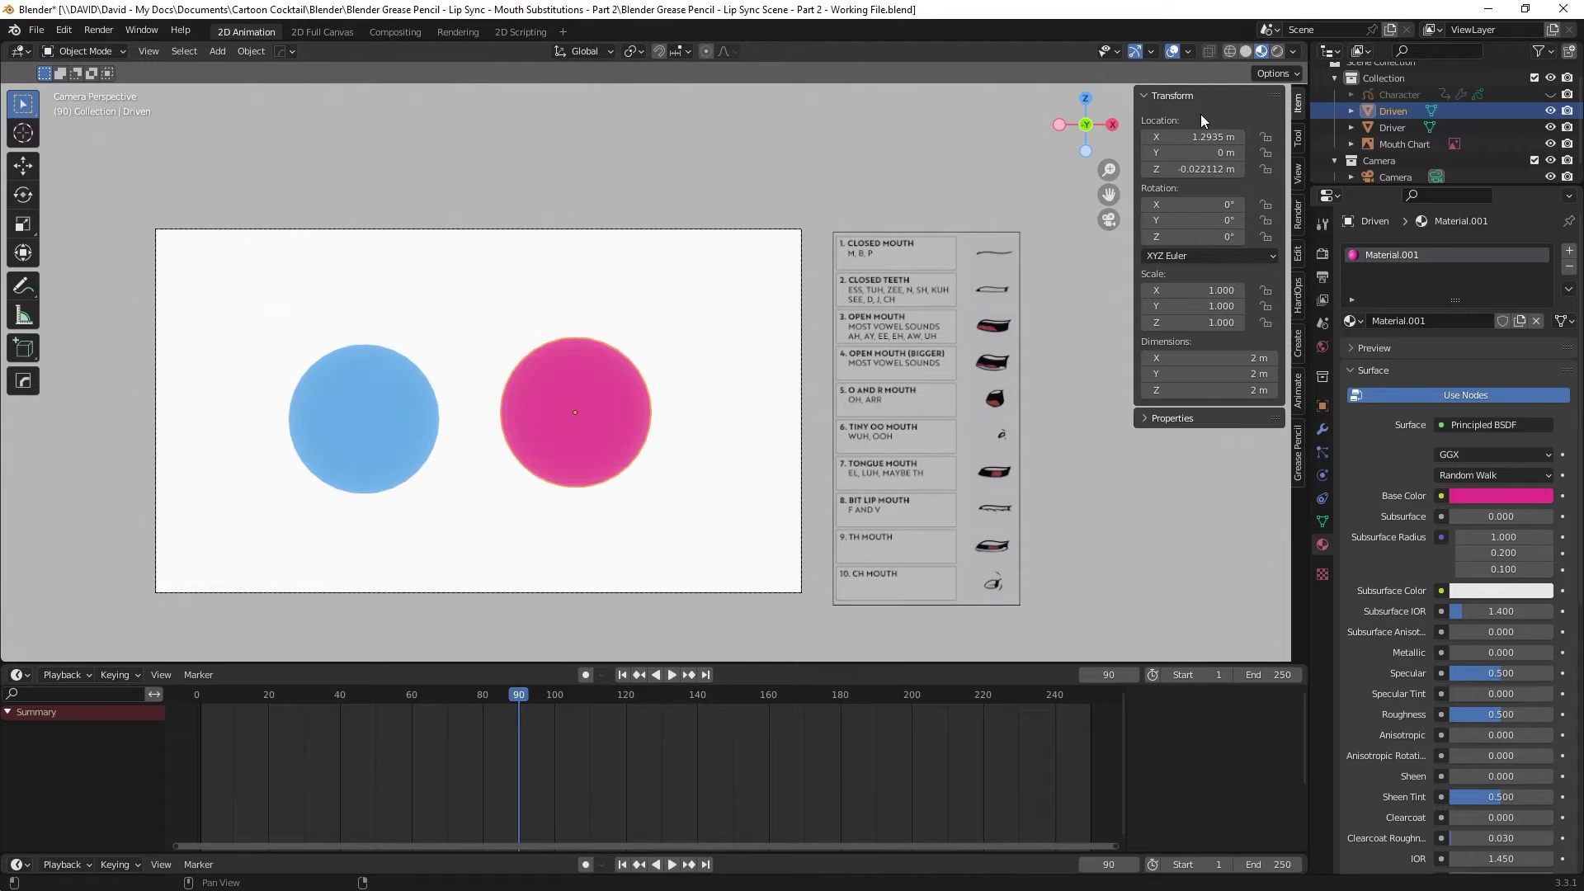
- Add a driver to the Driven sphere's Z location, using the Driver object's Y Rotation as the input variable
key(n)
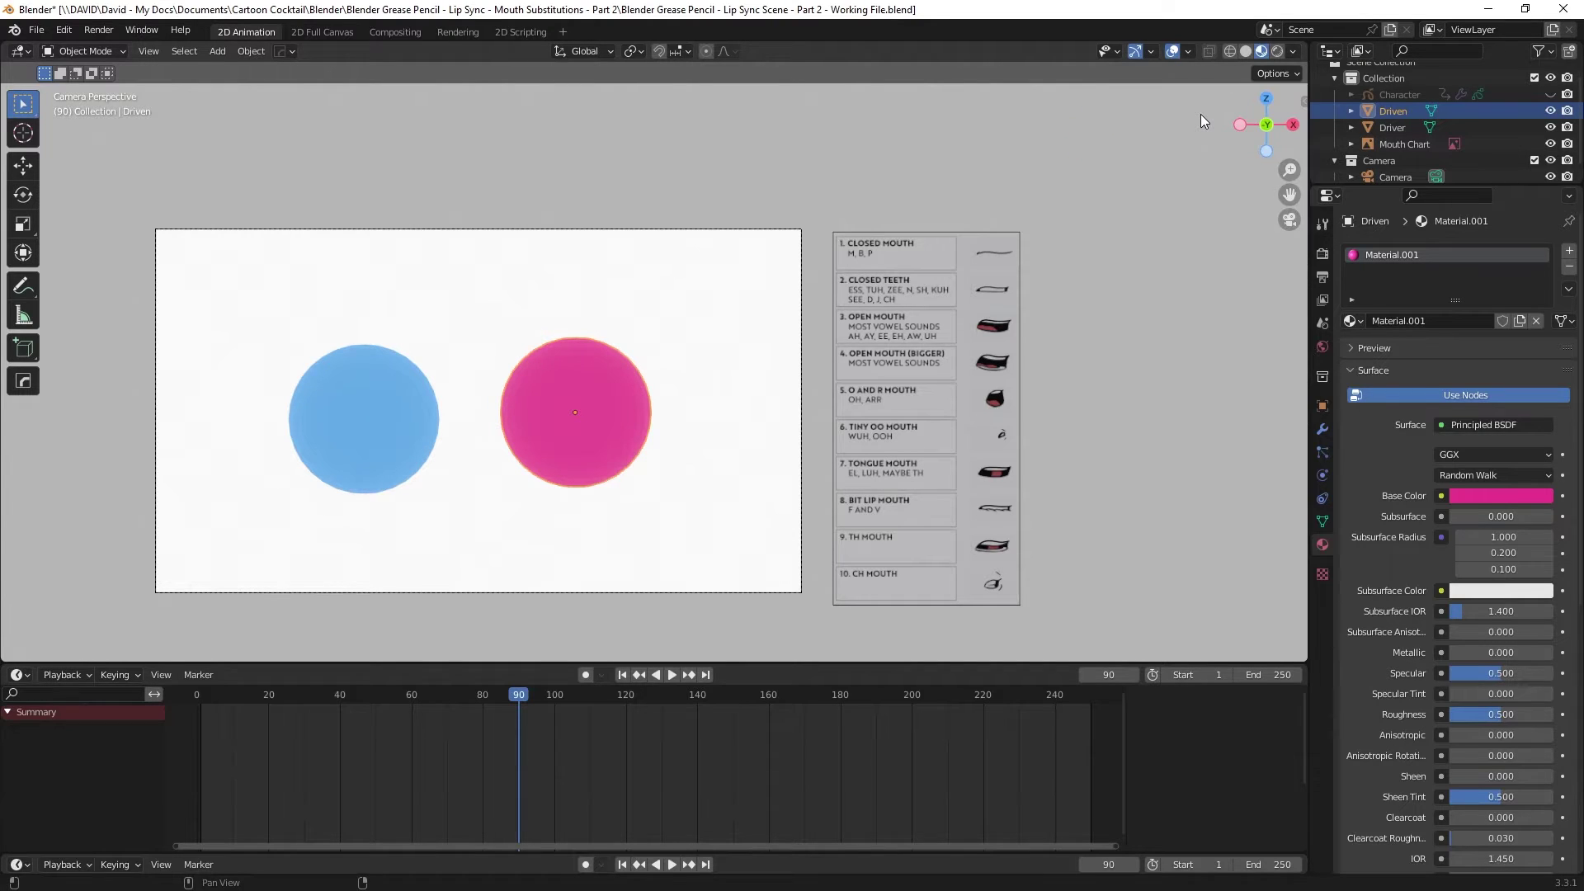
key(n)
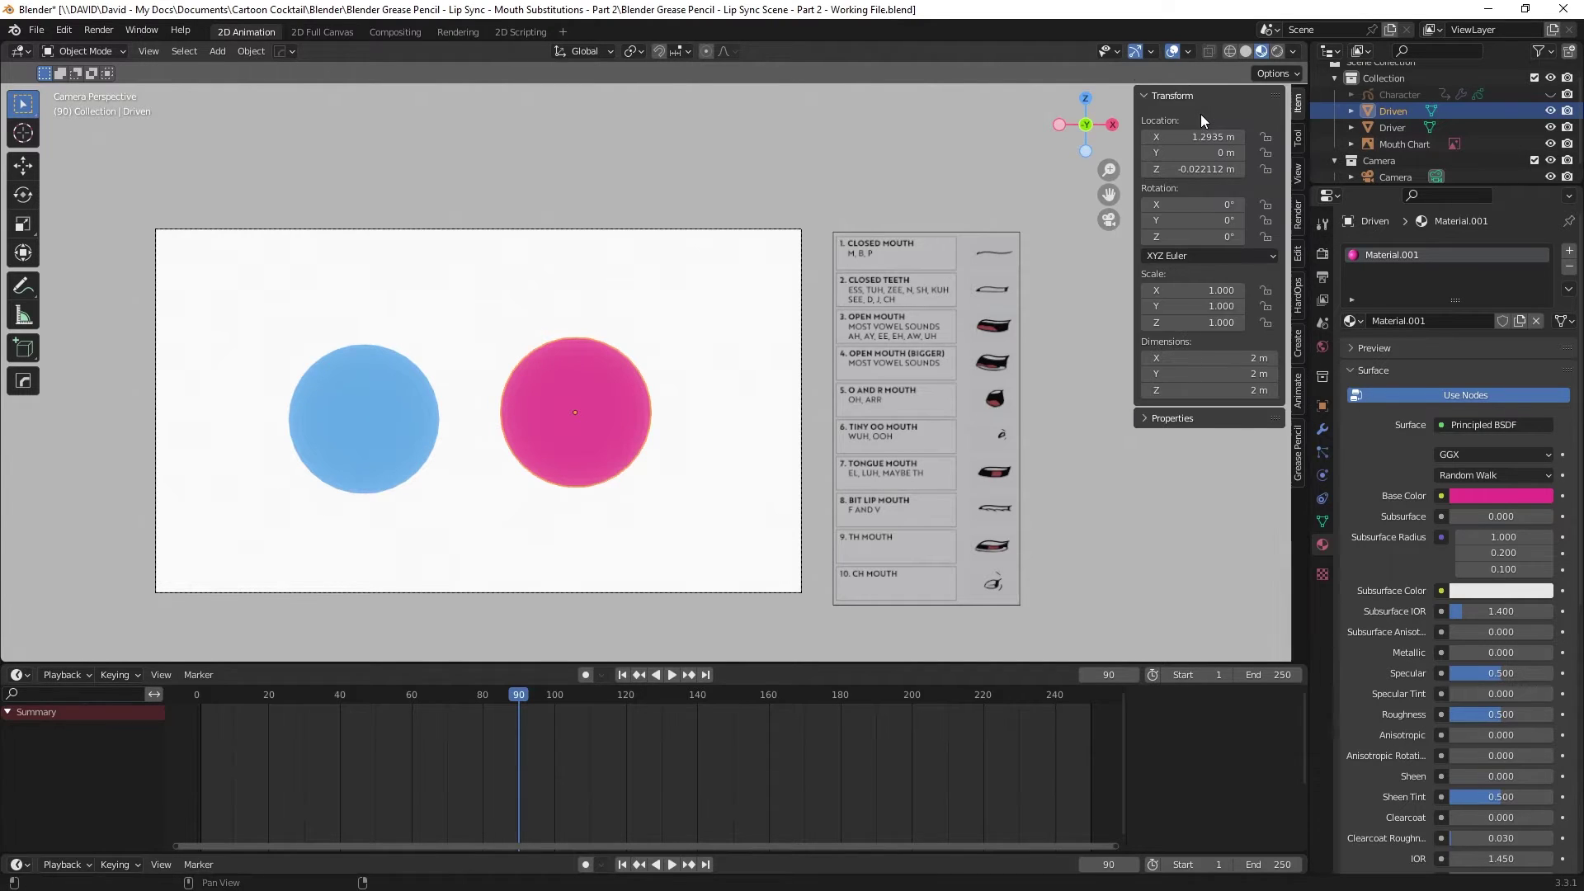
right_click(1199, 168)
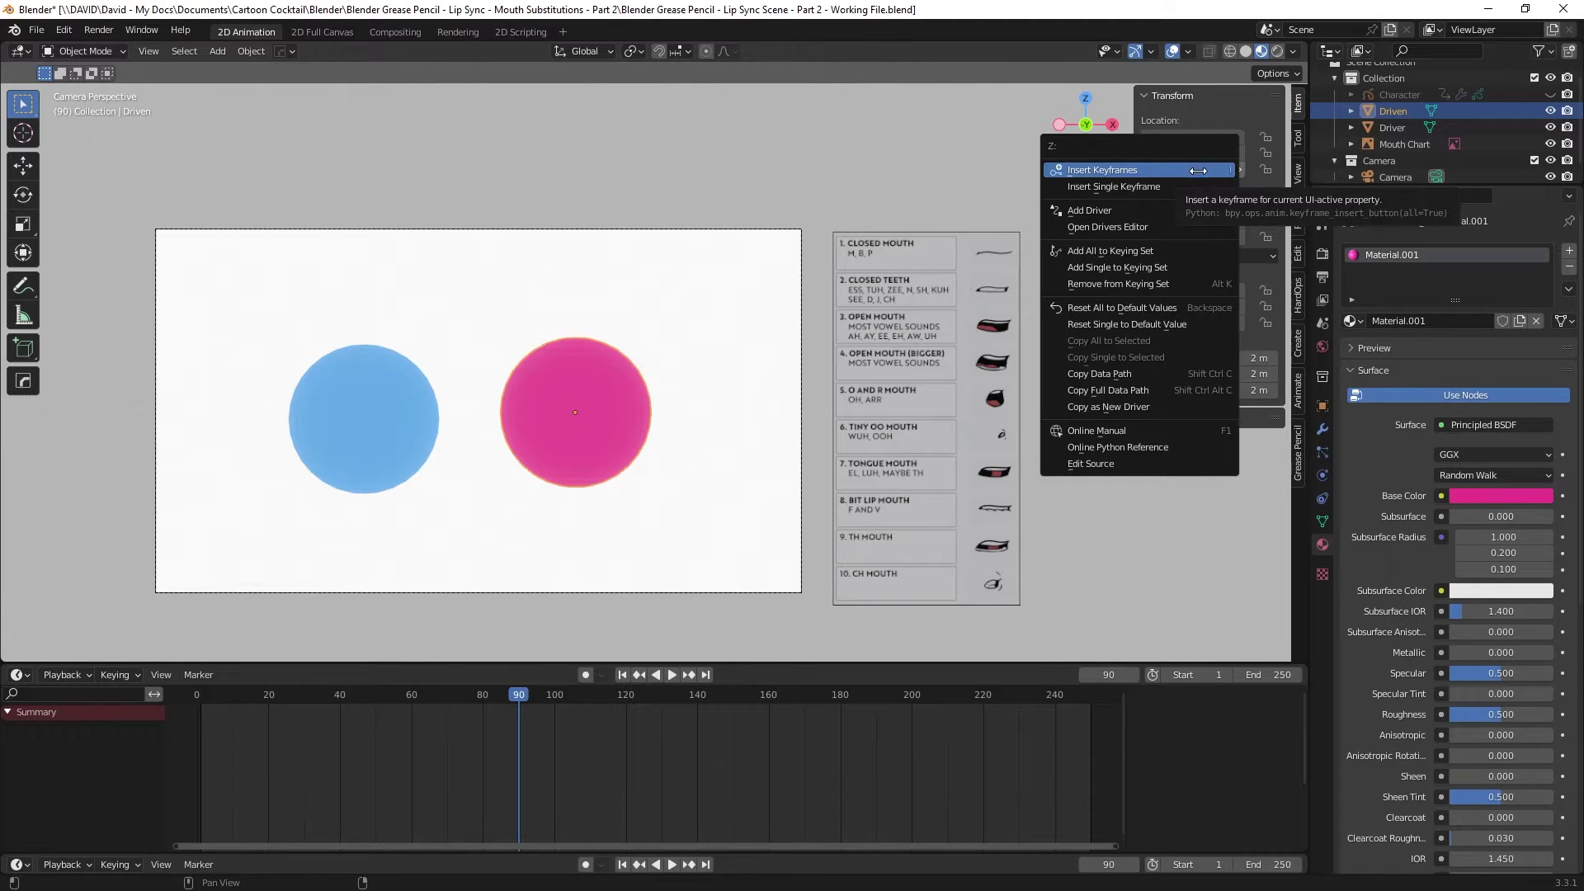
click(1183, 211)
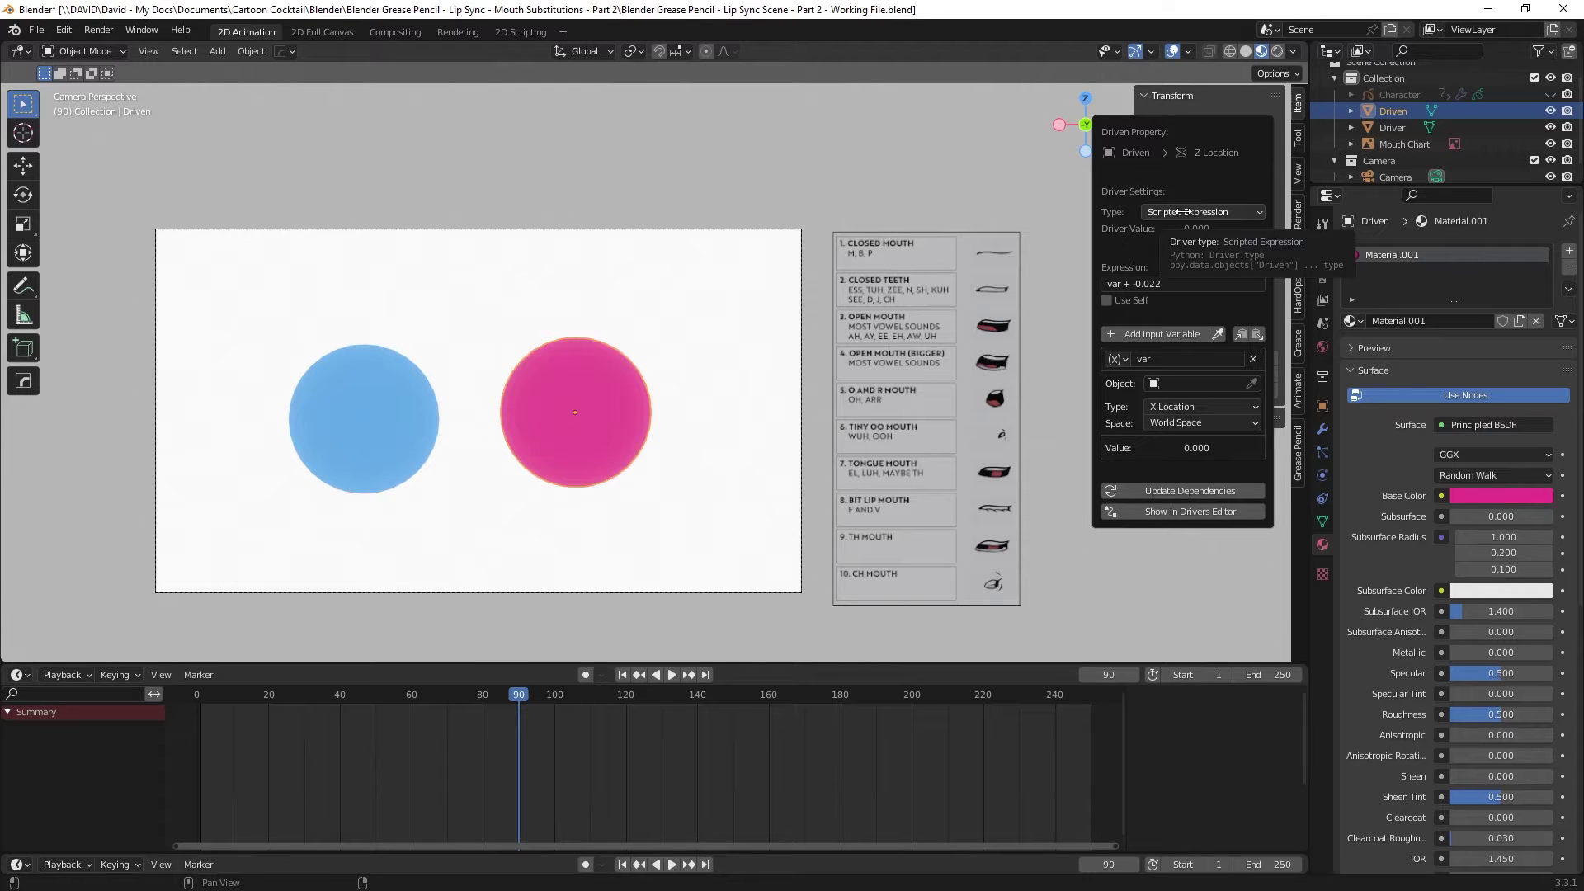
click(1181, 399)
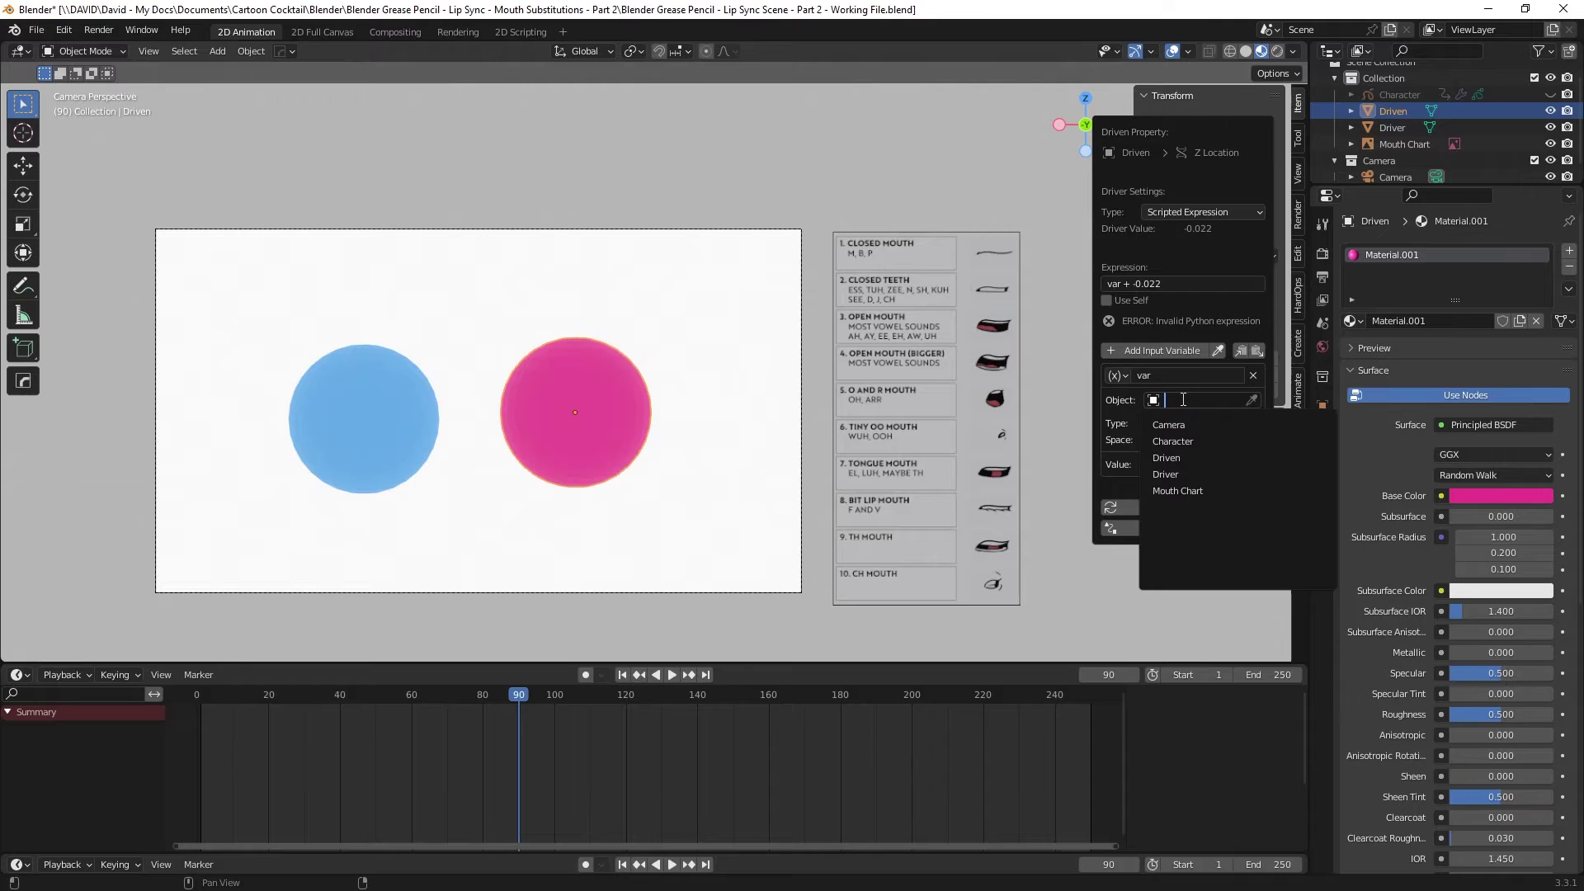
click(1189, 472)
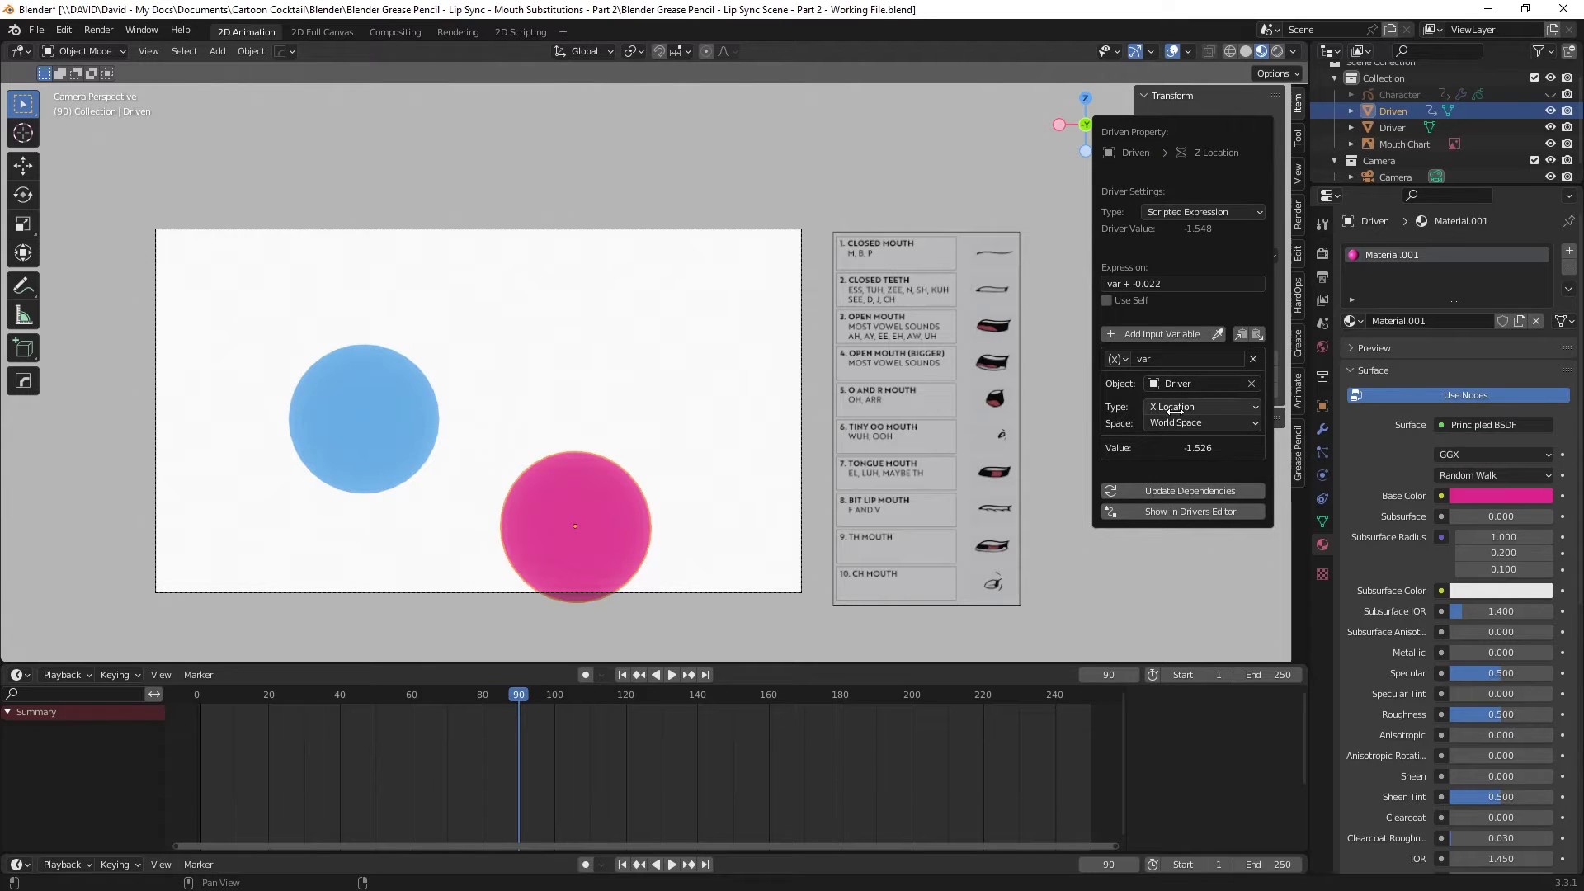
click(1179, 406)
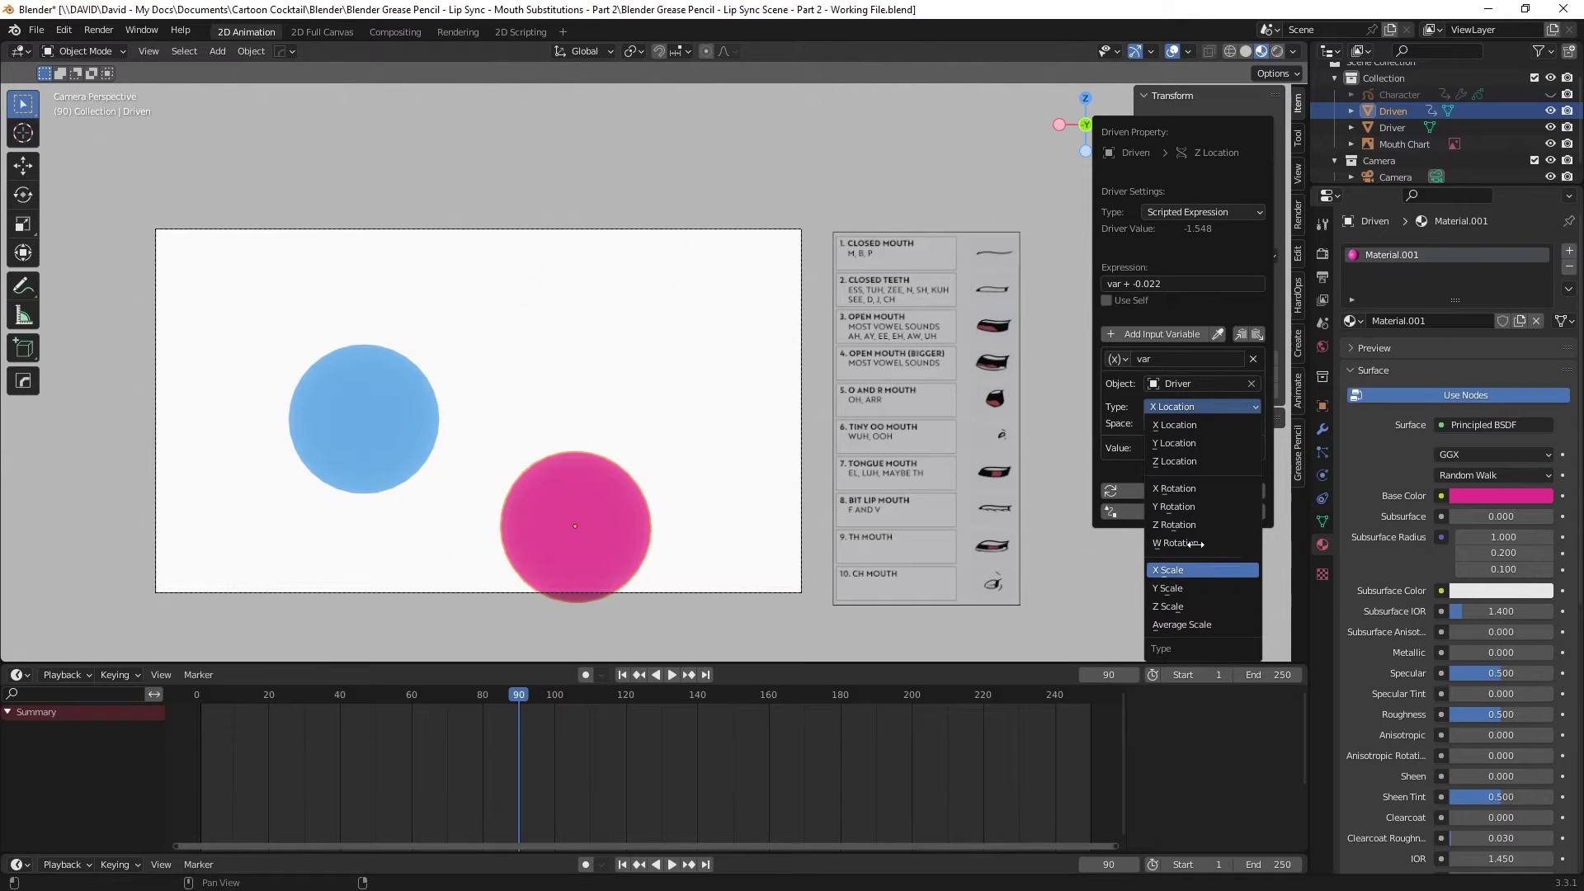
click(1185, 506)
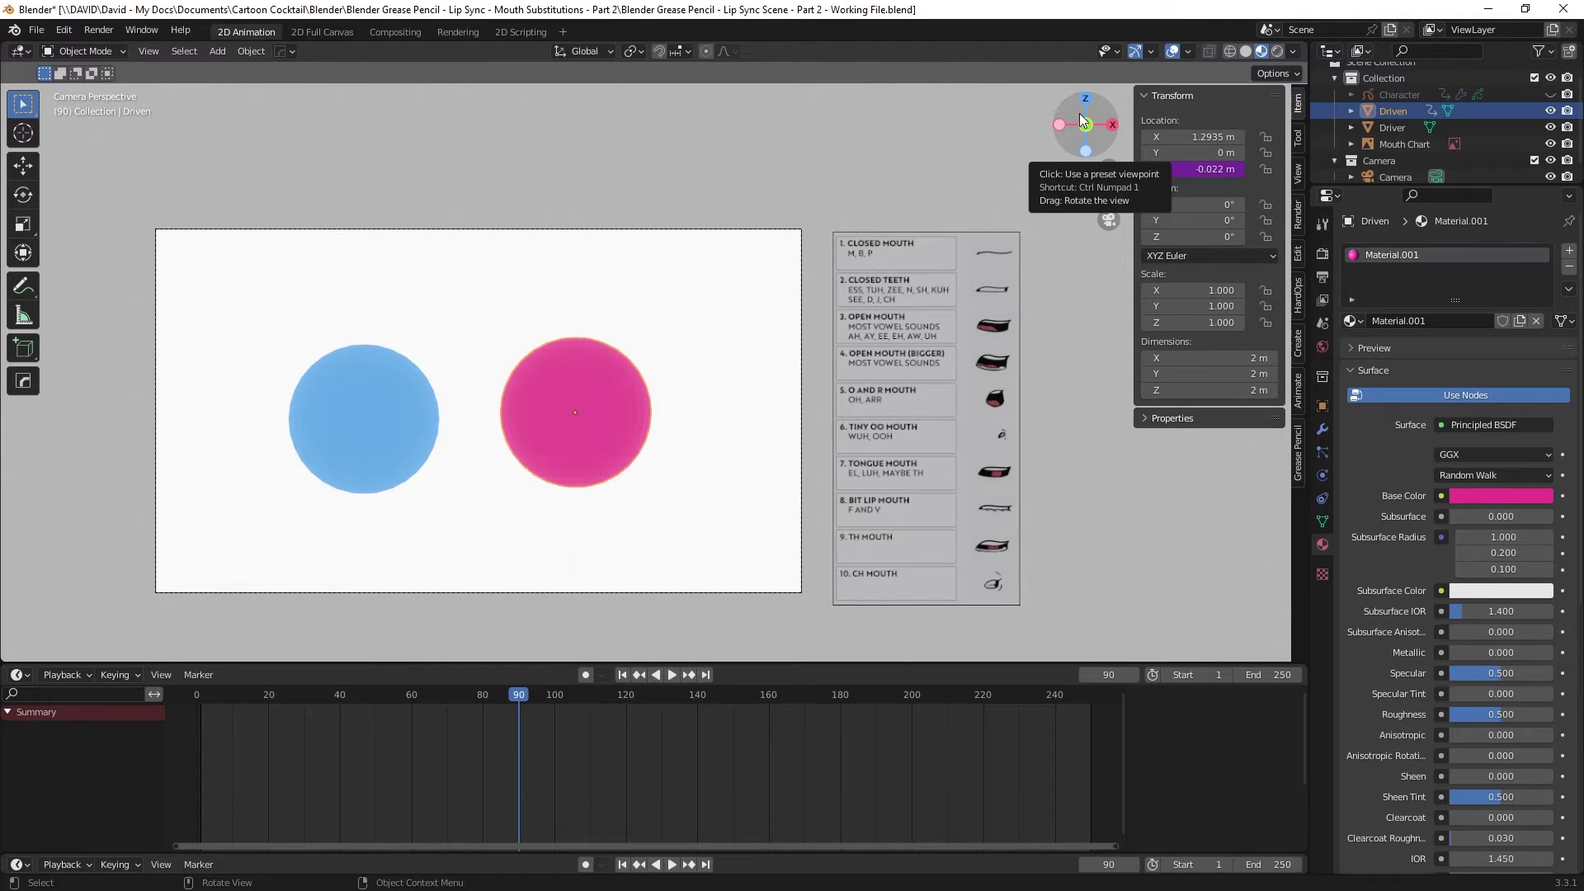
- Rotate the Driver sphere about the Y axis to test the driver on the Driven sphere
click(400, 422)
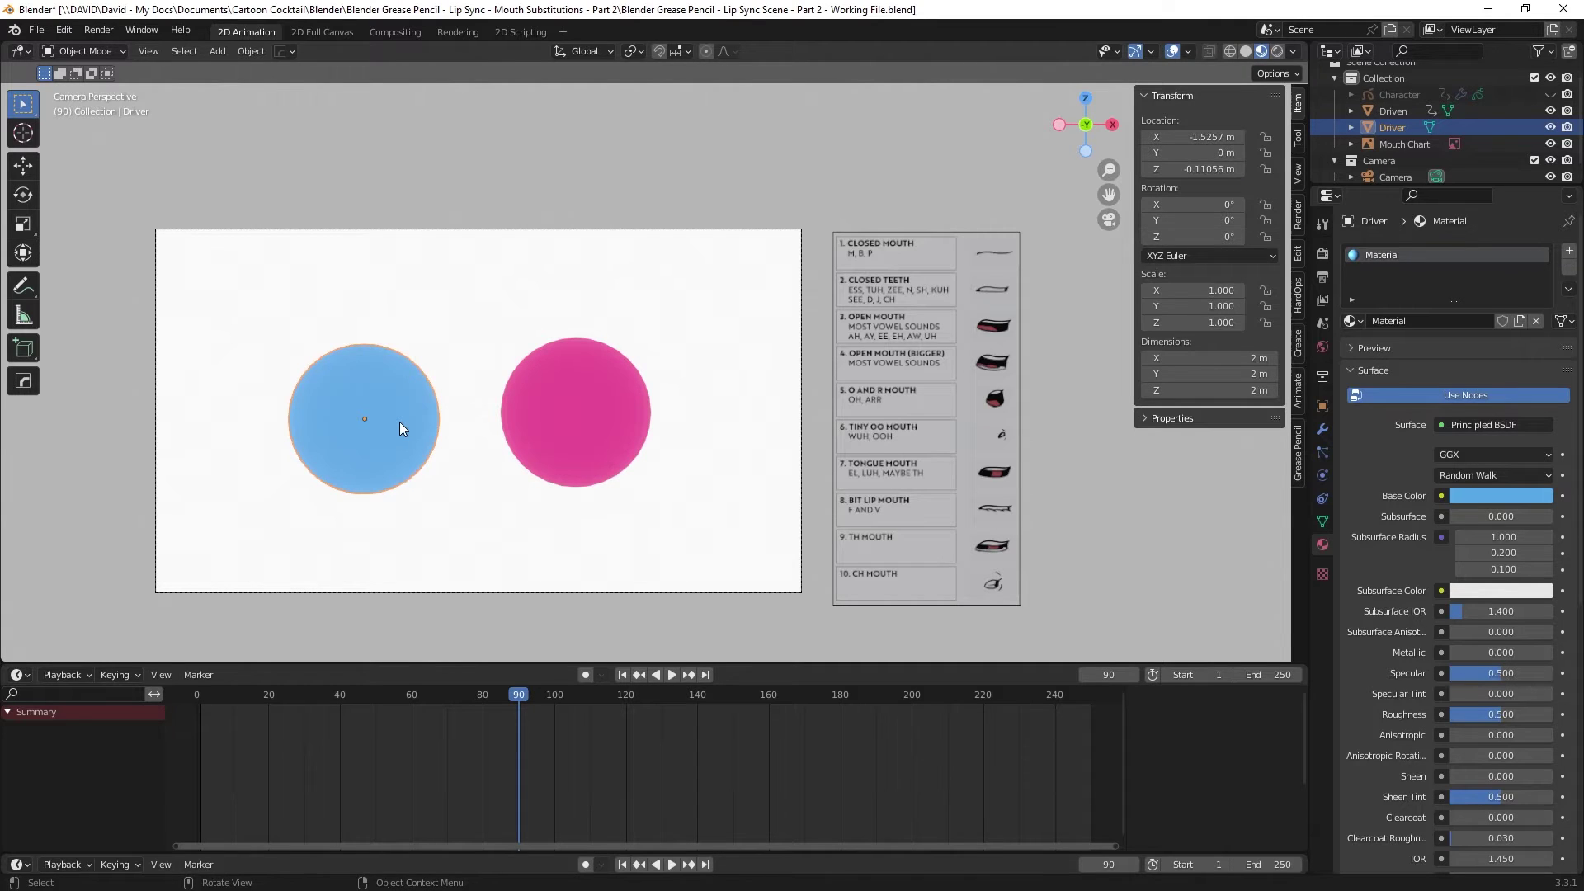
key(r)
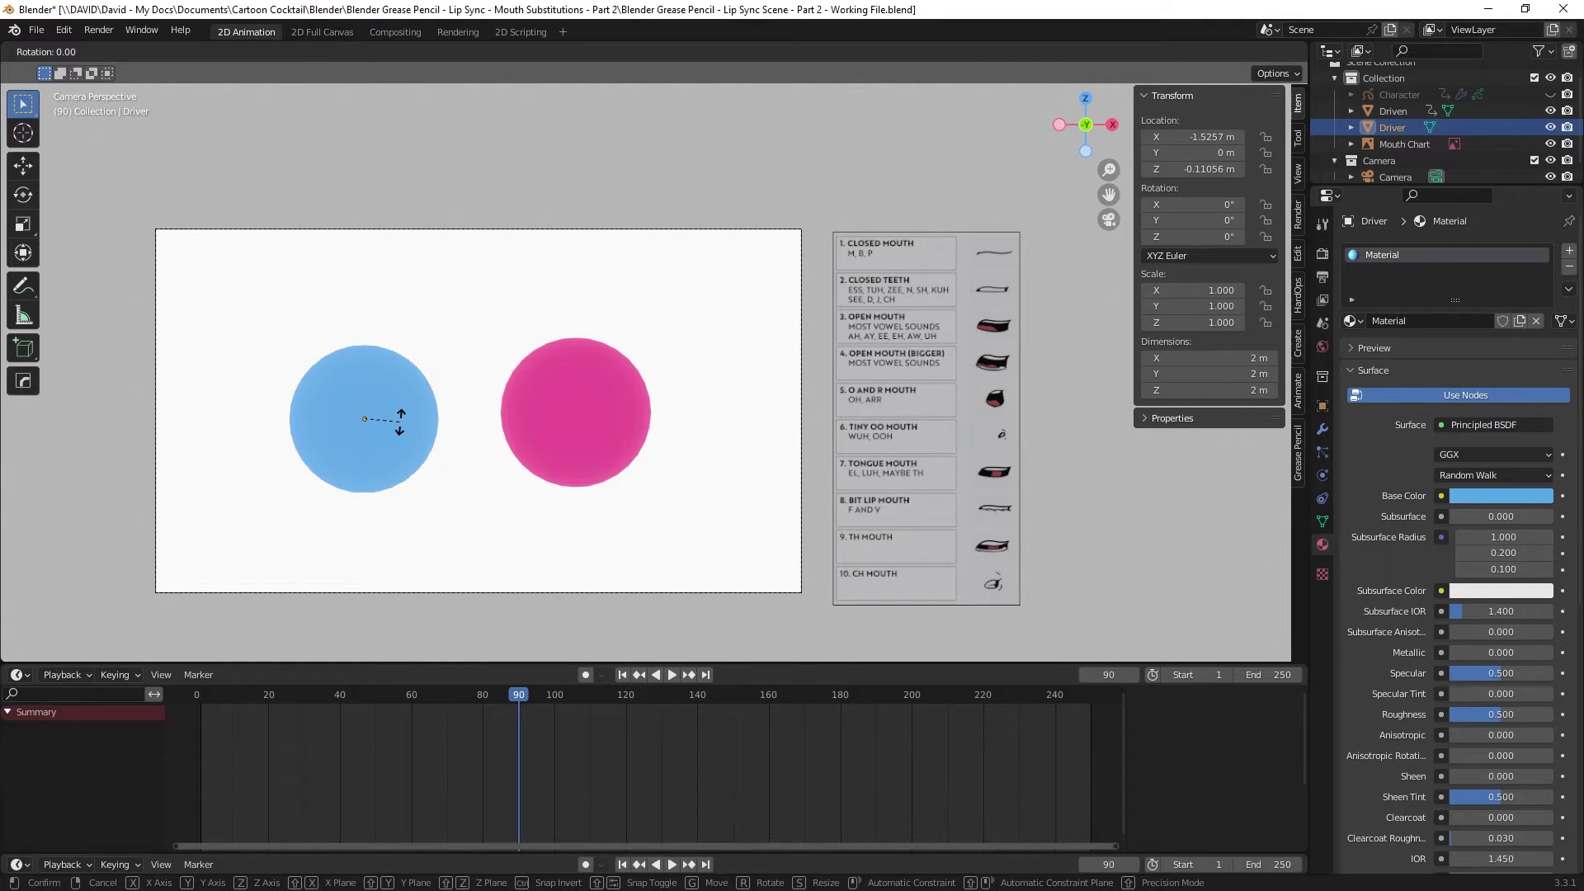
key(y)
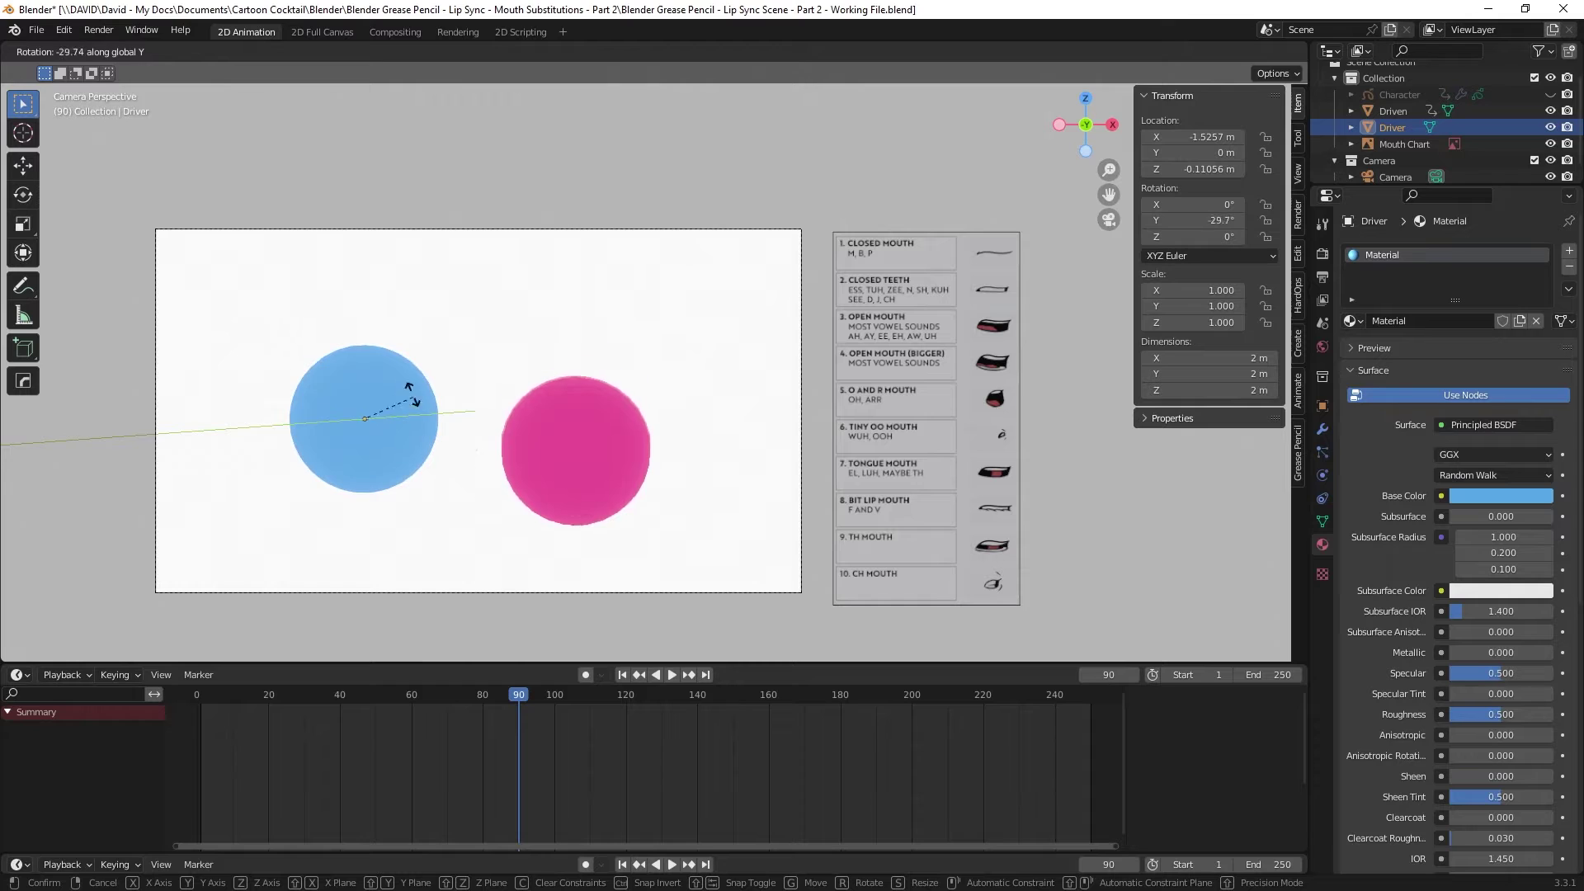
click(459, 404)
- Delete both the Driver and Driven spheres
drag(660, 324, 265, 523)
key(Delete)
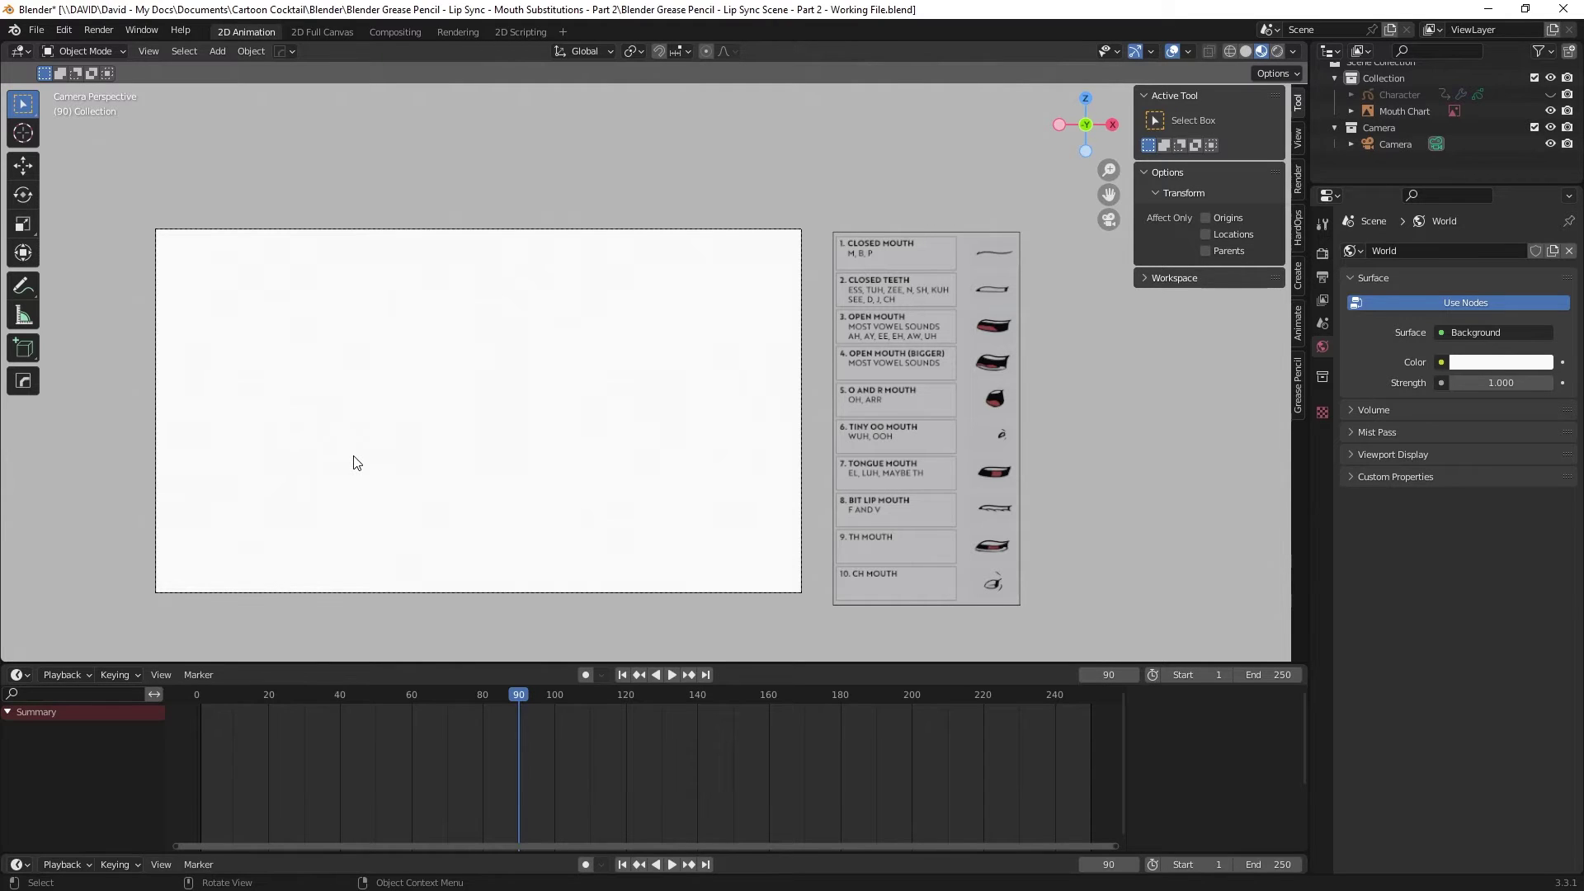
- Move the Mouth Chart image away from the camera frame to about X 7.06 m, Z 0.01 m, and deselect it
click(874, 392)
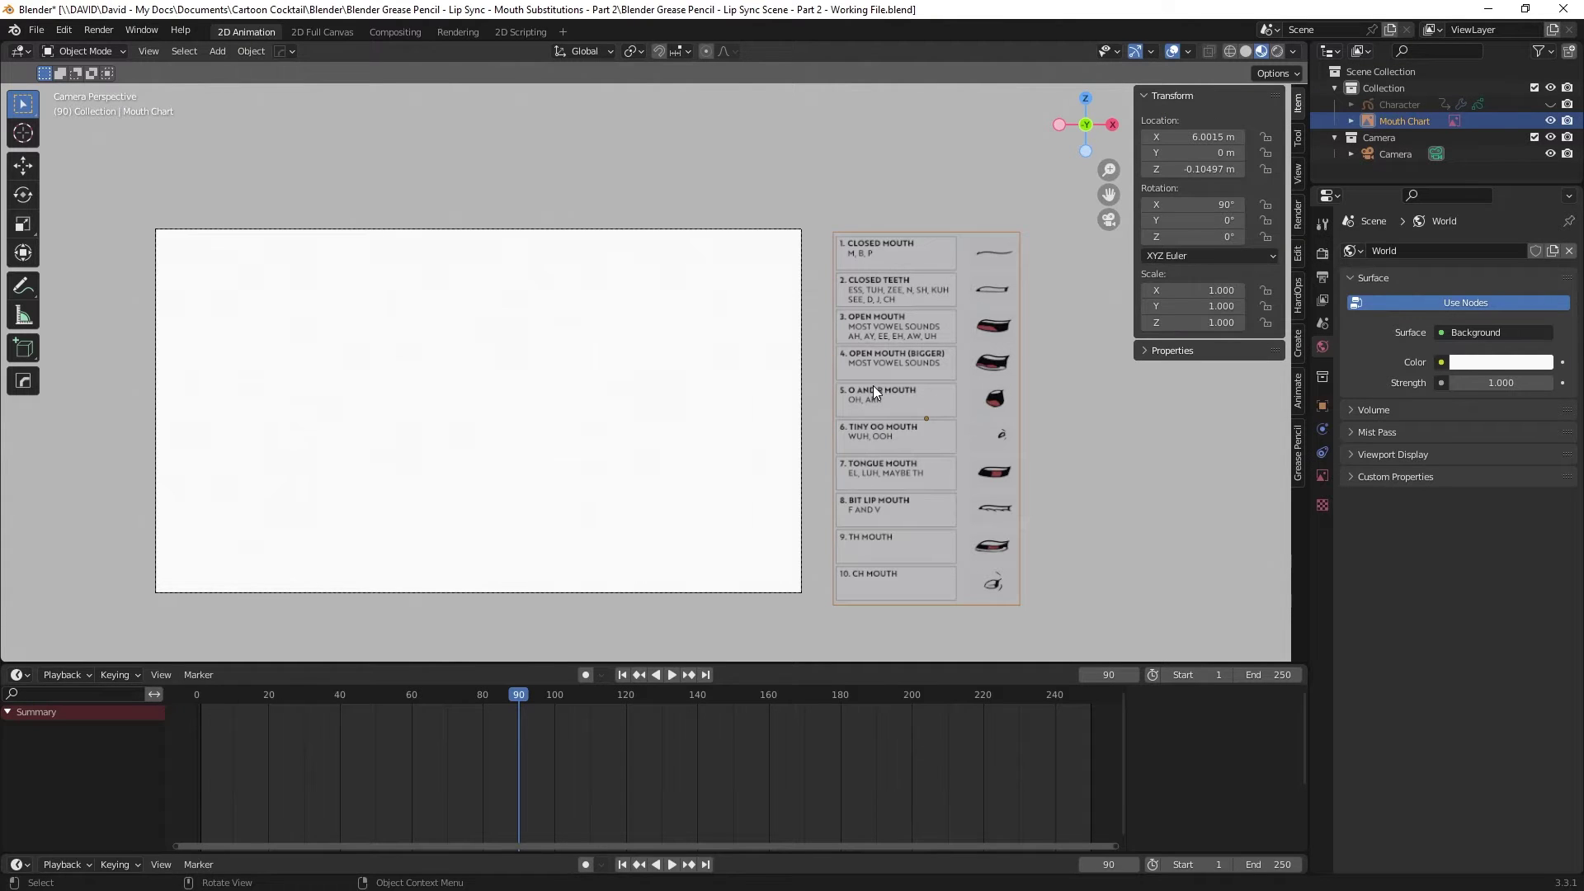
key(g)
key(x)
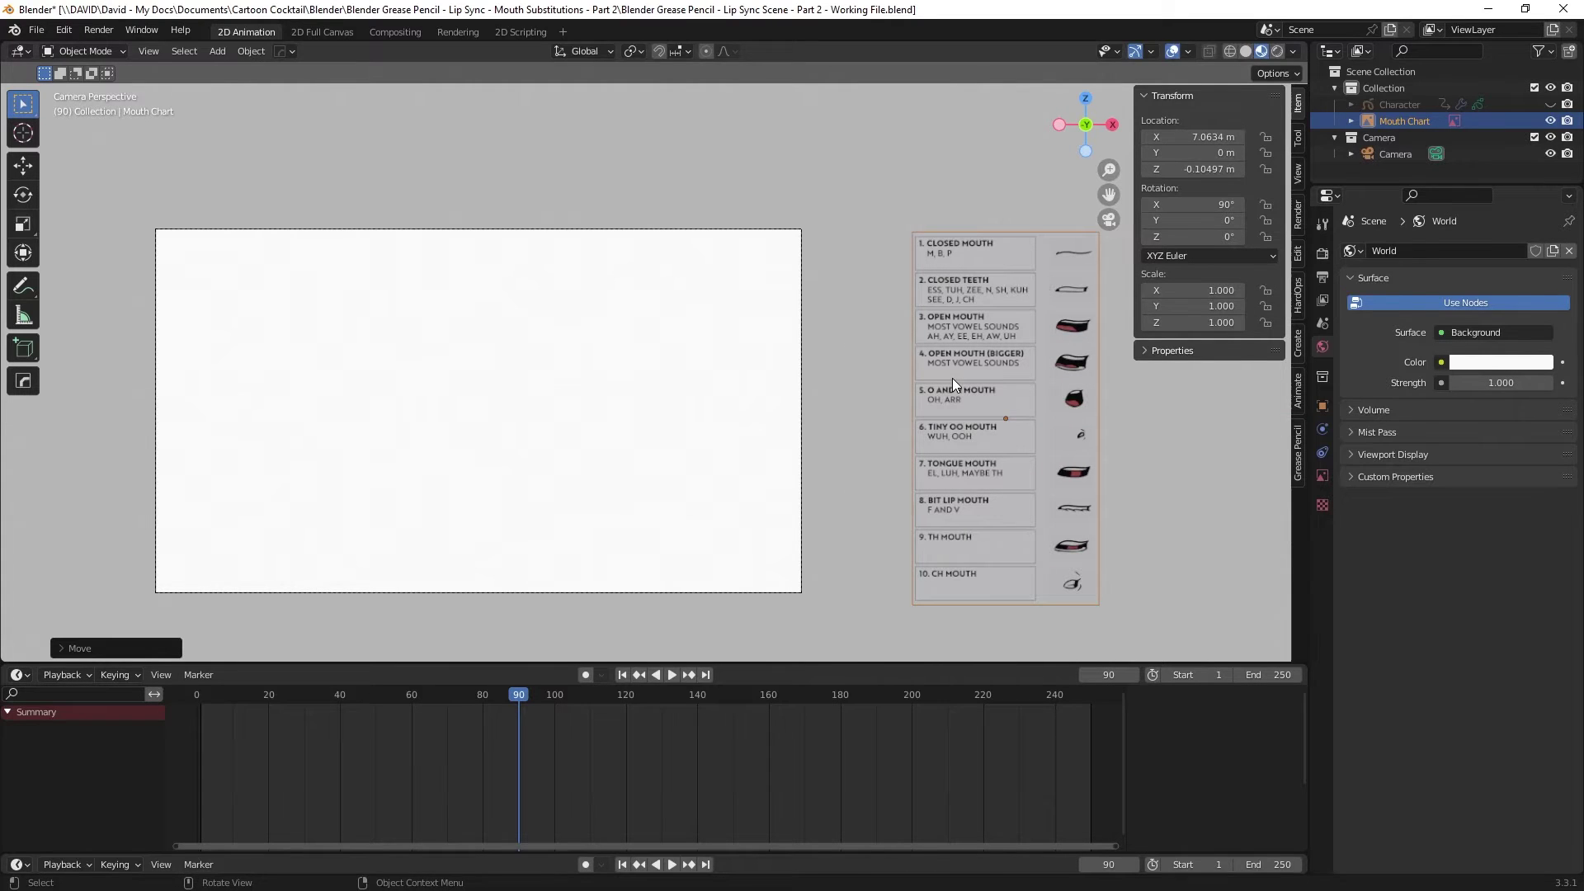
key(g)
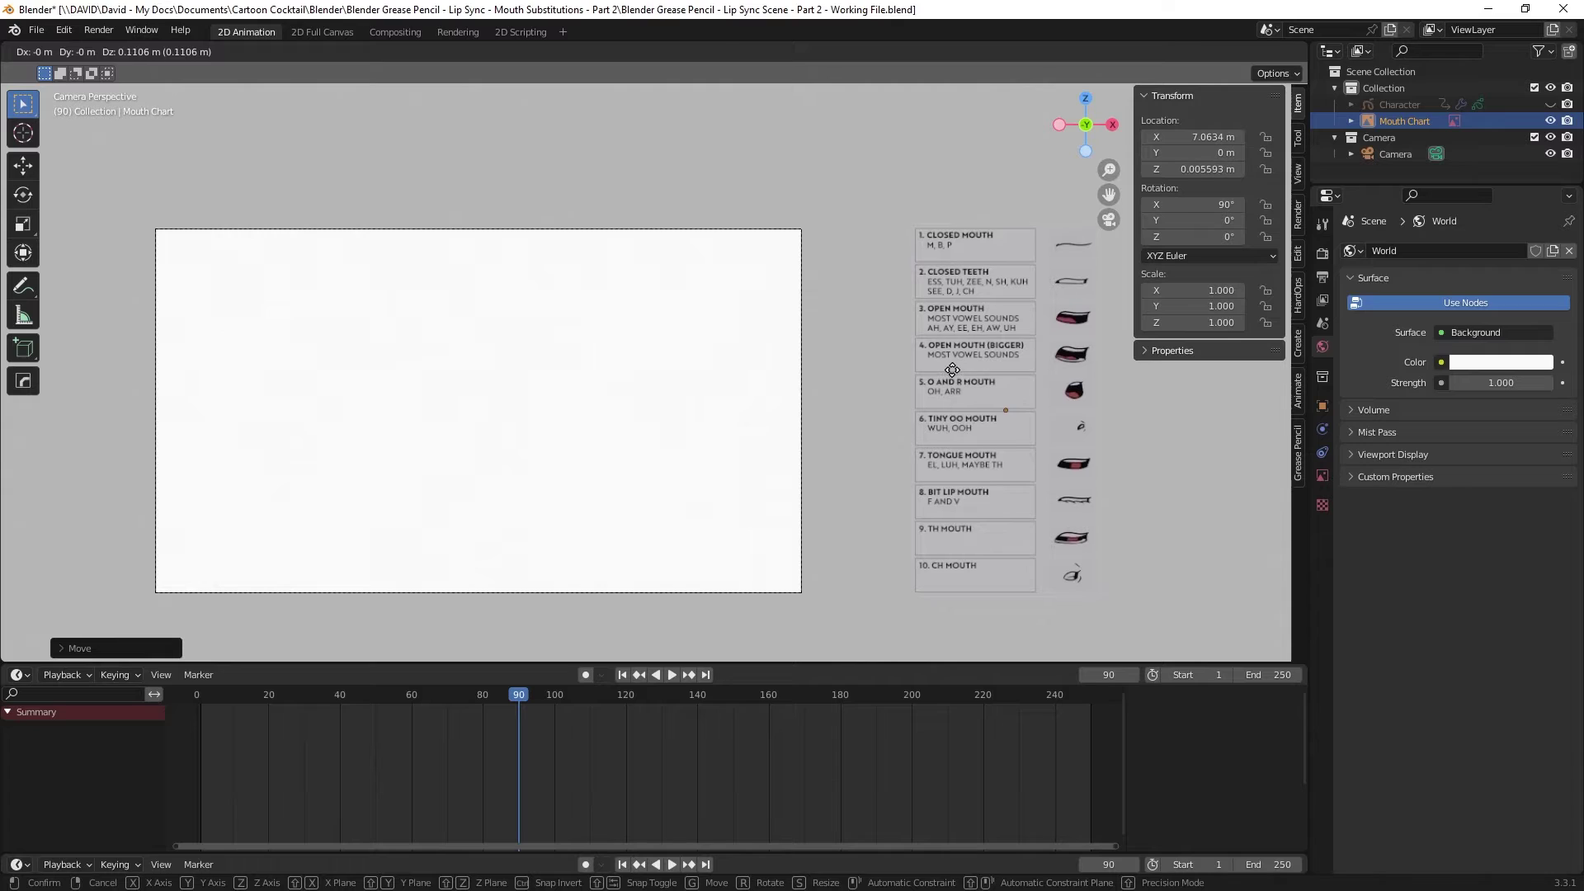
click(952, 370)
click(819, 204)
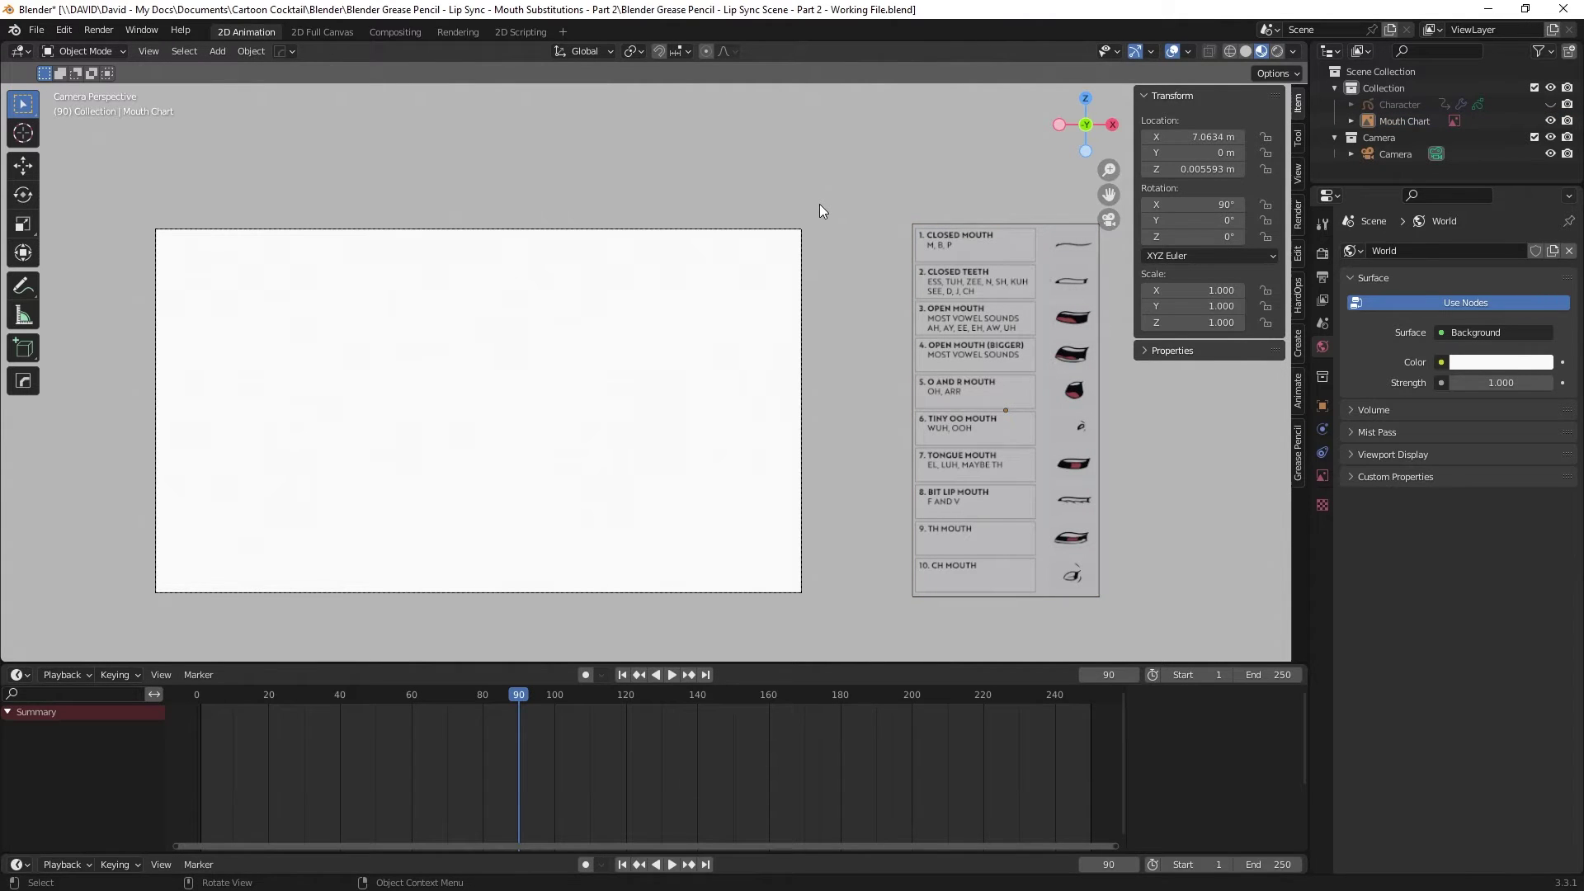
- Add a cylinder mesh at the world origin with its X rotation set to 90°, and deselect it
key(shift+a)
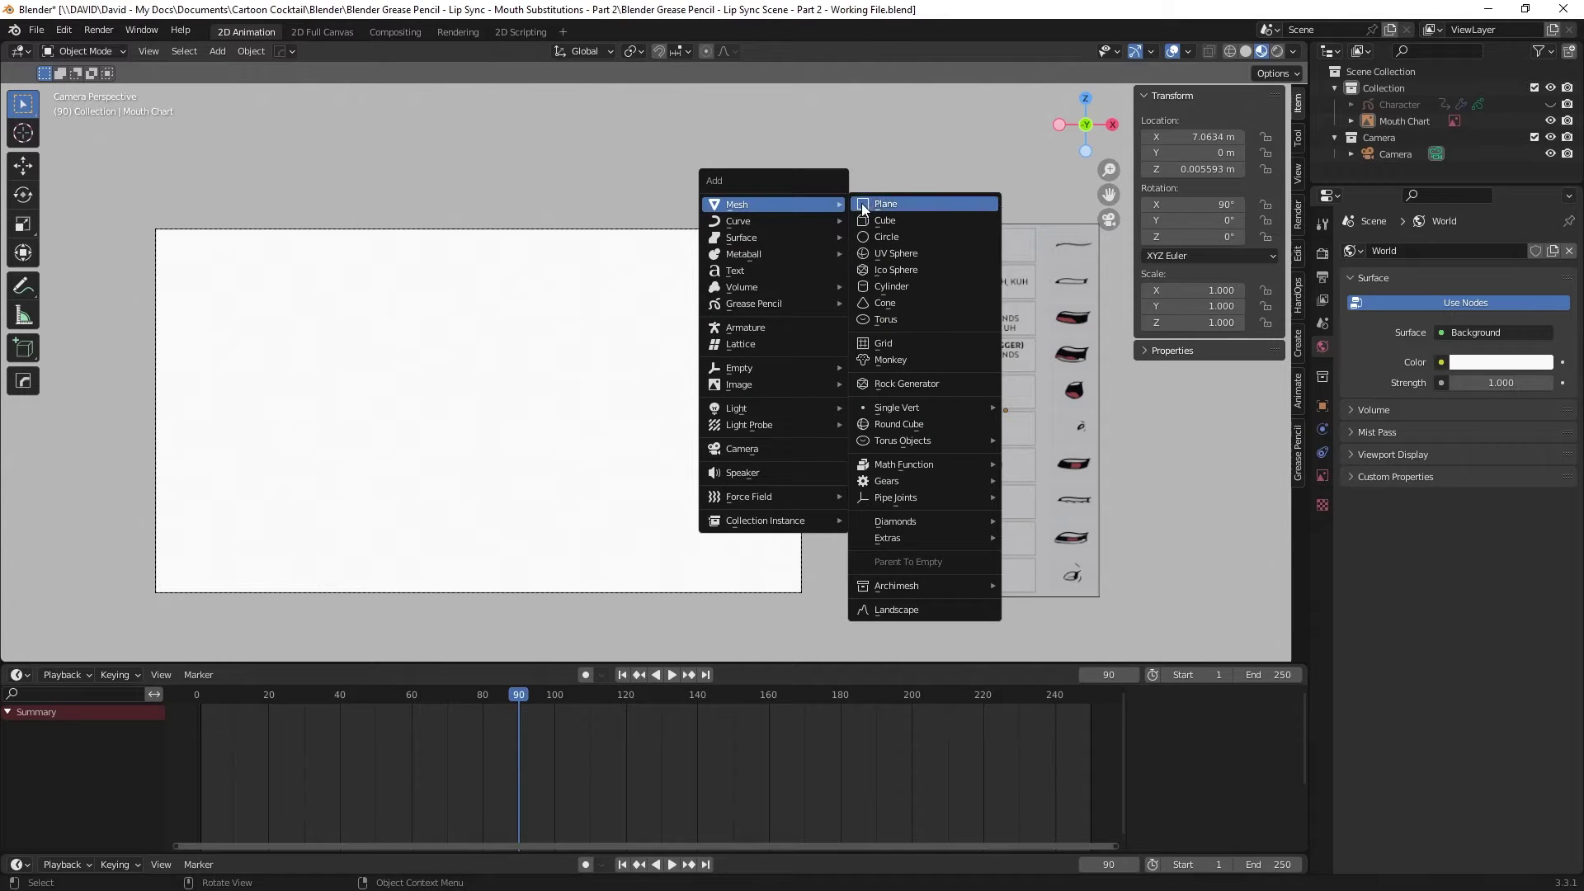
click(901, 284)
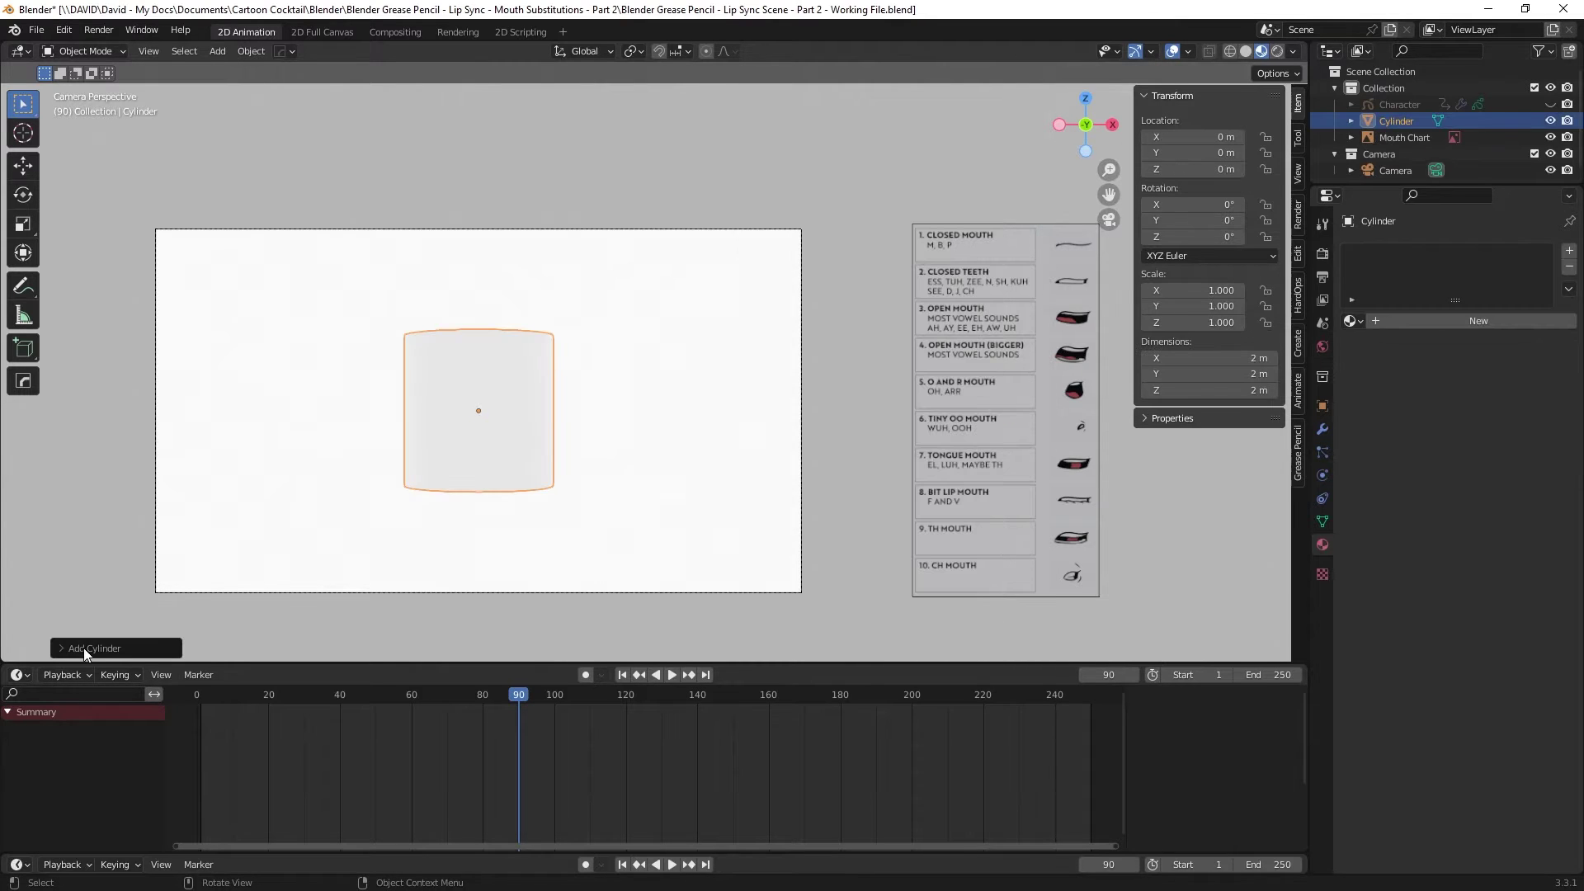
click(84, 649)
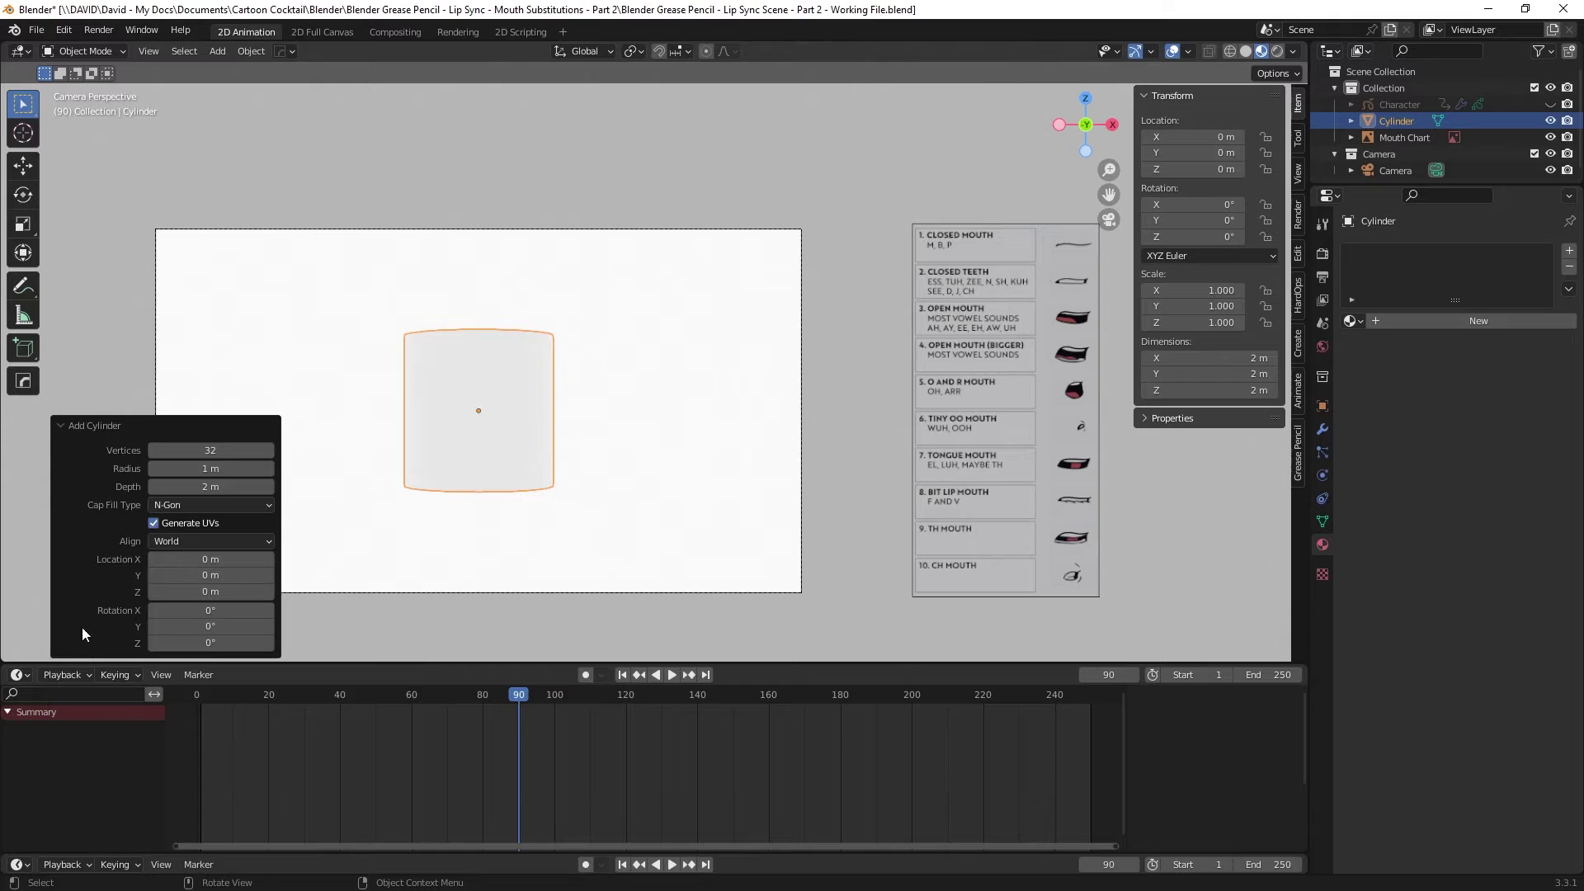
click(213, 612)
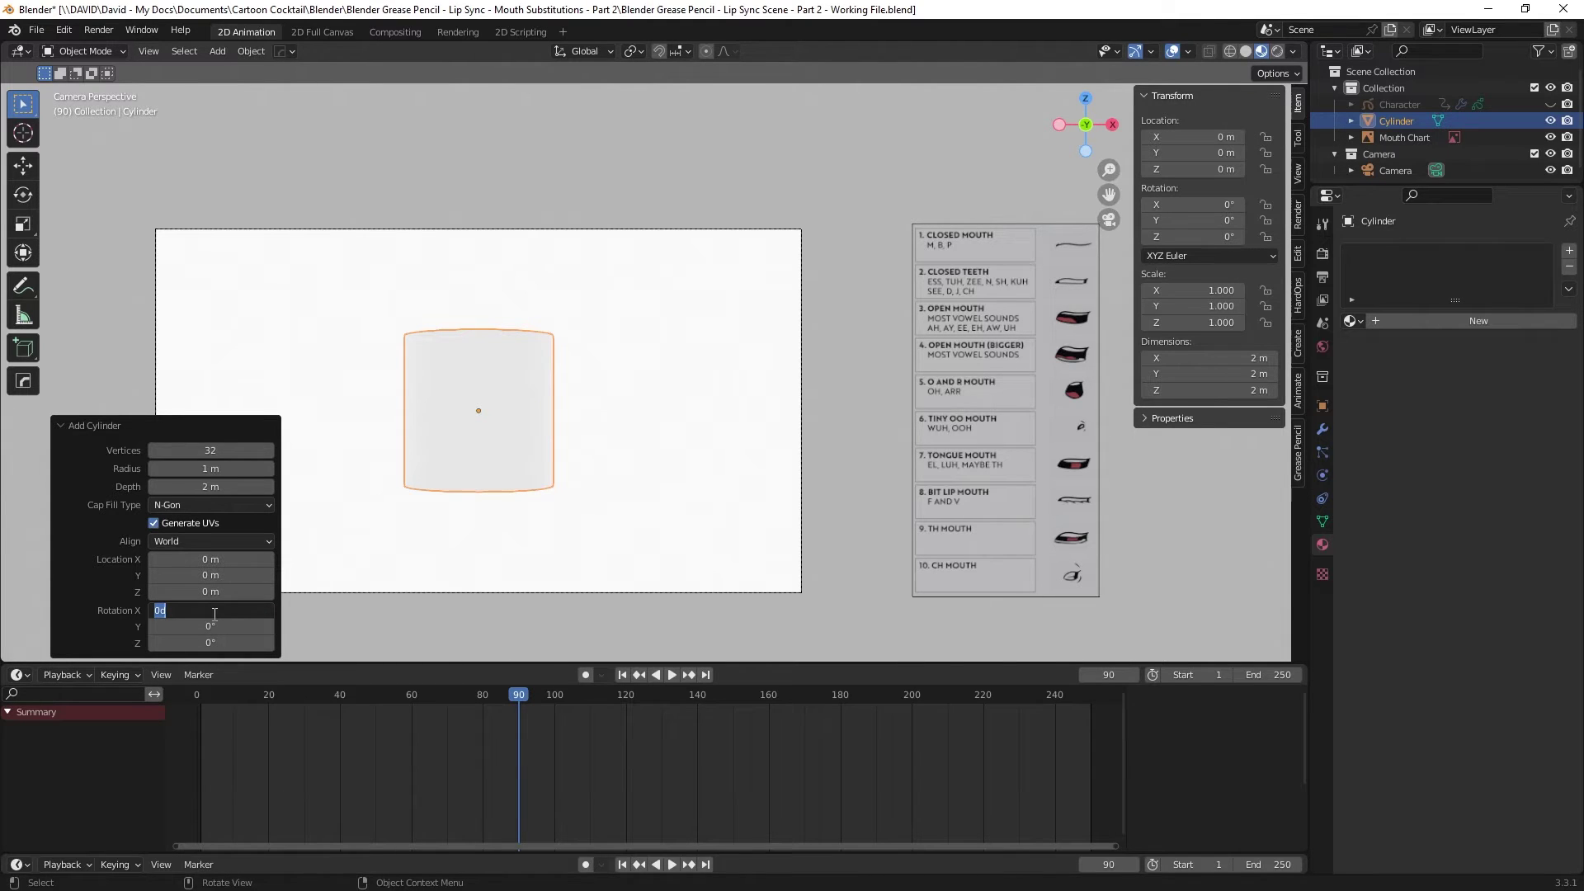
text(90)
key(Return)
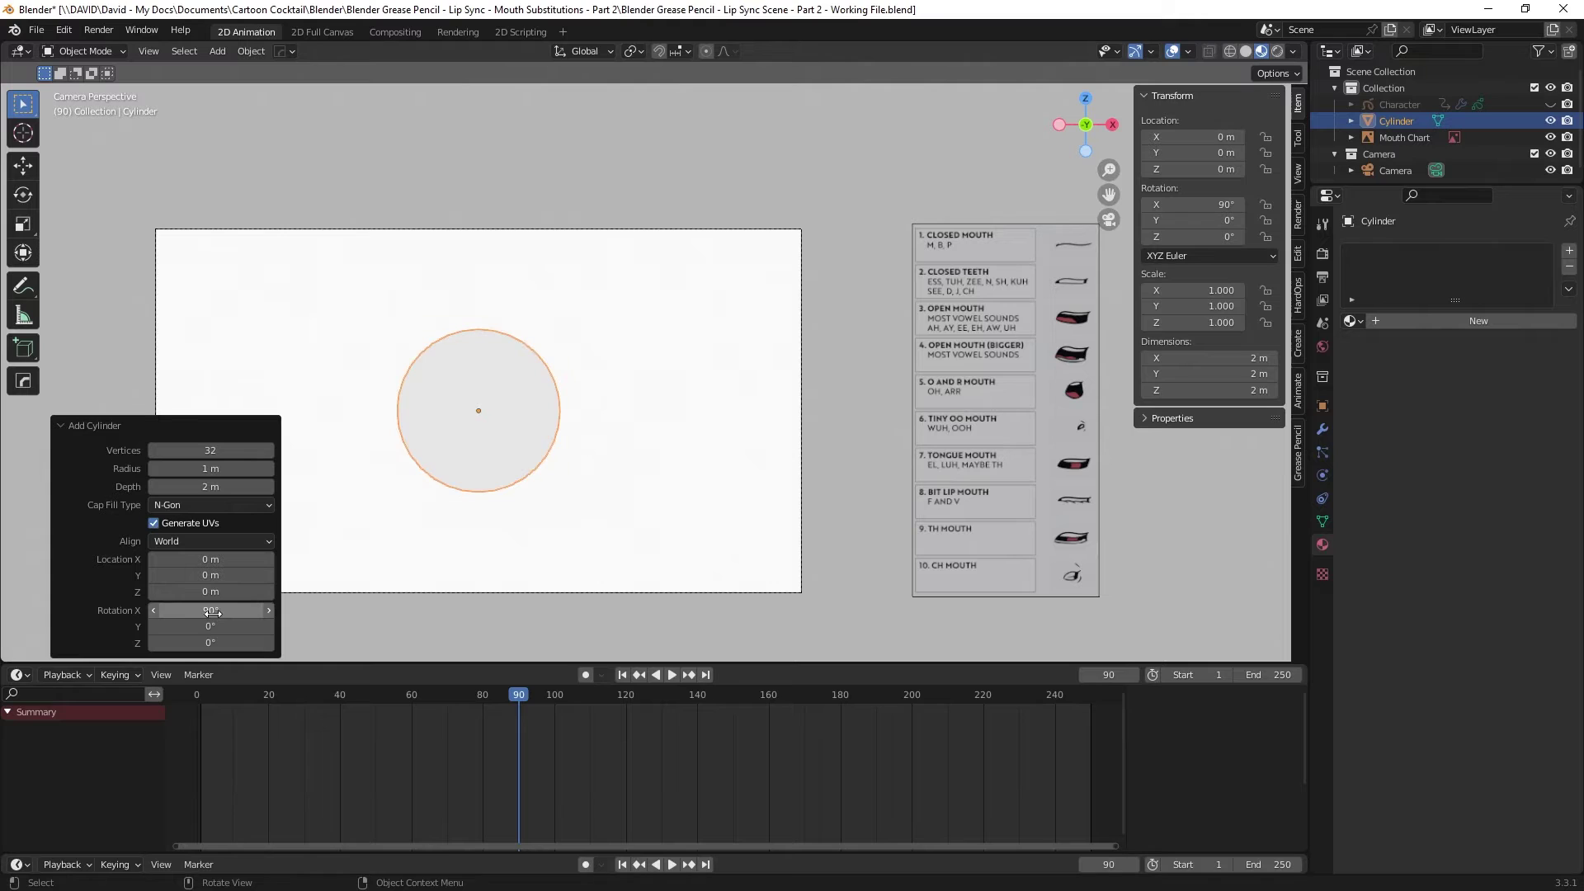
click(360, 556)
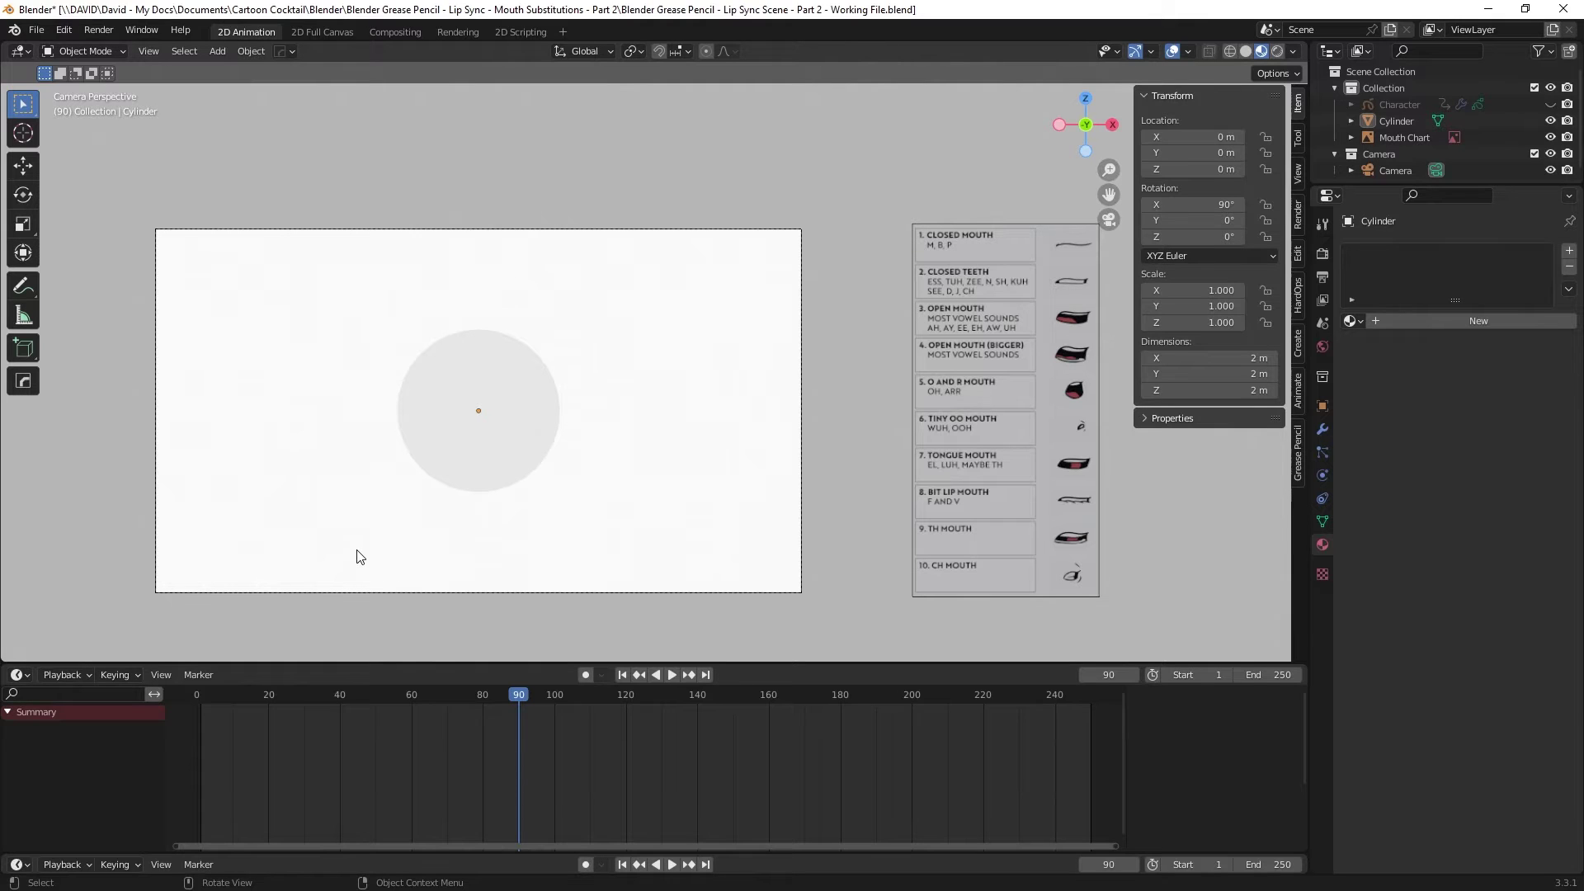
- Select the vertices of the cylinder's end facing away from the camera in Edit Mode, and return to Object Mode
click(498, 411)
middle_drag(767, 350, 561, 401)
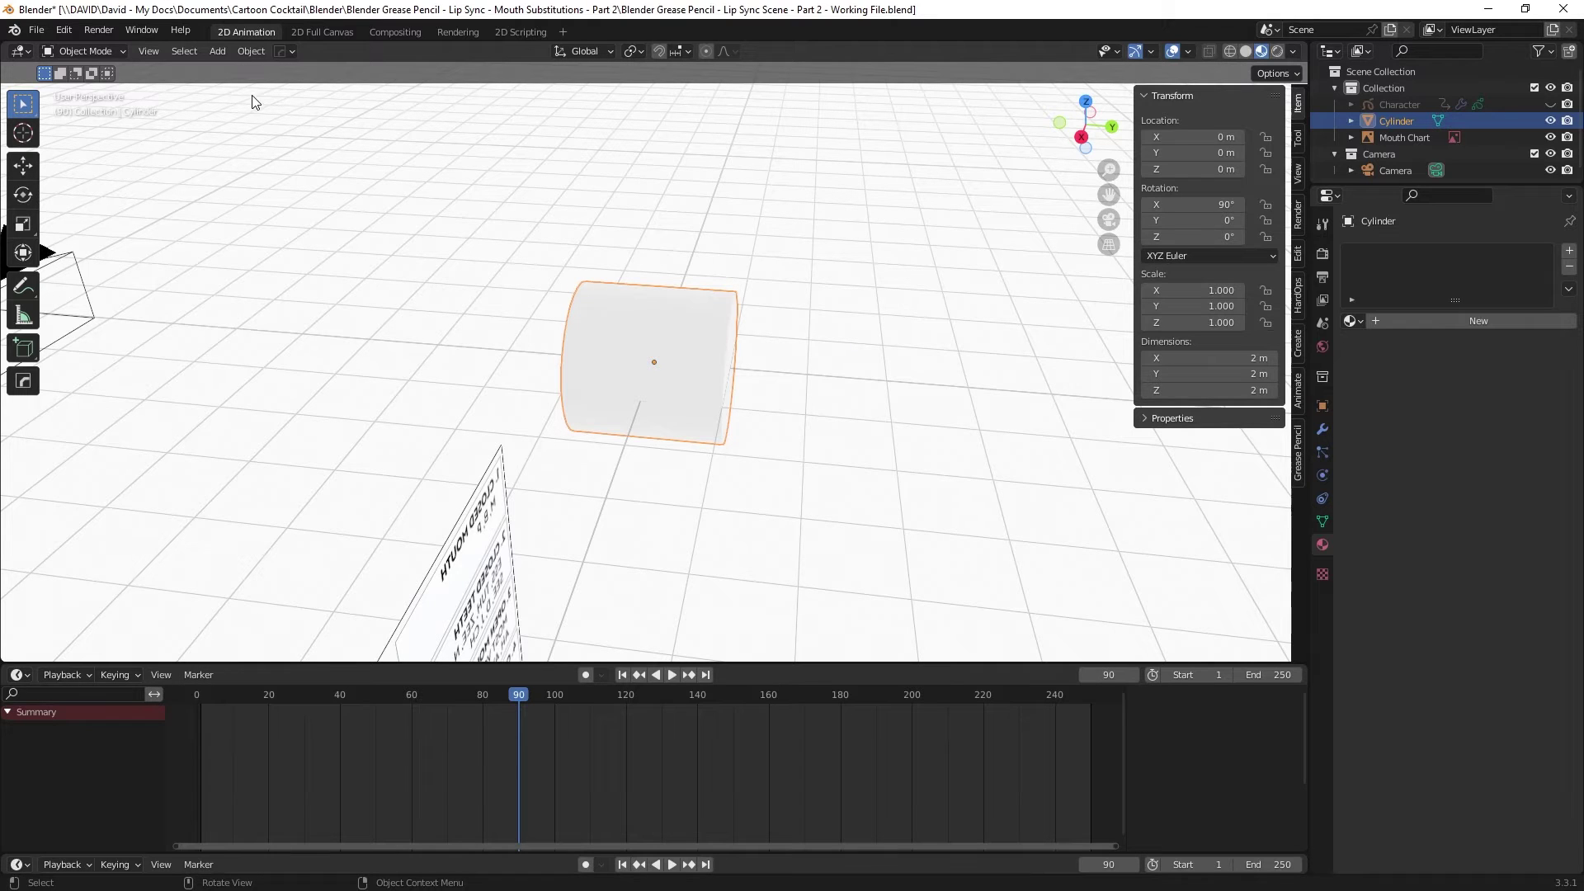
click(76, 51)
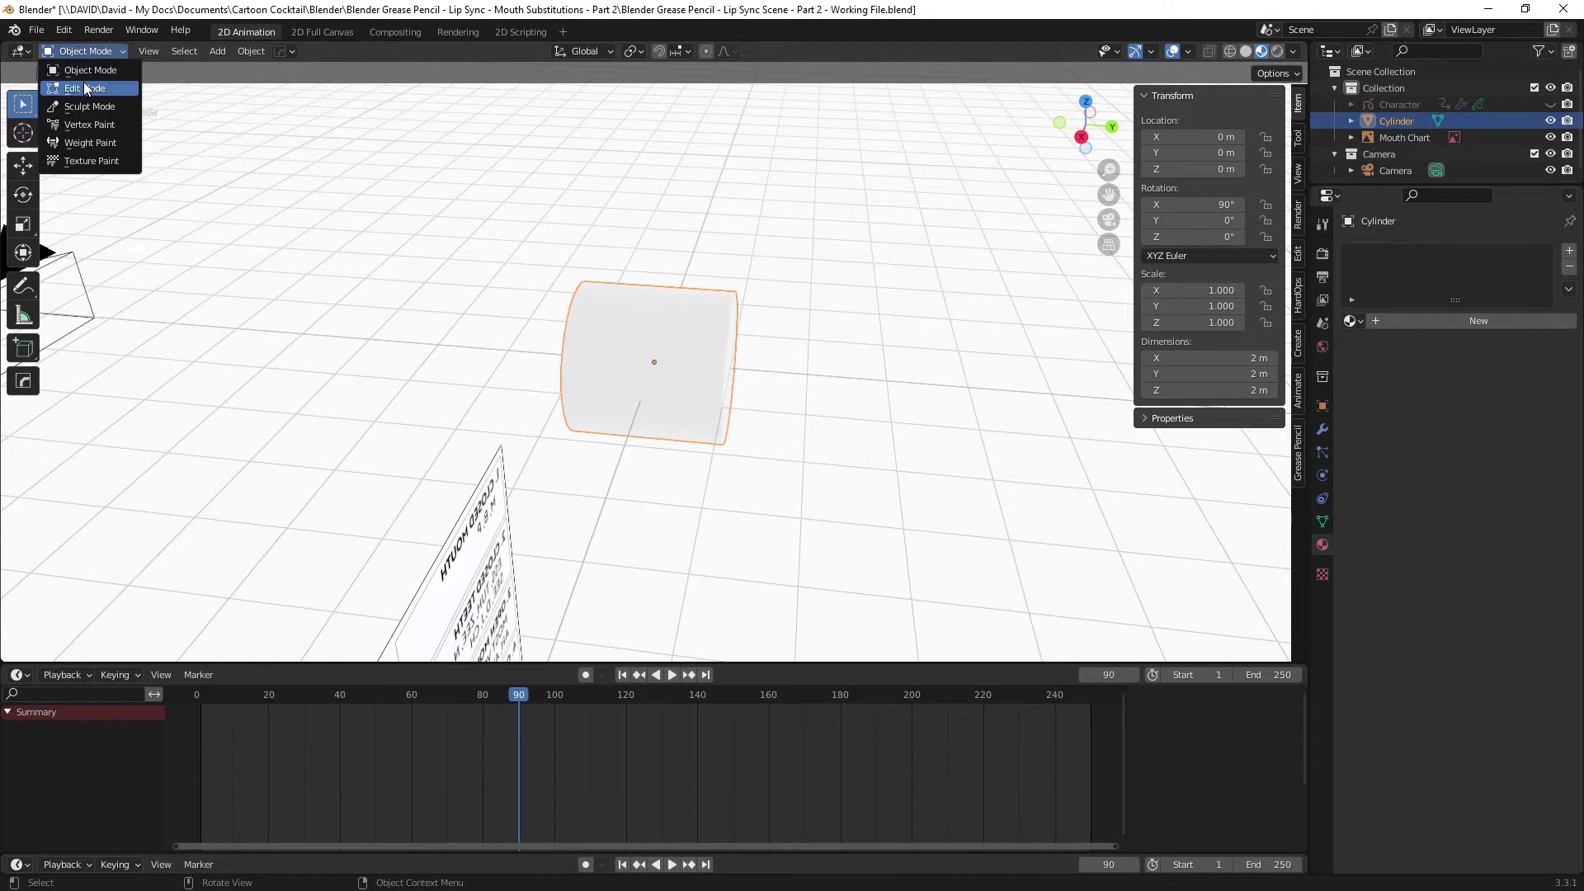
key(Tab)
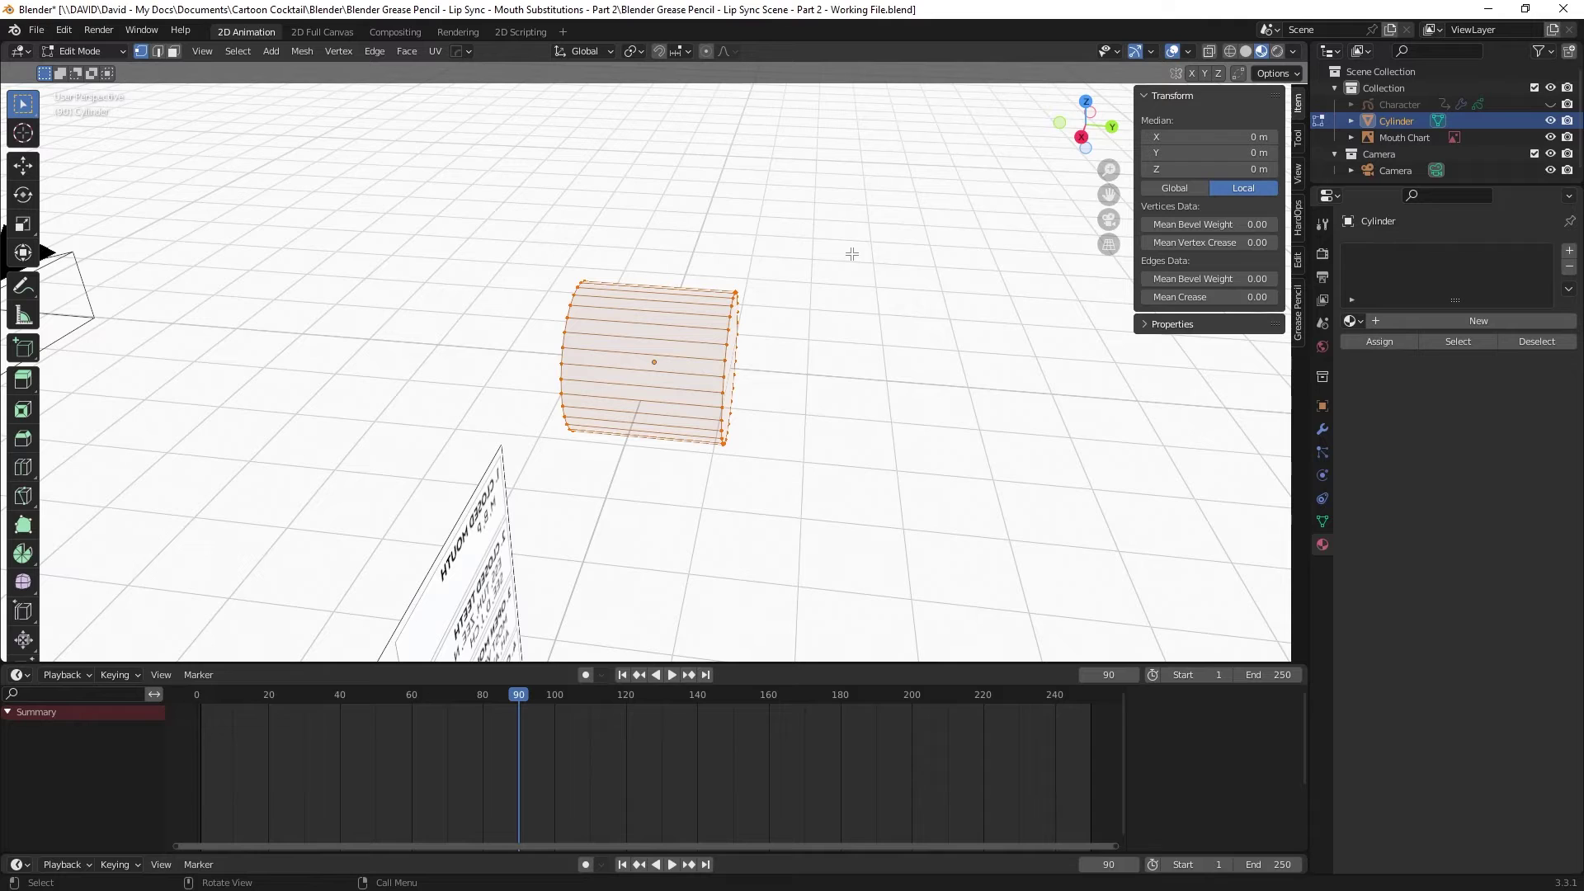
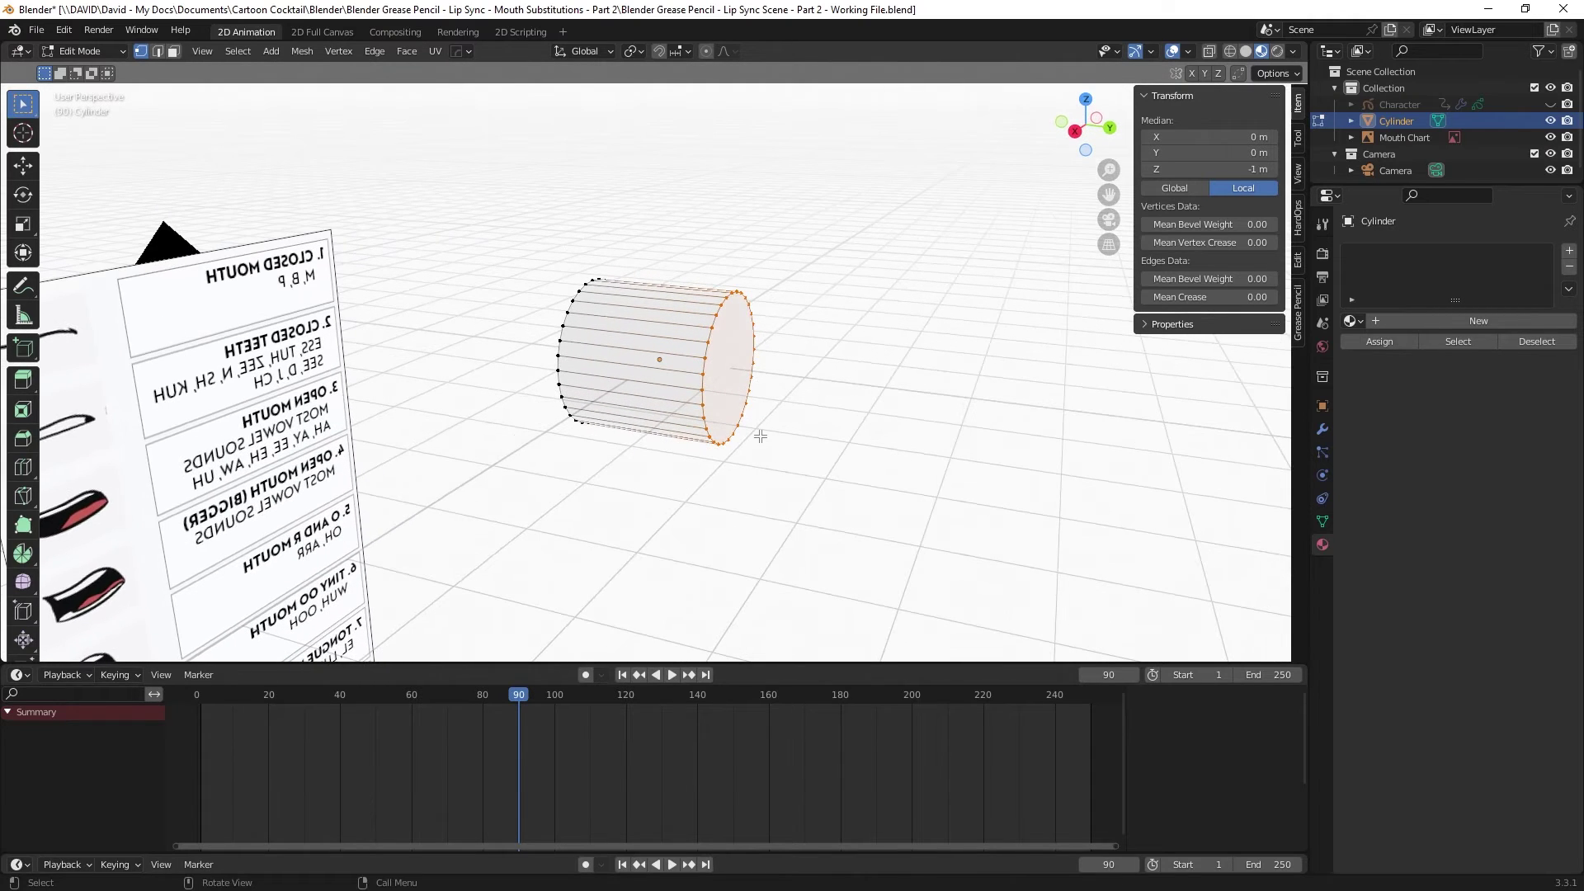
drag(831, 233, 671, 503)
drag(860, 241, 687, 503)
middle_drag(664, 472, 685, 484)
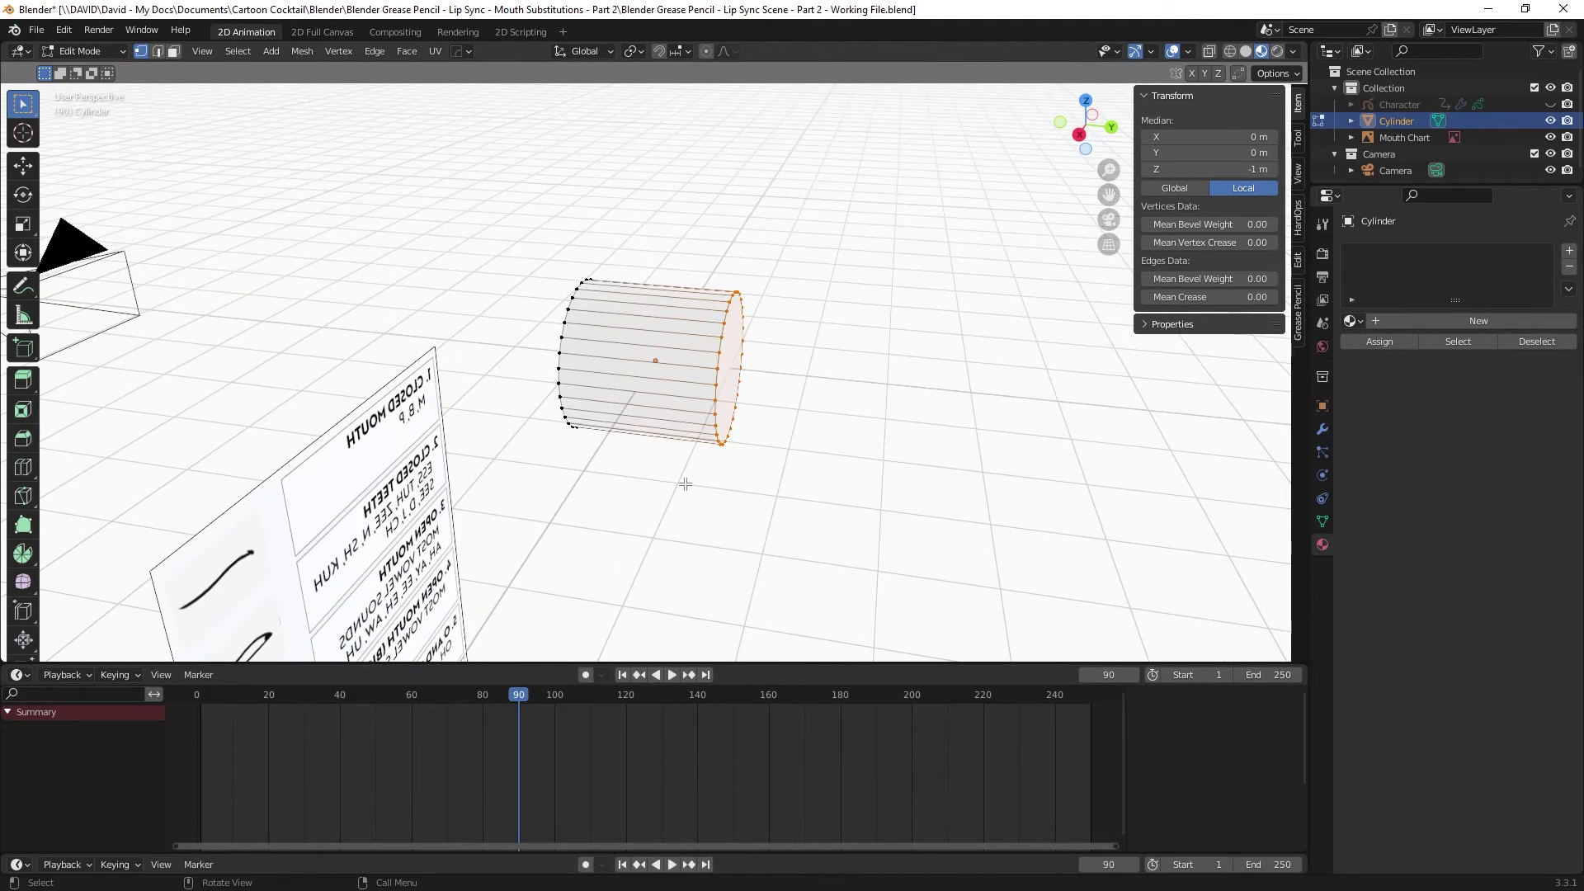
click(467, 228)
click(124, 54)
click(116, 66)
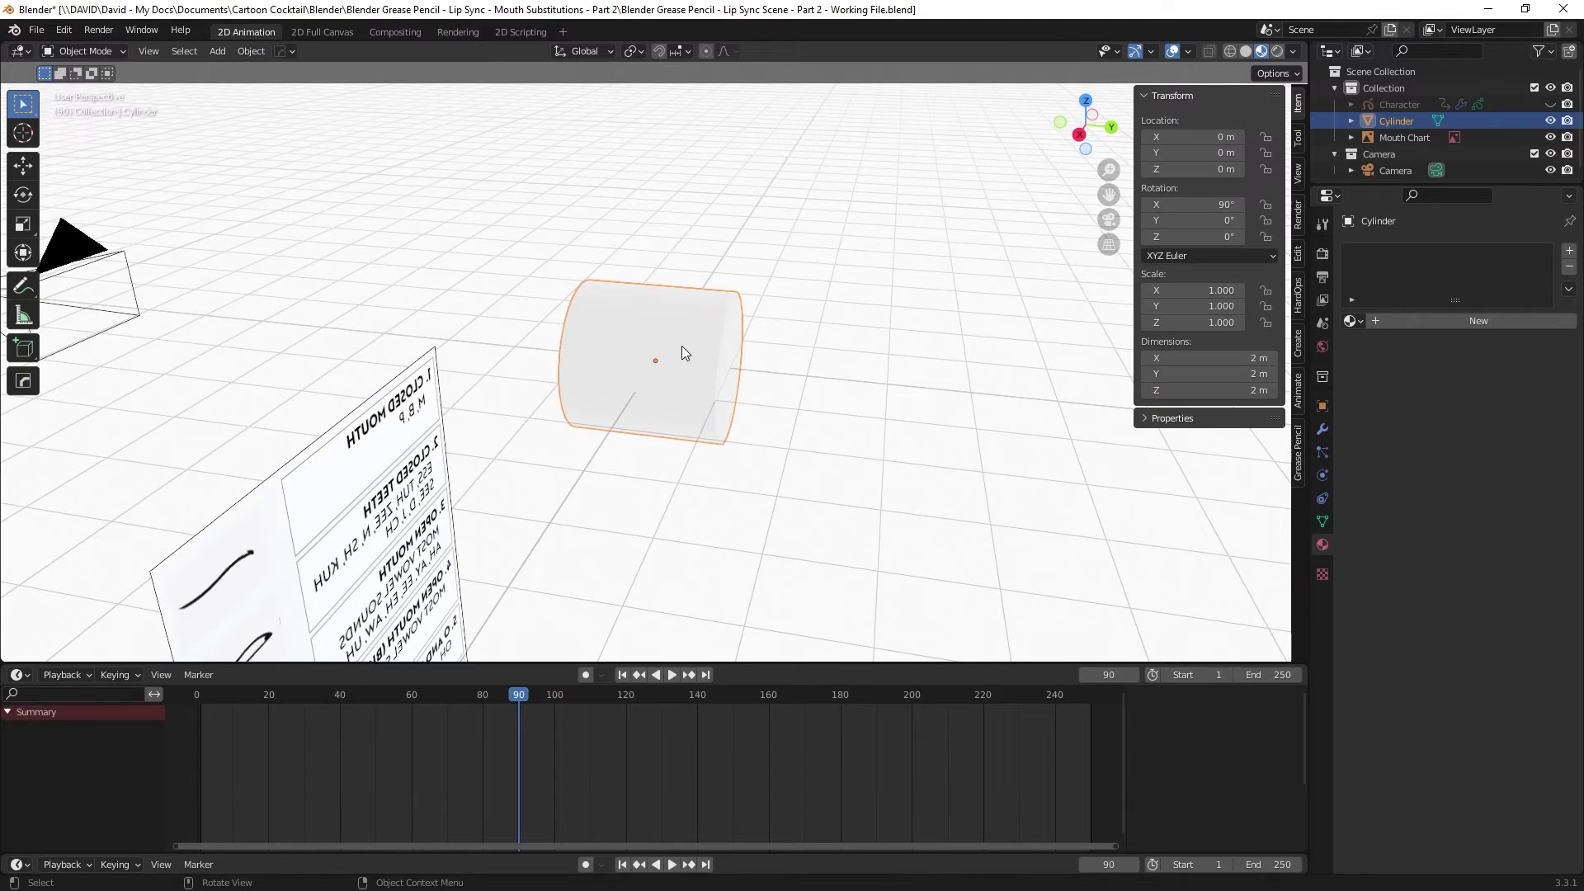
- Rotate the full cylinder freely to test its pivot, and undo the rotation
key(r)
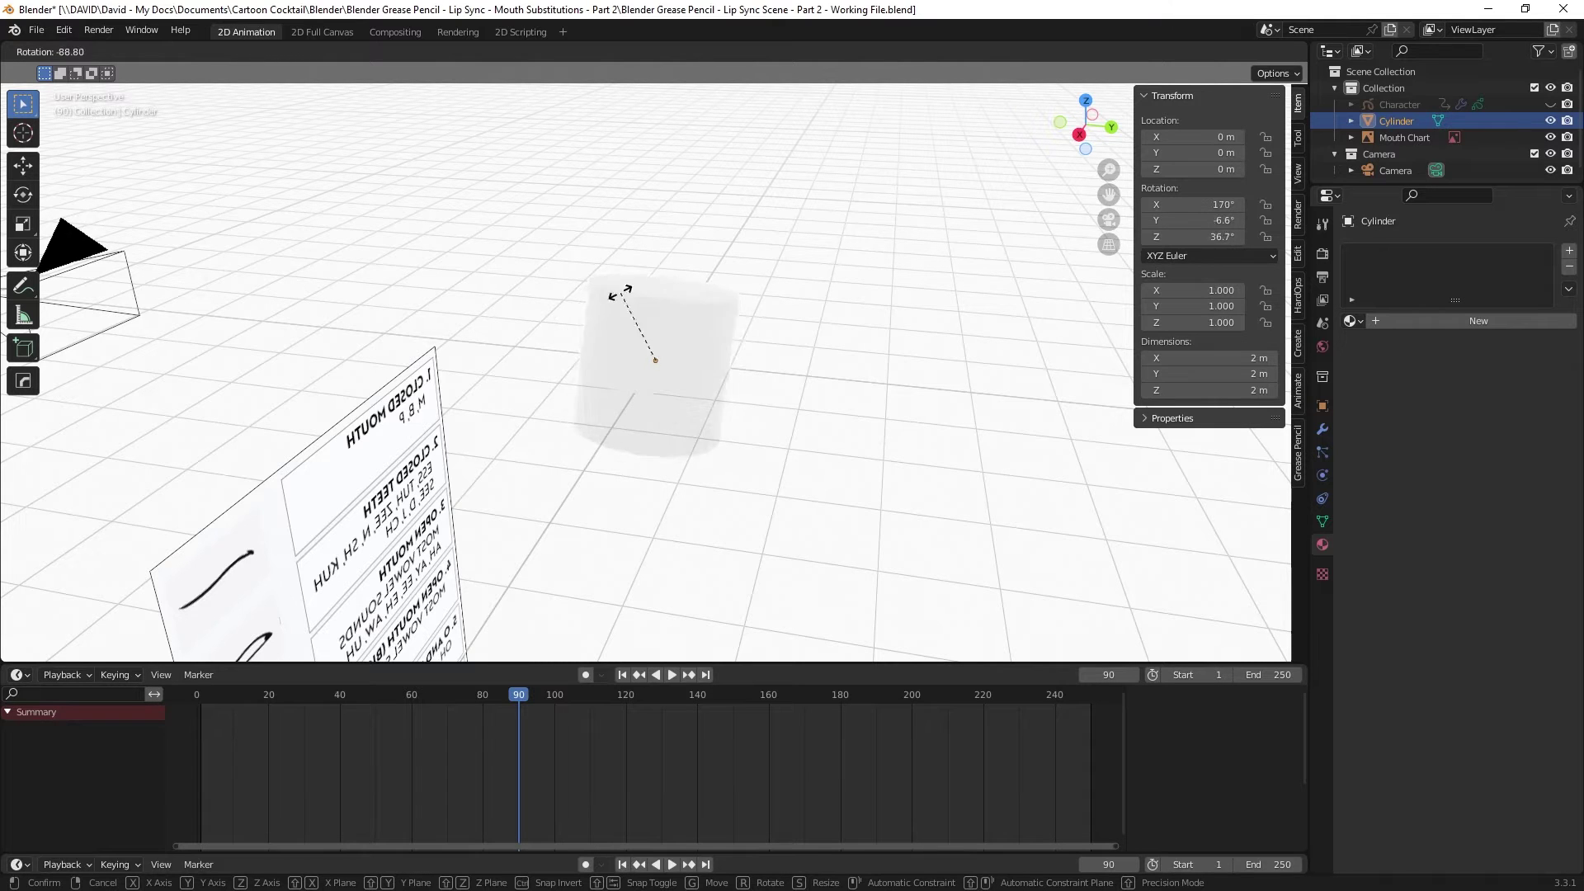
click(673, 272)
key(ctrl+z)
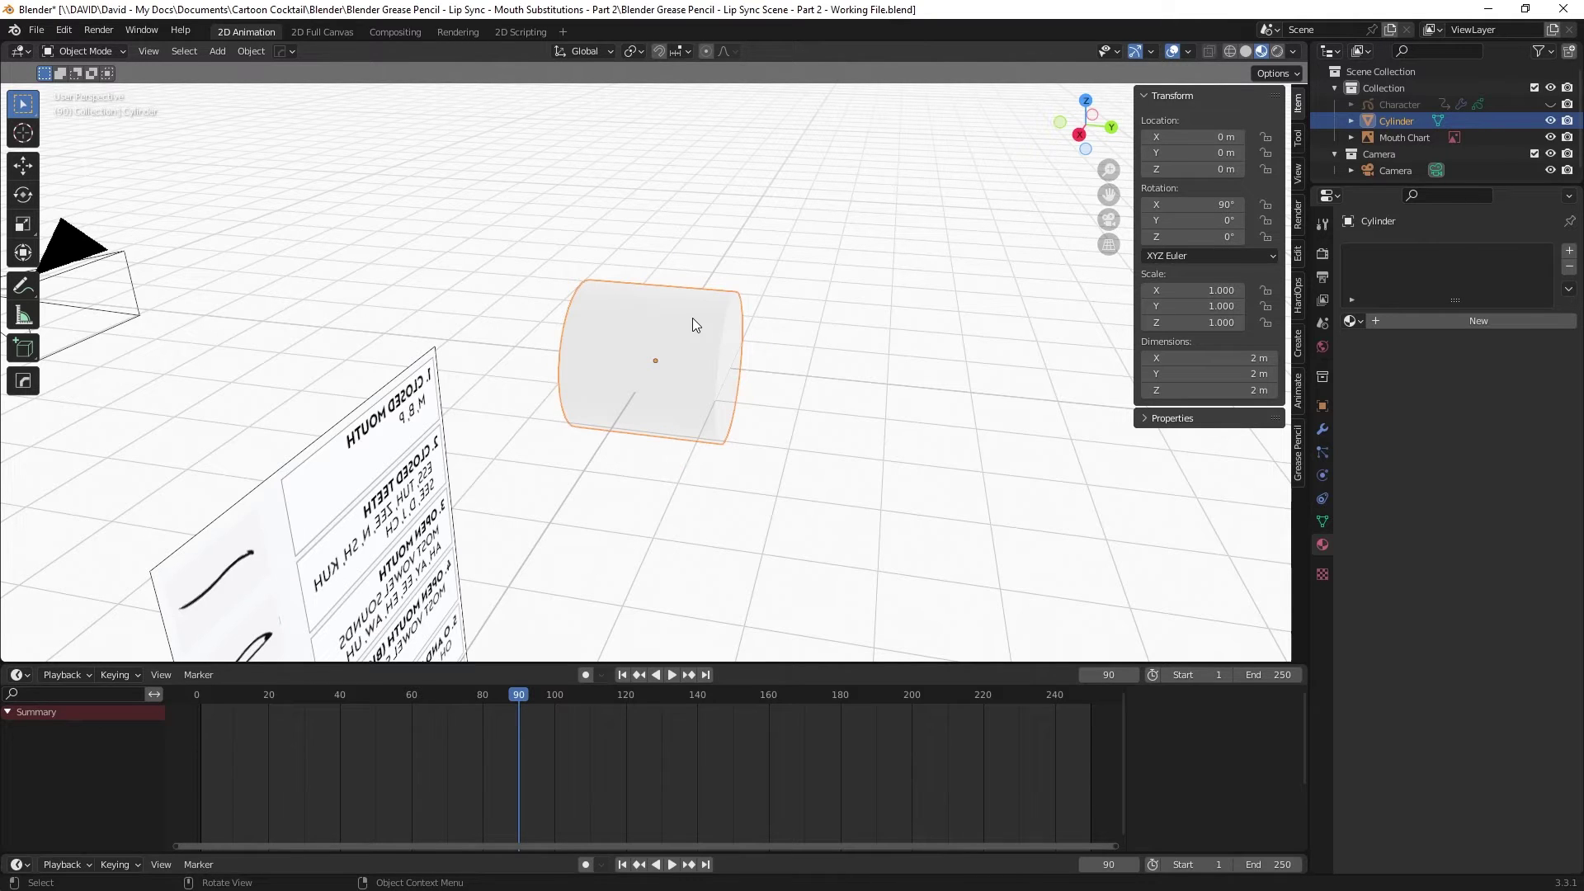
- Delete the vertices of the cylinder's end facing away from the camera, keeping only the flat front disc, and return to Object Mode
click(74, 53)
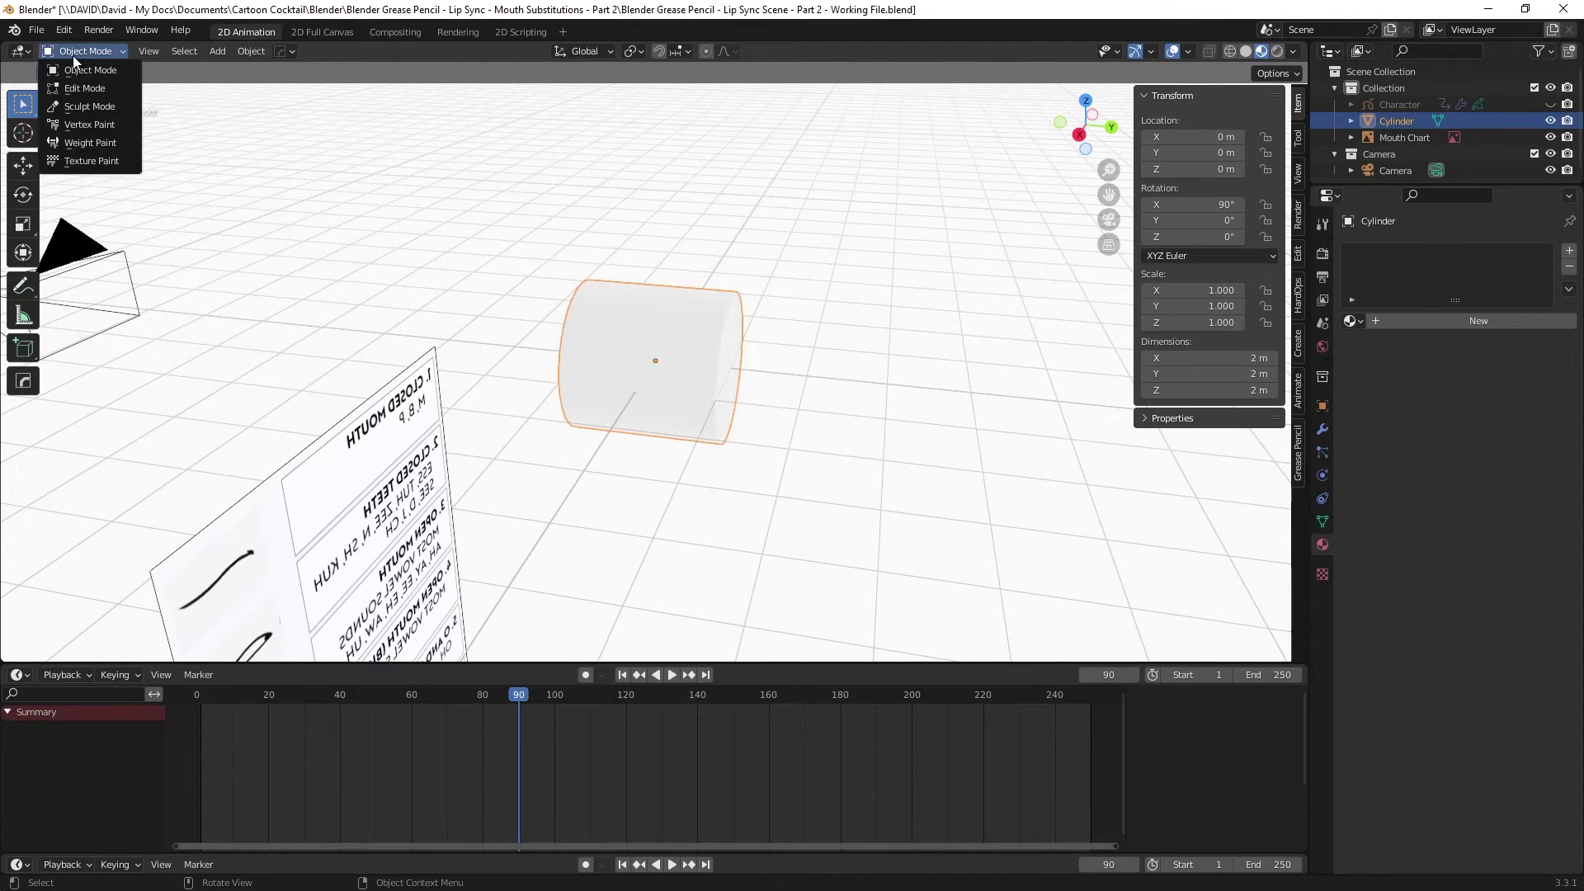
click(78, 88)
drag(831, 233, 697, 495)
key(x)
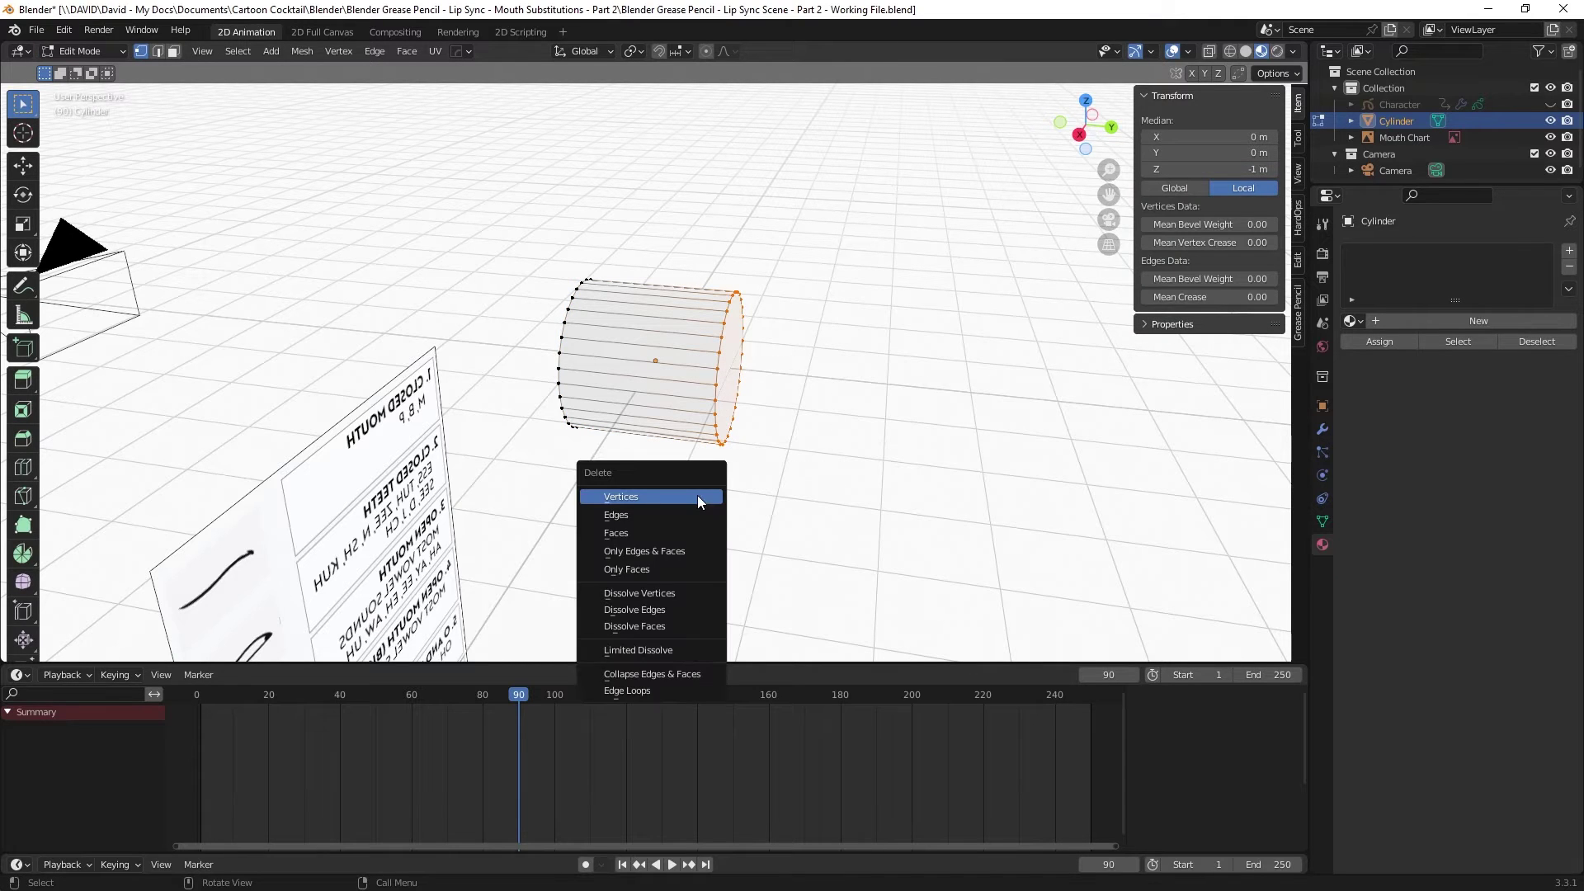
click(696, 495)
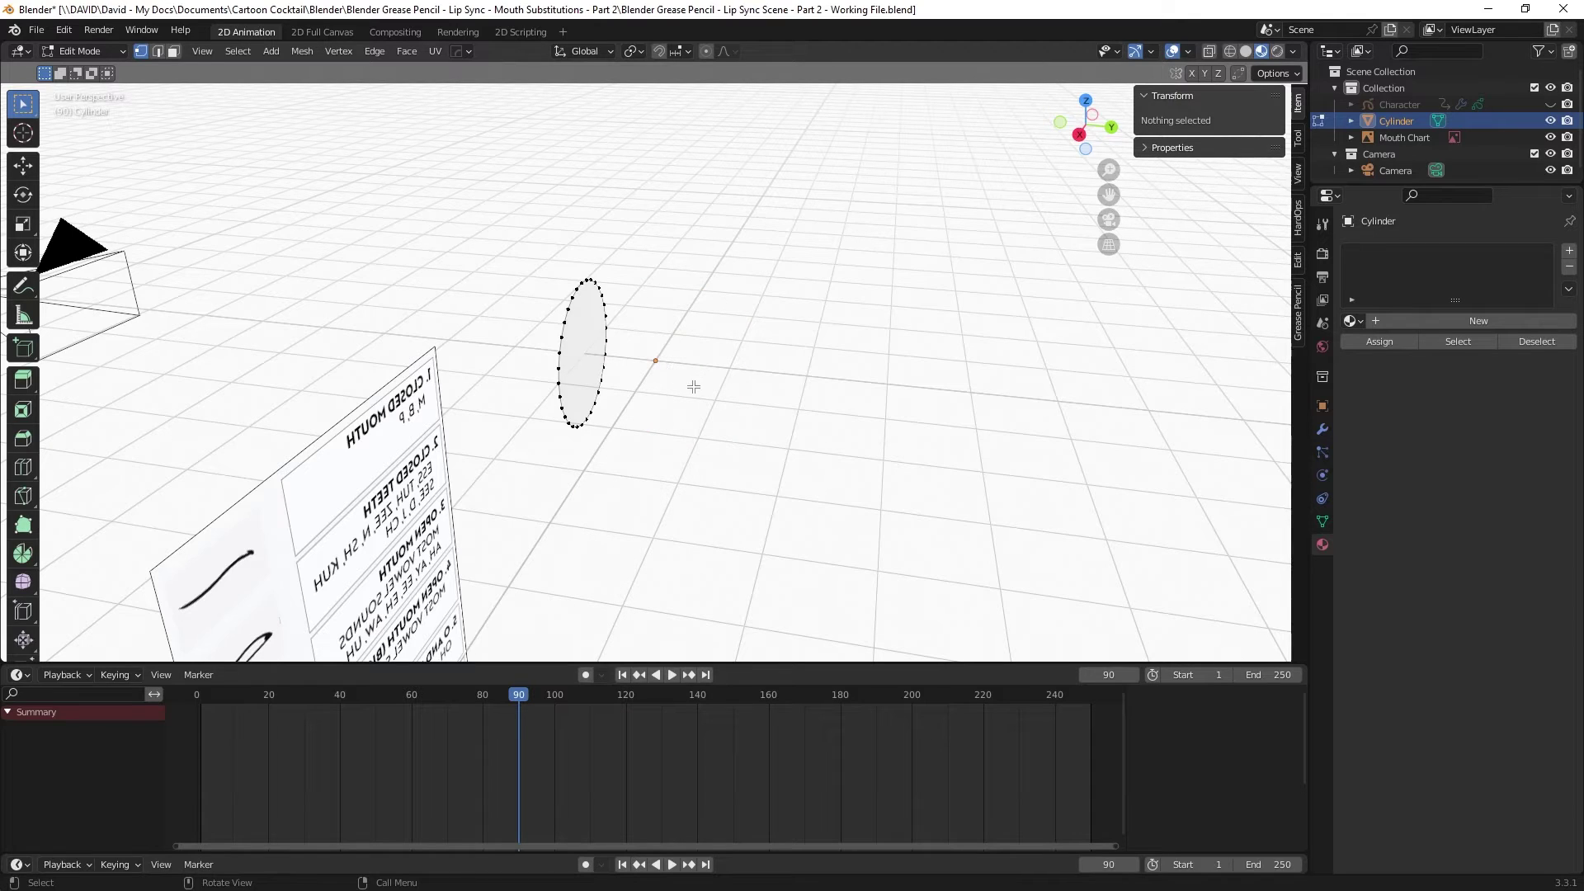
middle_drag(693, 387, 700, 421)
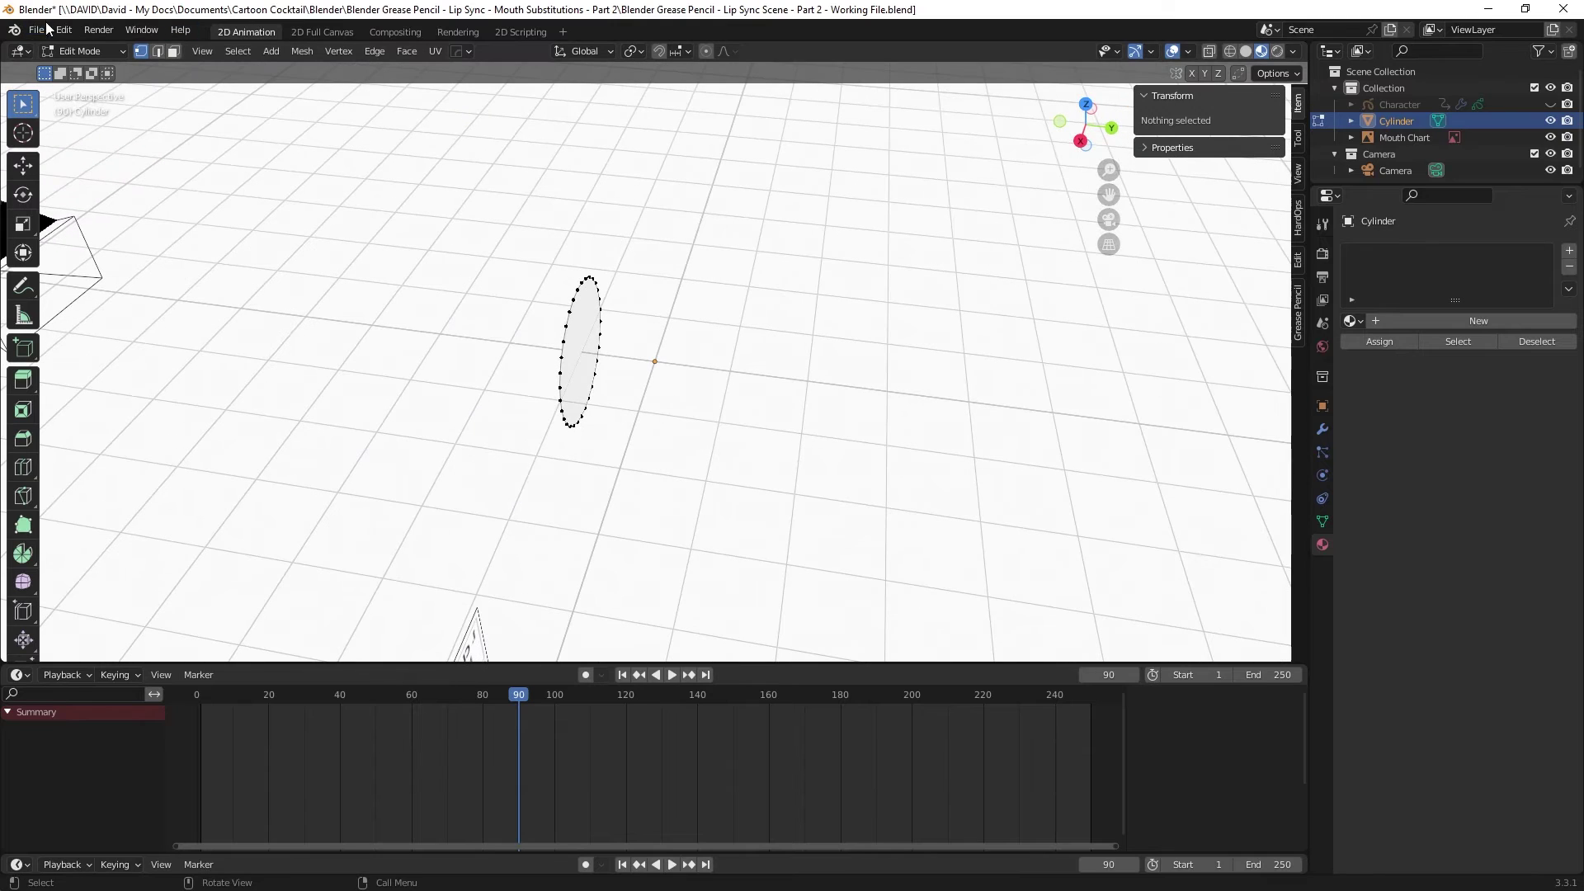
click(71, 51)
click(83, 66)
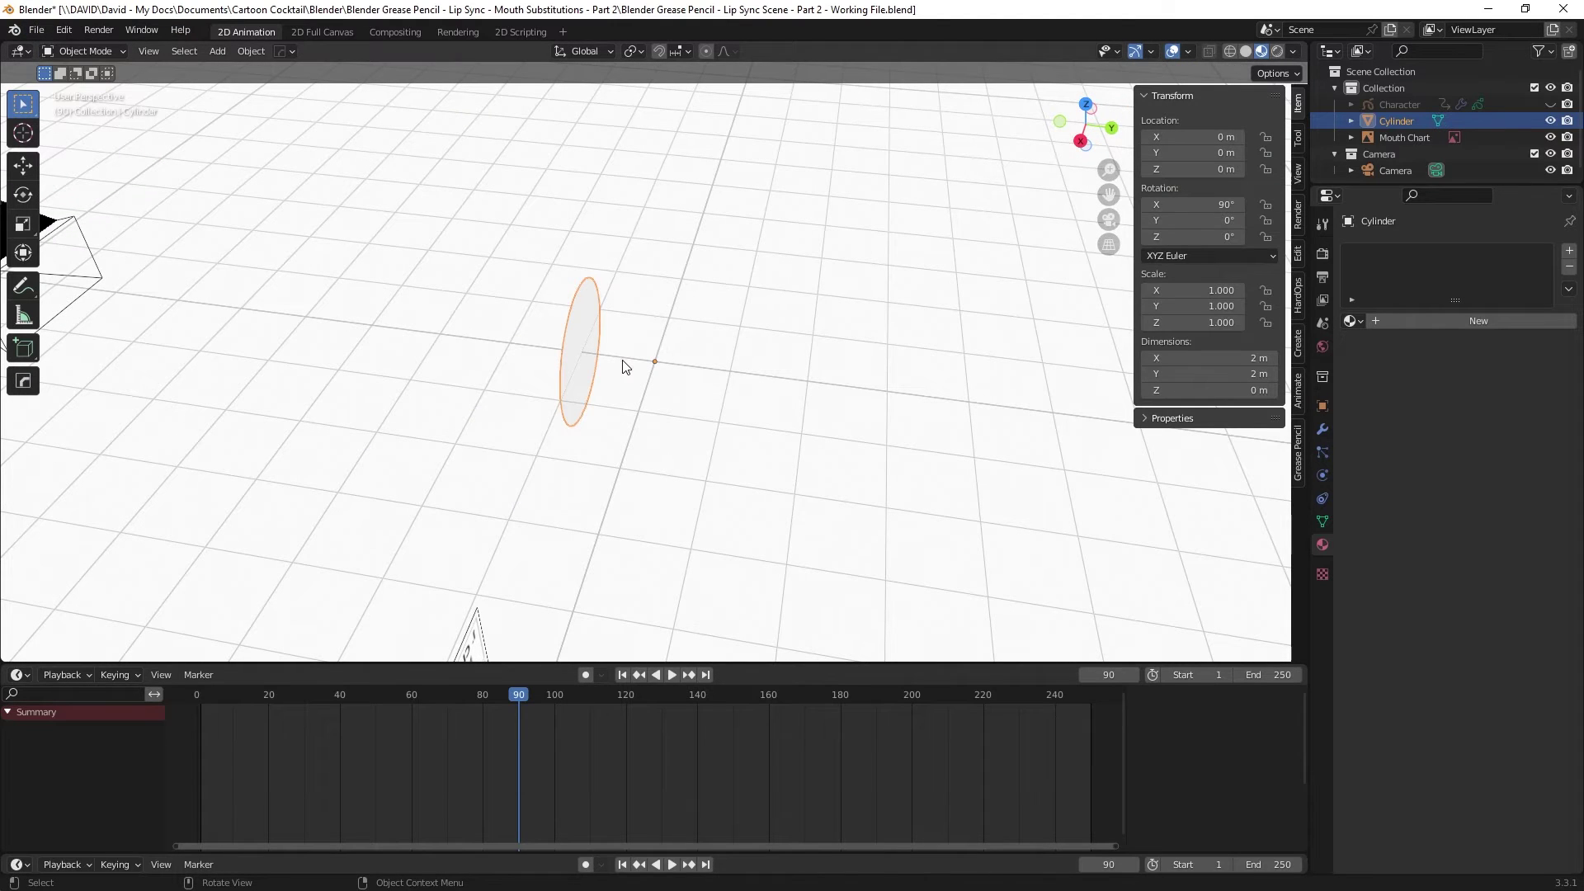
- Rotate the flat disc about its offset origin as a test, and undo the rotation
key(r)
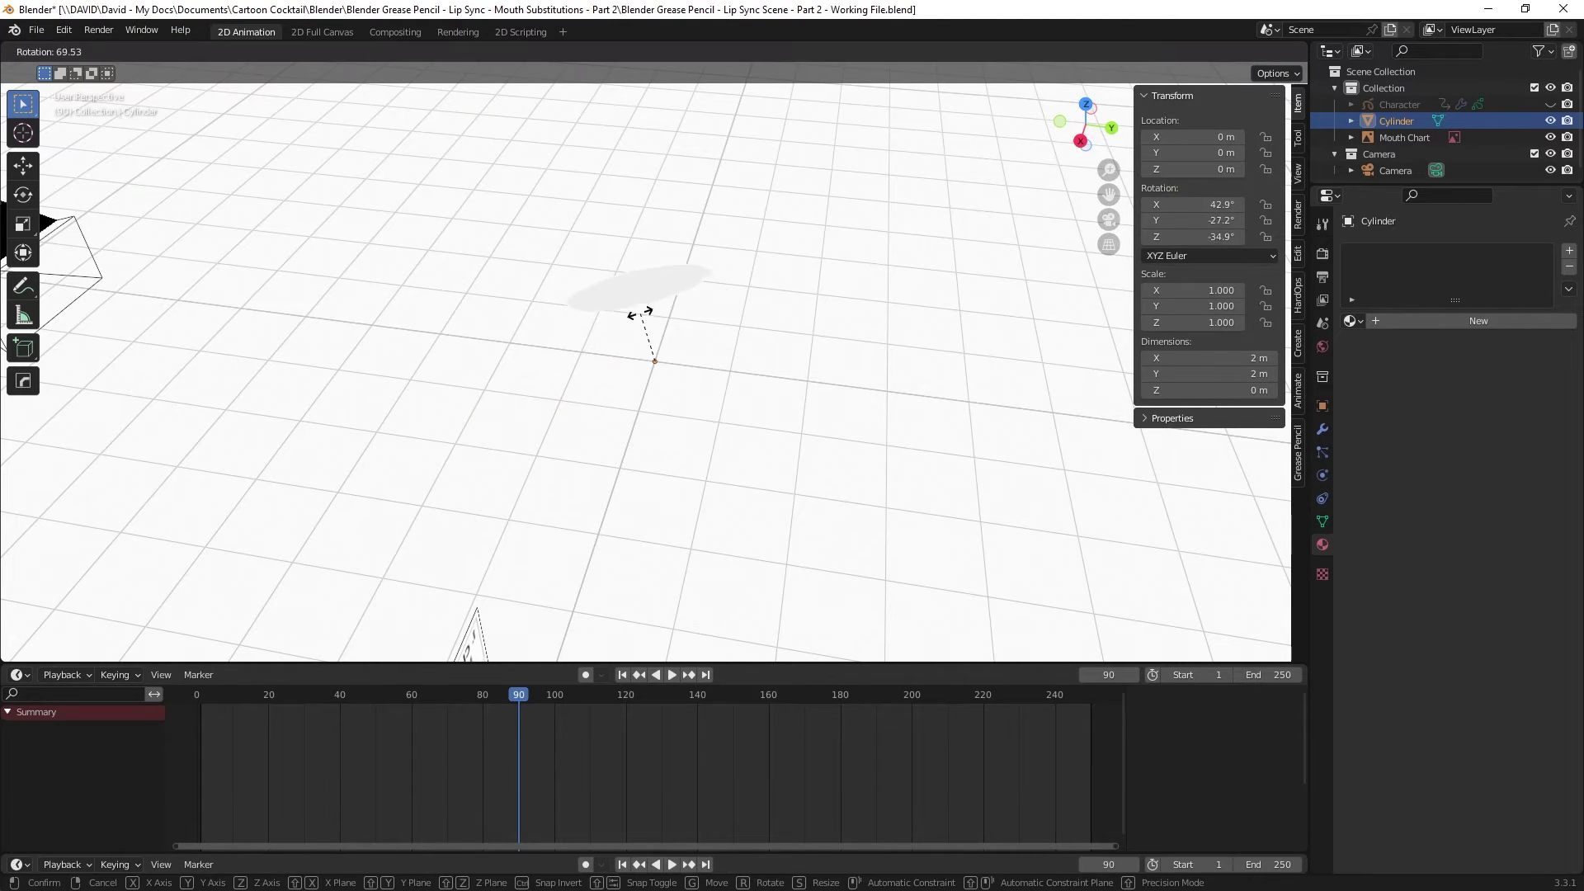
click(652, 312)
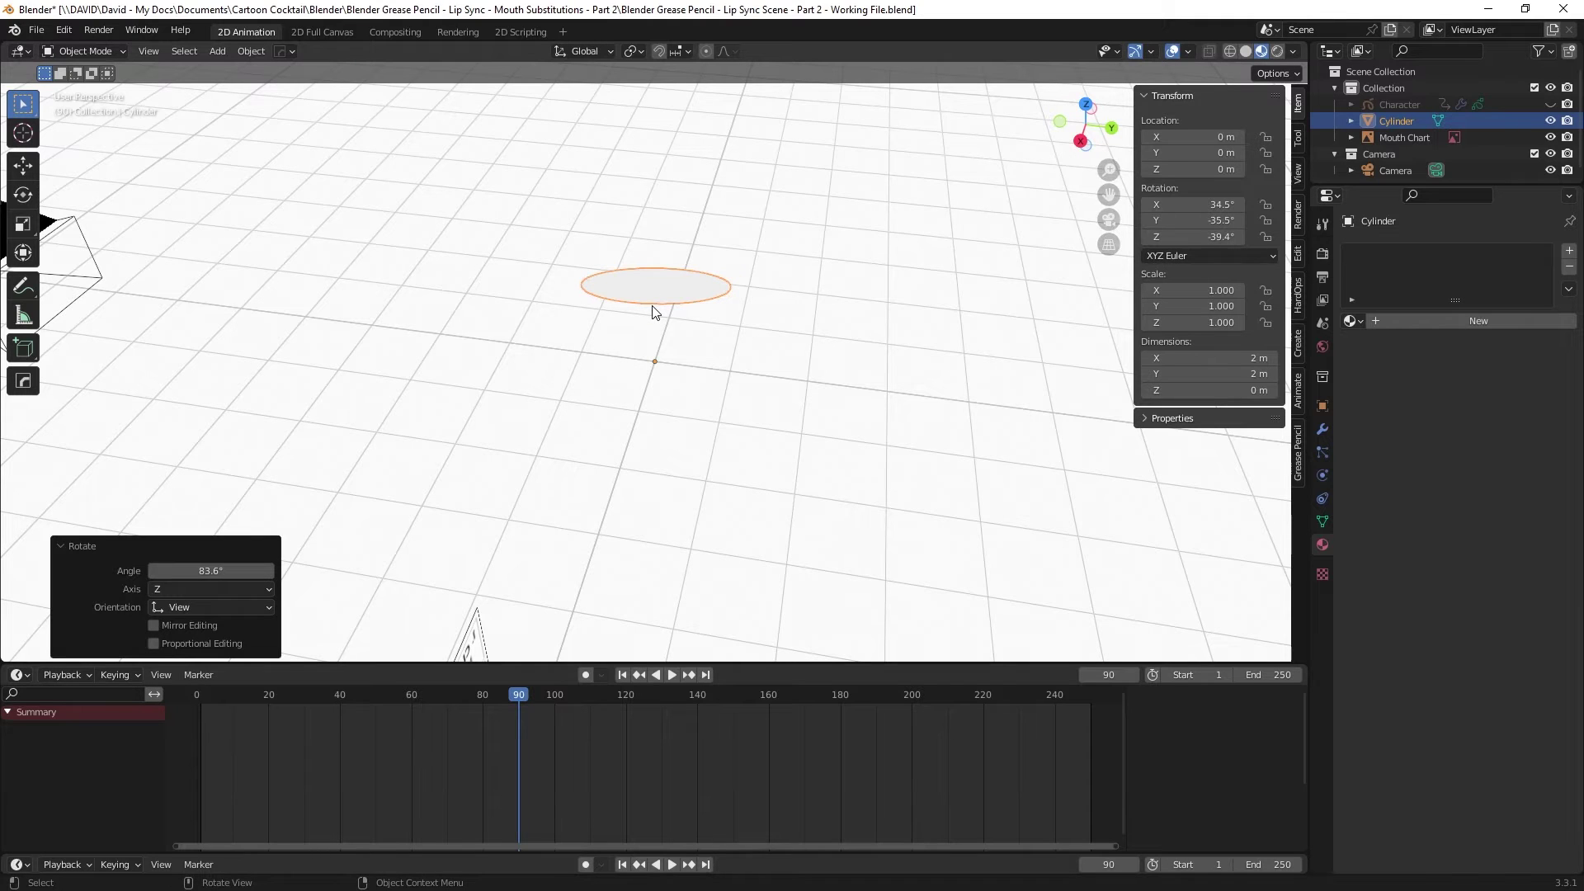
key(ctrl+z)
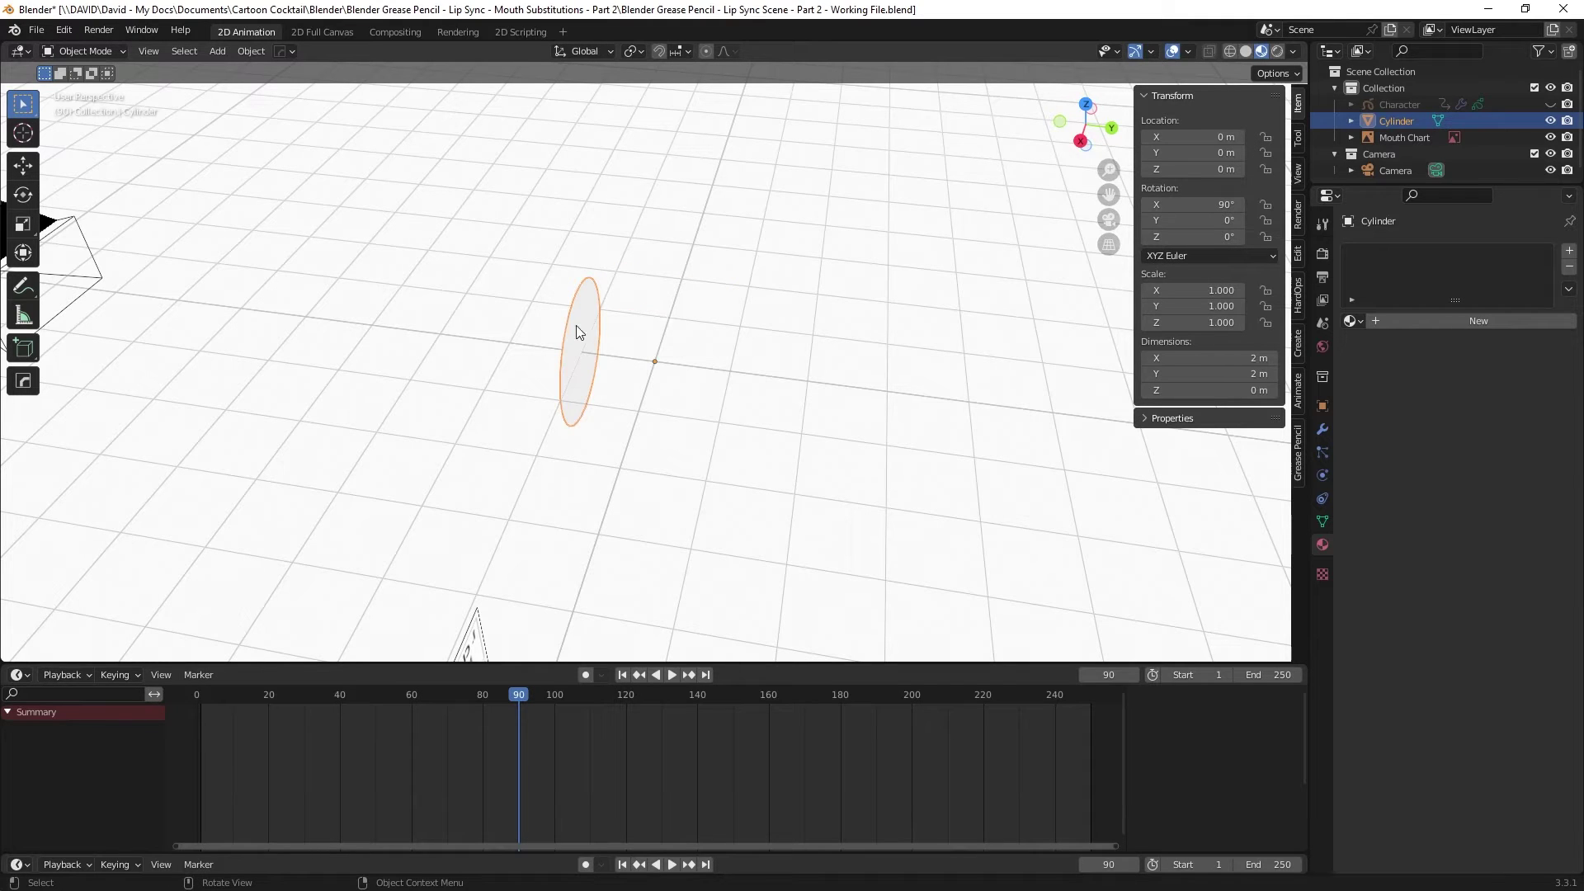
- Set the disc's origin to its geometry
click(251, 50)
mouse_move(264, 76)
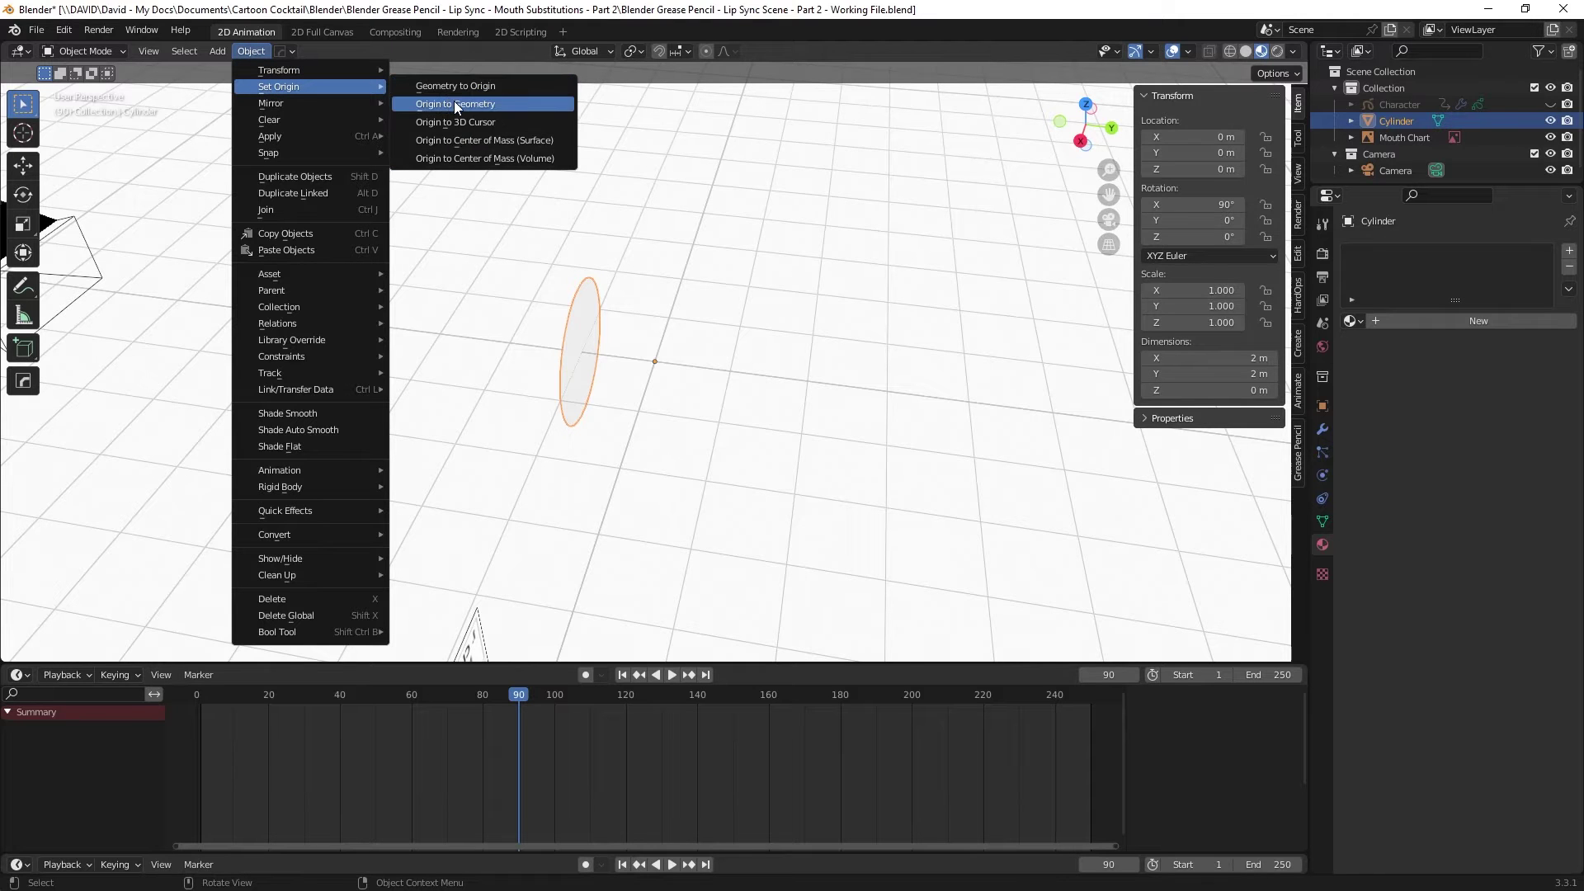
click(455, 104)
- Rotate the disc about its recentred origin as a test, and undo the rotation
mouse_move(648, 385)
middle_down()
mouse_move(710, 364)
mouse_move(643, 371)
middle_up()
key(r)
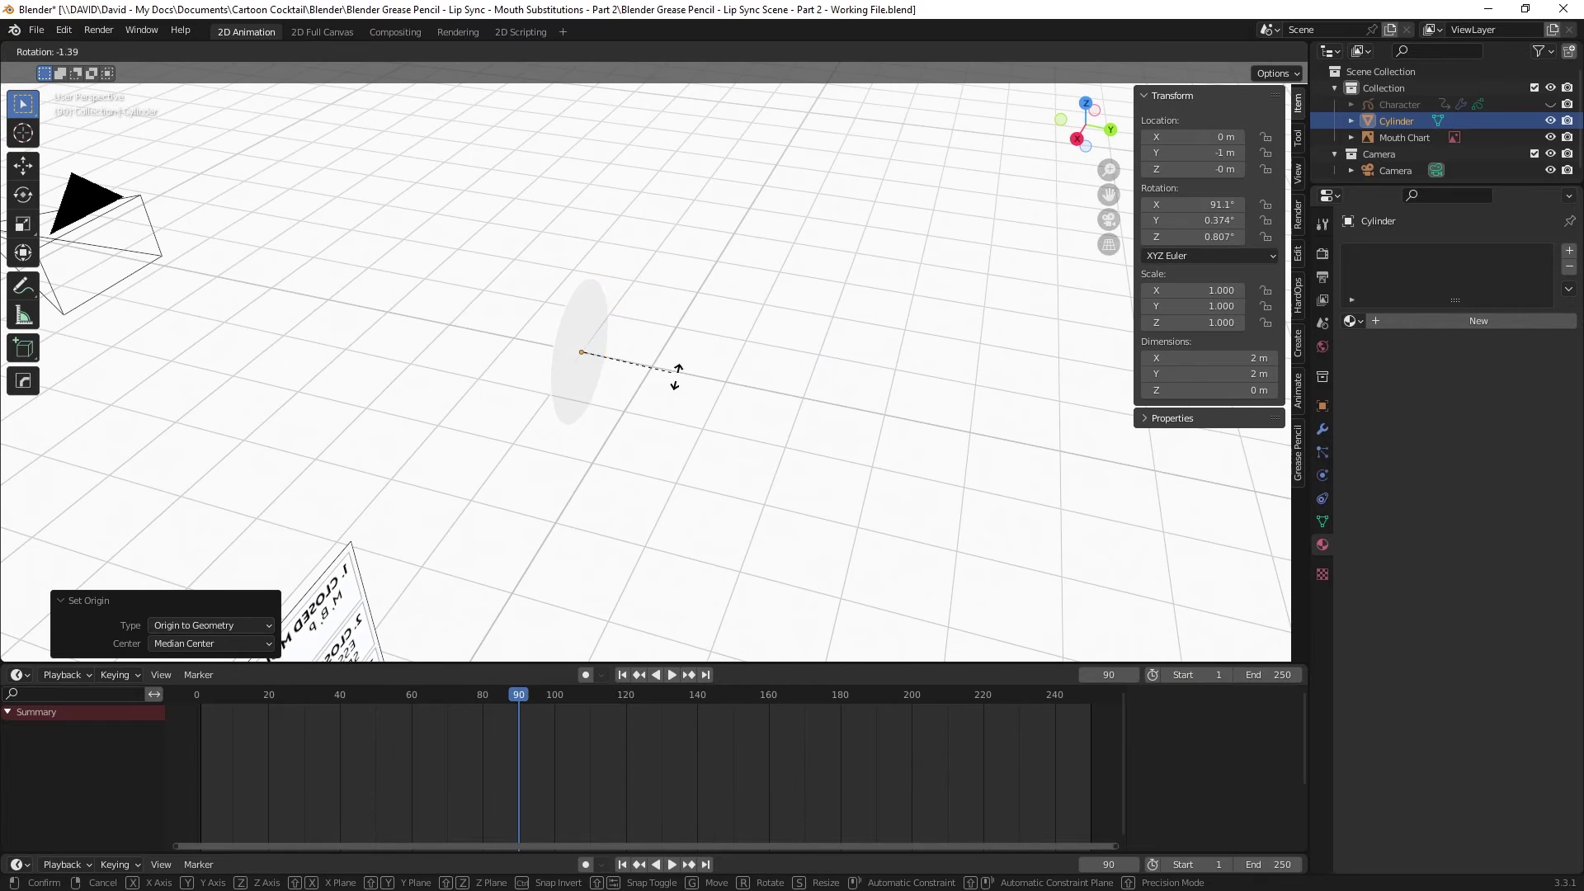
click(674, 358)
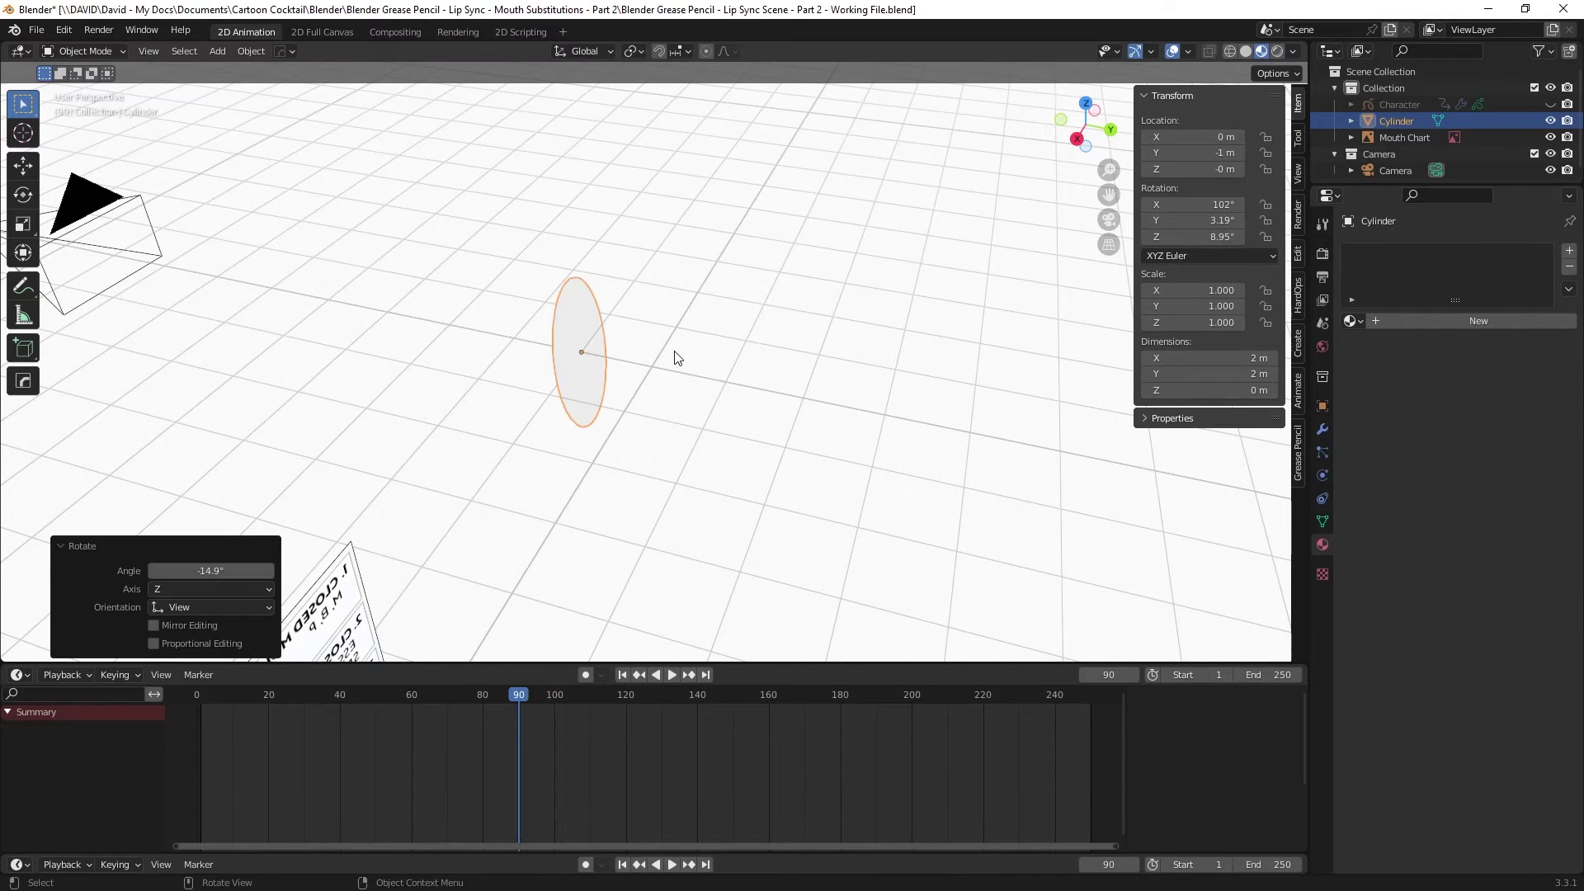
key(ctrl+z)
- Return to the camera view and unhide the Character object in the scene
middle_drag(675, 358, 743, 318)
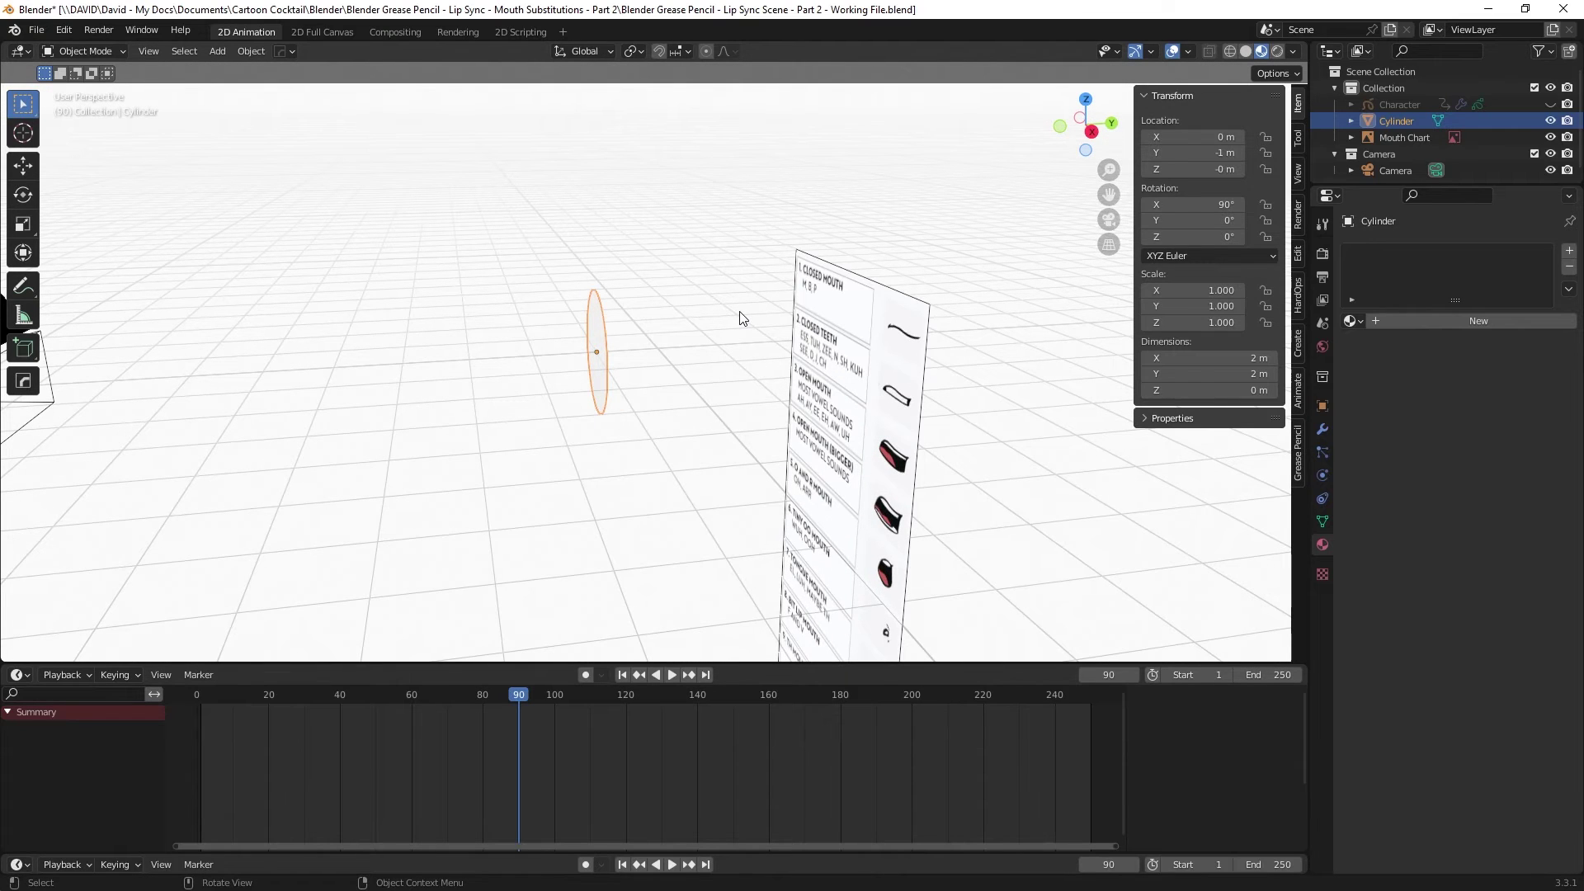
key(KP_0)
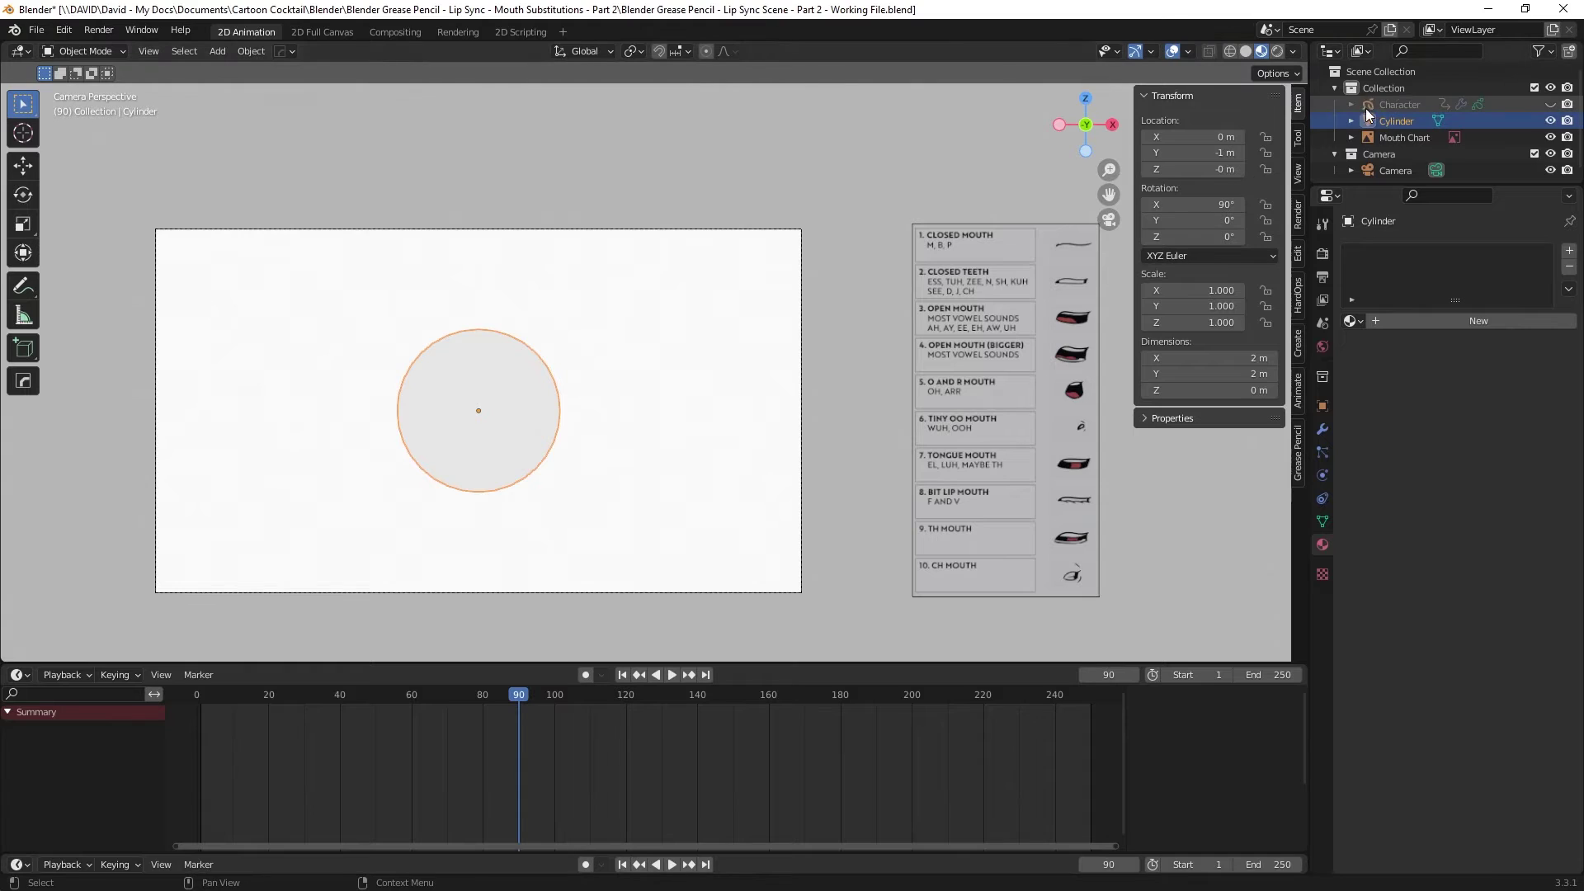
click(1398, 104)
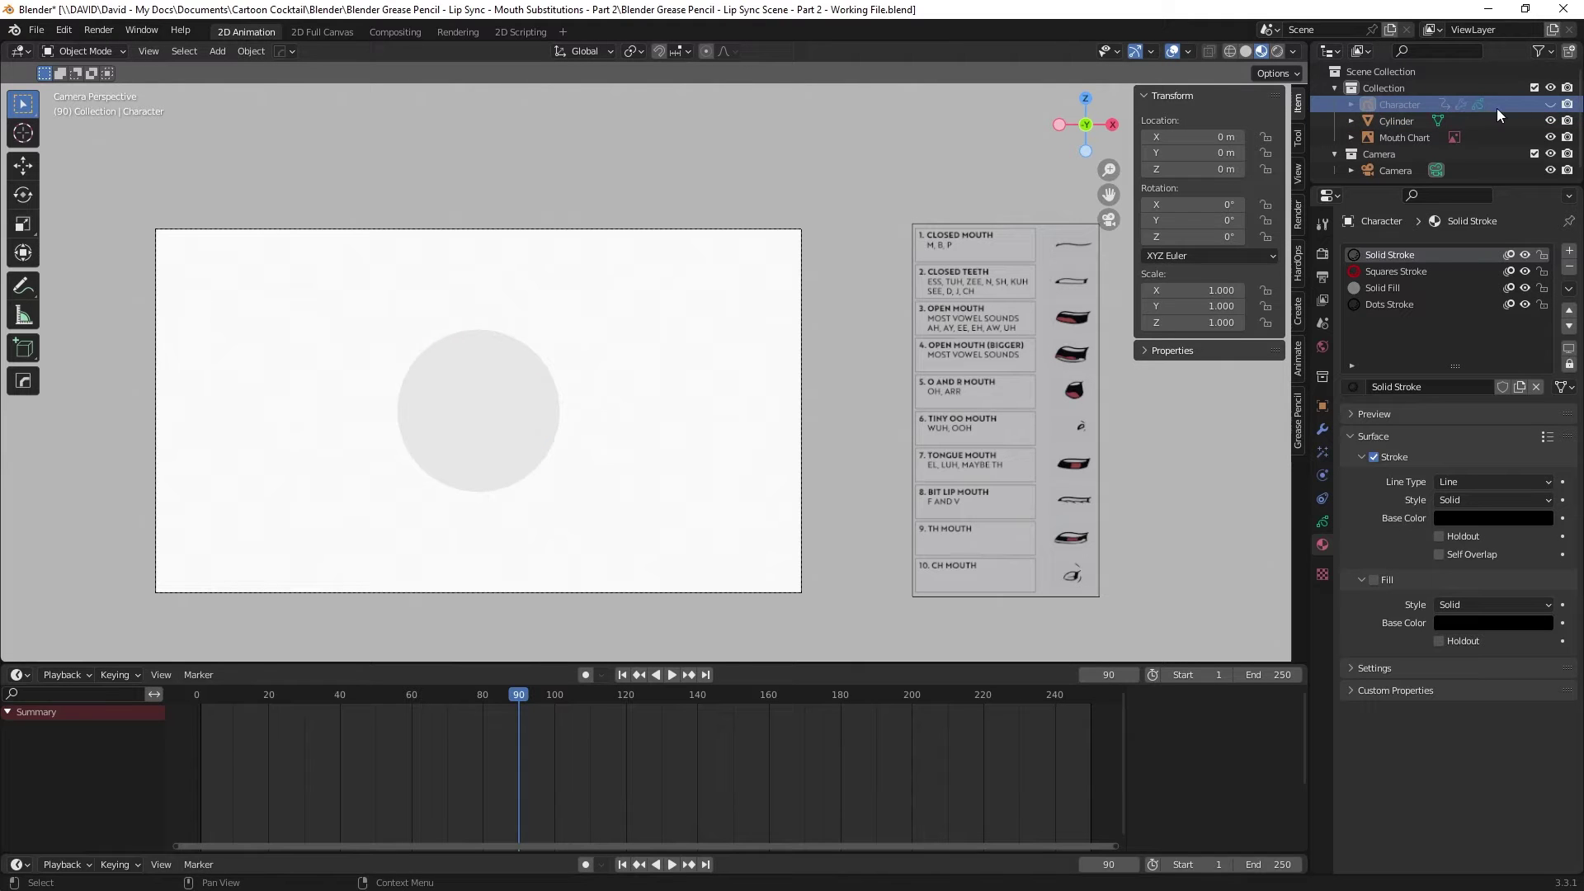
click(1551, 104)
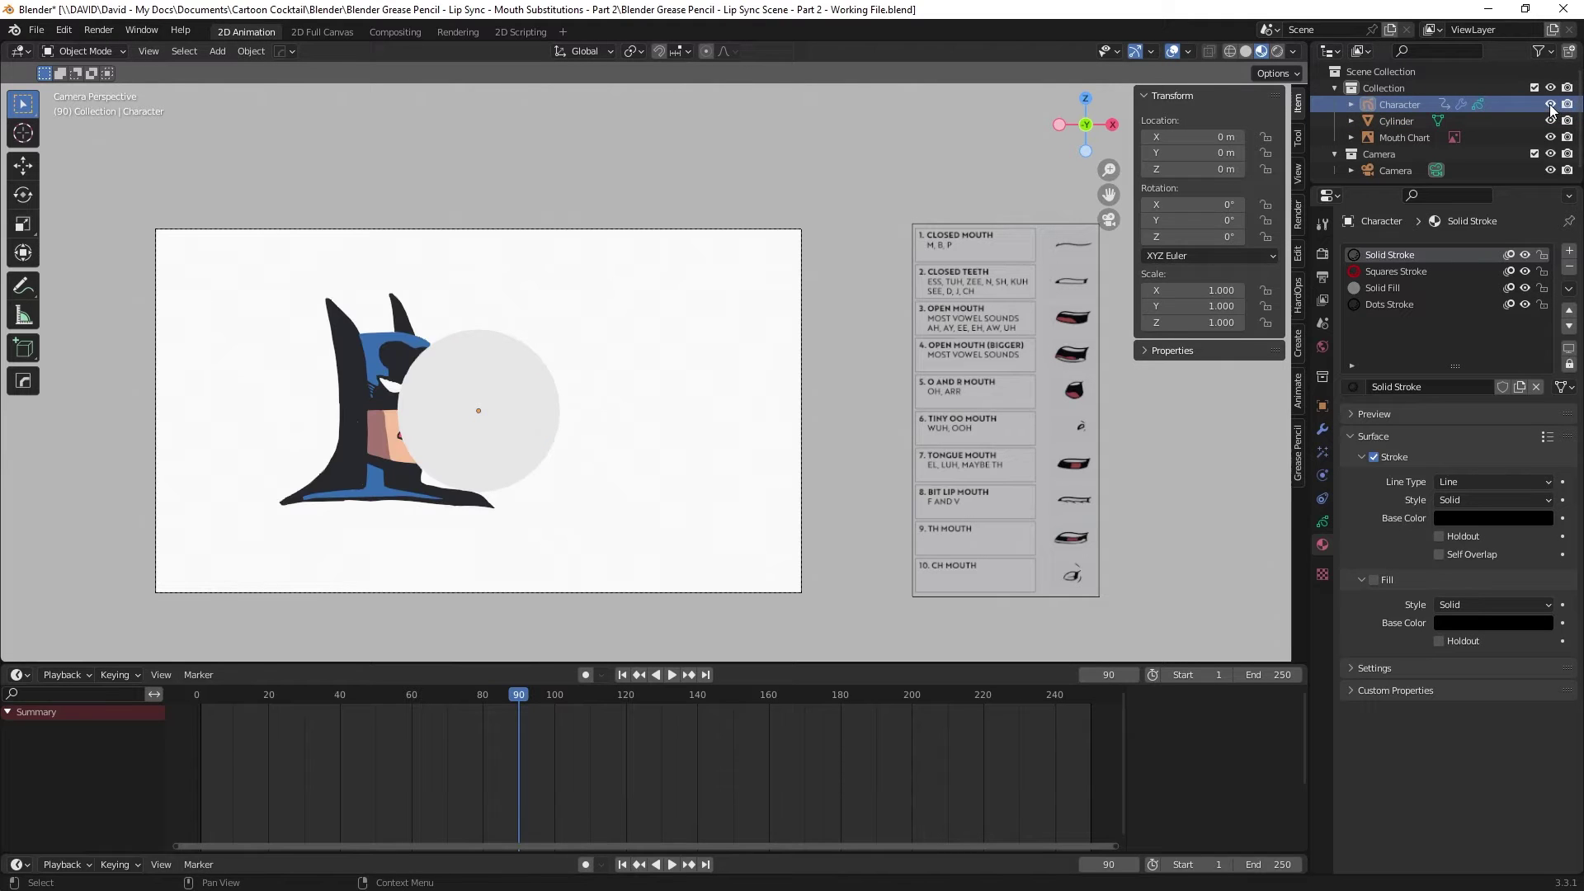
- Rename the Cylinder disc object to "Mouth Selector"
click(500, 437)
double_click(1402, 121)
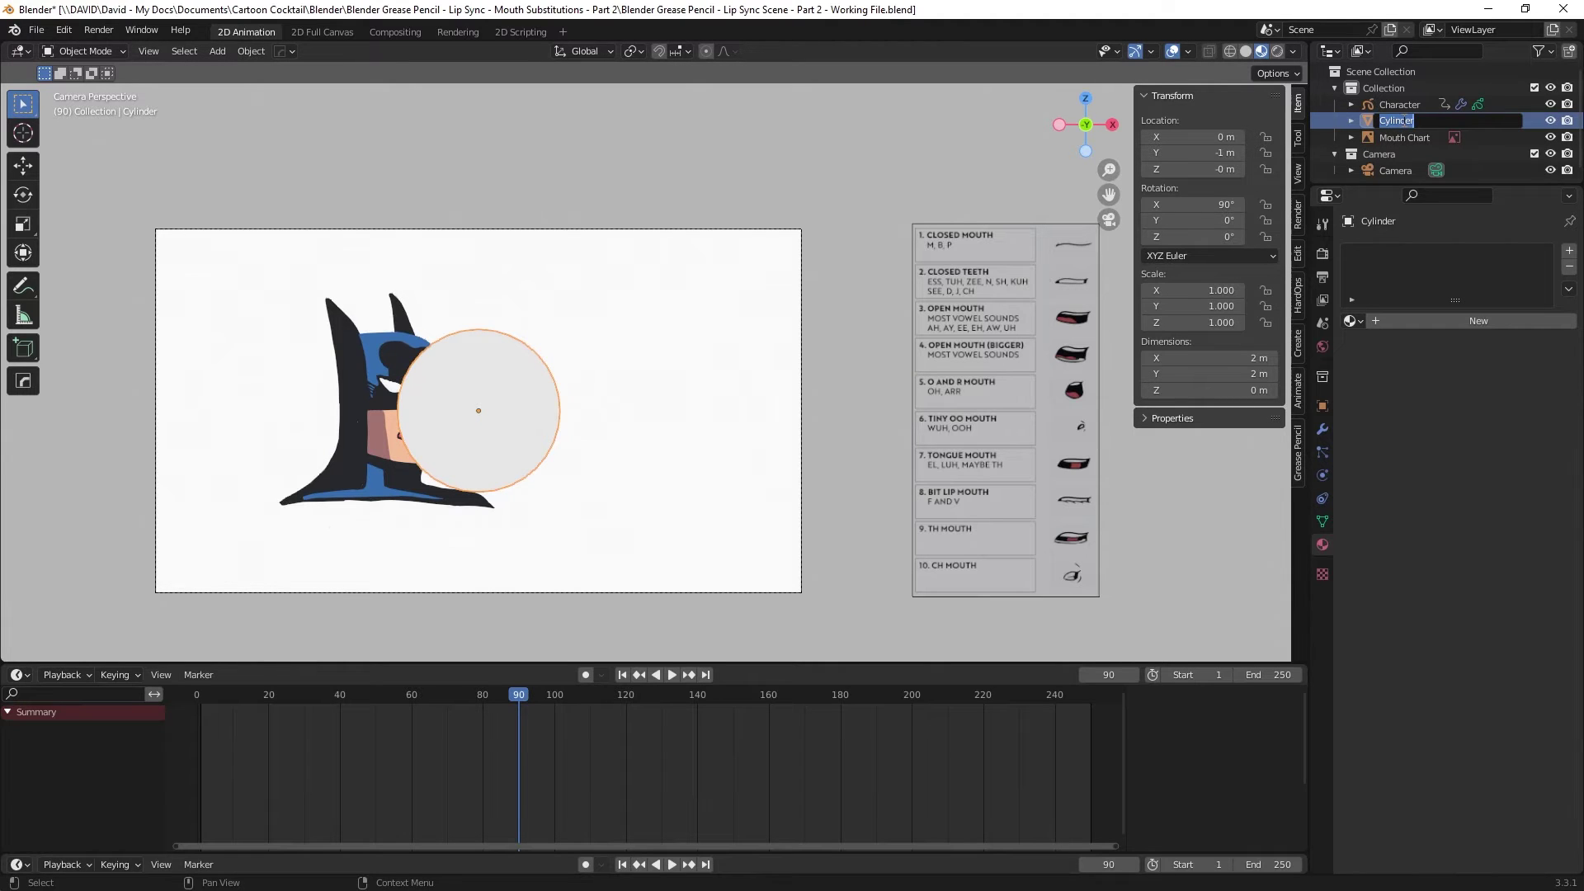
text(Mouth Selector)
key(Return)
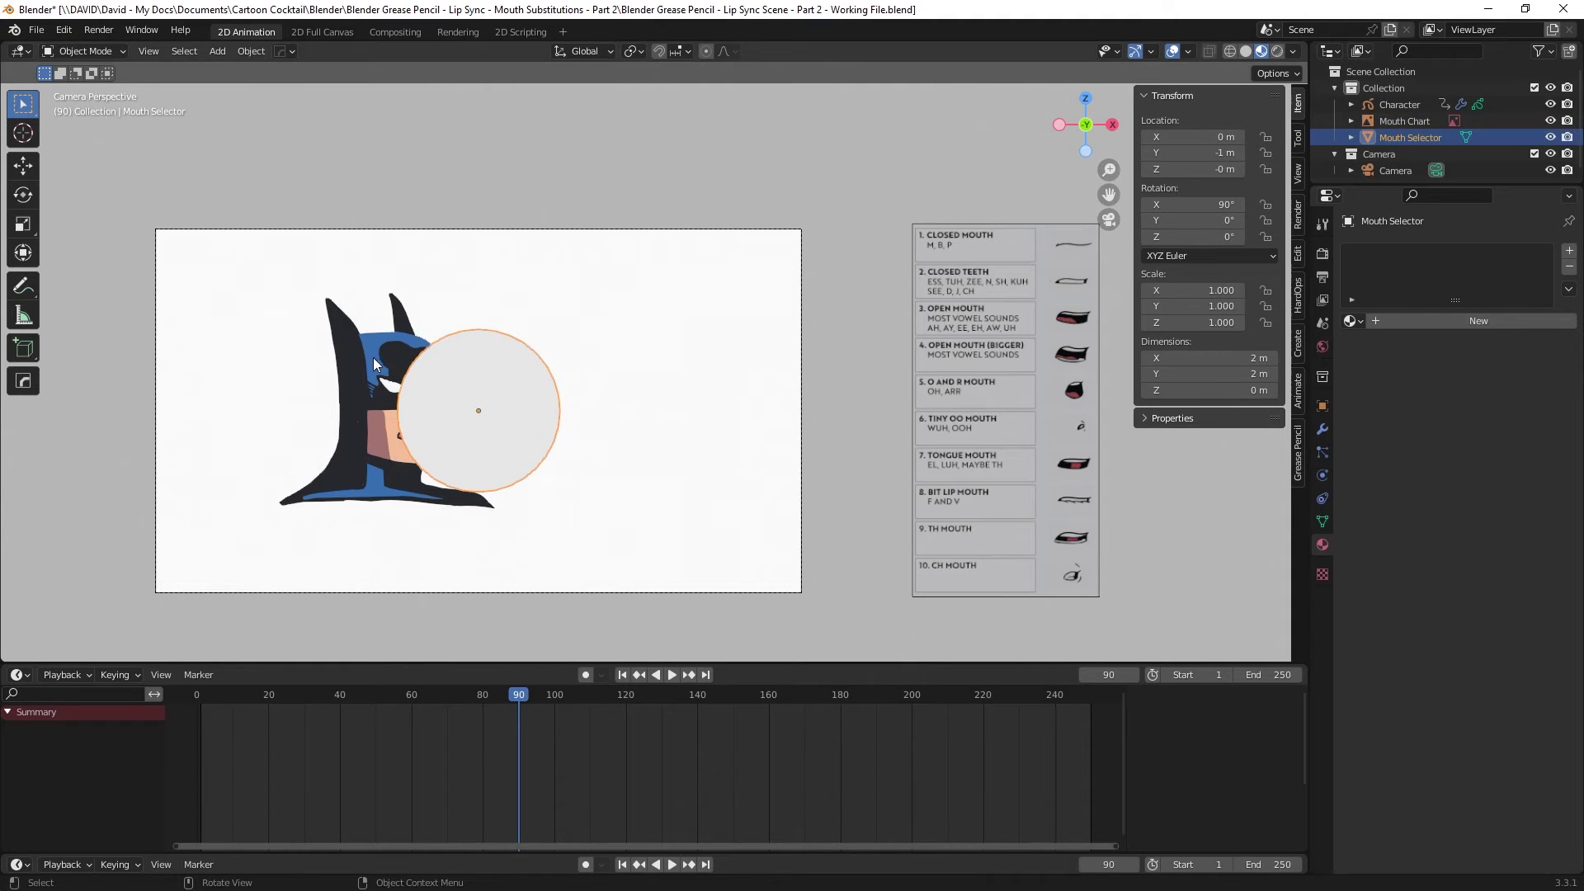
- Move the Mouth Selector disc beside the mouth chart at about X 4.93 m, Z 2.06 m, and scale it to about 0.198
key(g)
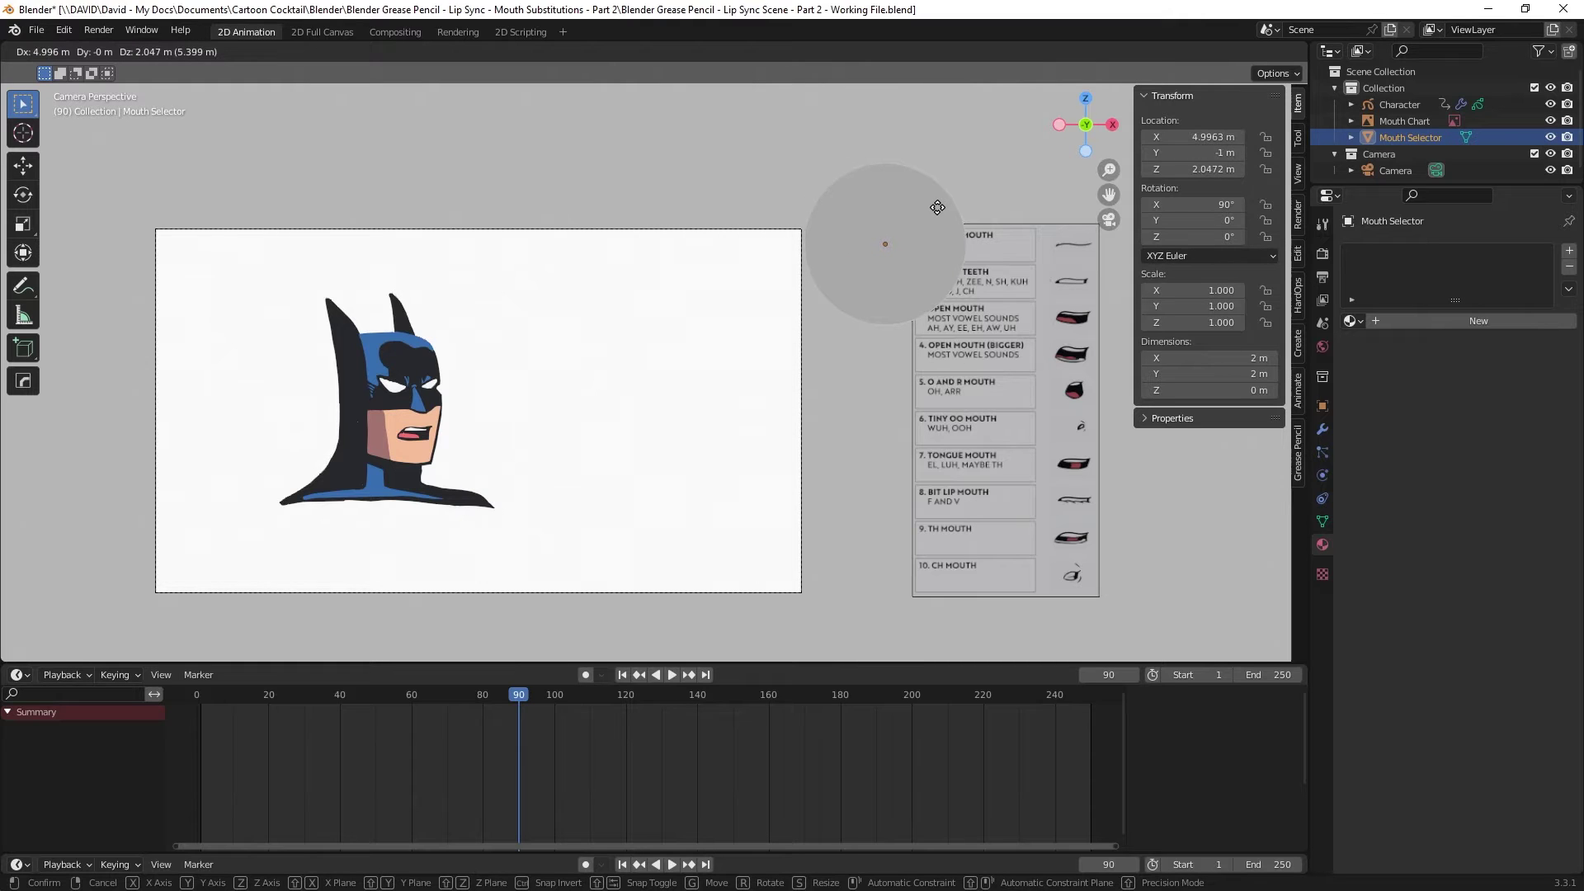
click(932, 207)
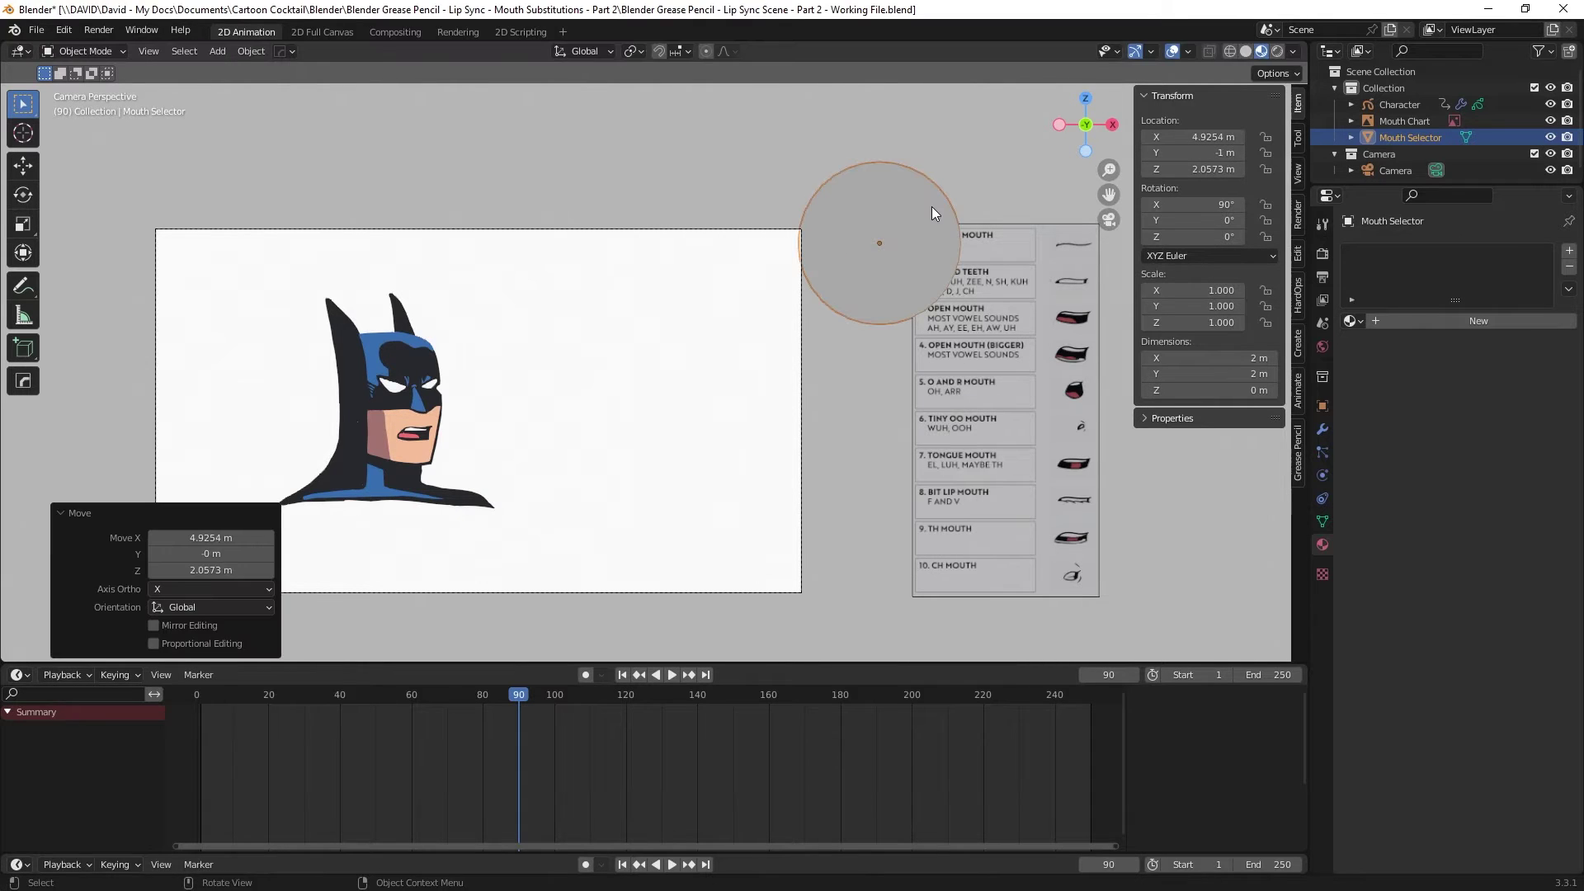
key(s)
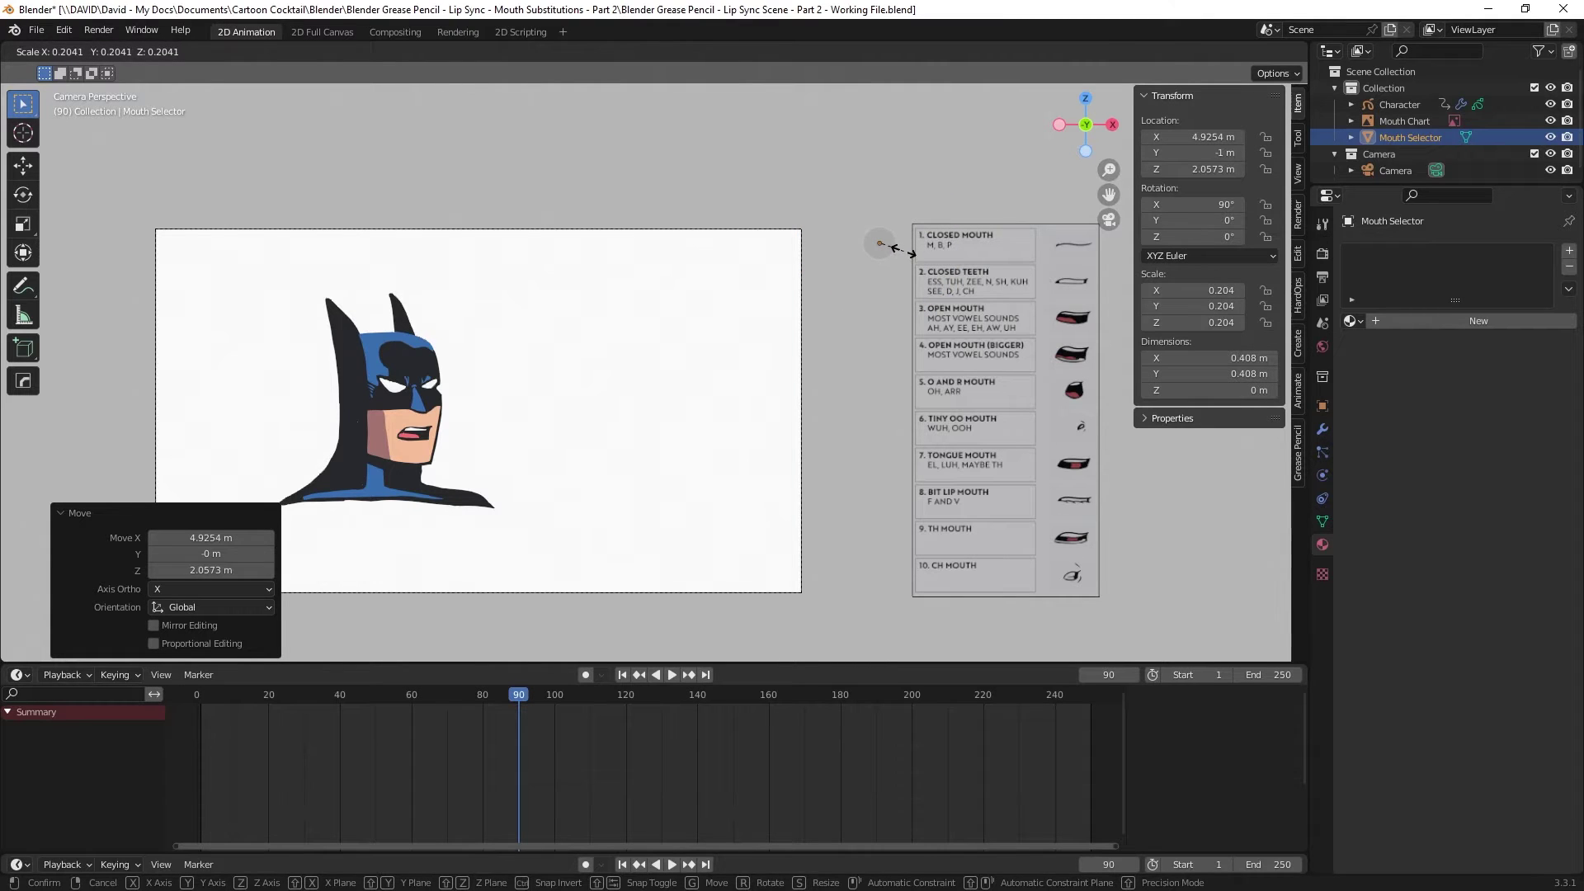
click(891, 256)
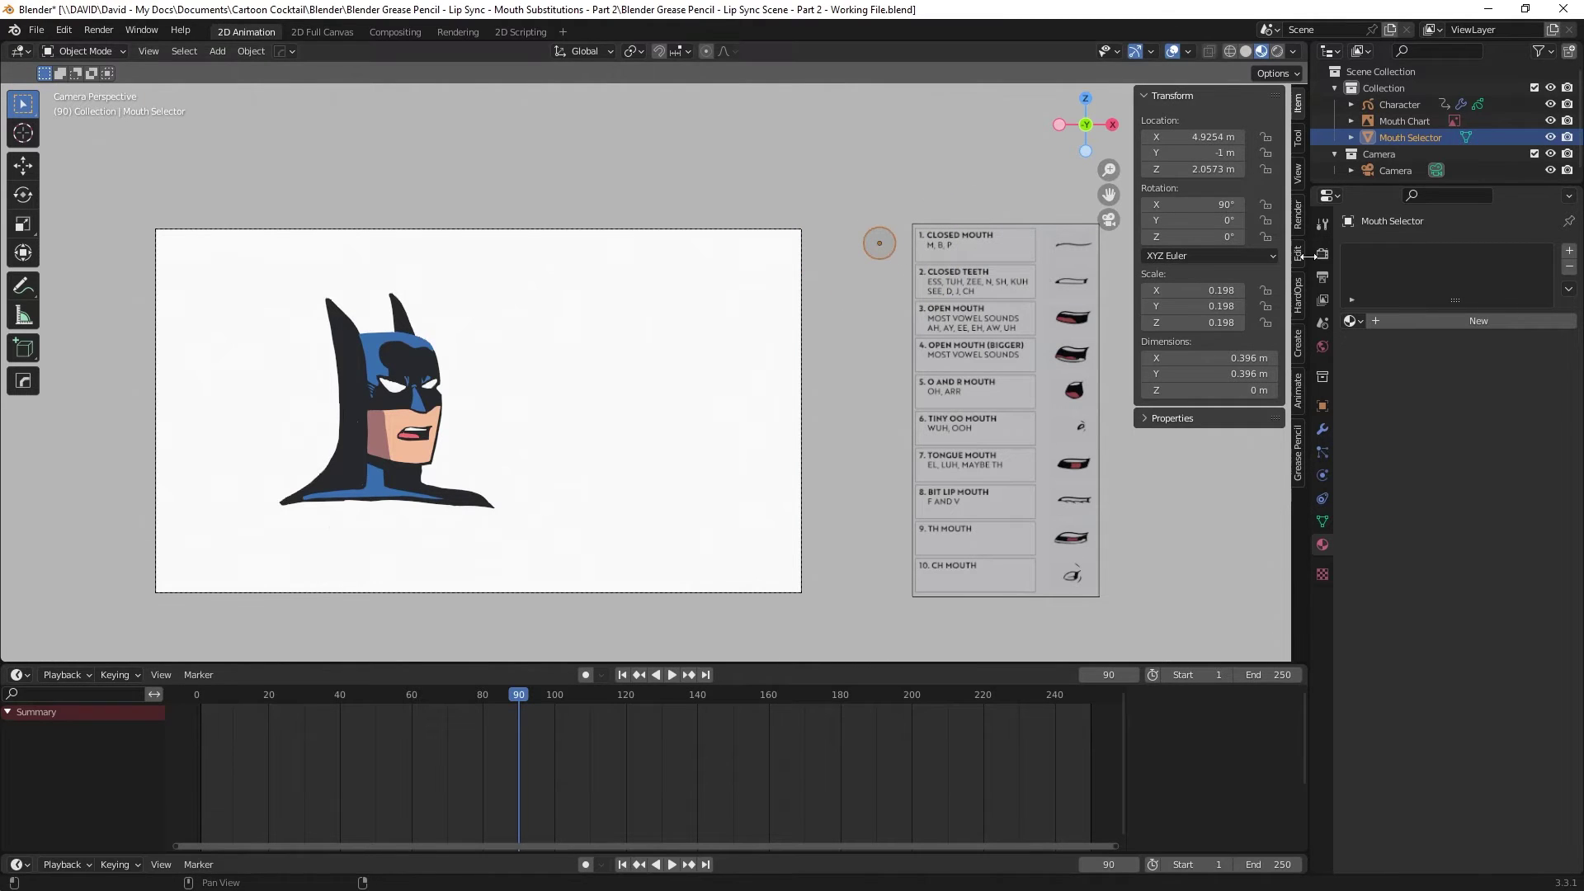
- Give the Mouth Selector disc a new material, sample its base color from the character's blue cowl, and save the file
click(1391, 320)
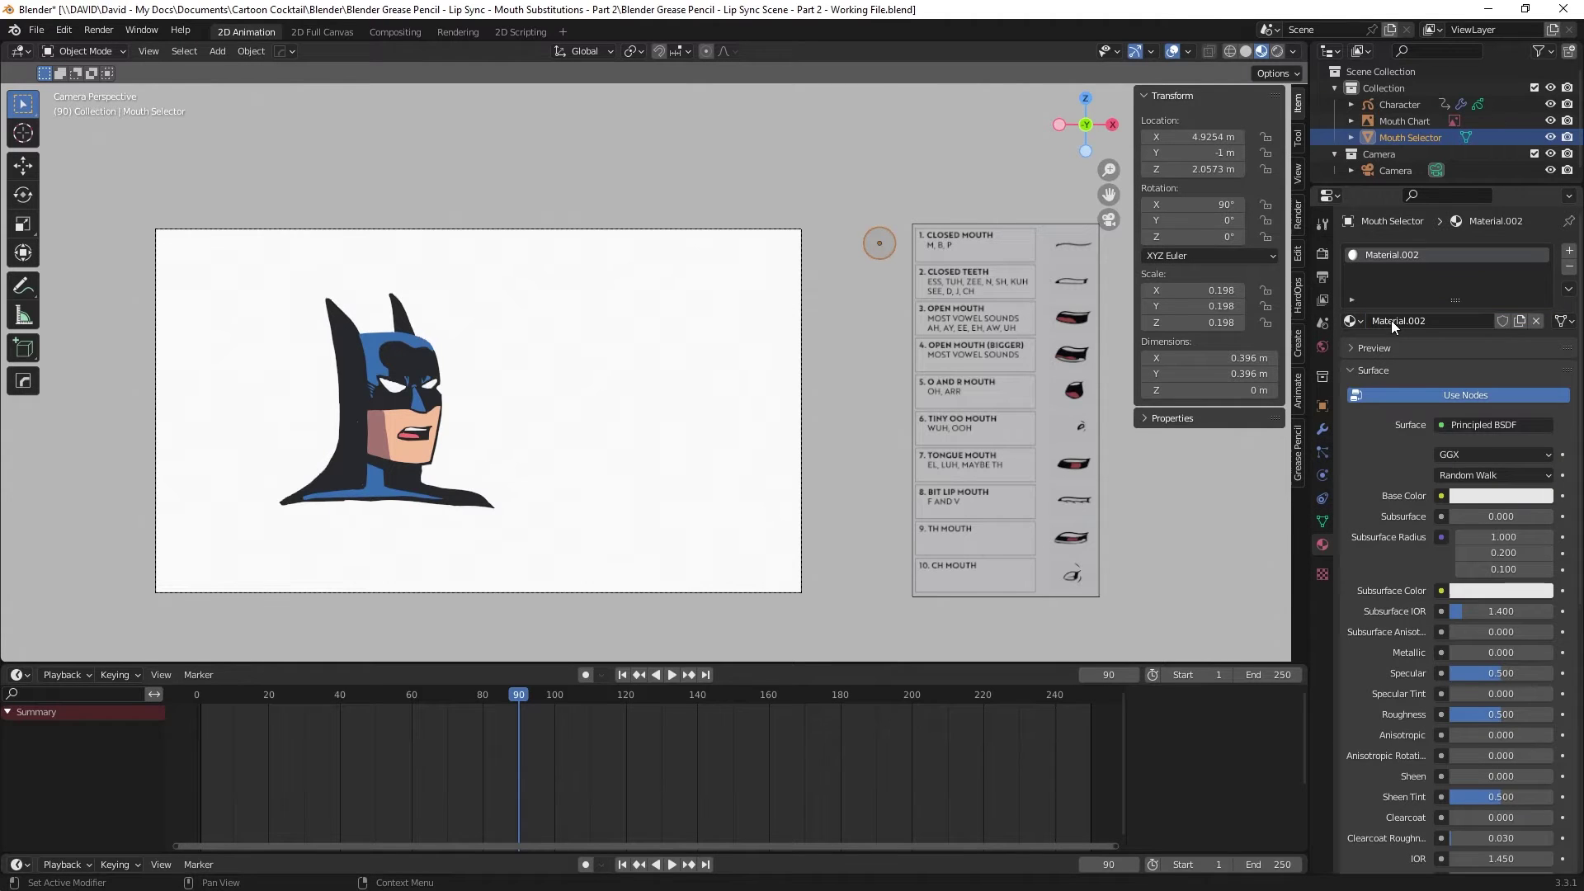
click(1496, 497)
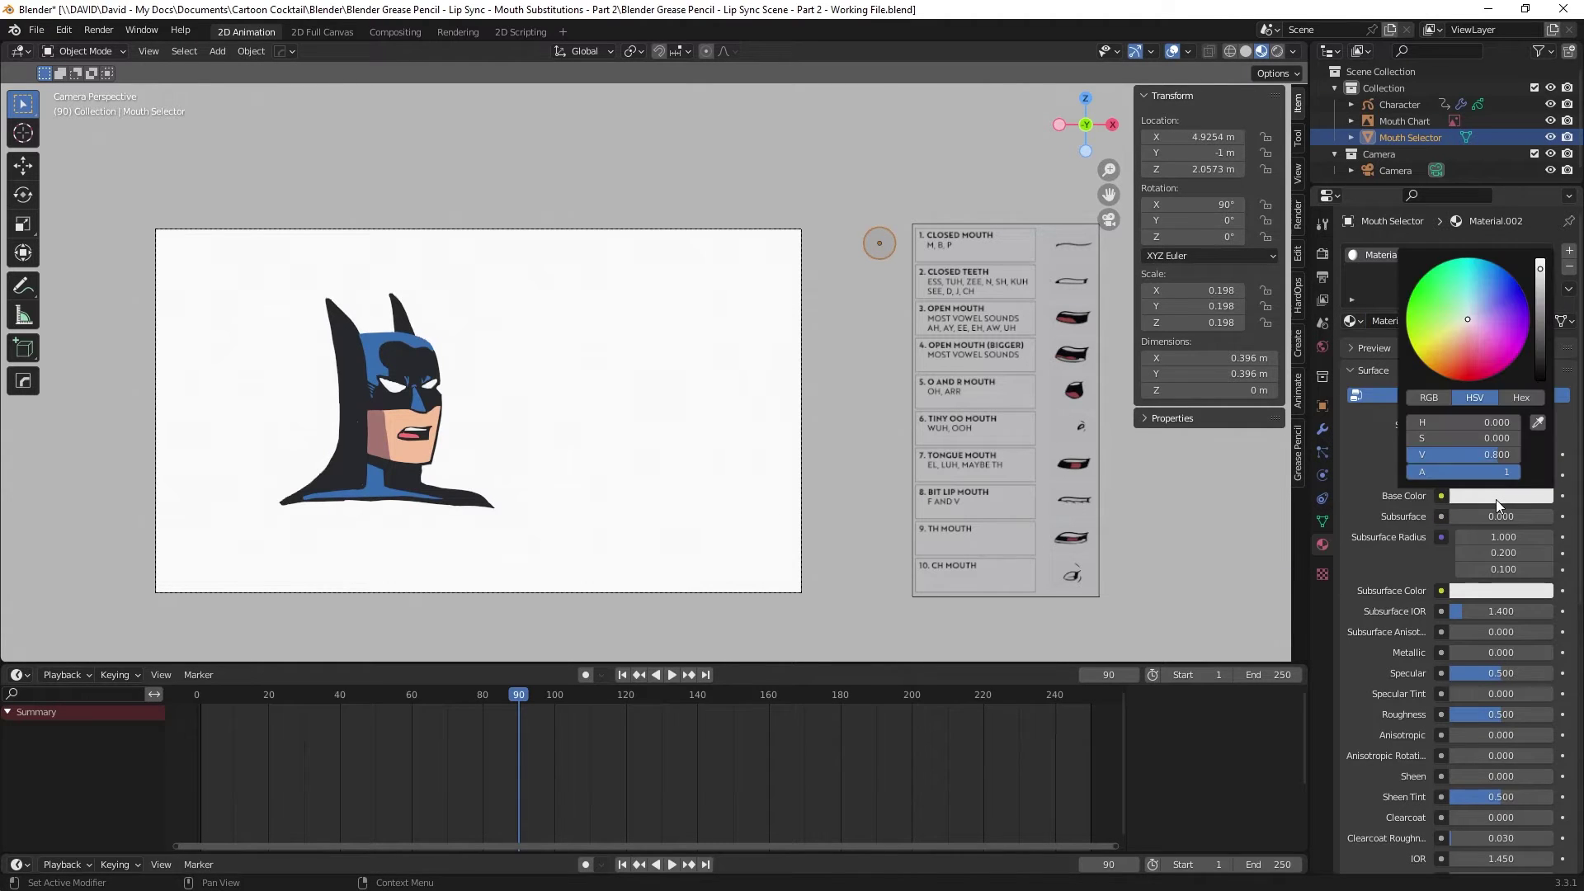
click(1538, 422)
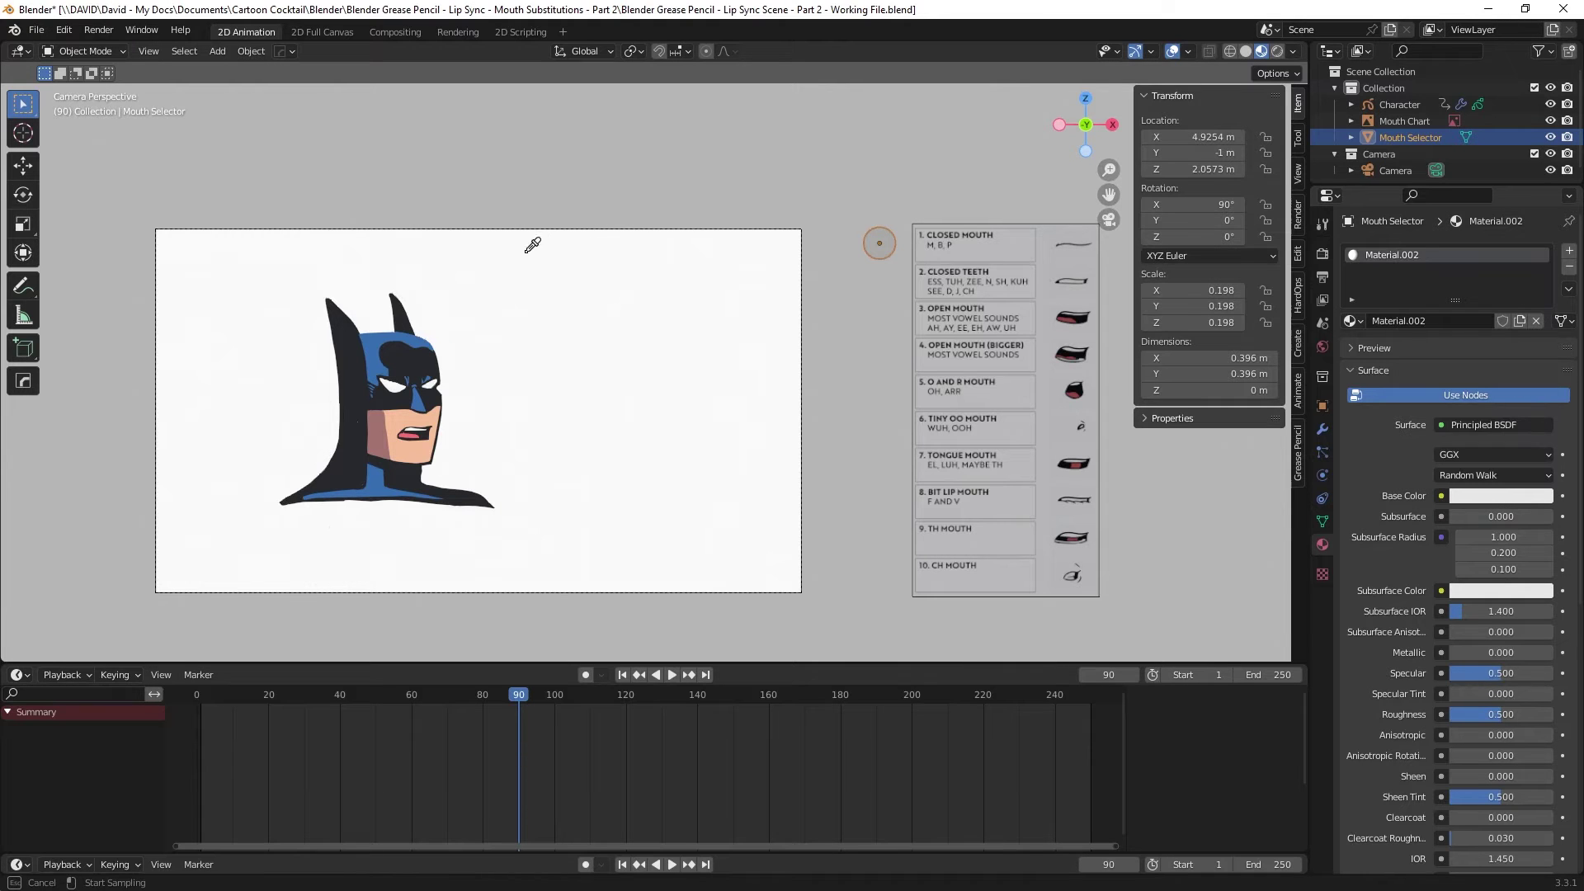
click(379, 335)
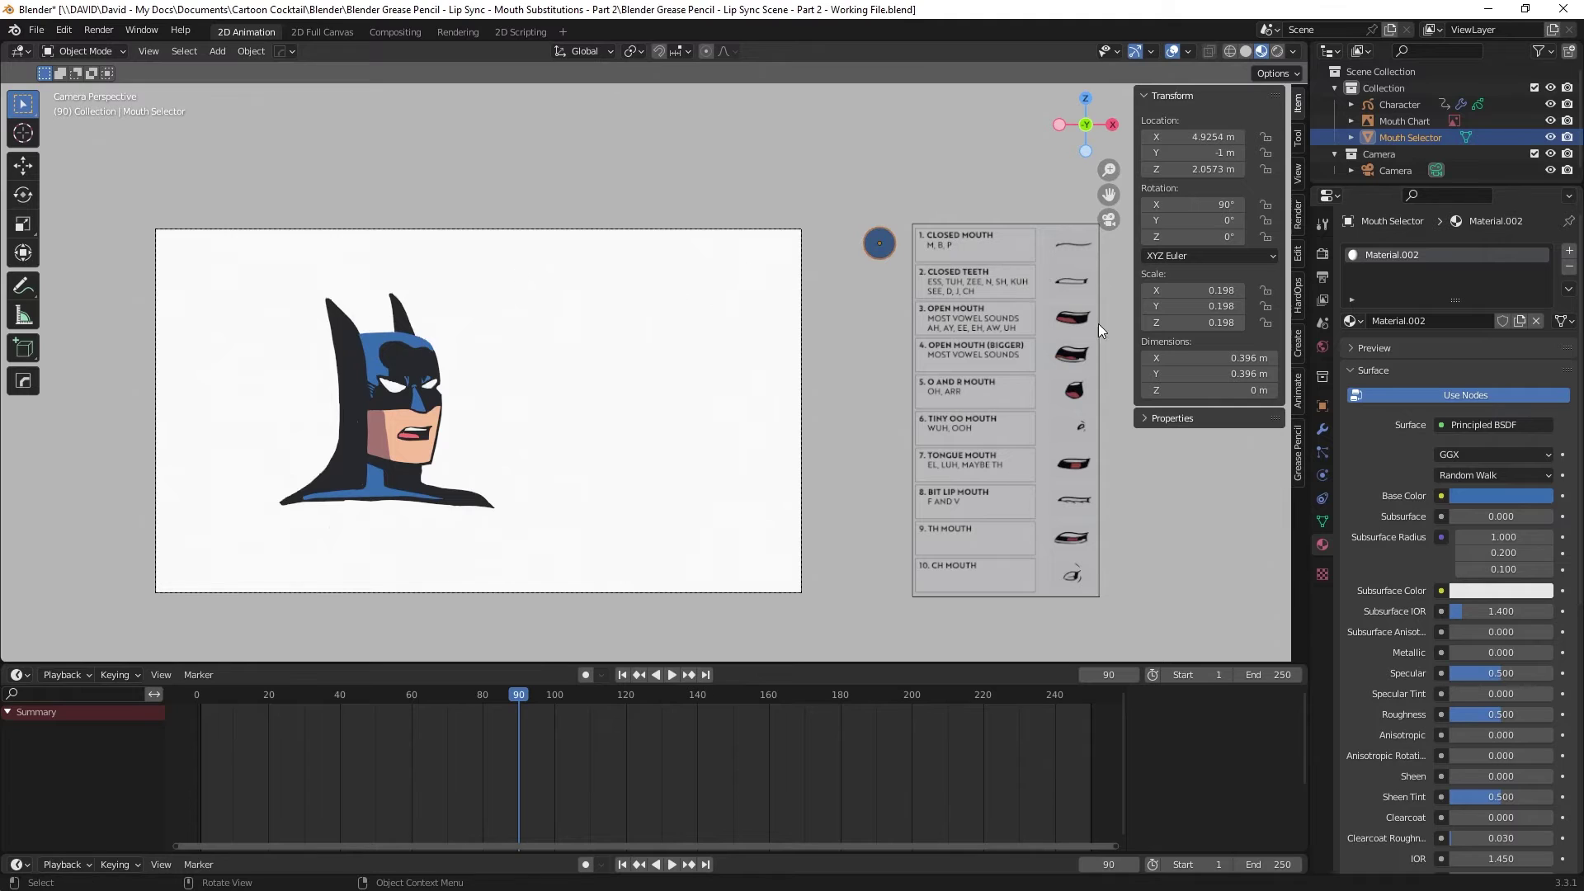
key(ctrl+s)
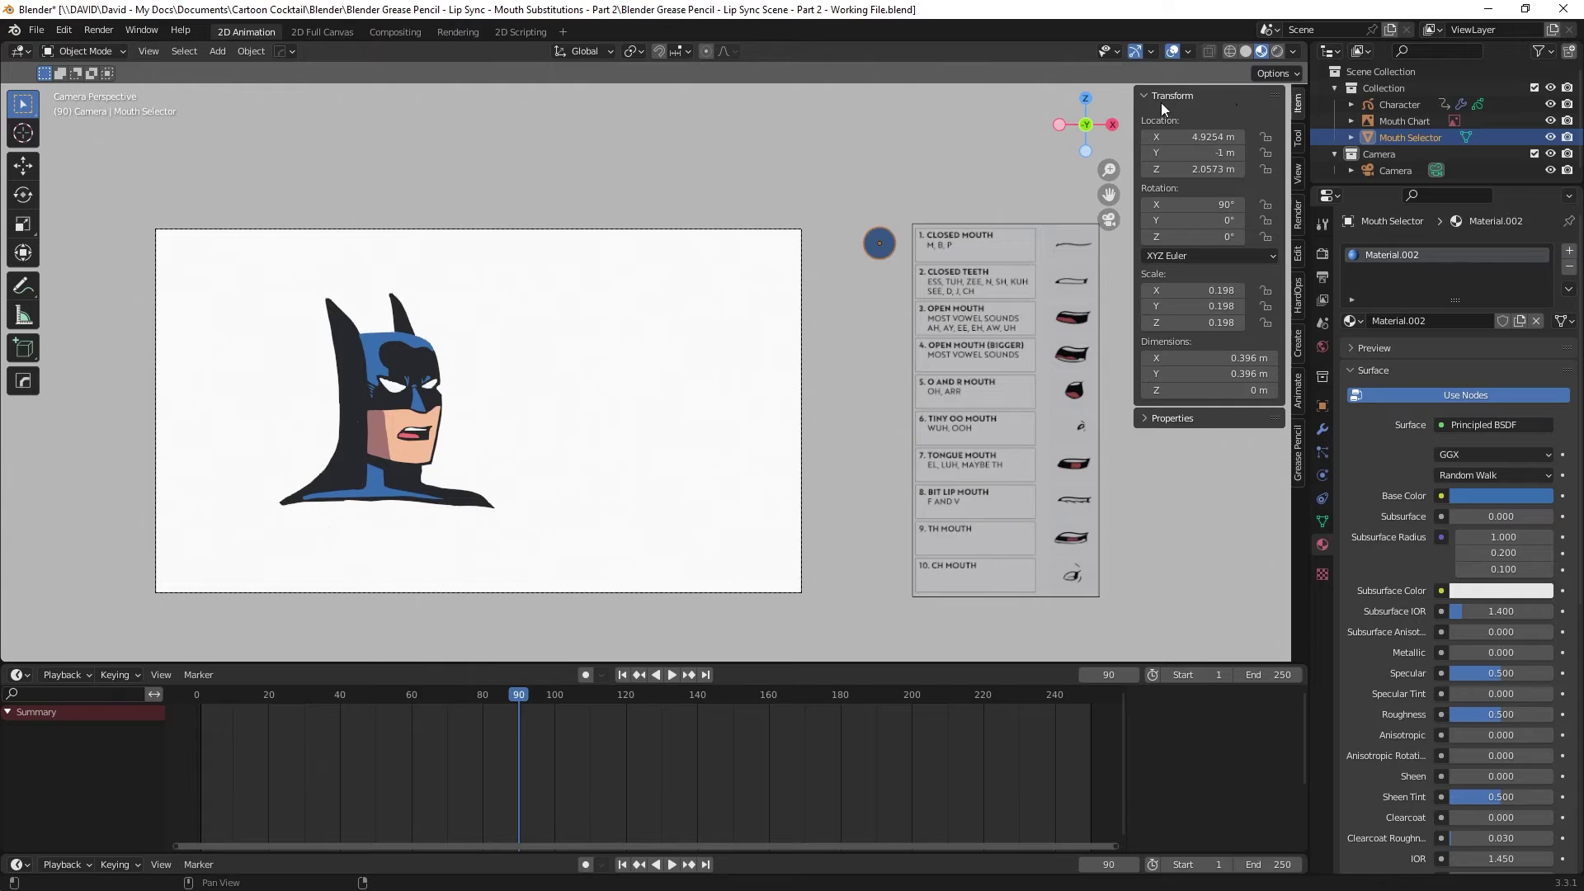
- Lock the Mouth Selector's X and Y location, all rotation axes and all scale axes, leaving only Z location free
key(n)
key(n)
click(1265, 136)
click(1265, 152)
click(1266, 203)
click(1265, 220)
click(1265, 235)
click(1265, 290)
click(1265, 306)
click(1265, 322)
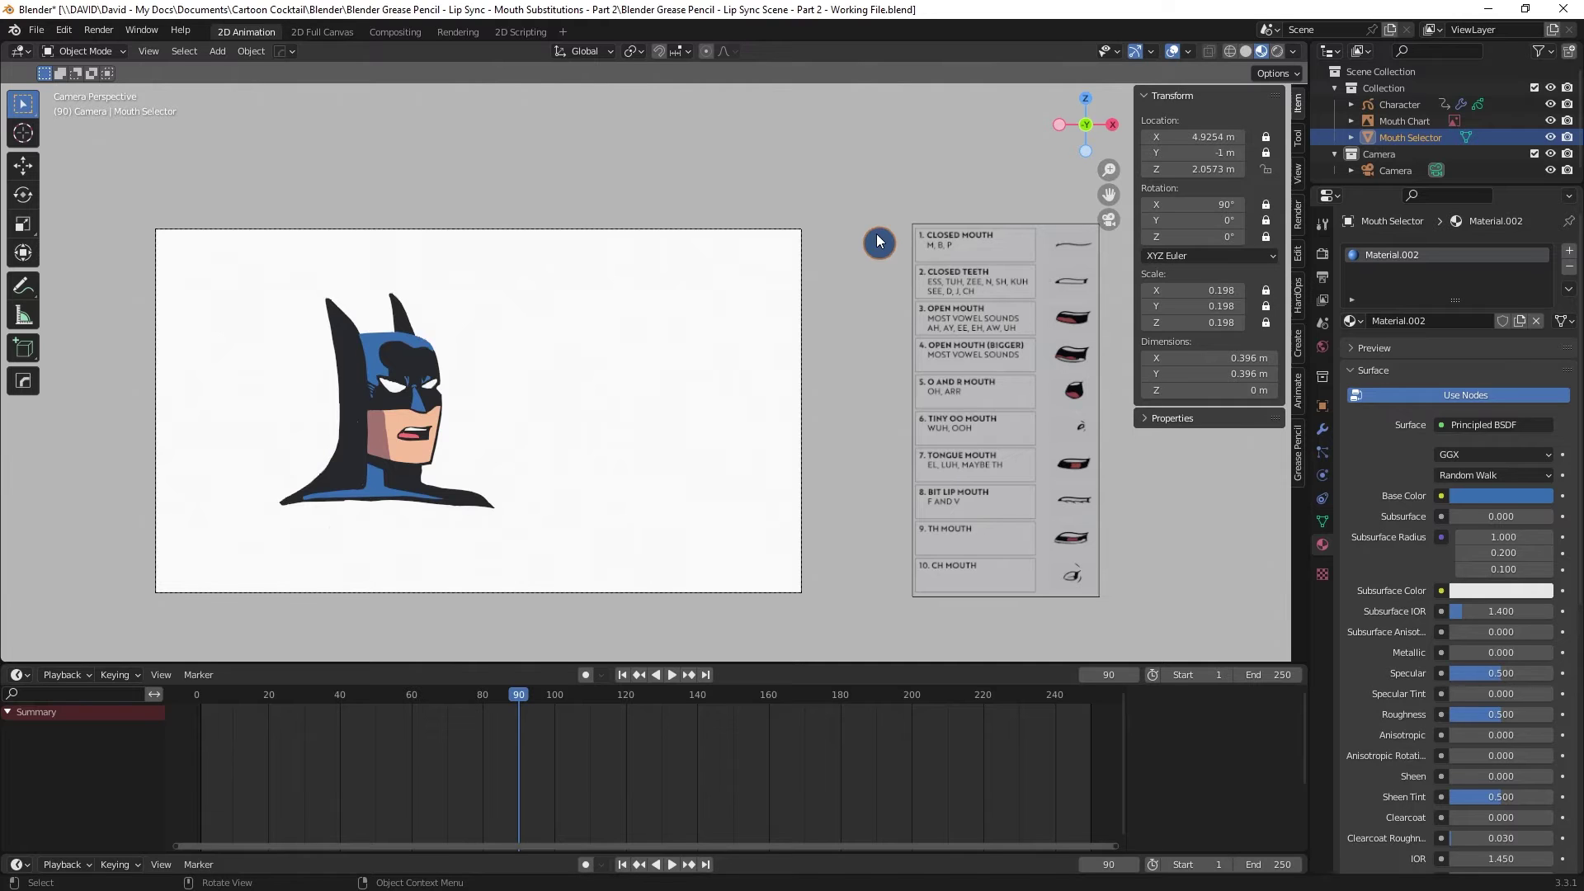
- Move the Mouth Selector disc as a test of its locked axes, and undo the move
key(g)
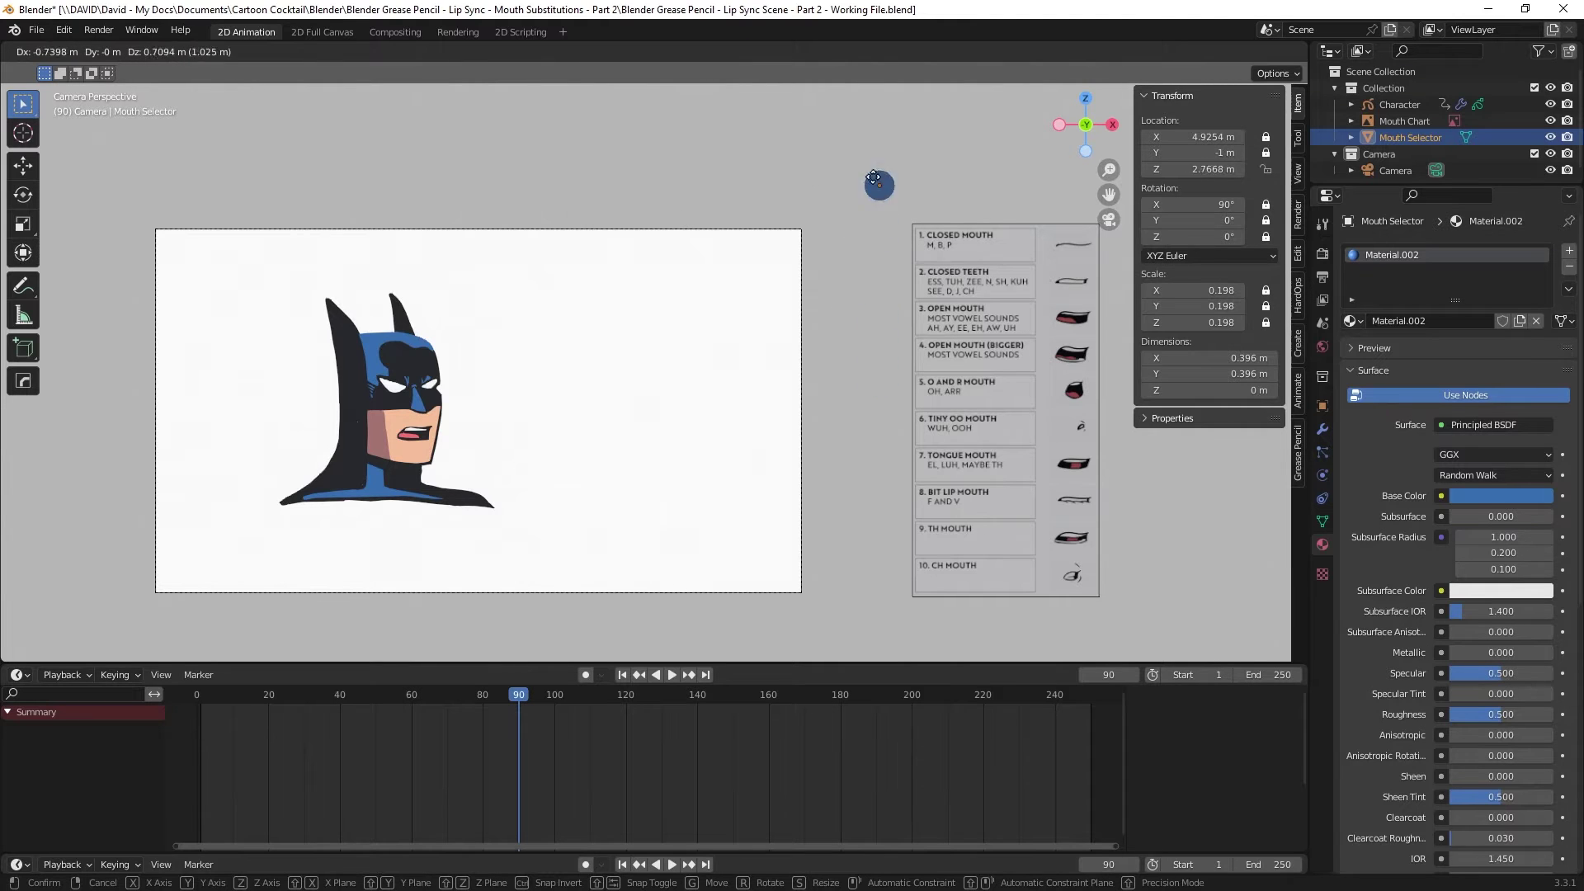
click(892, 245)
key(ctrl+z)
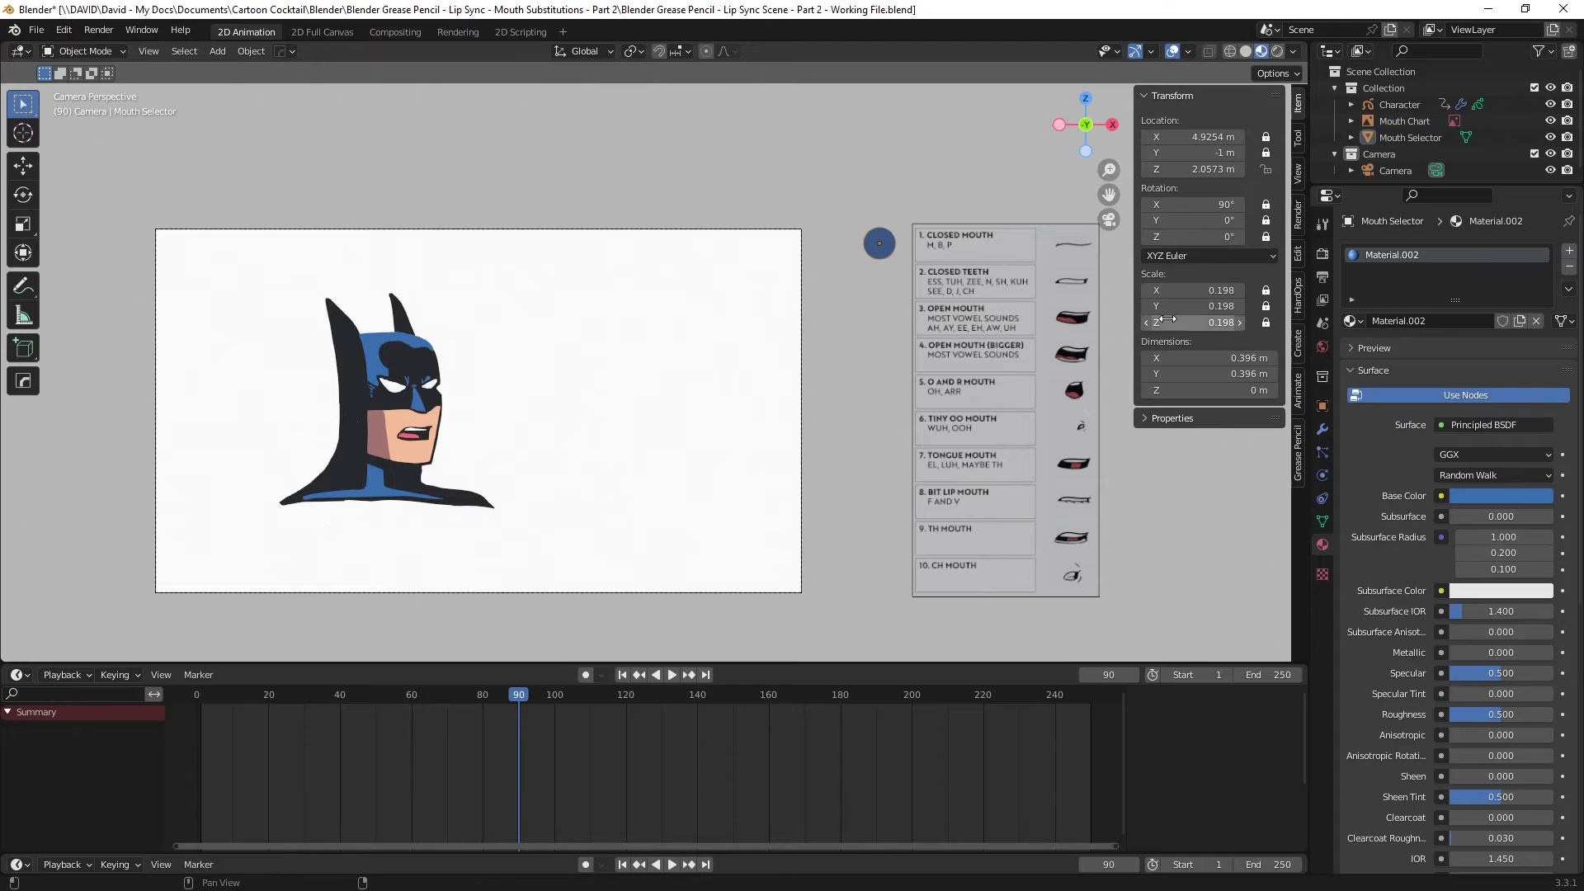
- Open the Character's Time Offset modifier and delete all of its lip sync Frame Offset keyframes from about frame 29 onward
key(n)
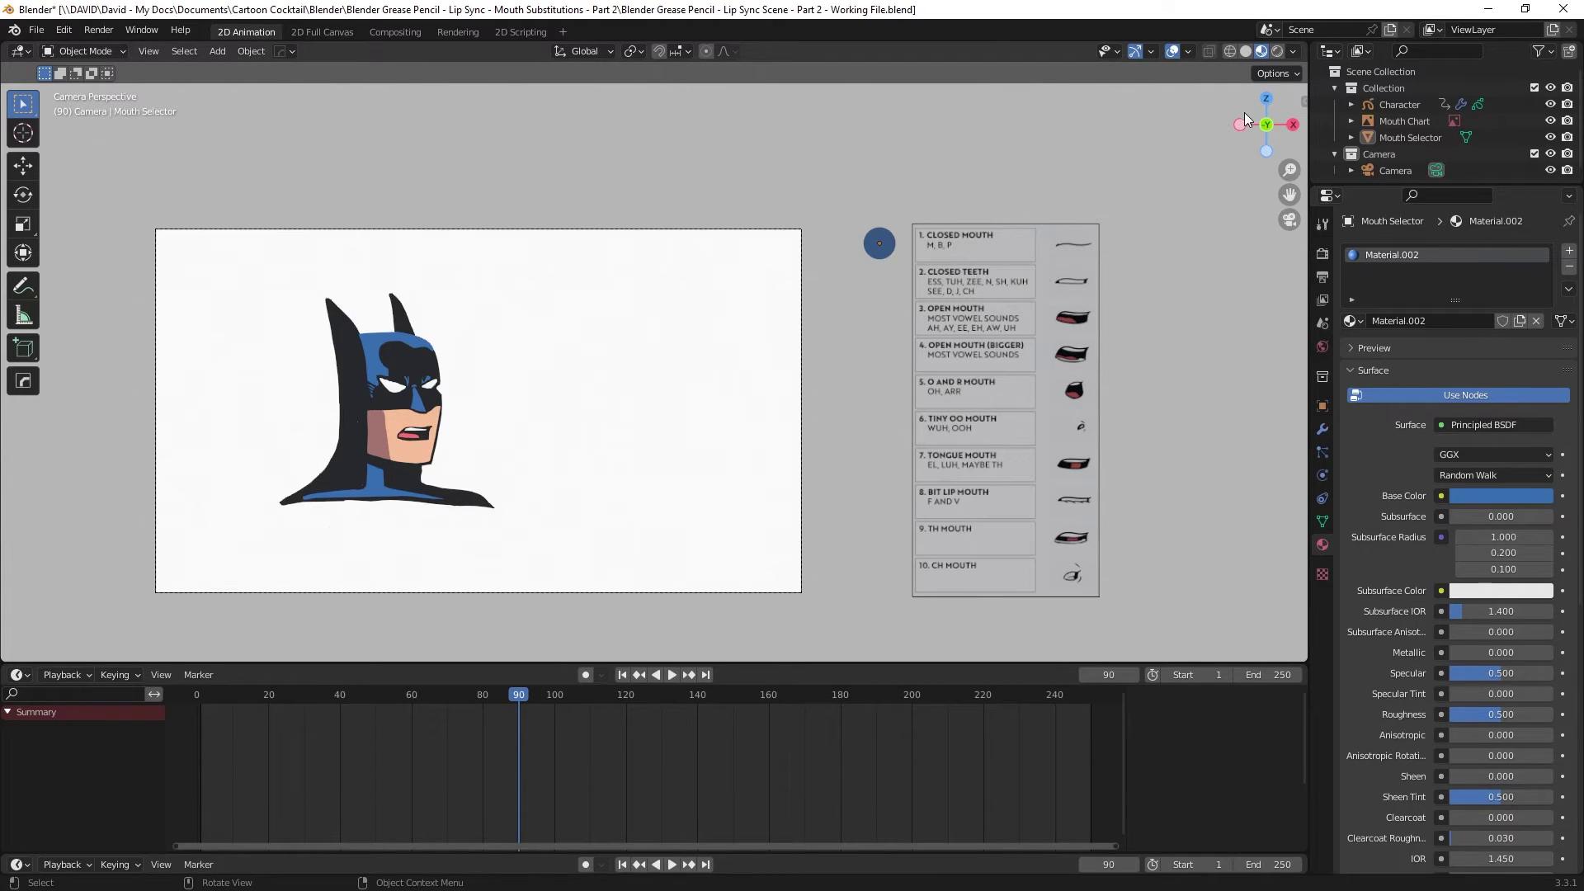
click(1400, 106)
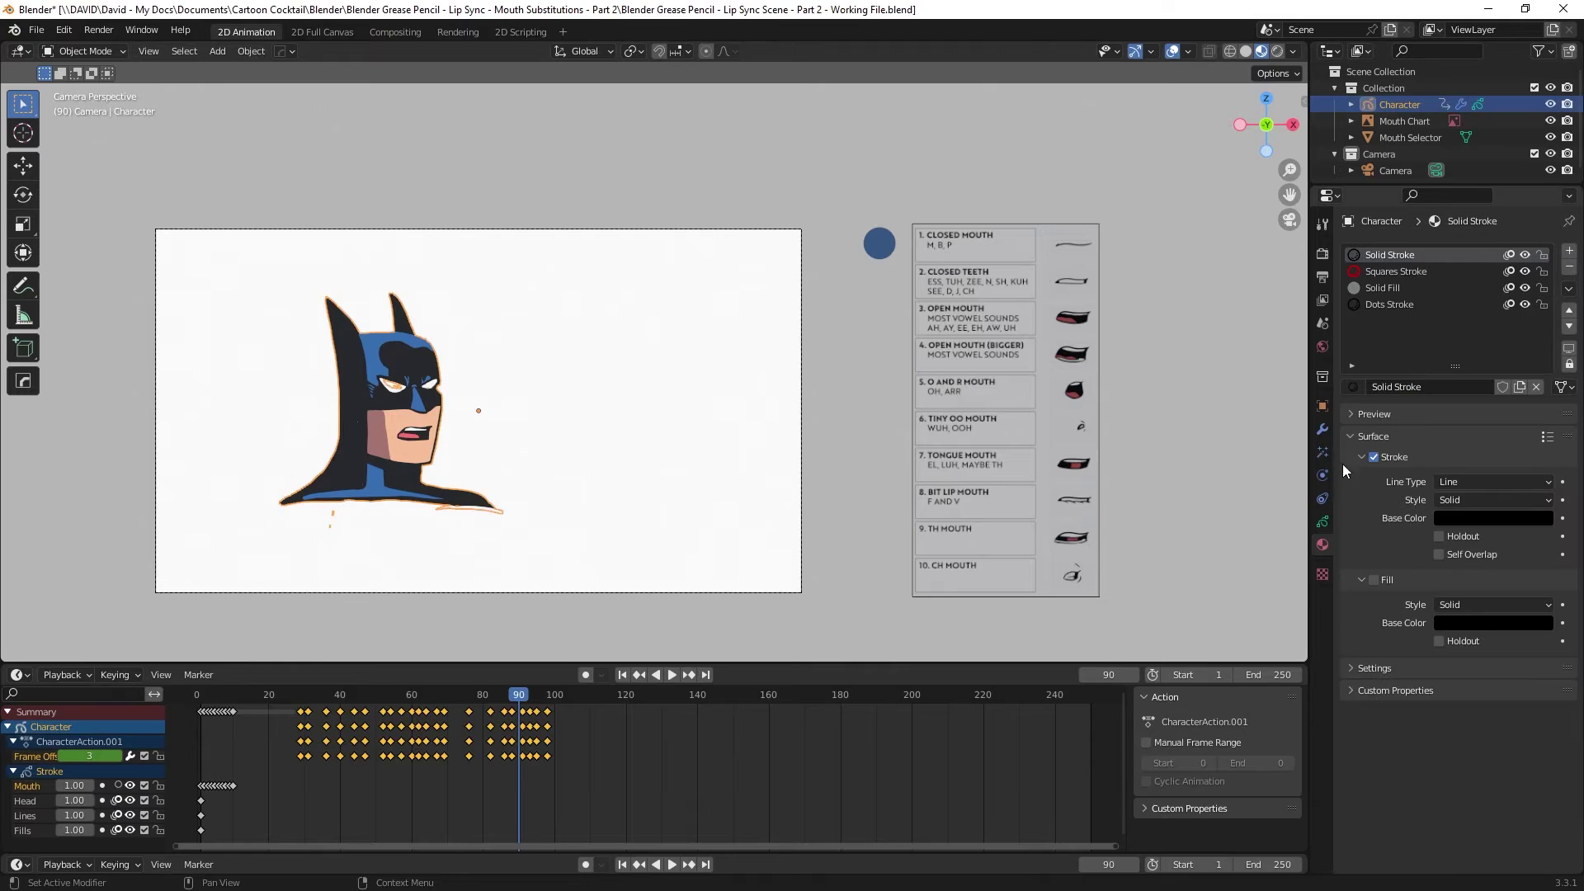
click(1321, 430)
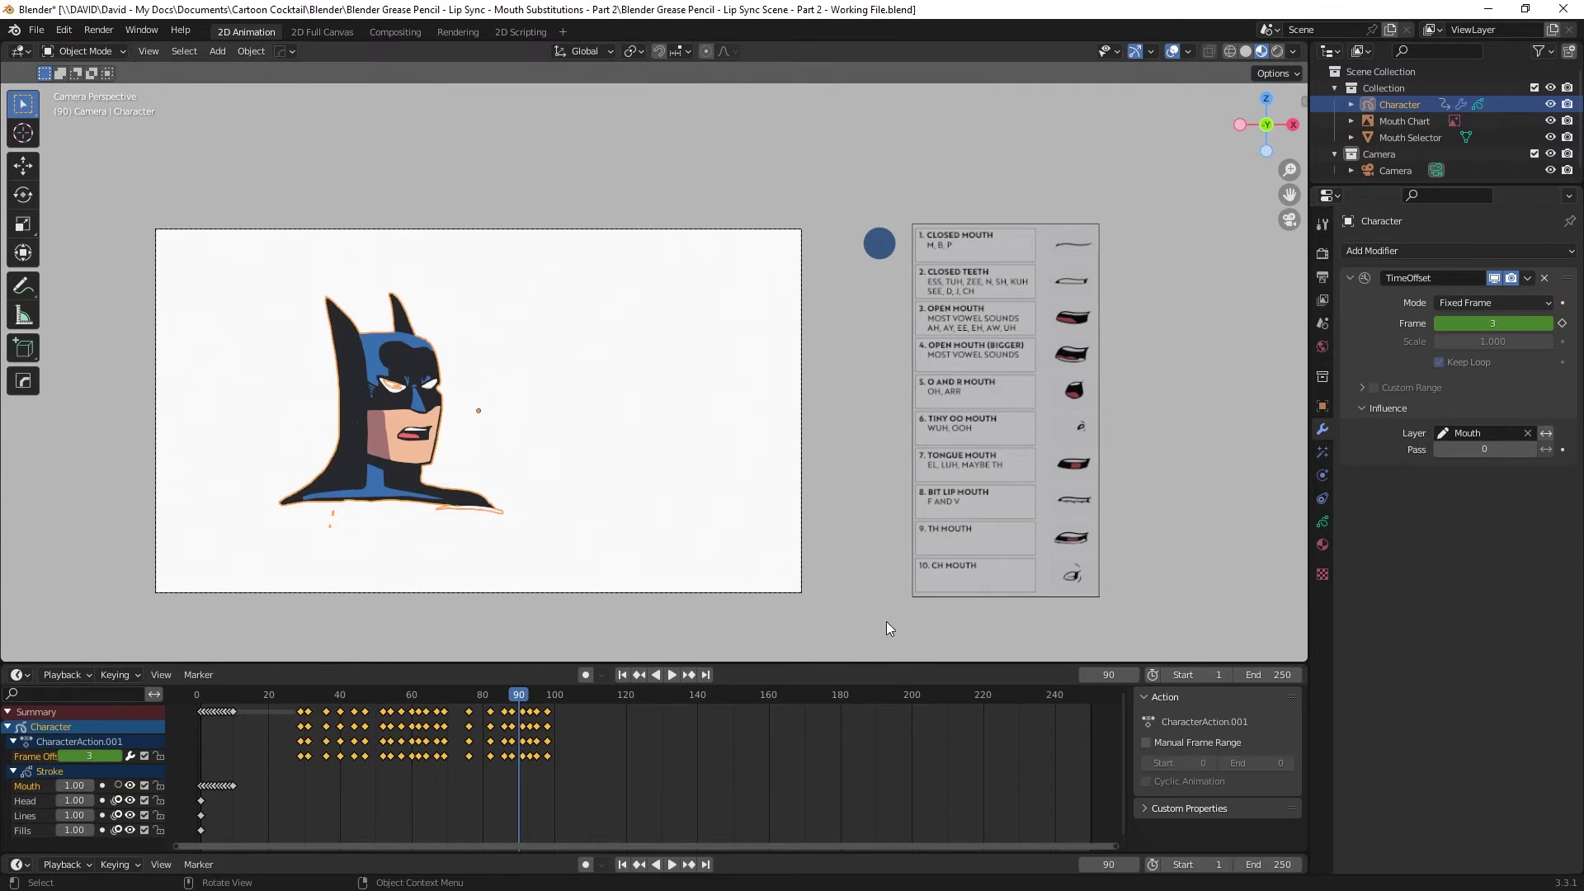
drag(683, 784, 282, 712)
key(Delete)
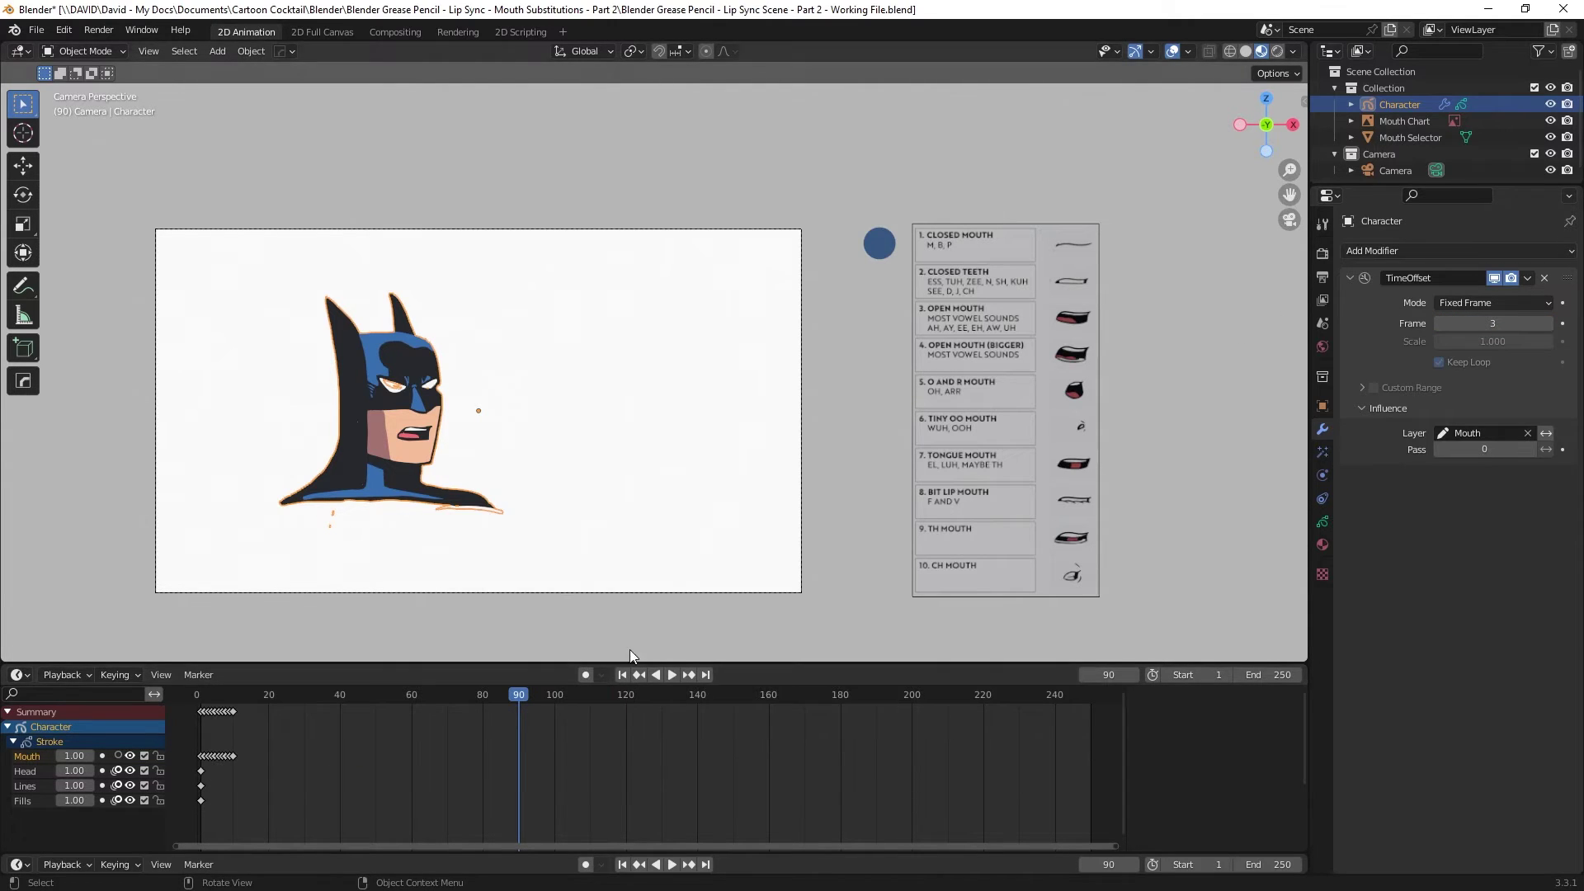
- Set the Time Offset modifier's Frame to 1 and add a driver to that value
click(1440, 325)
click(1440, 325)
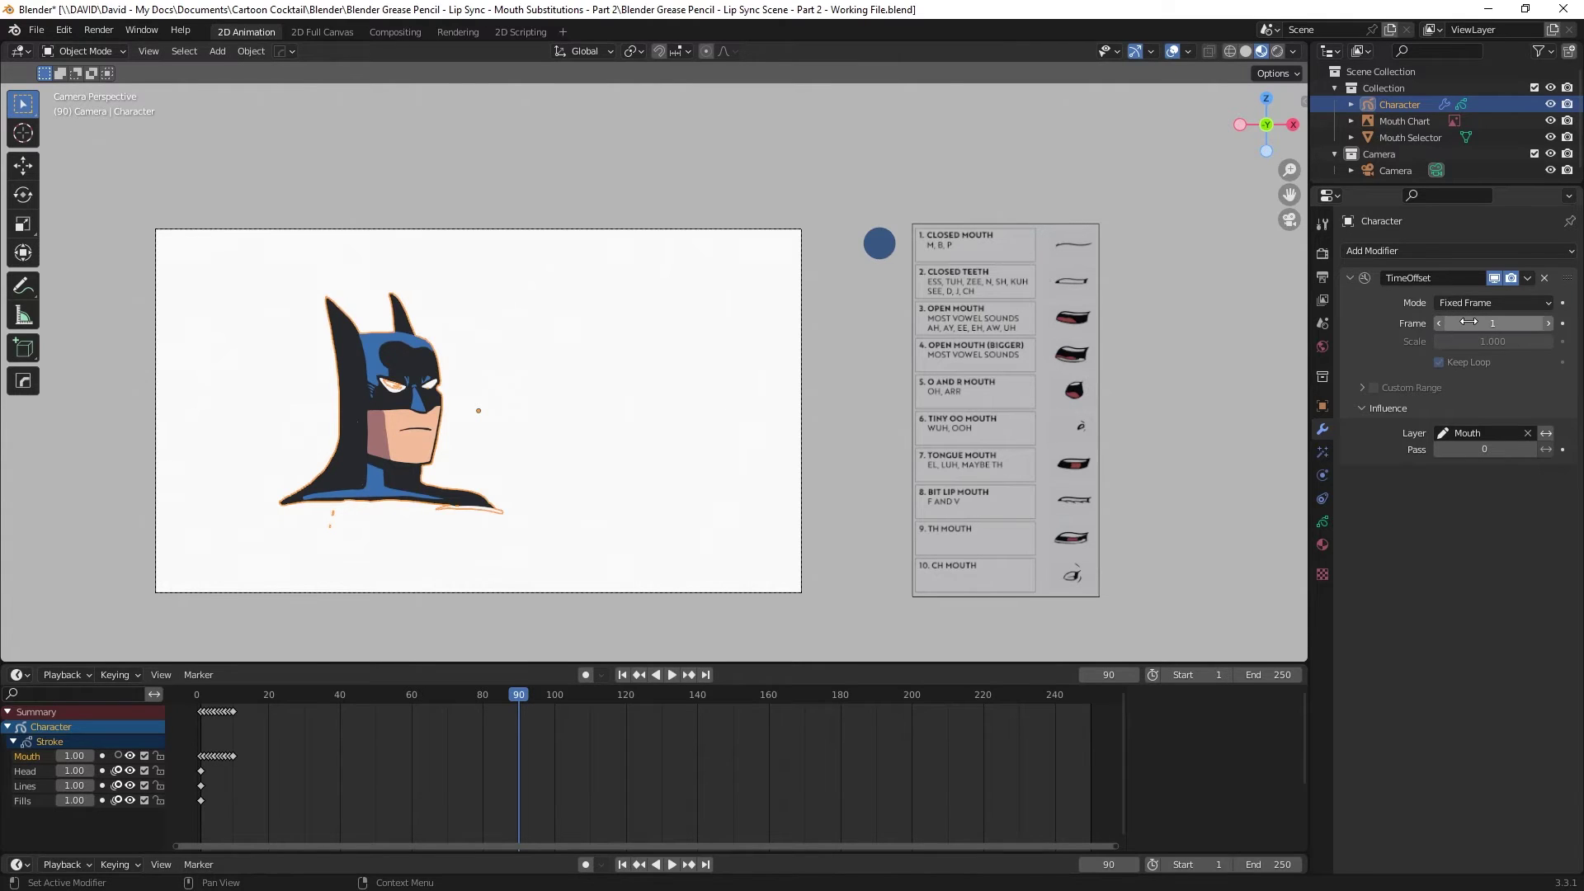
right_click(1468, 322)
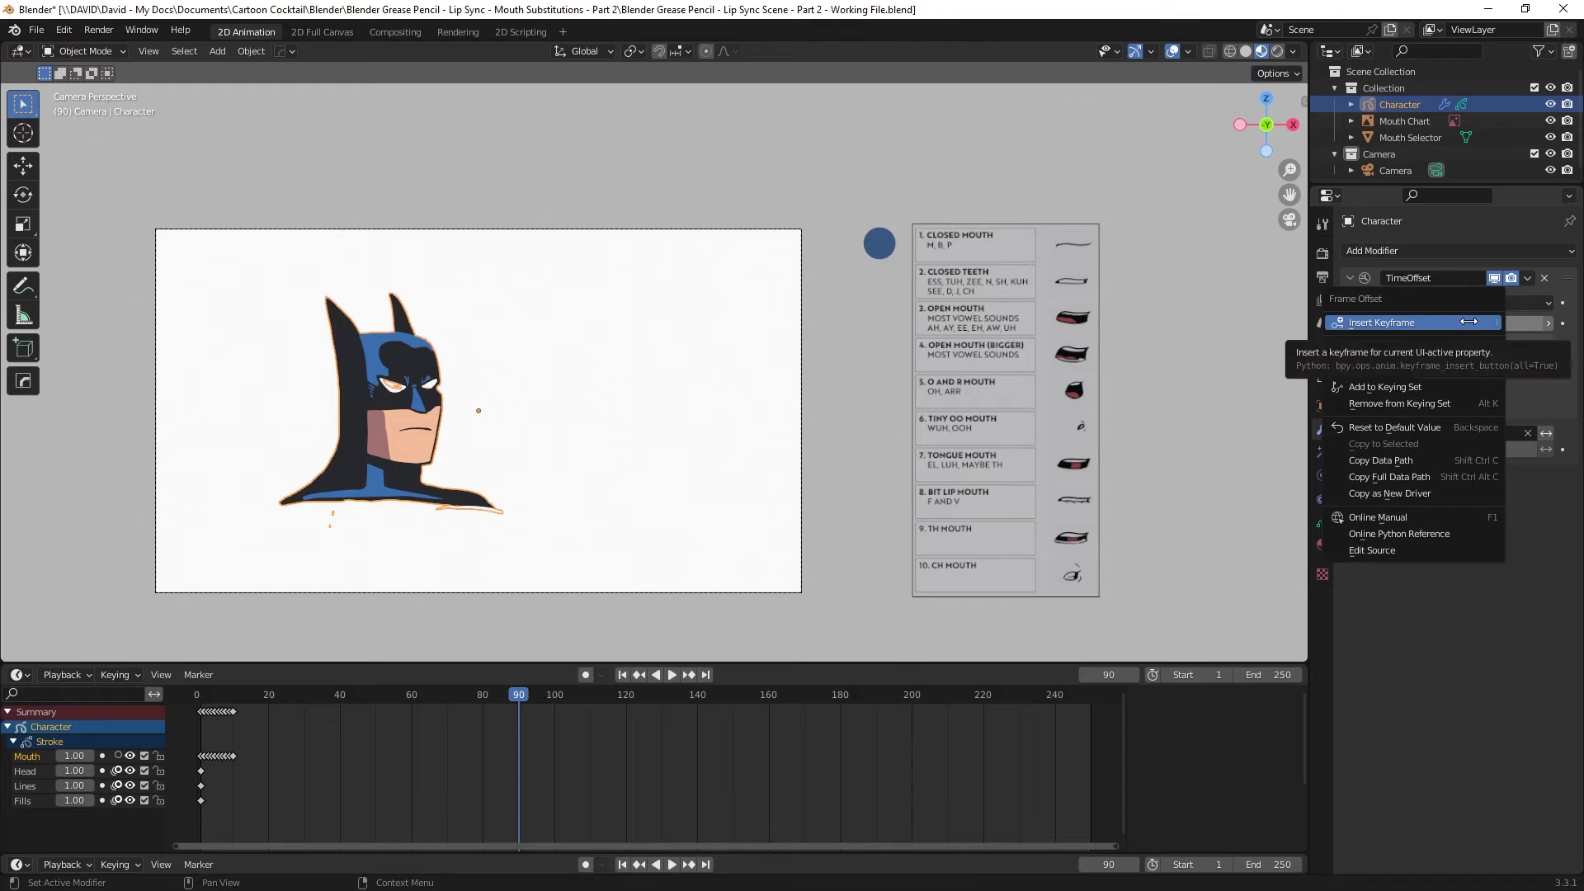
click(1469, 345)
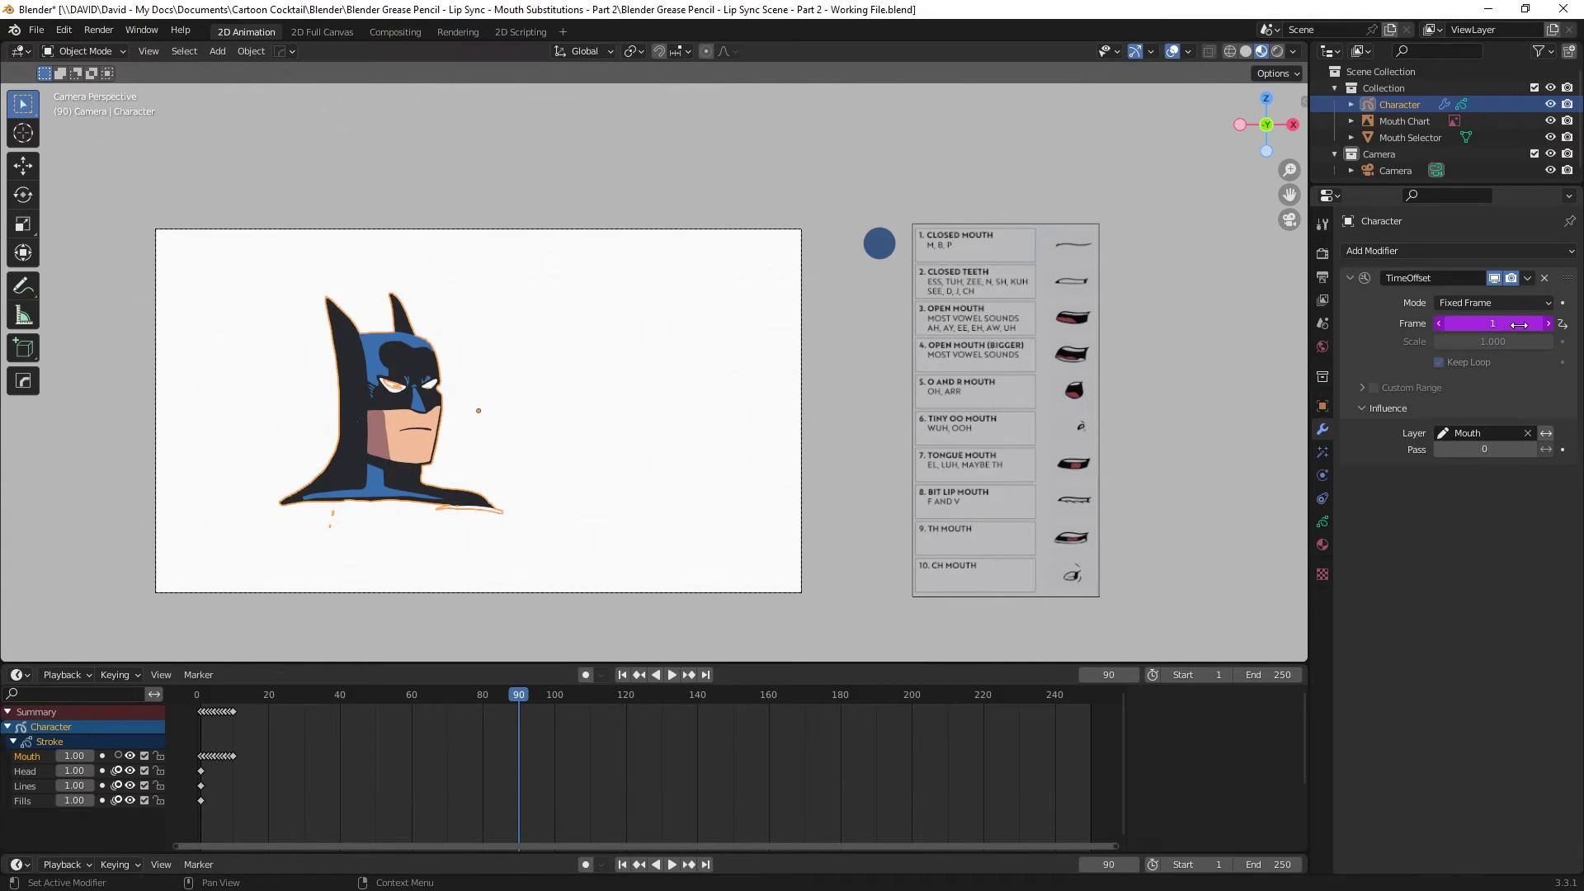
- Change the timeline area to the Drivers editor, select the Frame Offset driver, and enlarge the area to show its driver settings
click(25, 678)
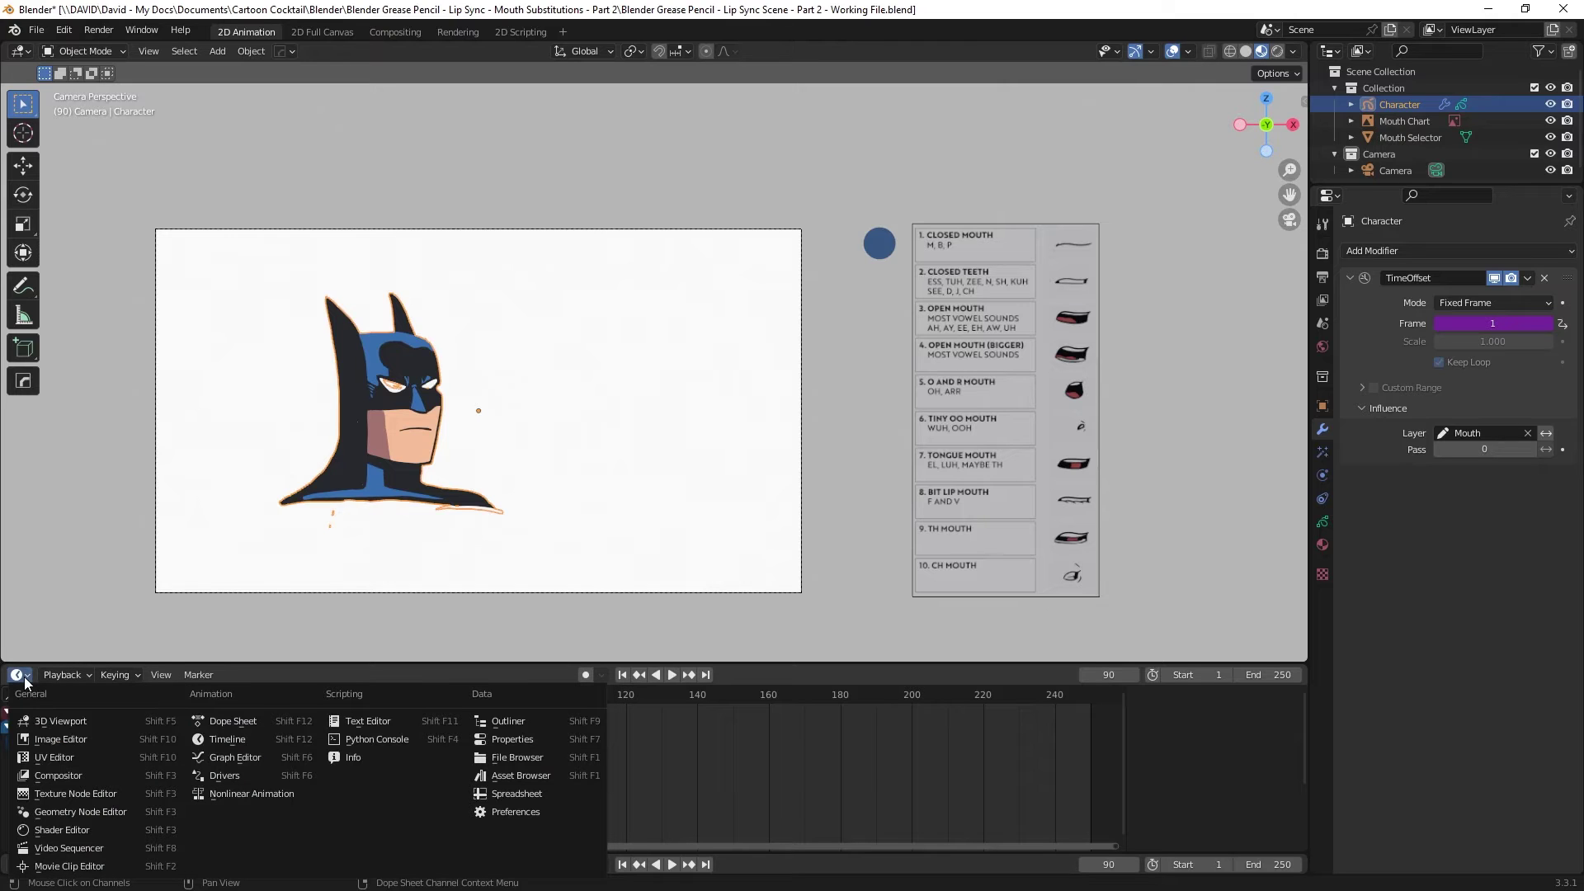
click(265, 777)
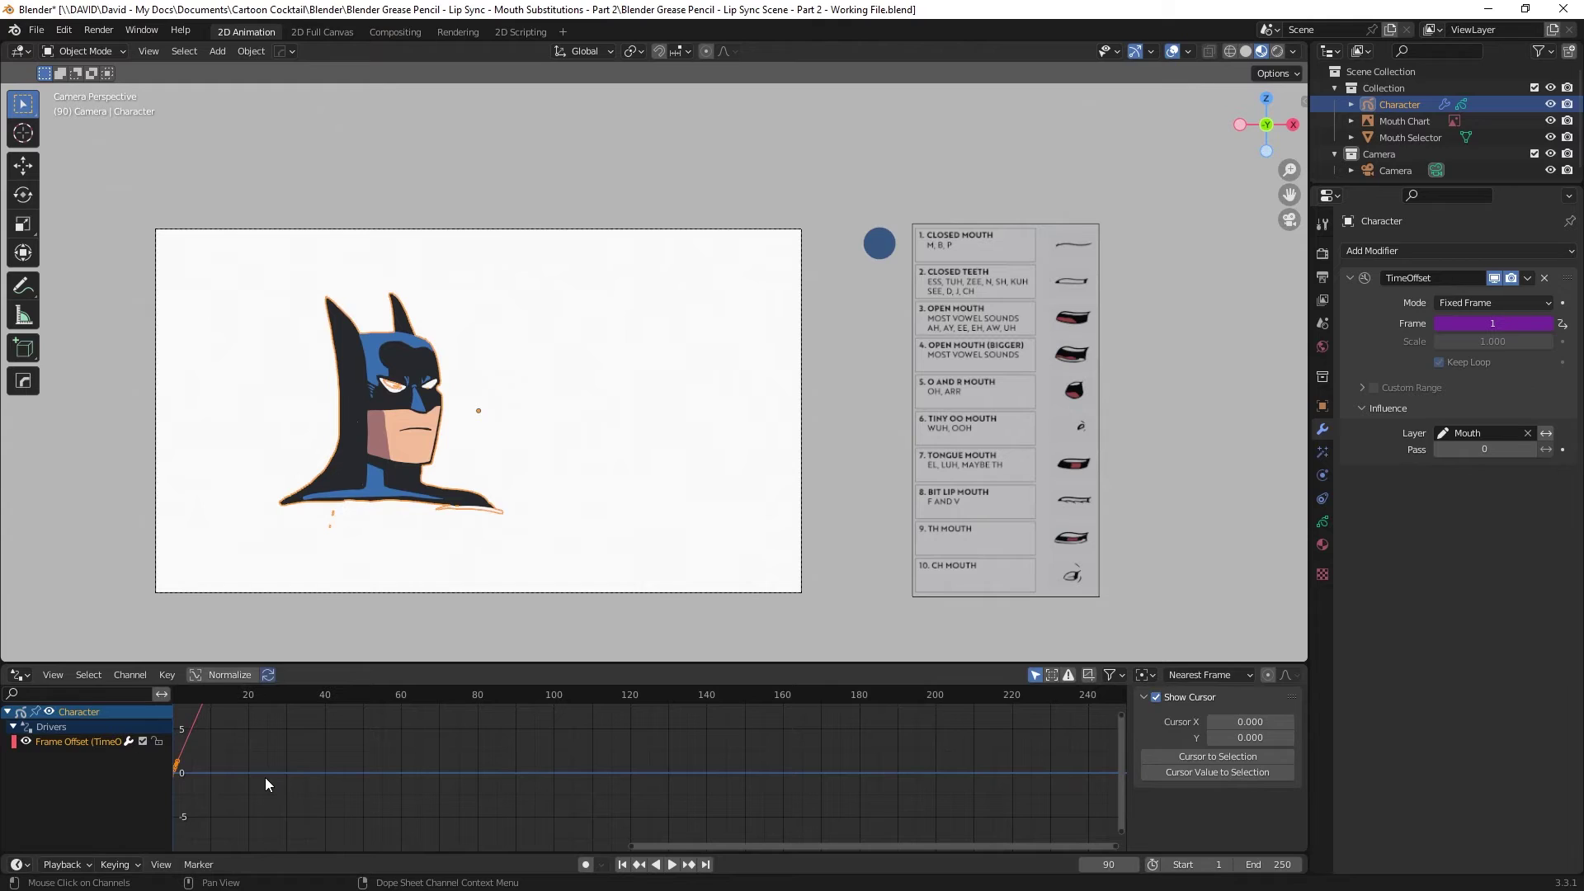
click(78, 744)
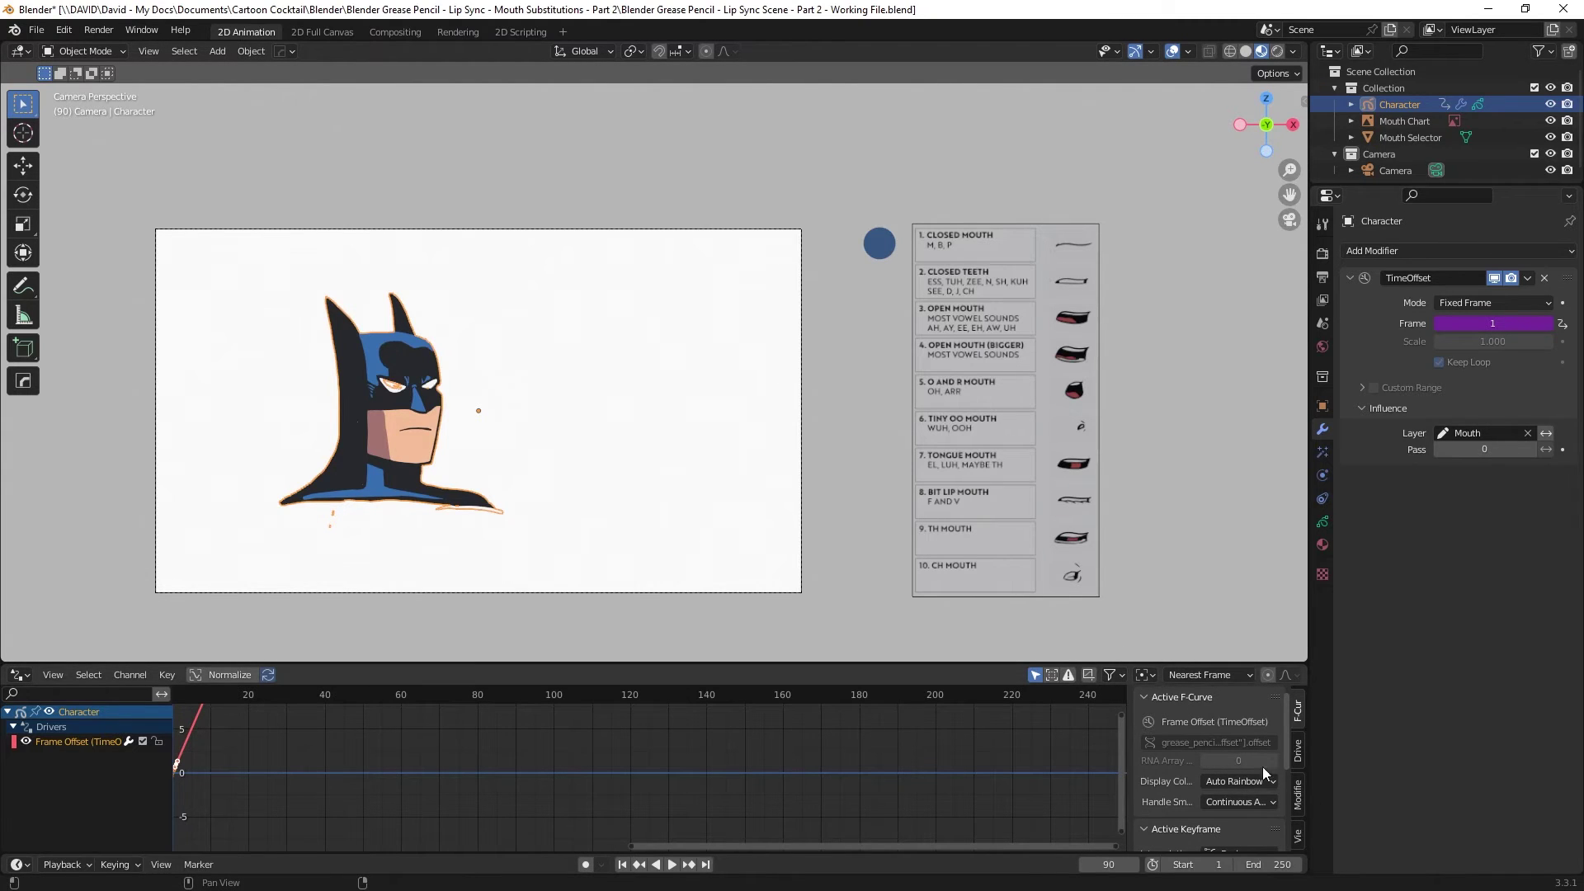
drag(1022, 664, 998, 543)
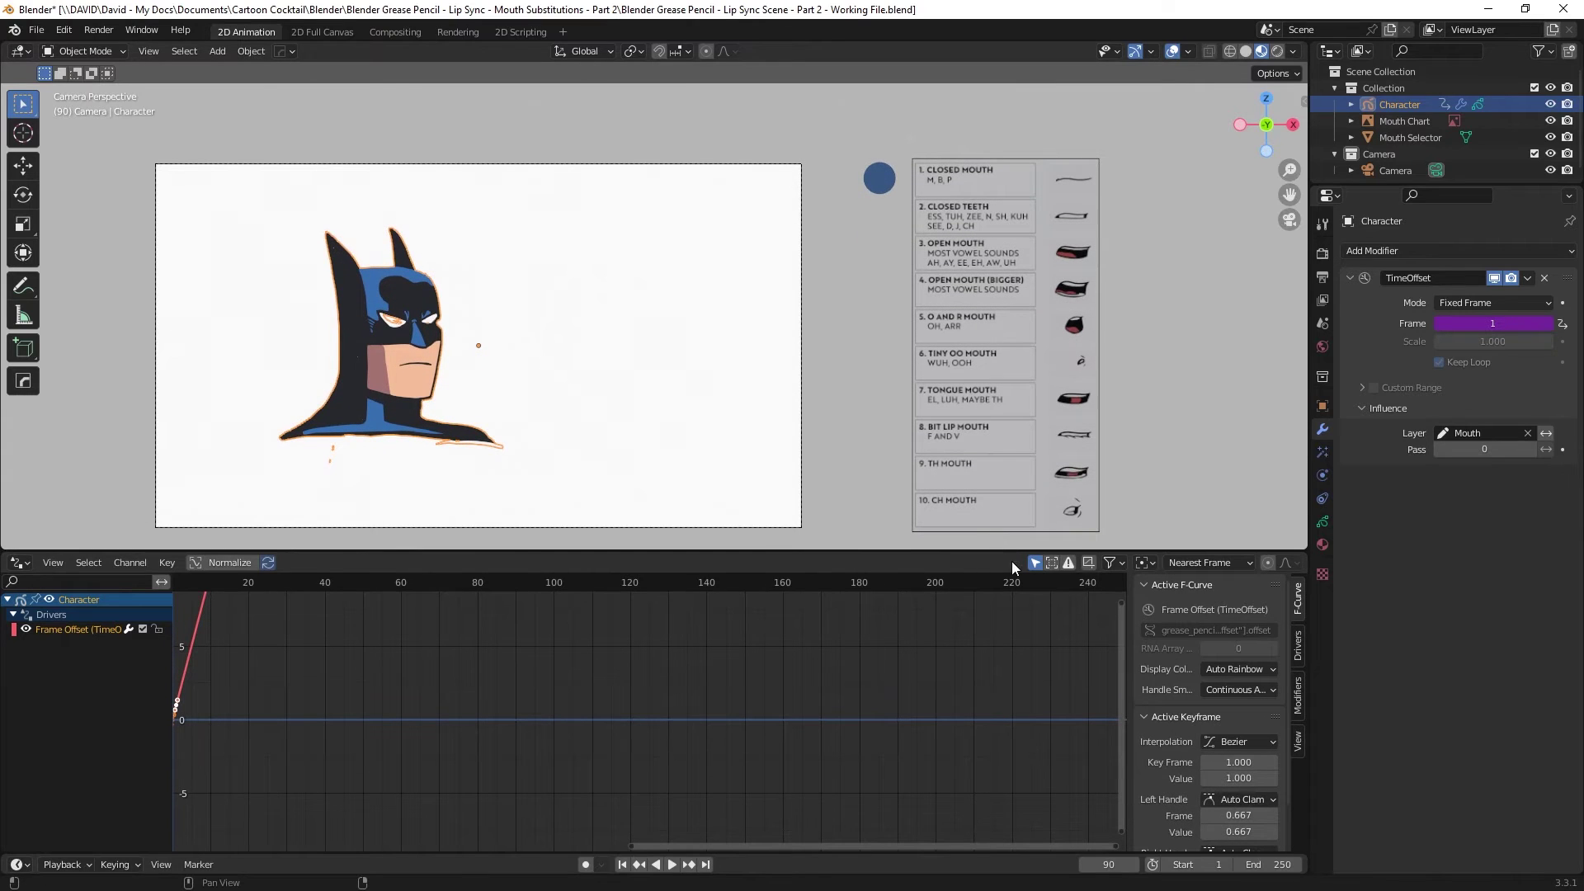
drag(1130, 651, 970, 654)
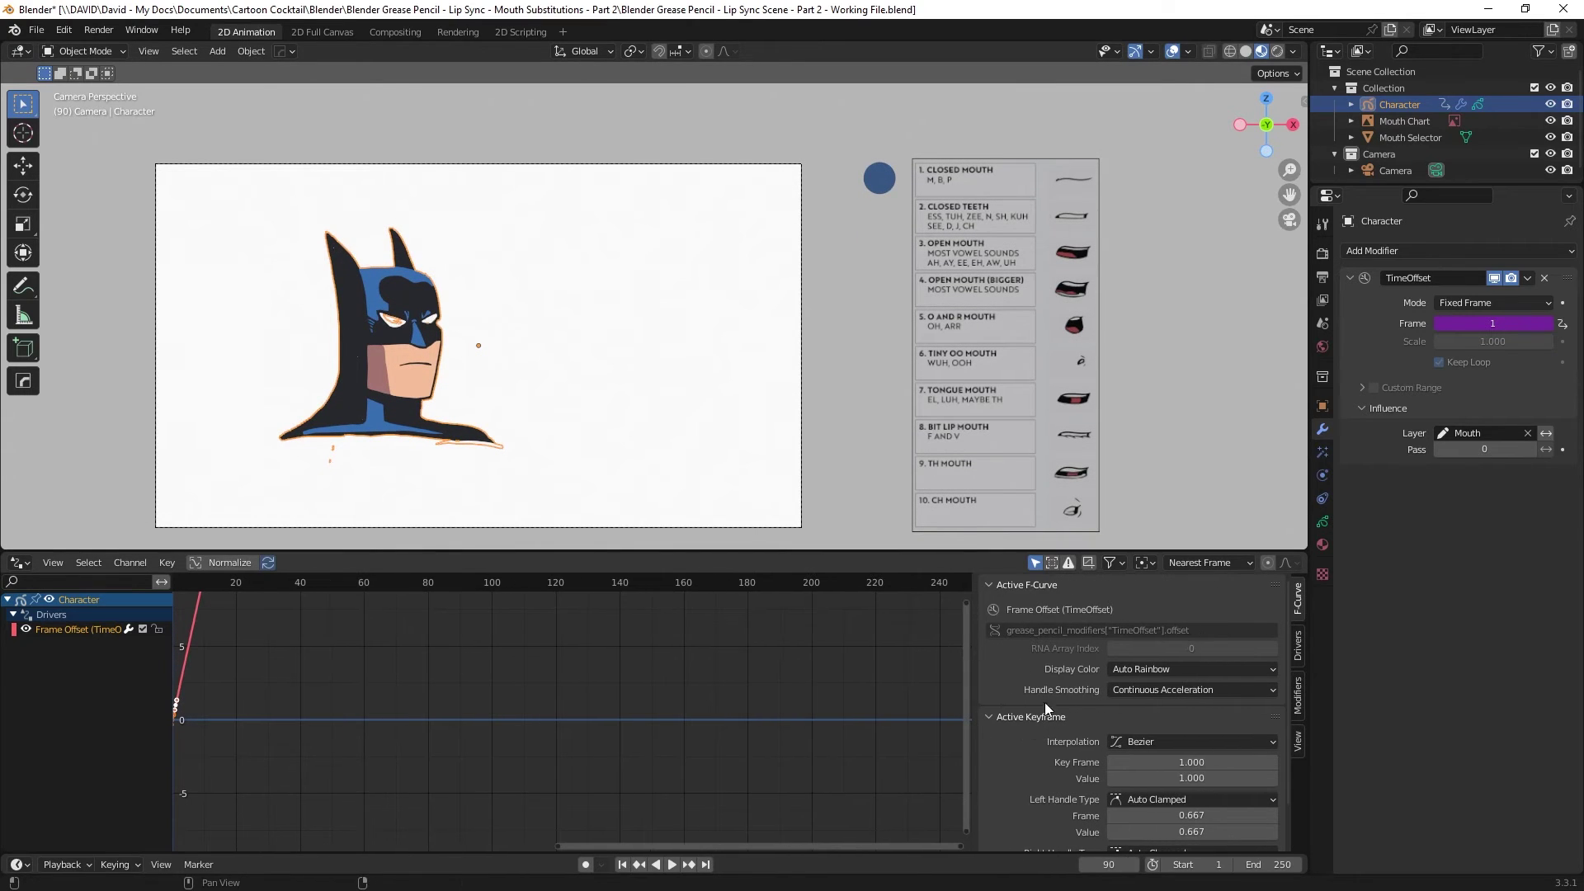
click(1296, 642)
drag(1083, 549, 1080, 512)
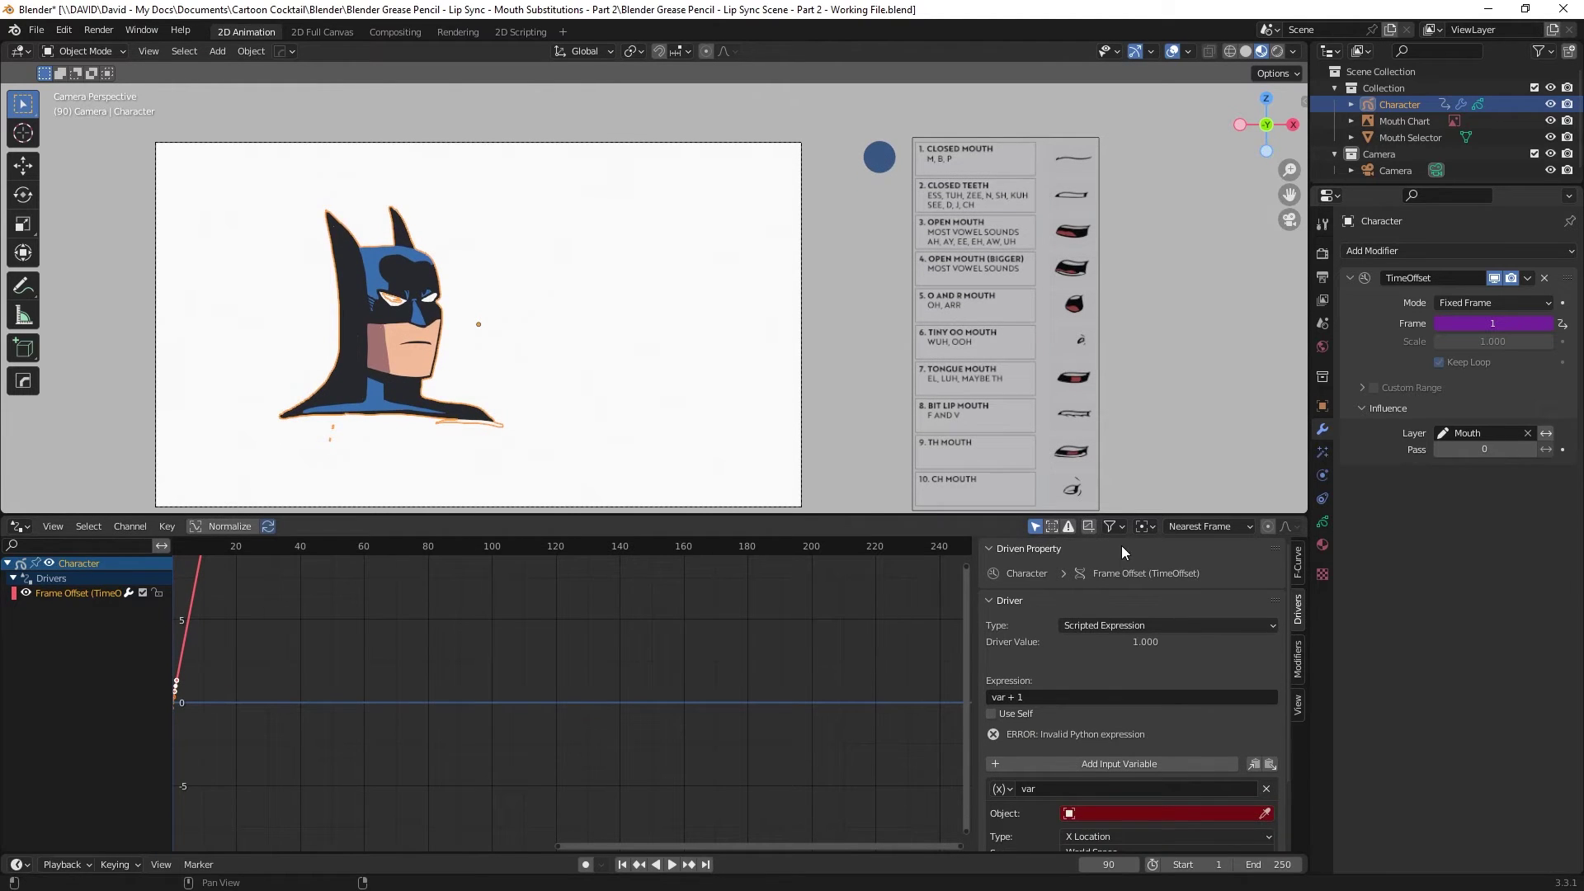
- Set the driver variable's object to Mouth Selector and its type to Z Location
scroll(1155, 627, down, 1)
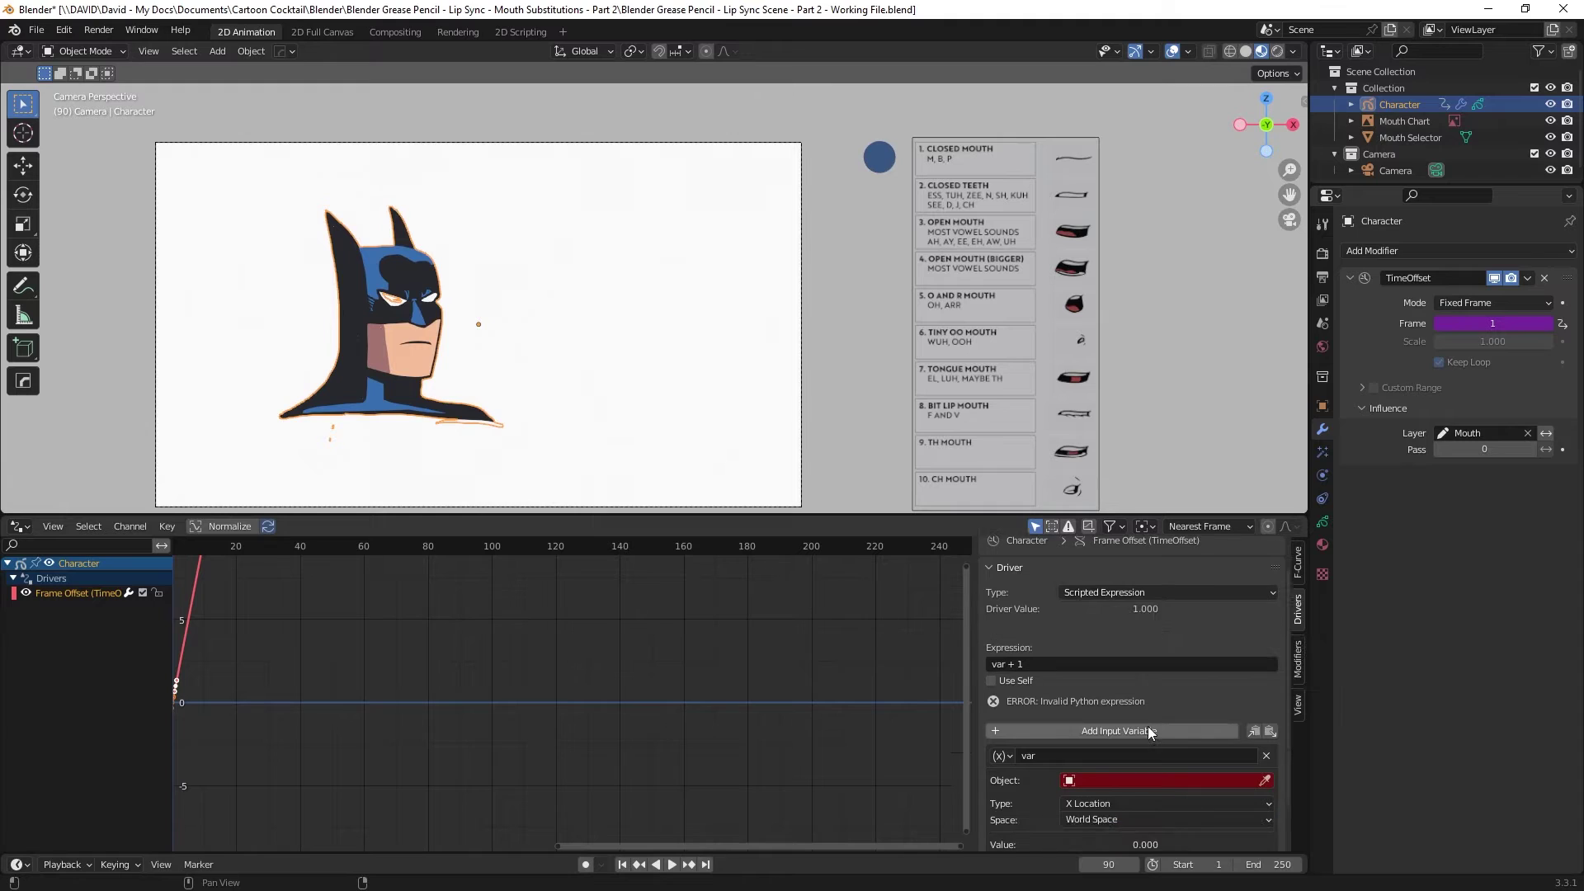
click(1166, 780)
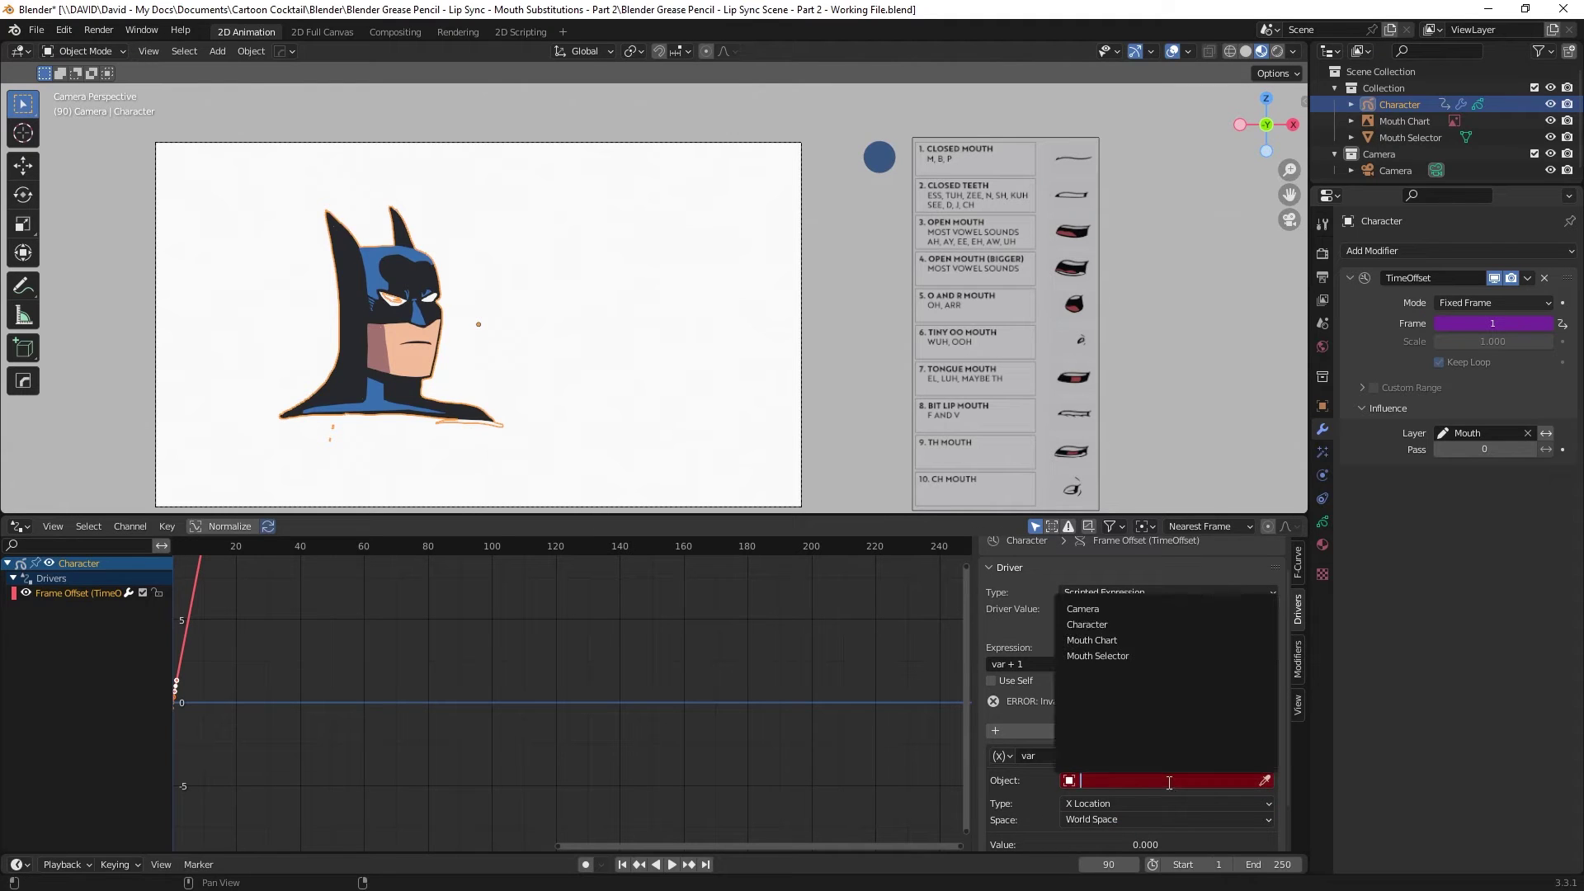
click(1118, 658)
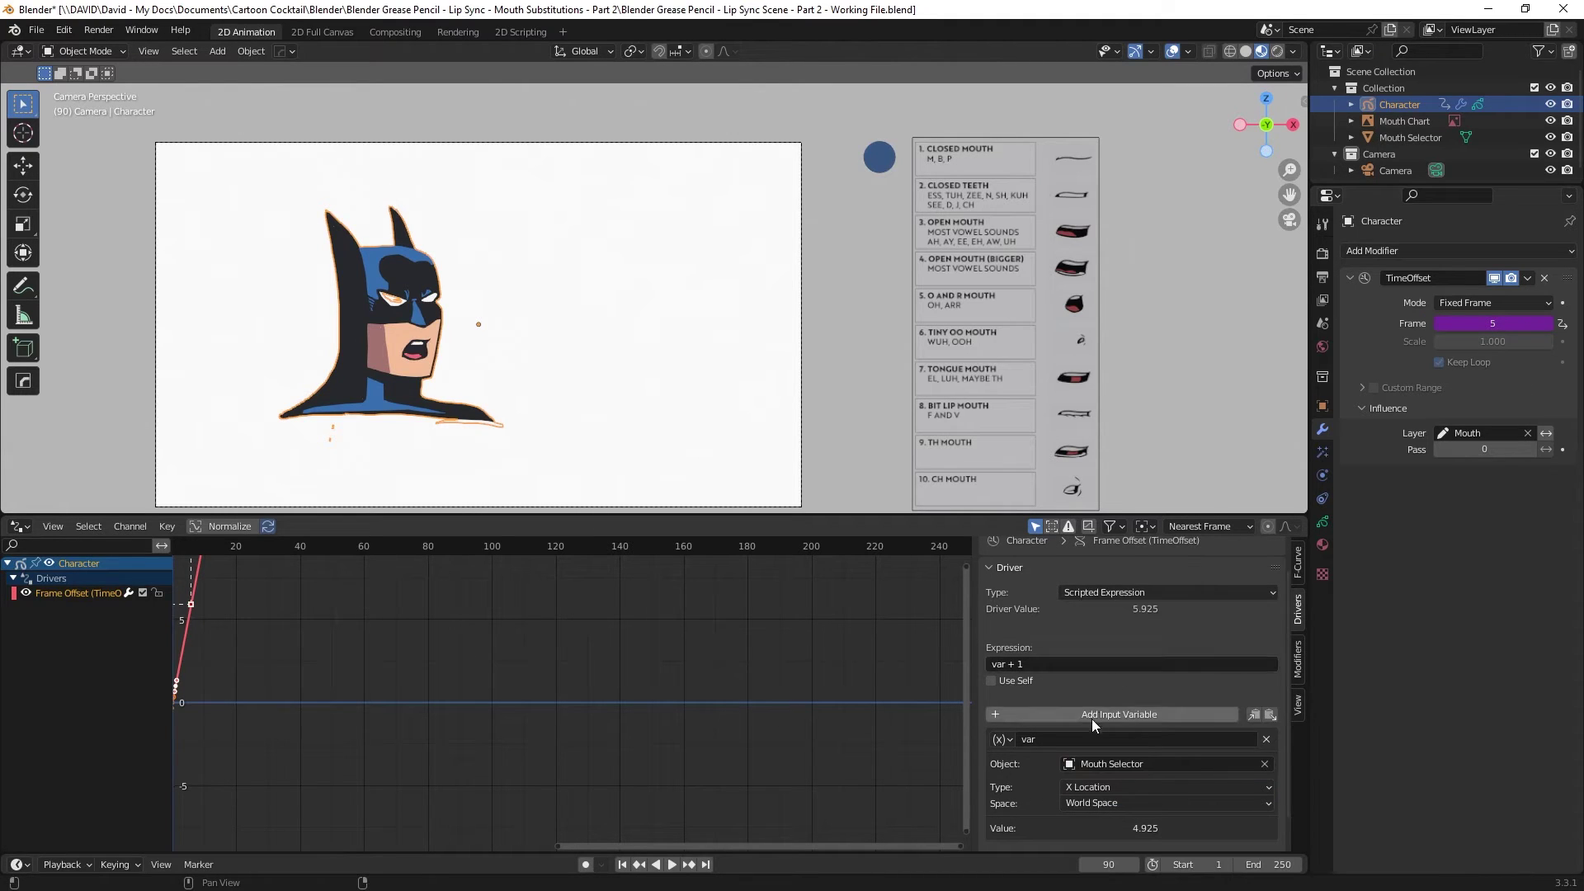
click(1130, 784)
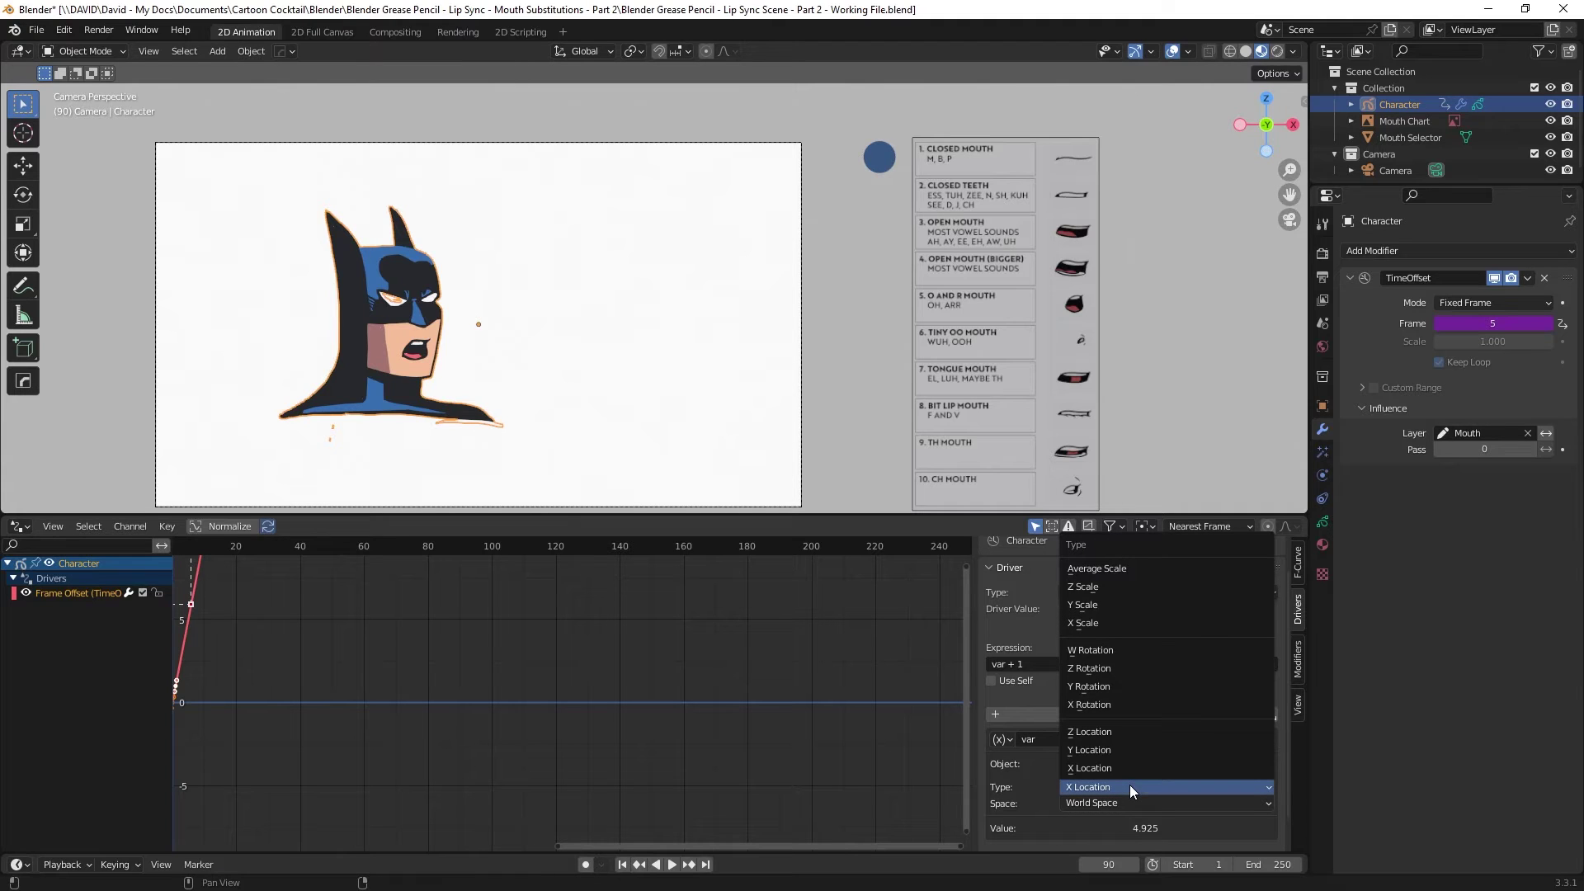
click(1123, 732)
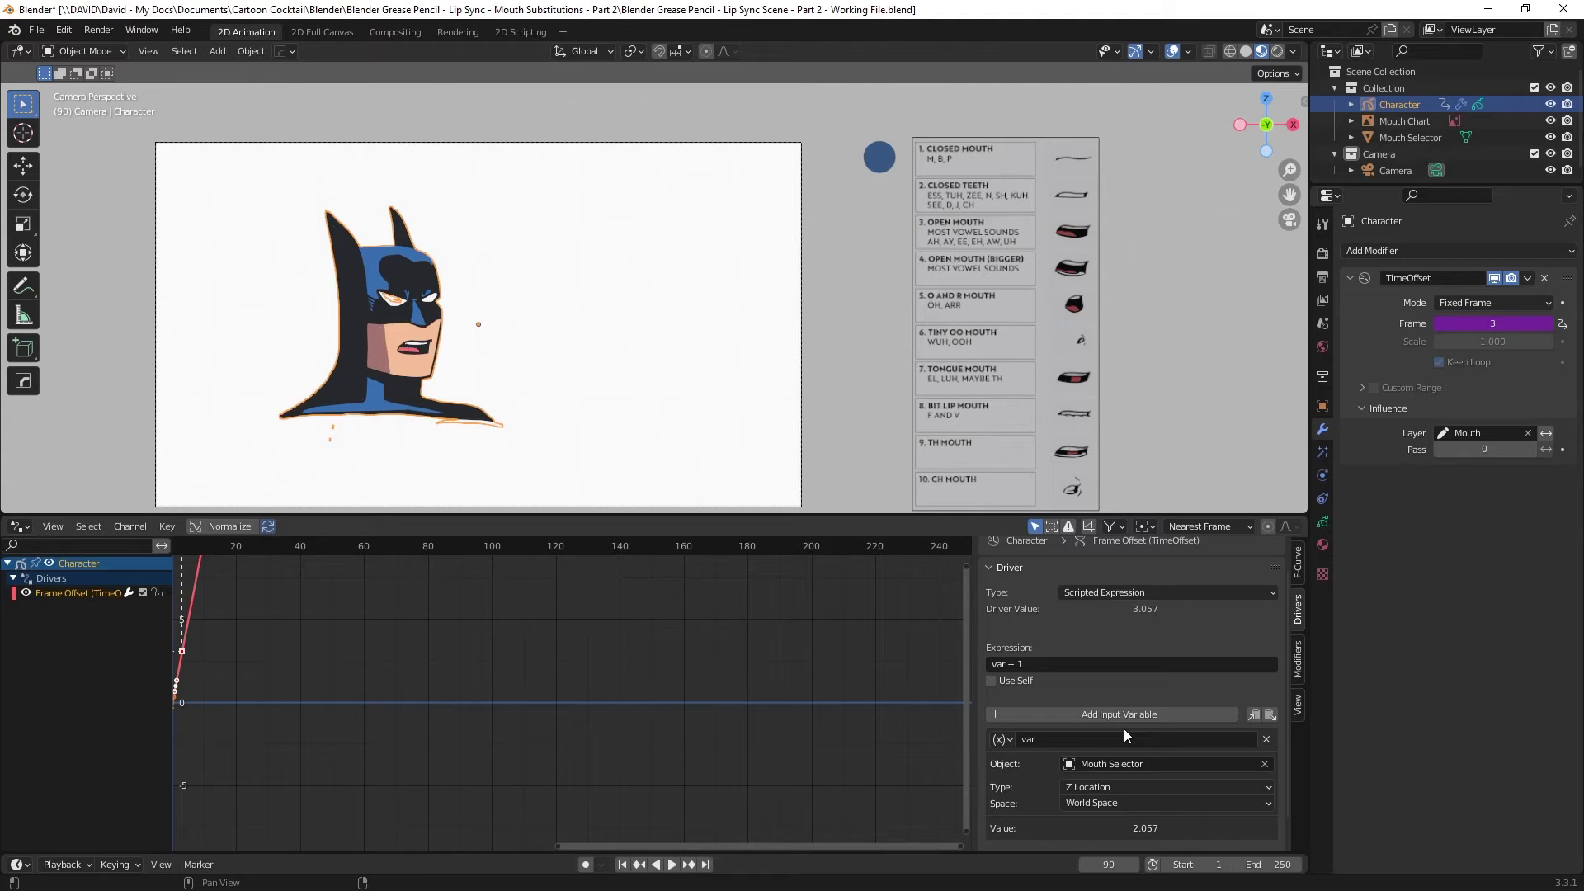
- Compare the properties shown for the Mouth Selector and the Character, and pin the Character's modifier properties
click(879, 156)
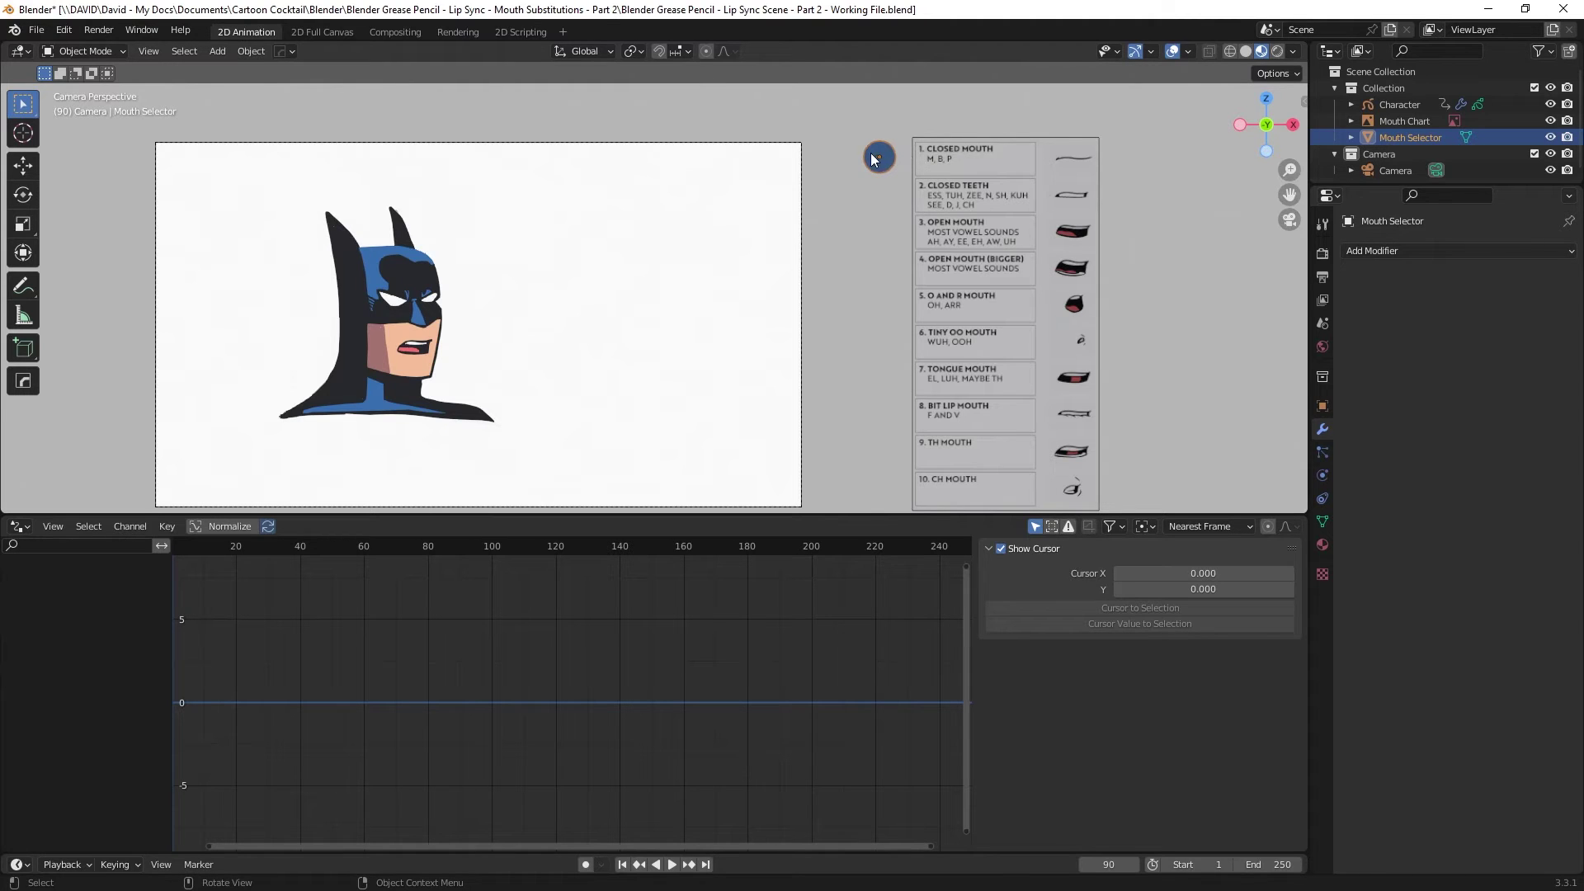
click(1413, 107)
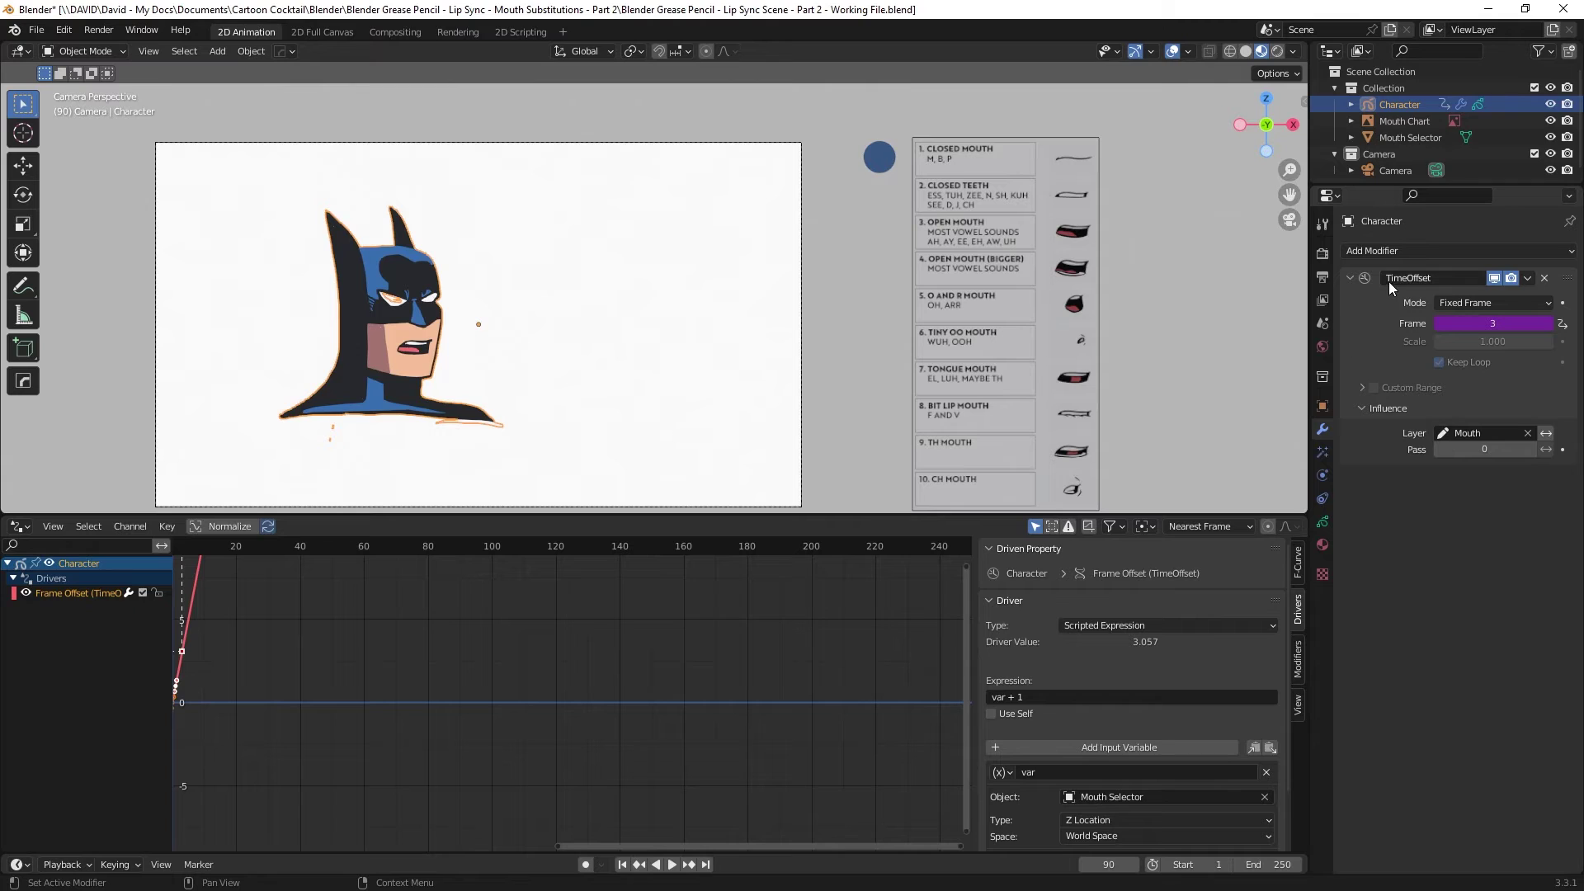
click(882, 162)
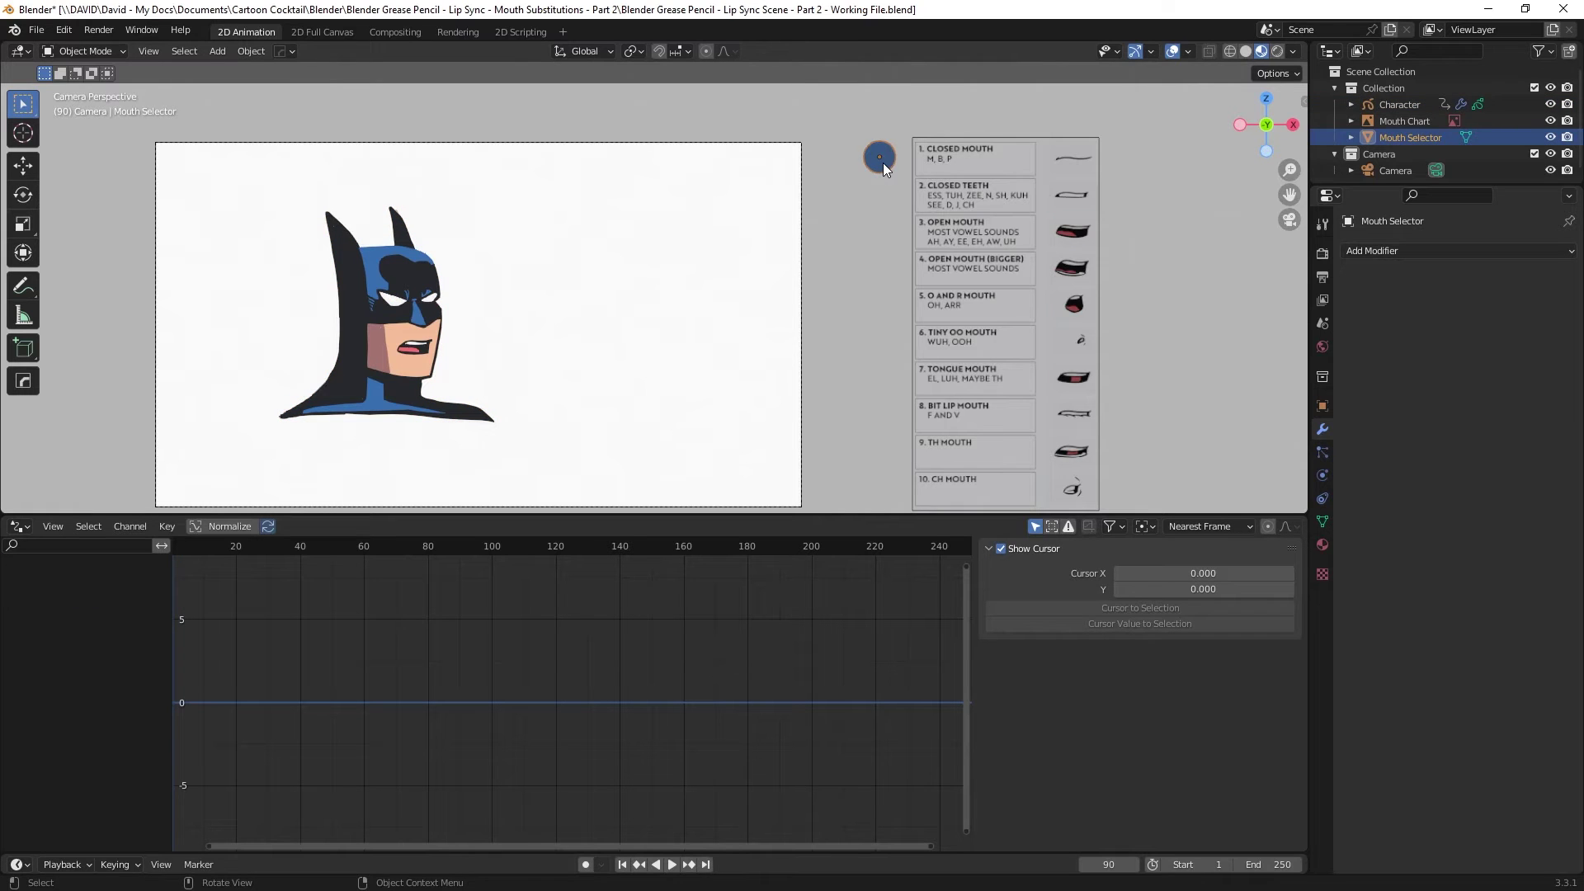
click(1408, 104)
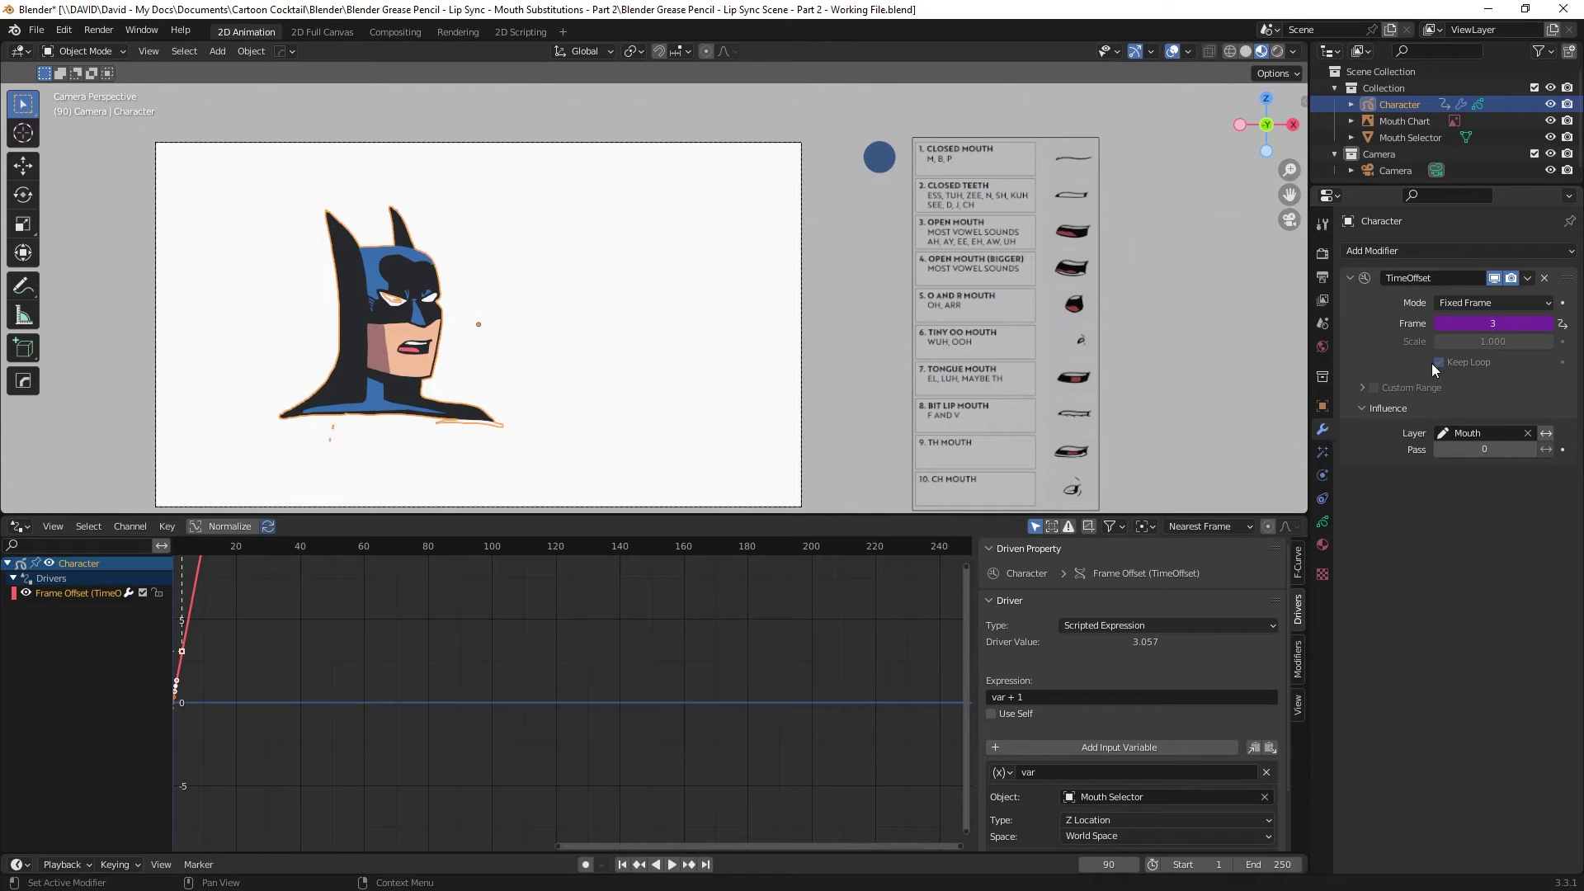
click(1570, 221)
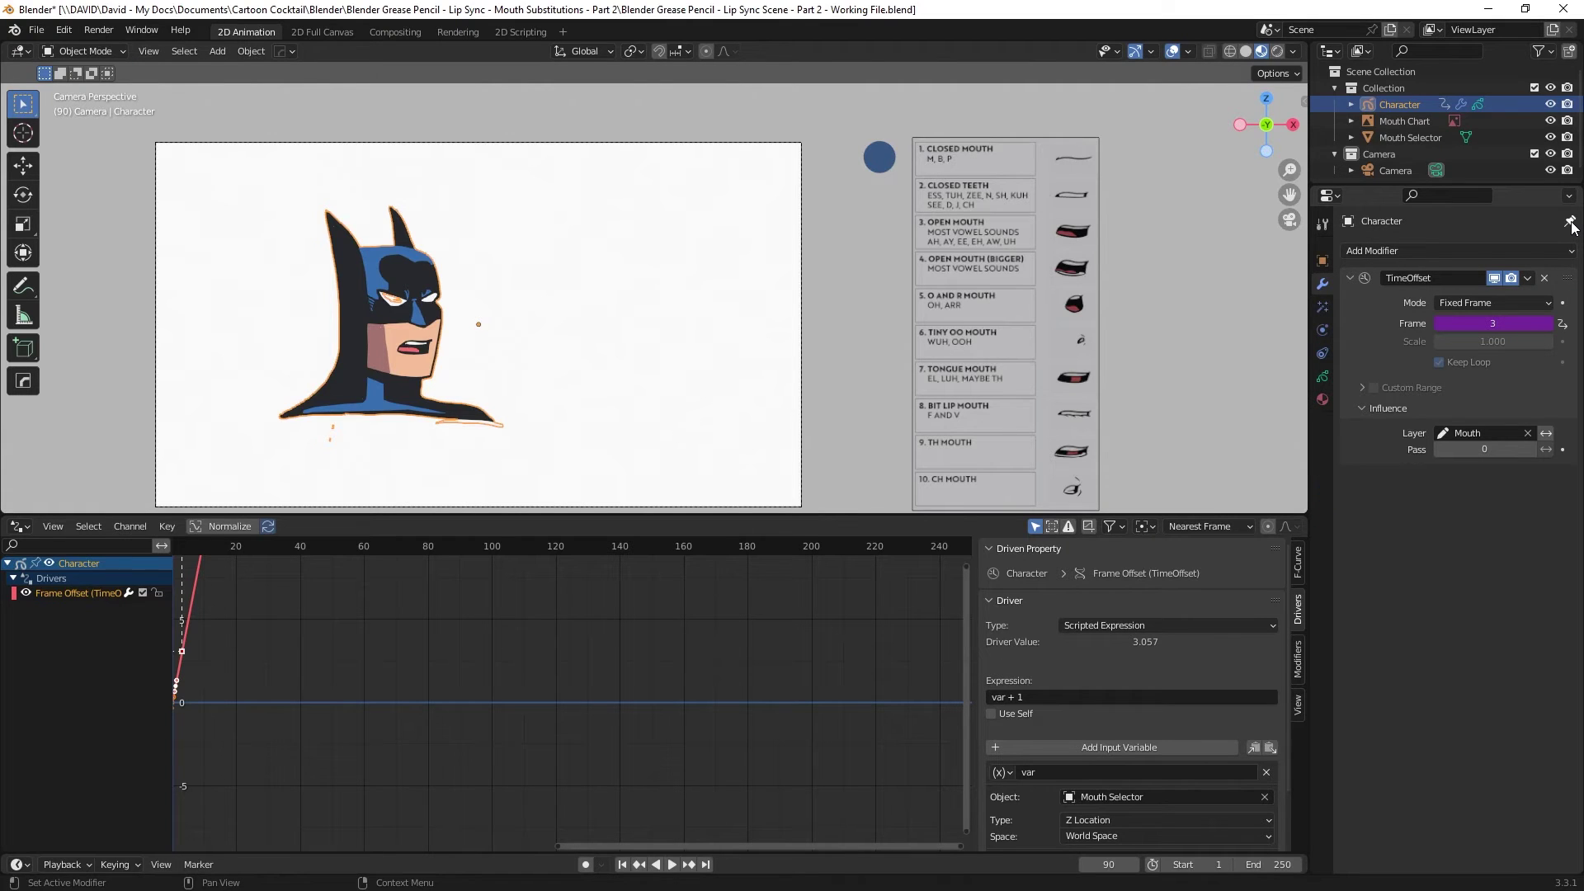
- Alternate the selection between the Character and the Mouth Selector to check the pinned modifier properties
click(1391, 124)
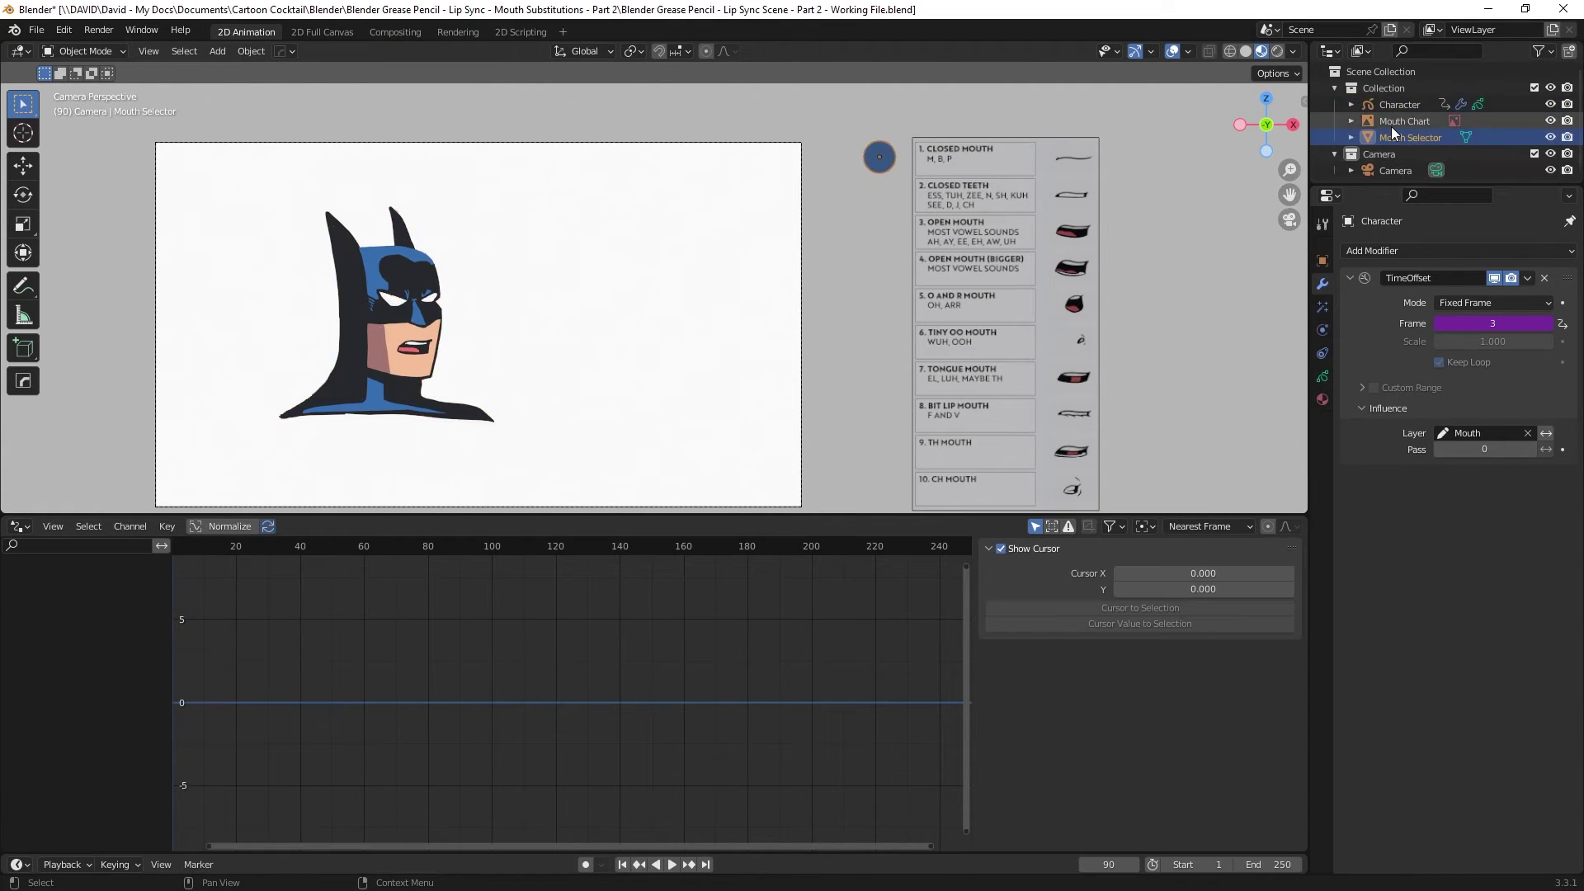
click(1394, 107)
click(1398, 138)
click(1401, 107)
- Move the Mouth Selector up and down beside the mouth chart to test the mouth switching, finishing beside the Closed Mouth row
click(879, 164)
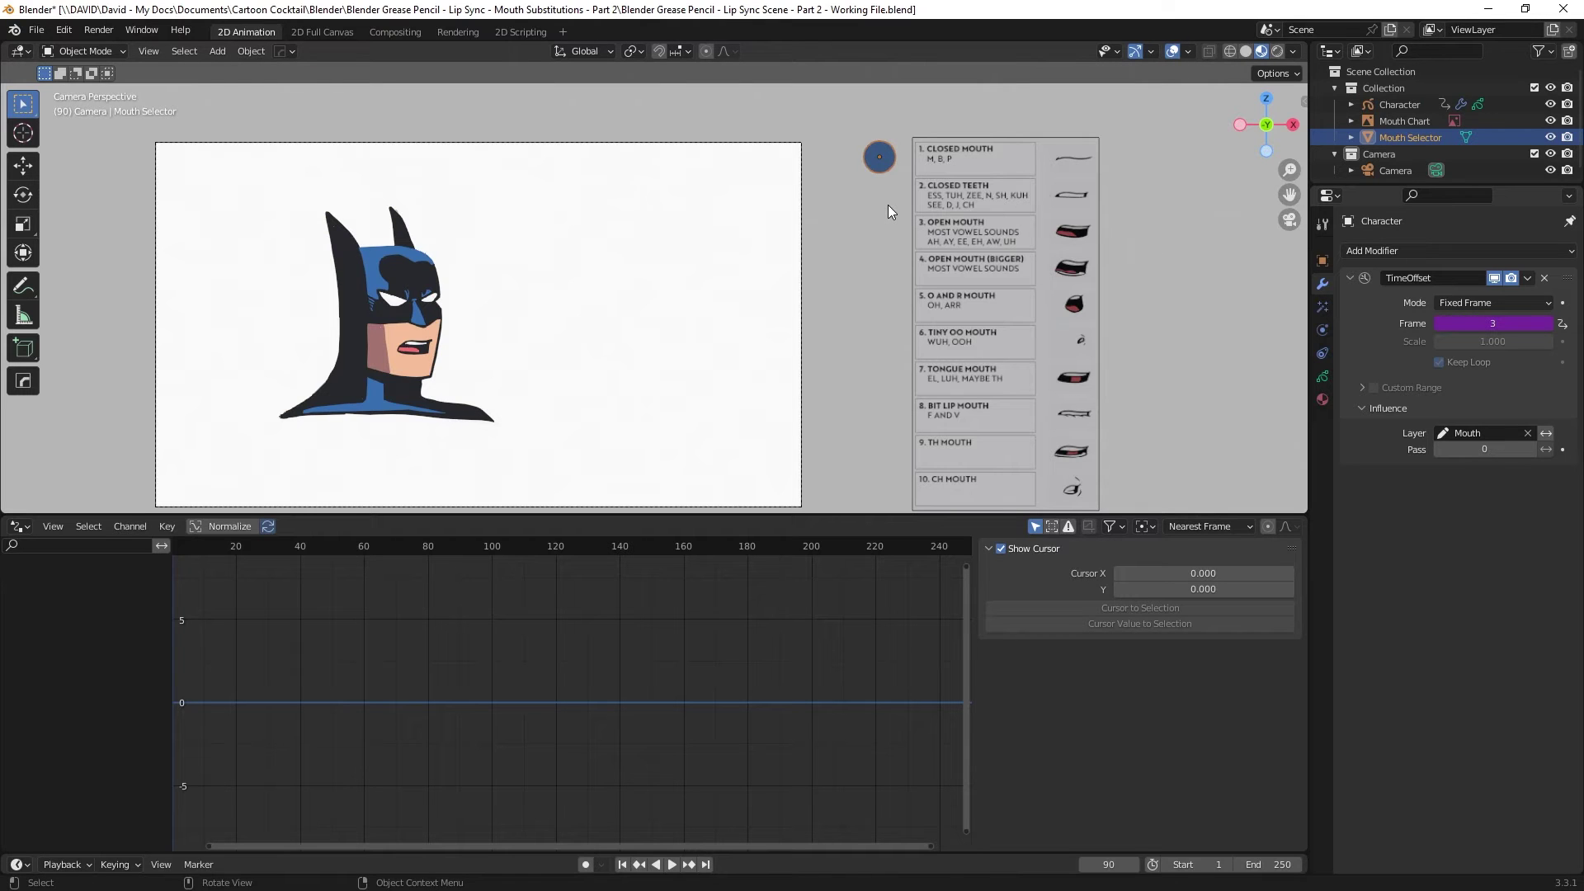
key(g)
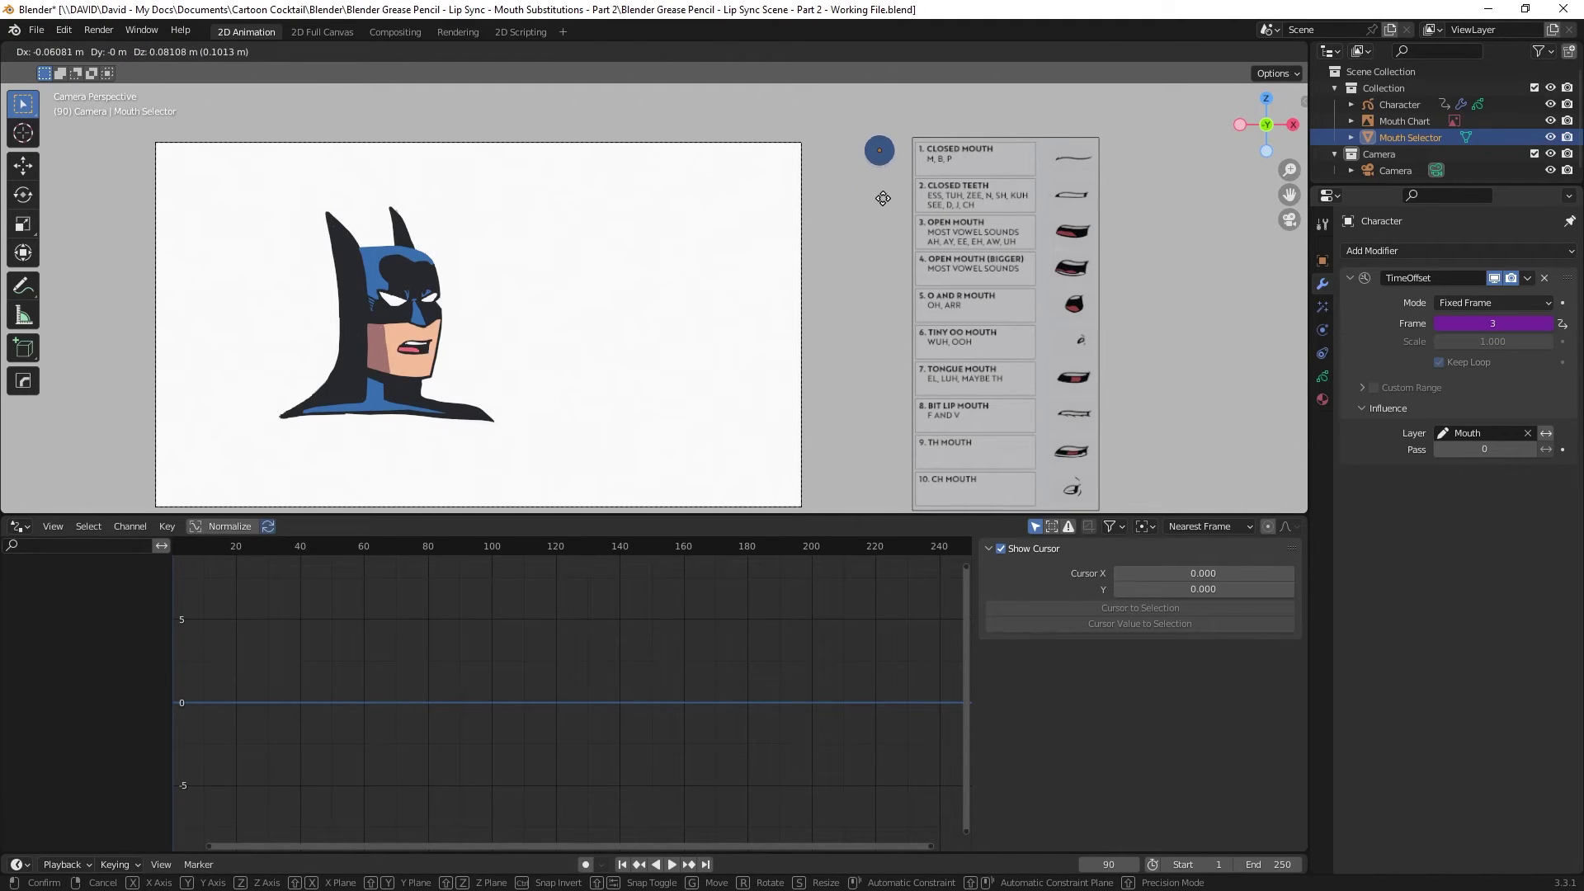
click(885, 140)
key(g)
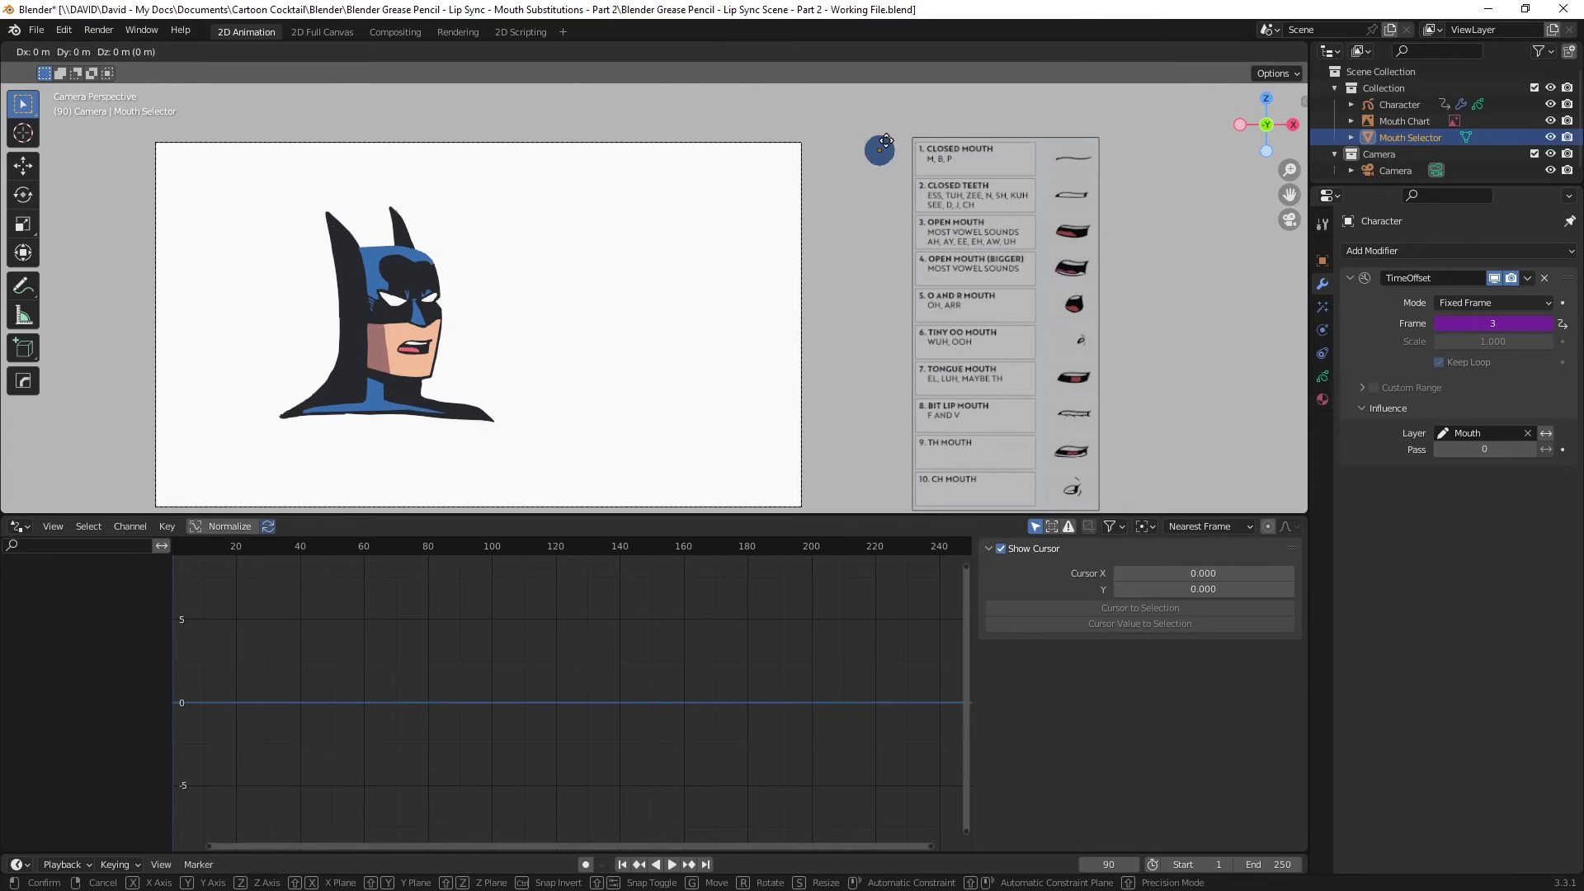
click(897, 258)
key(g)
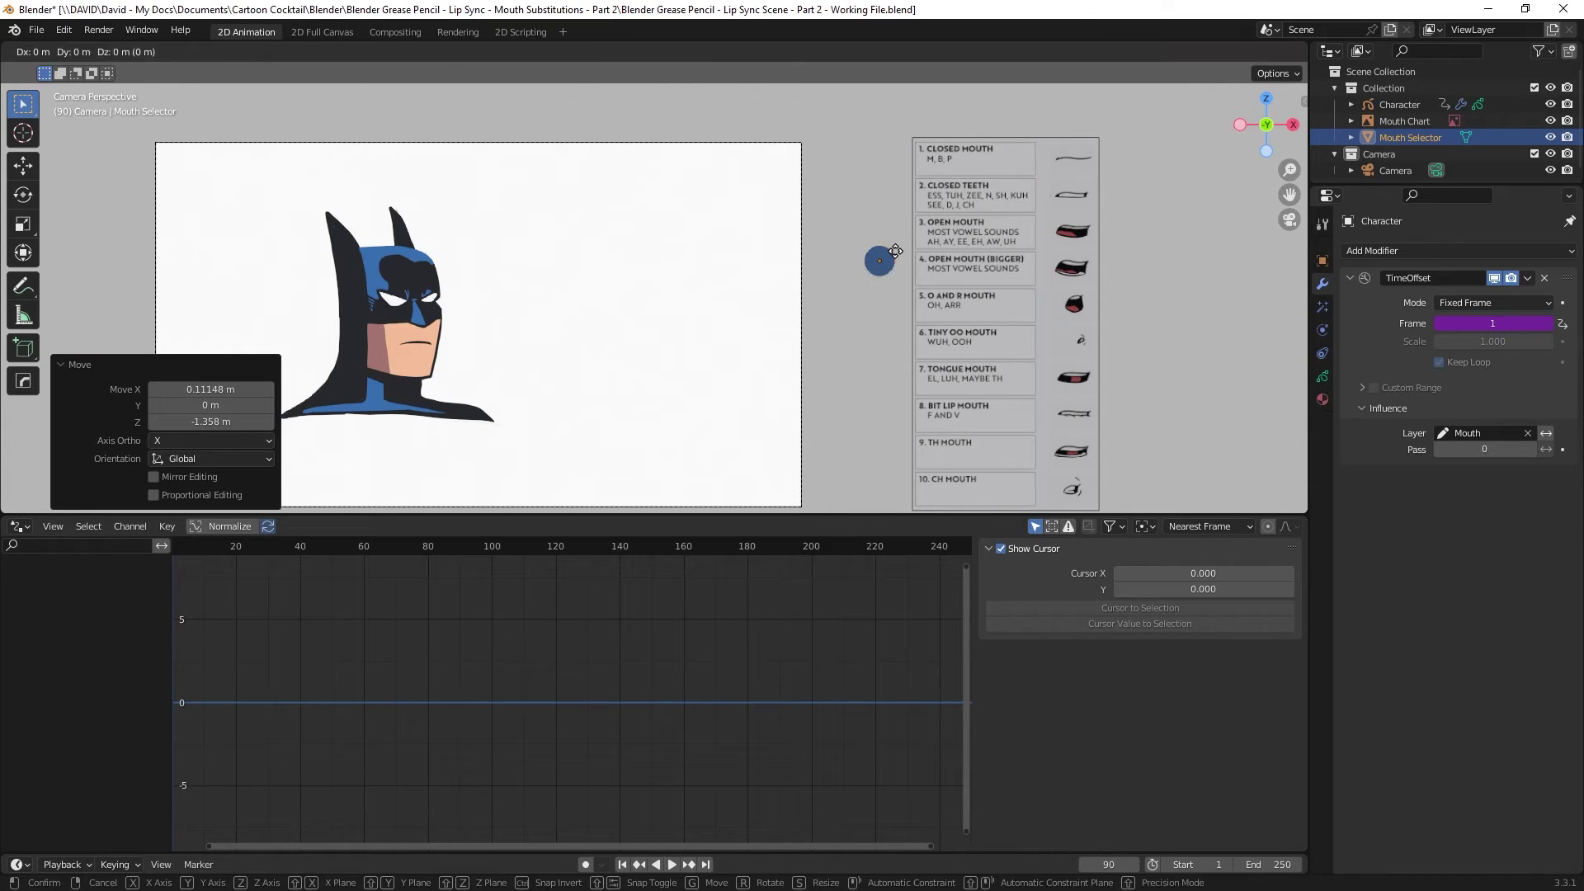
click(897, 214)
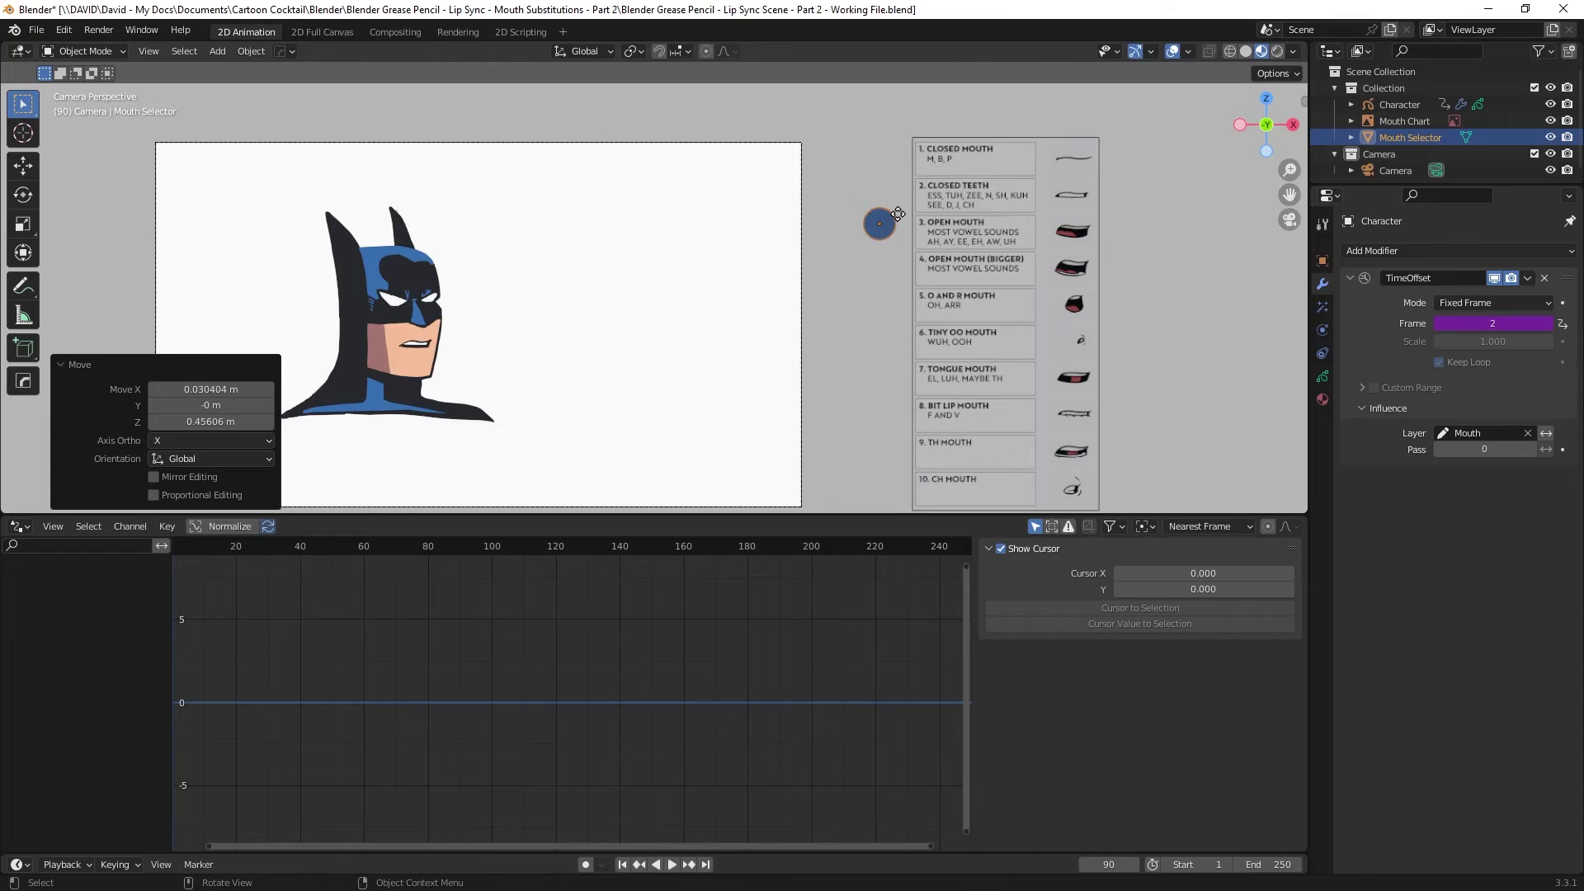
key(g)
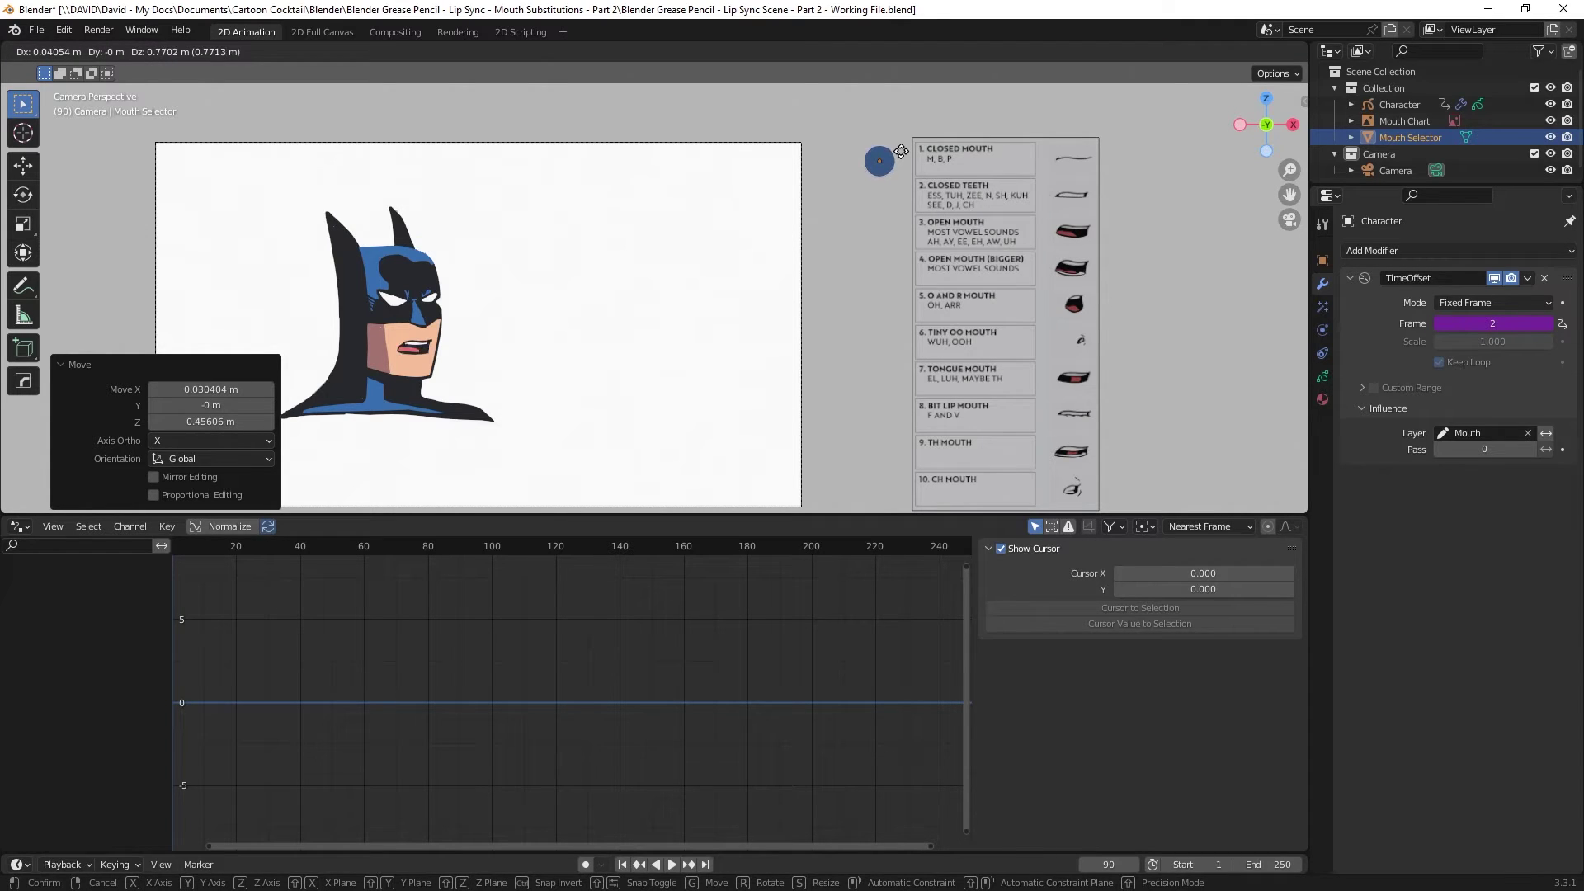
click(901, 150)
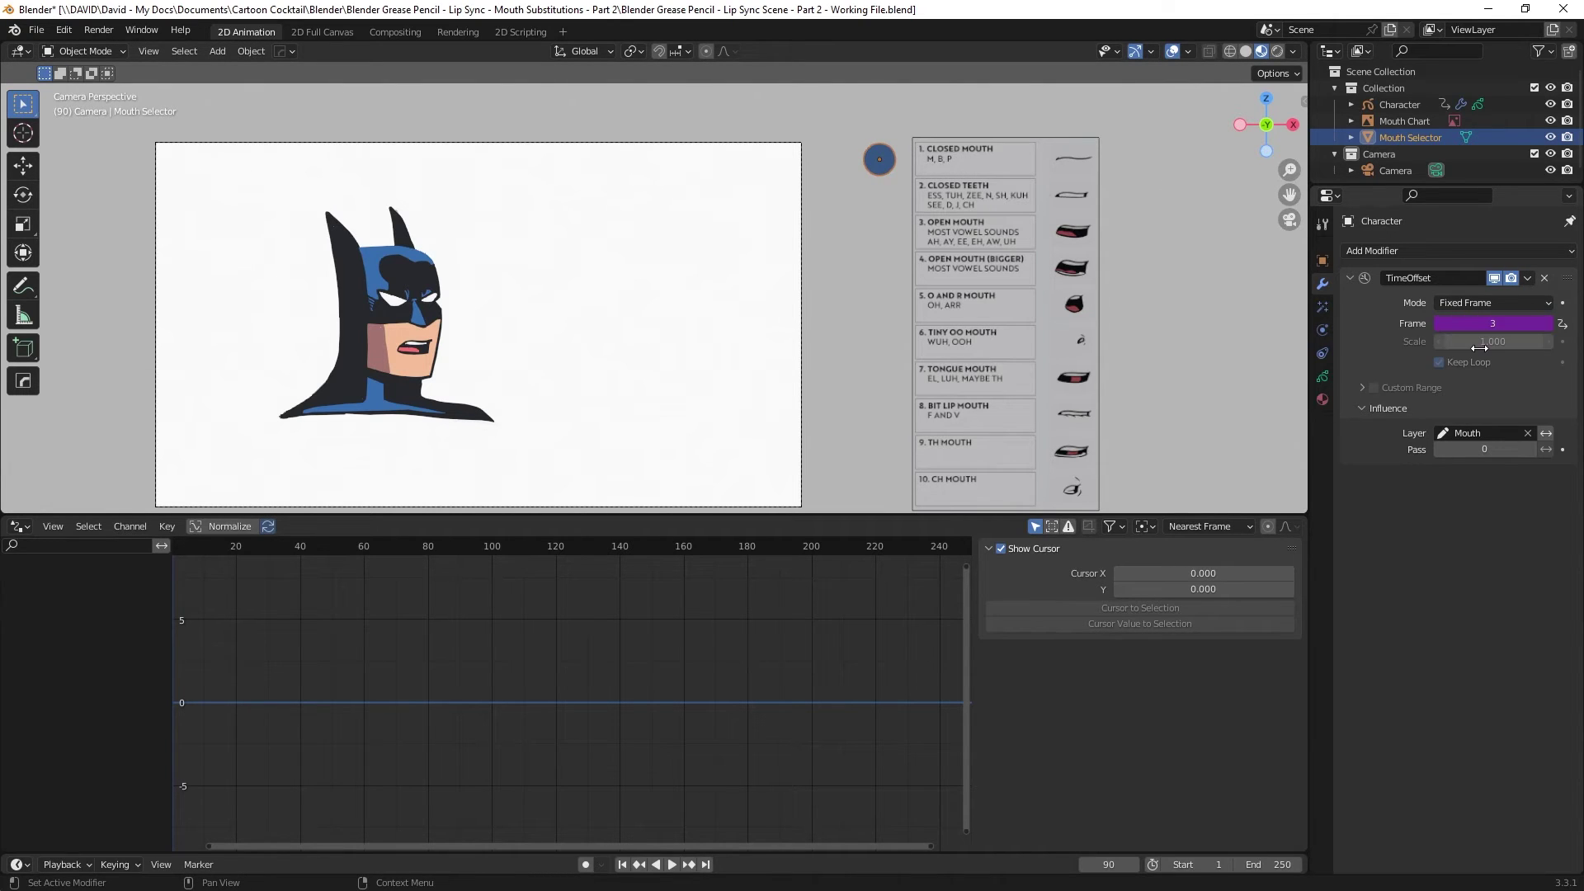
- Set the expression of the Character's Frame Offset driver to var -1
click(1392, 105)
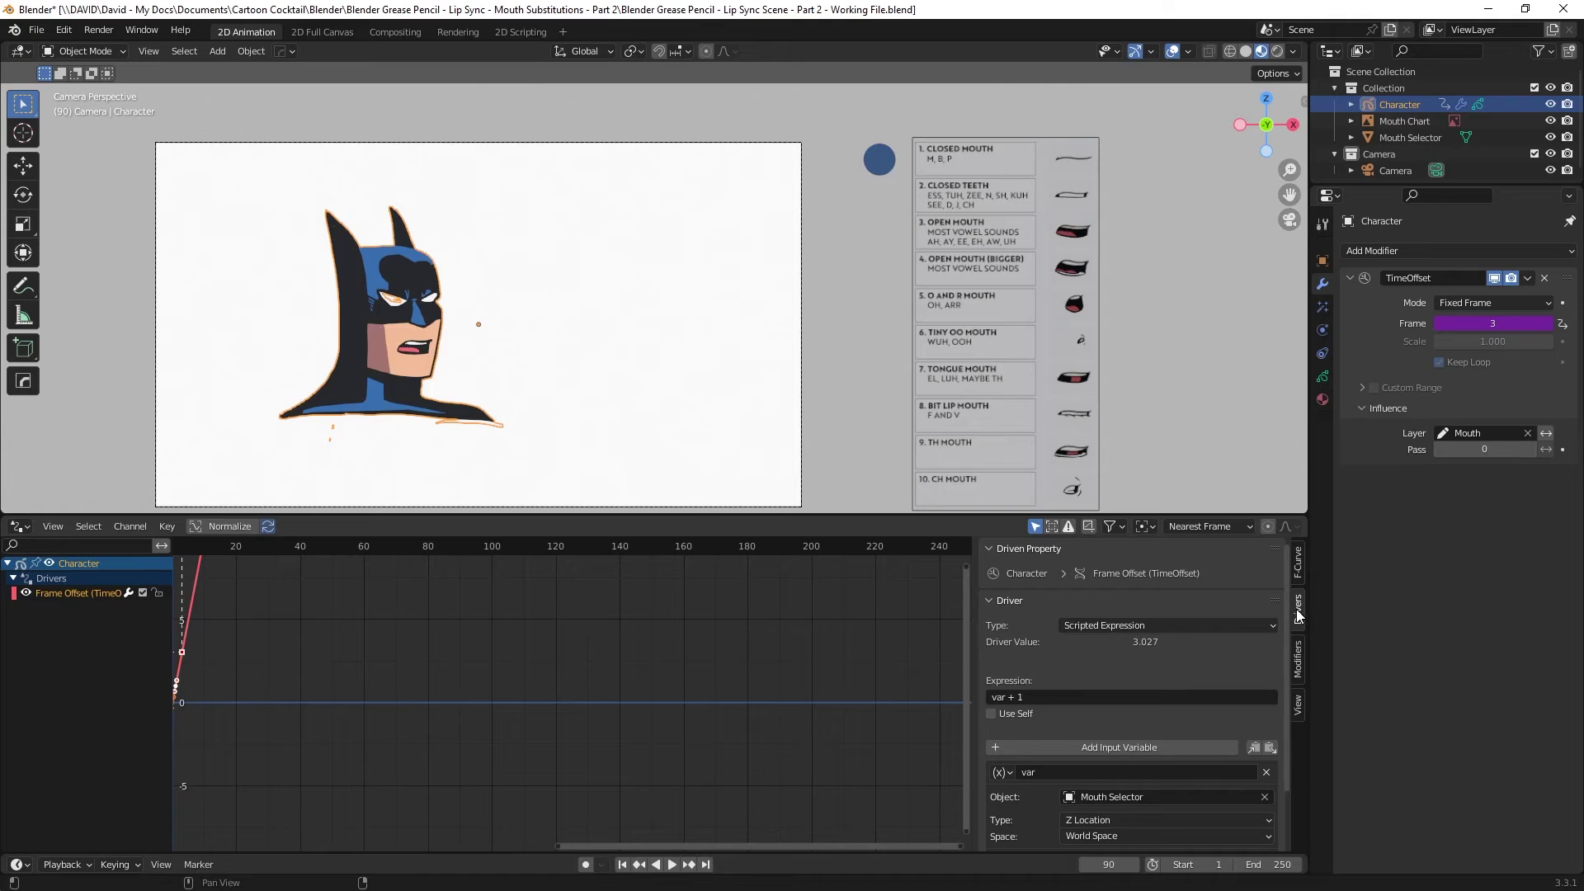
click(1027, 696)
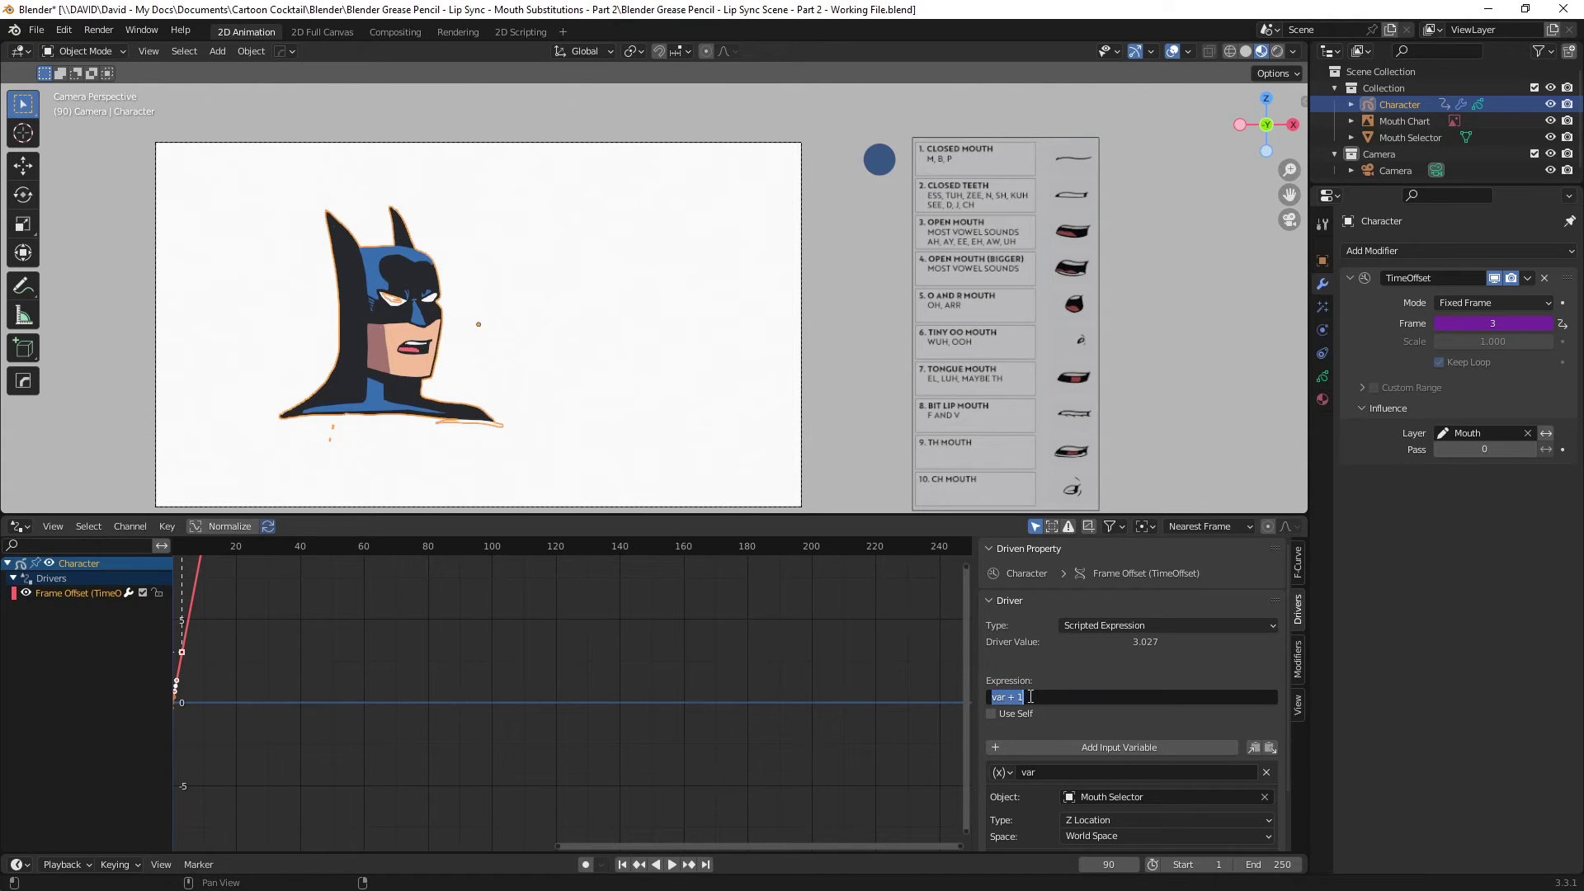
click(1031, 695)
key(BackSpace)
key(BackSpace)
text(-1)
key(Return)
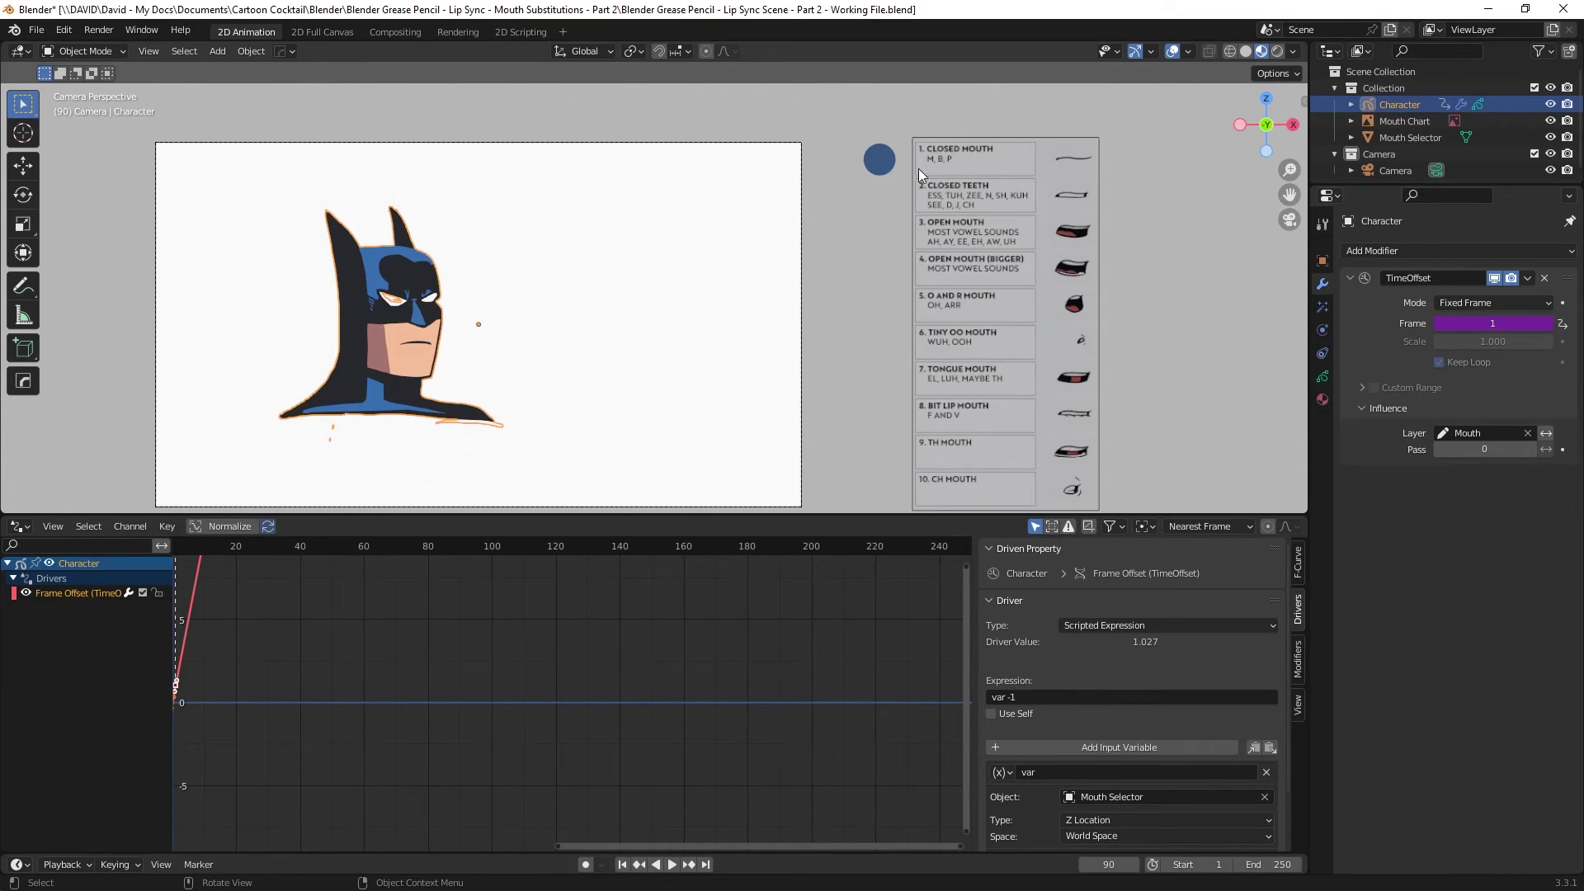
- Test the driver by moving the Mouth Selector down between the Closed Teeth and Open Mouth rows and back up to Closed Mouth
click(886, 165)
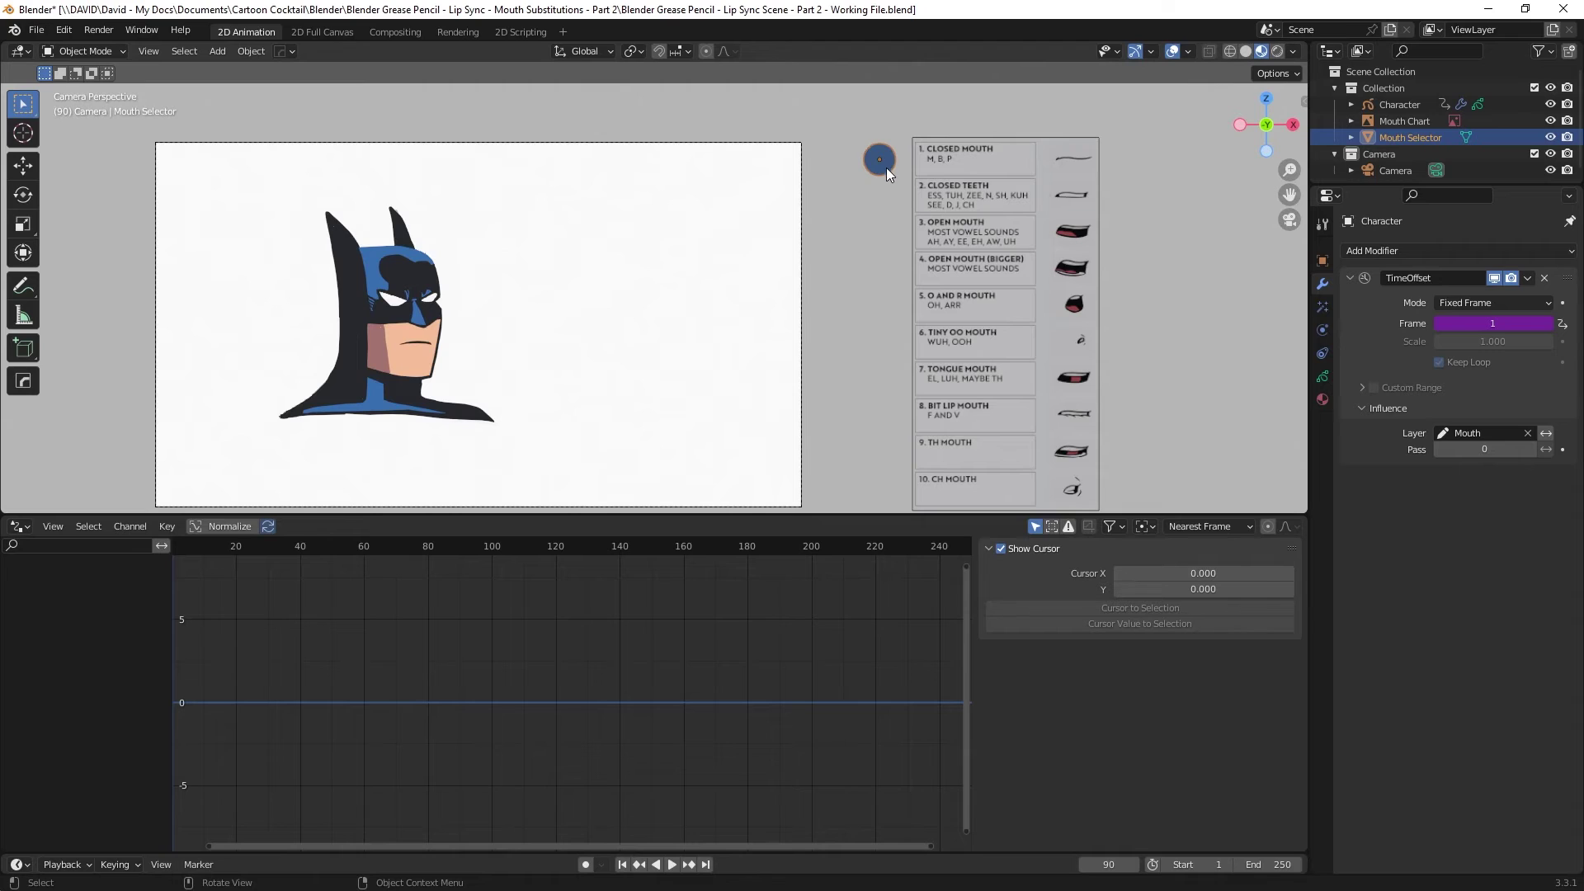
key(g)
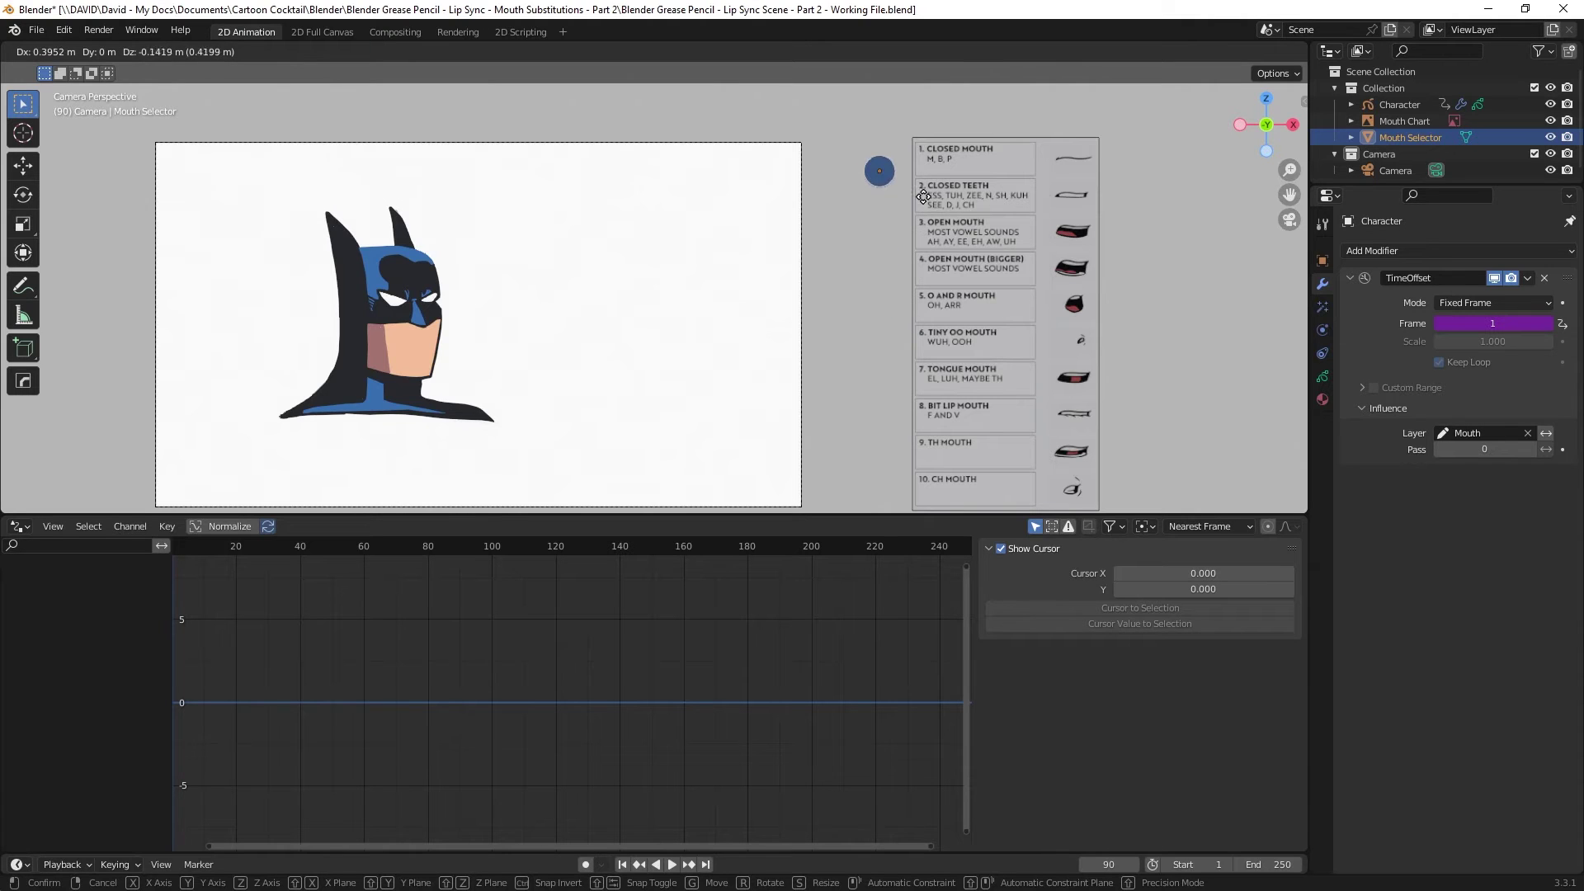
click(922, 245)
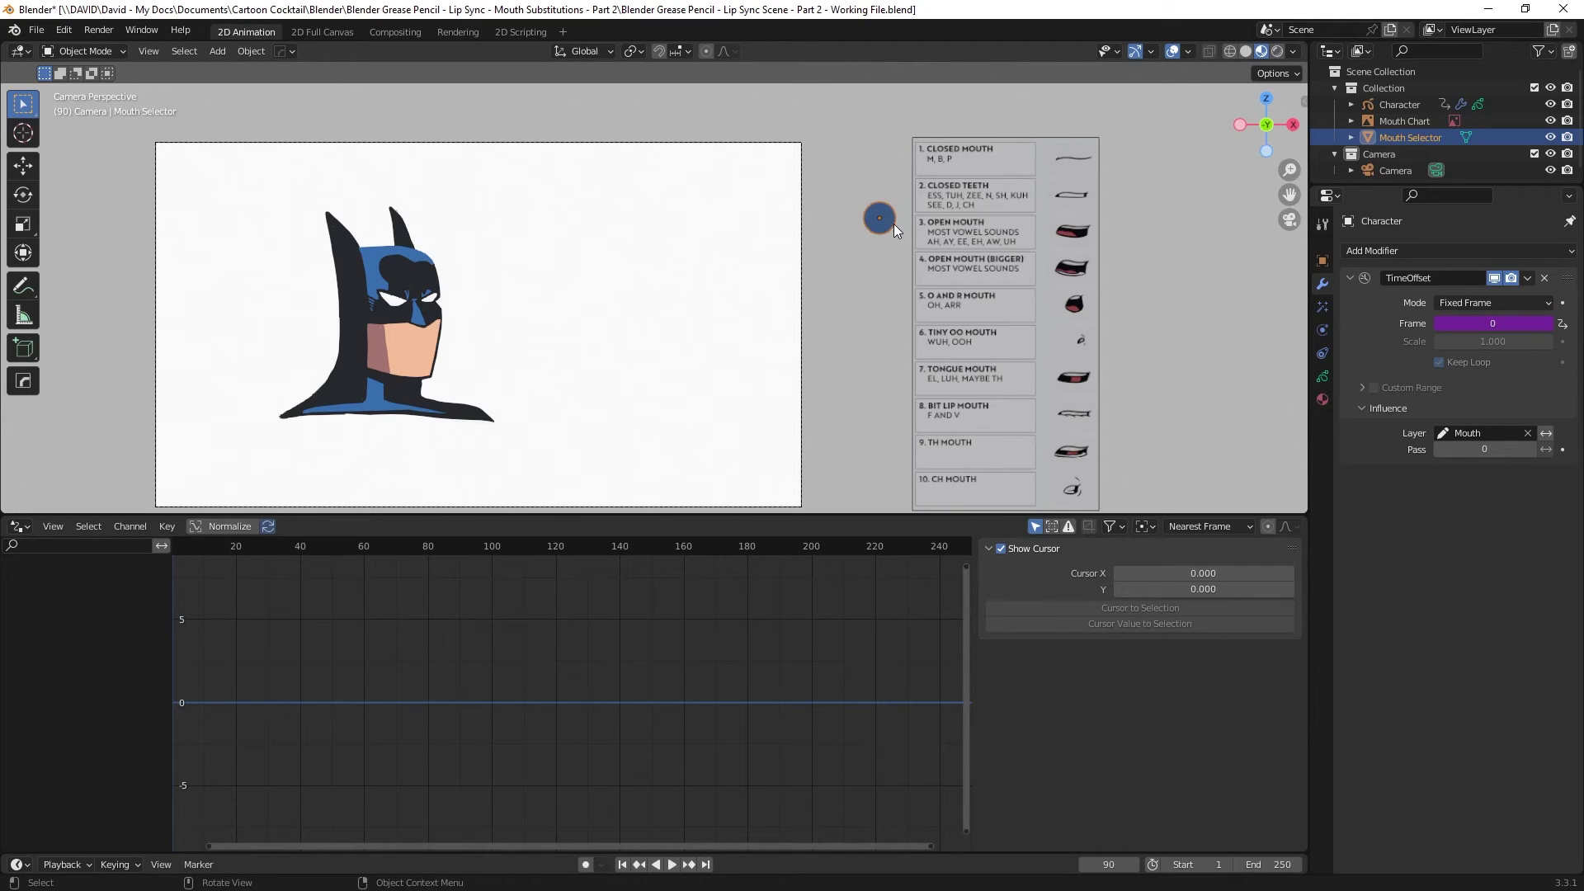
drag(894, 225, 906, 165)
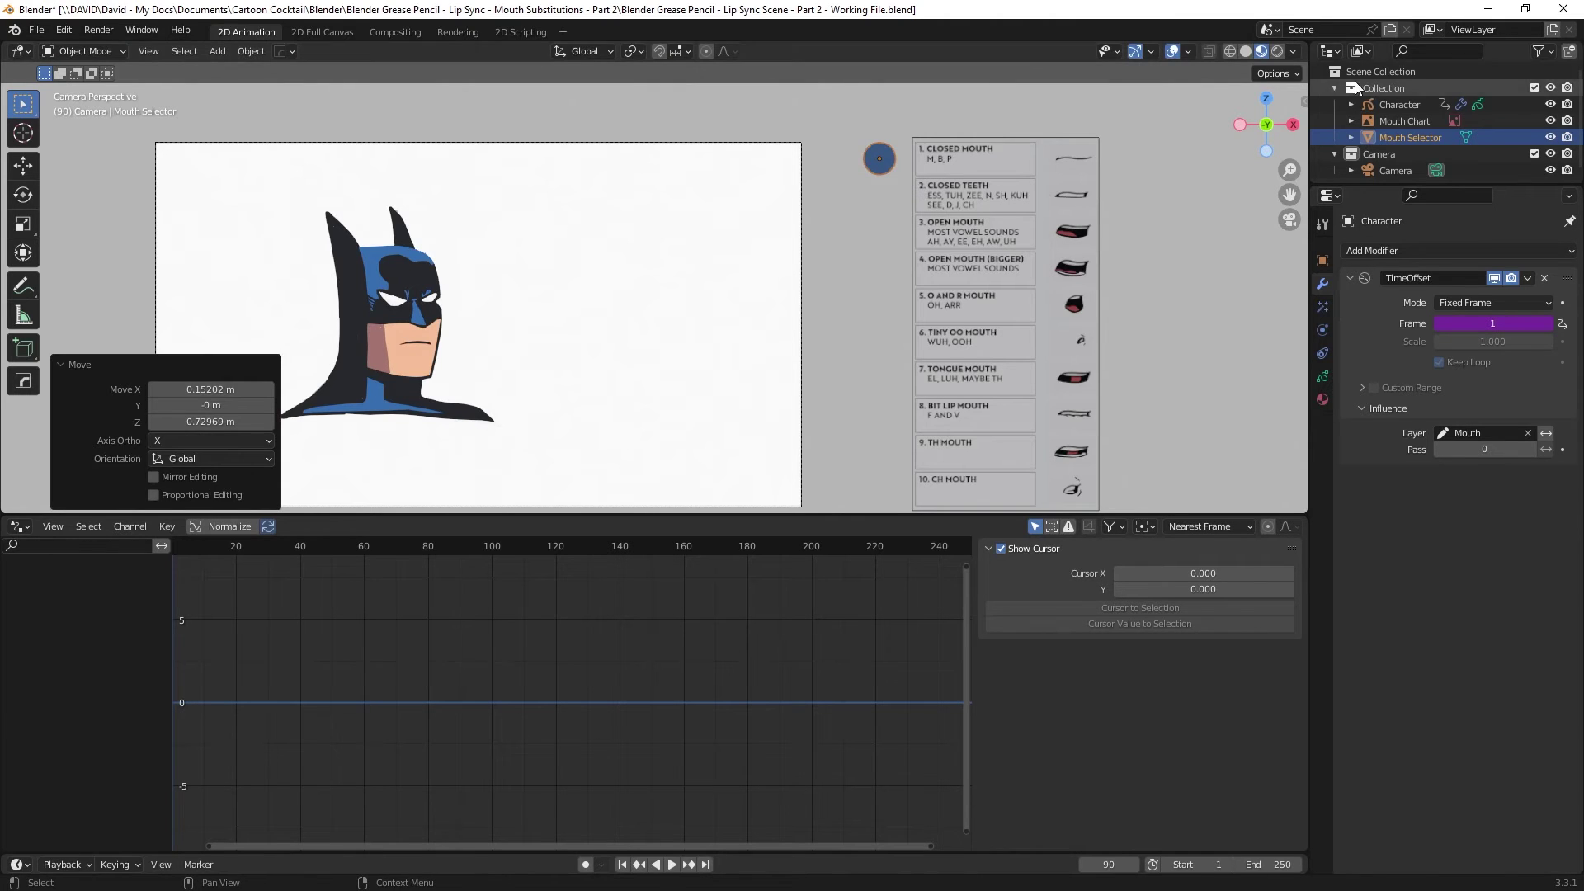
- Add a Generator modifier to the Character's Frame Offset driver curve and set its x^1 coefficient to -1
click(1411, 106)
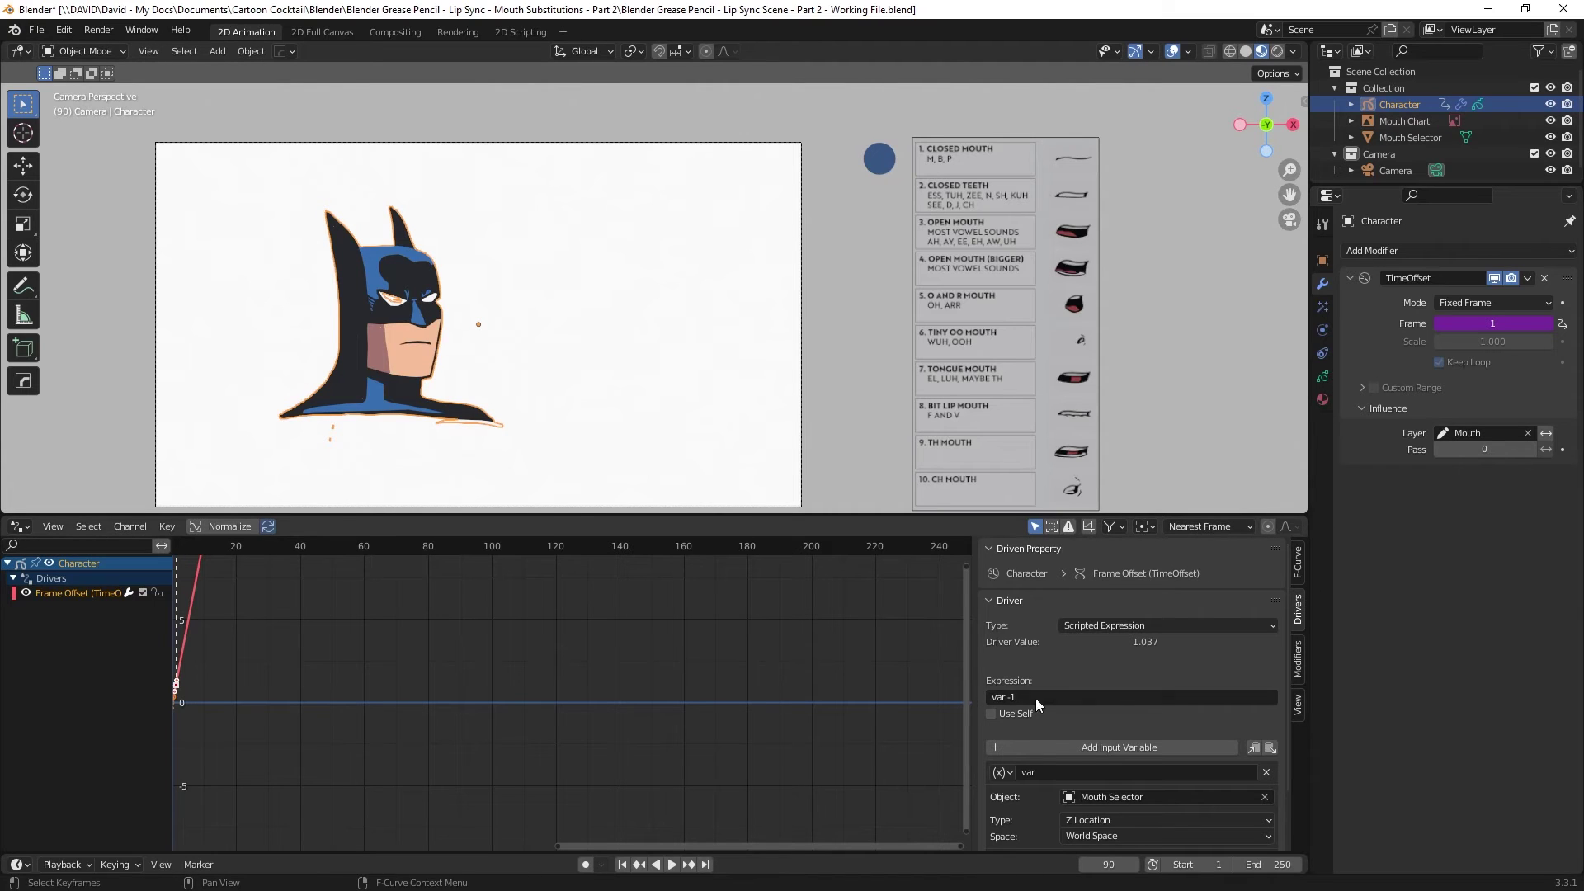
click(1300, 651)
click(1109, 549)
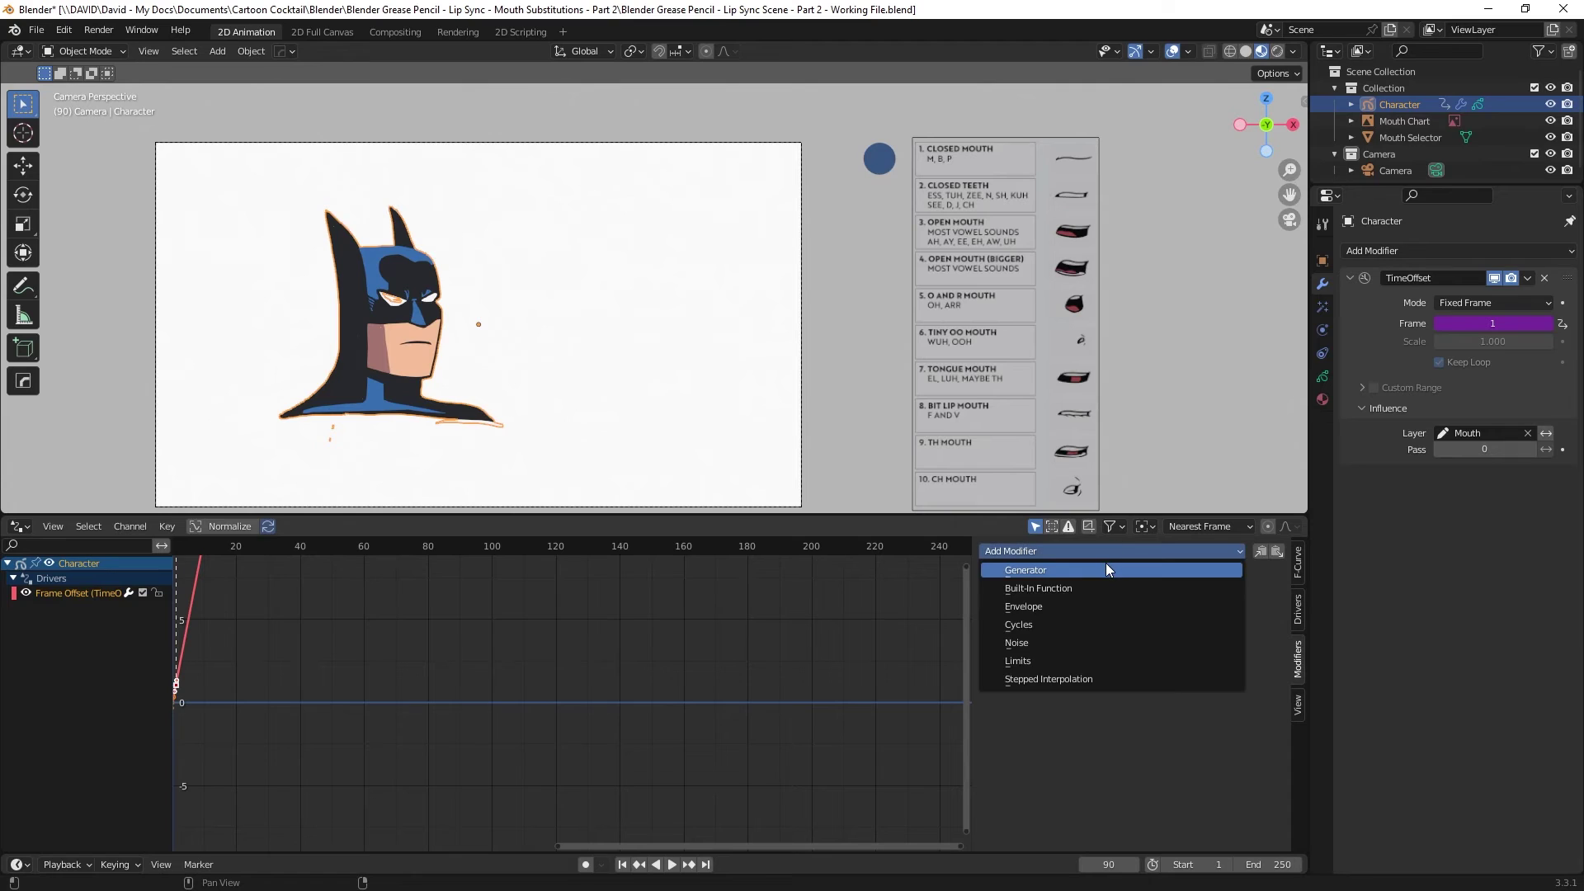
click(1105, 569)
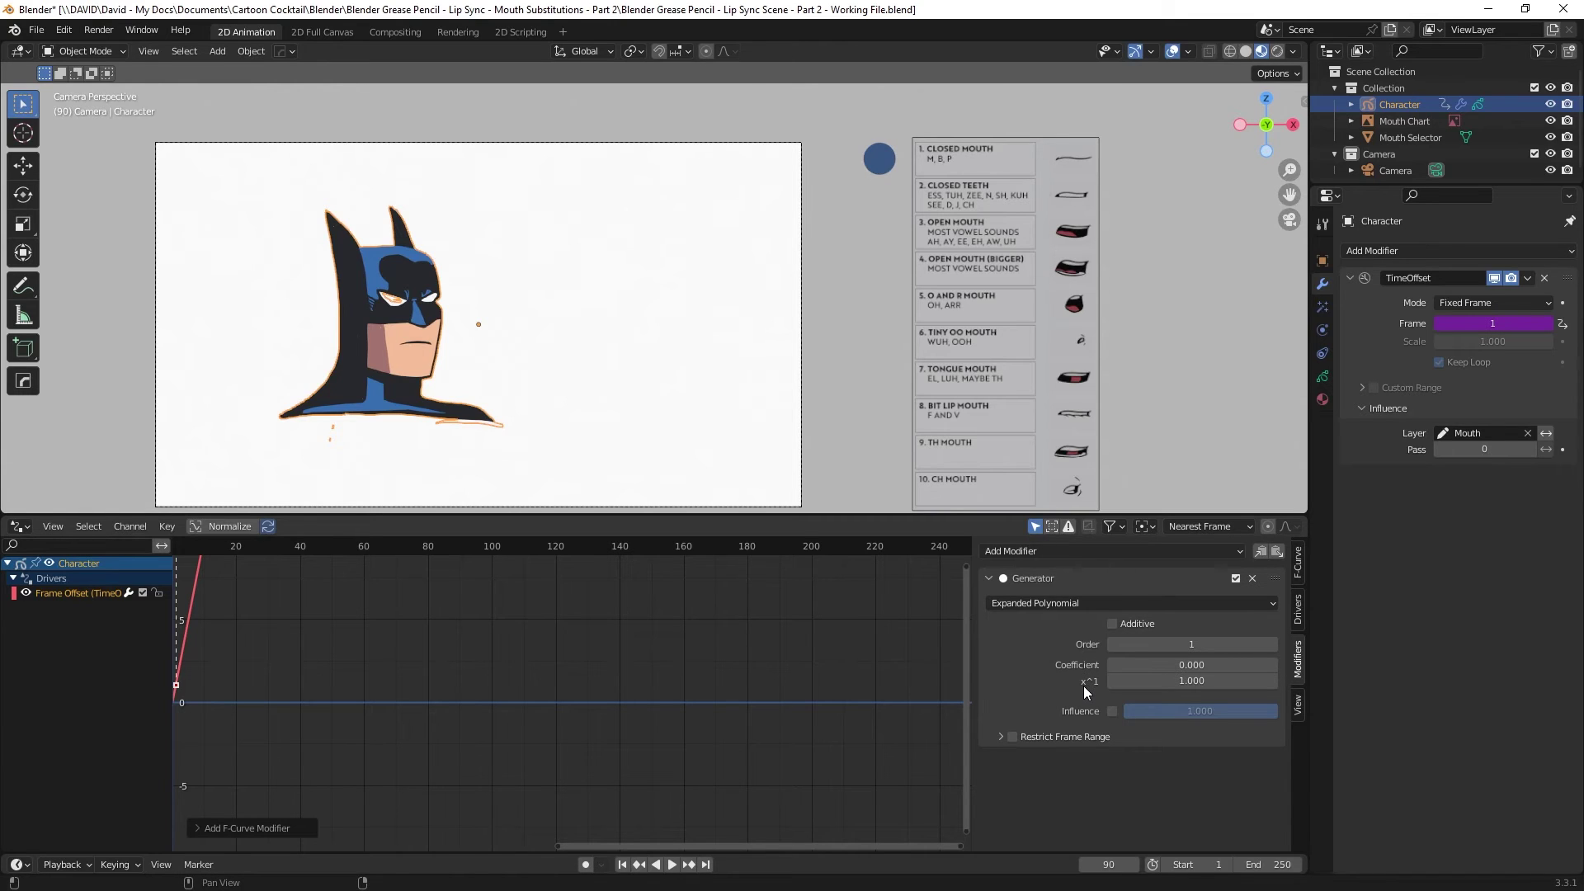
click(1200, 681)
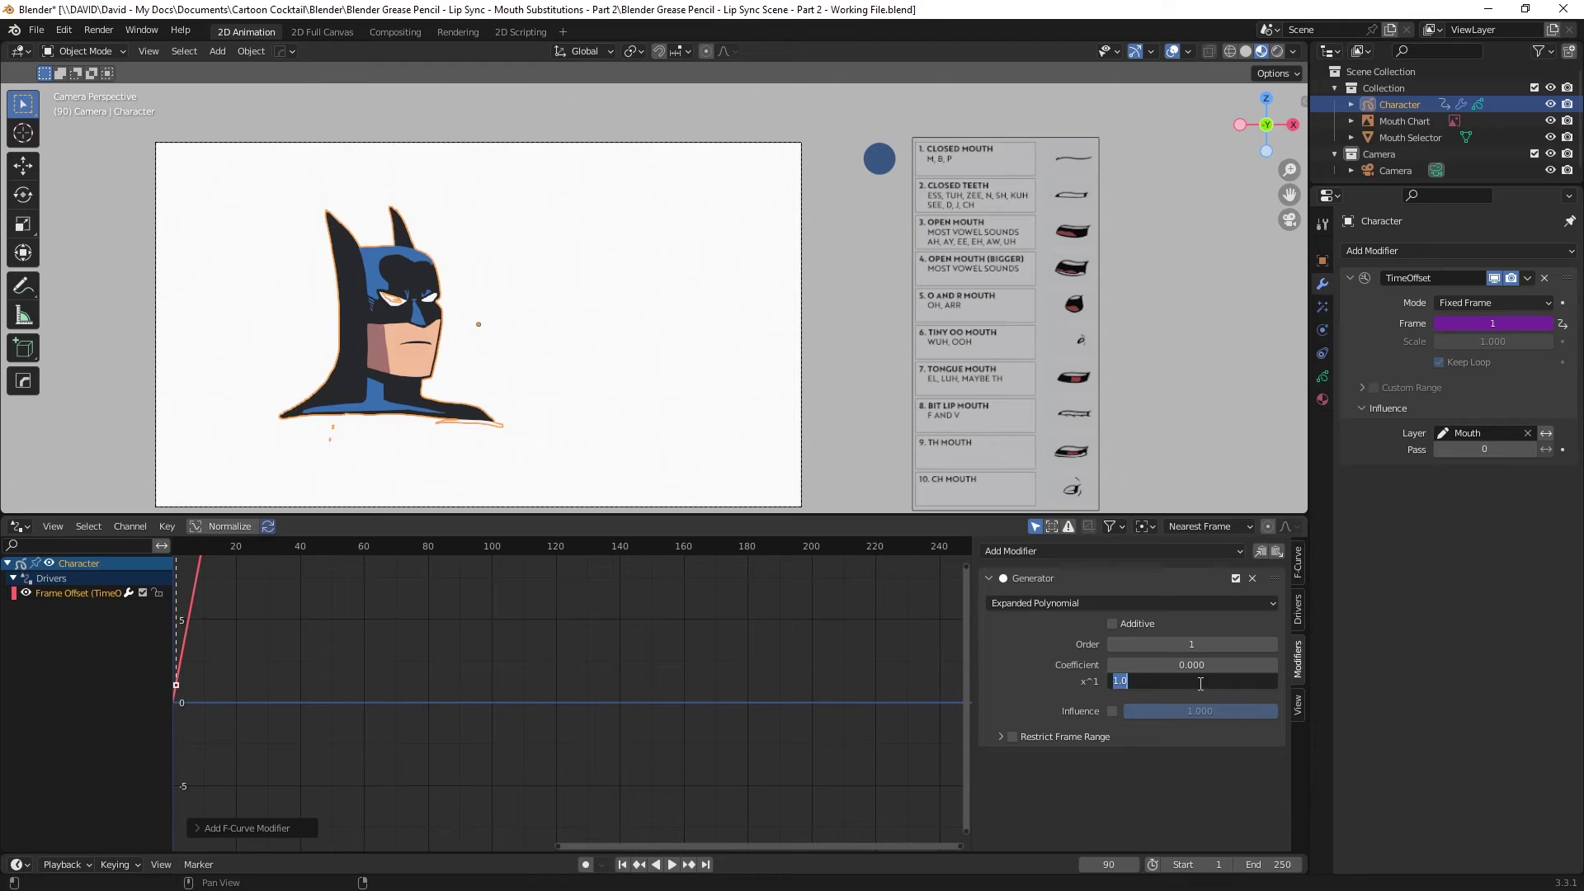
text(-1)
key(Return)
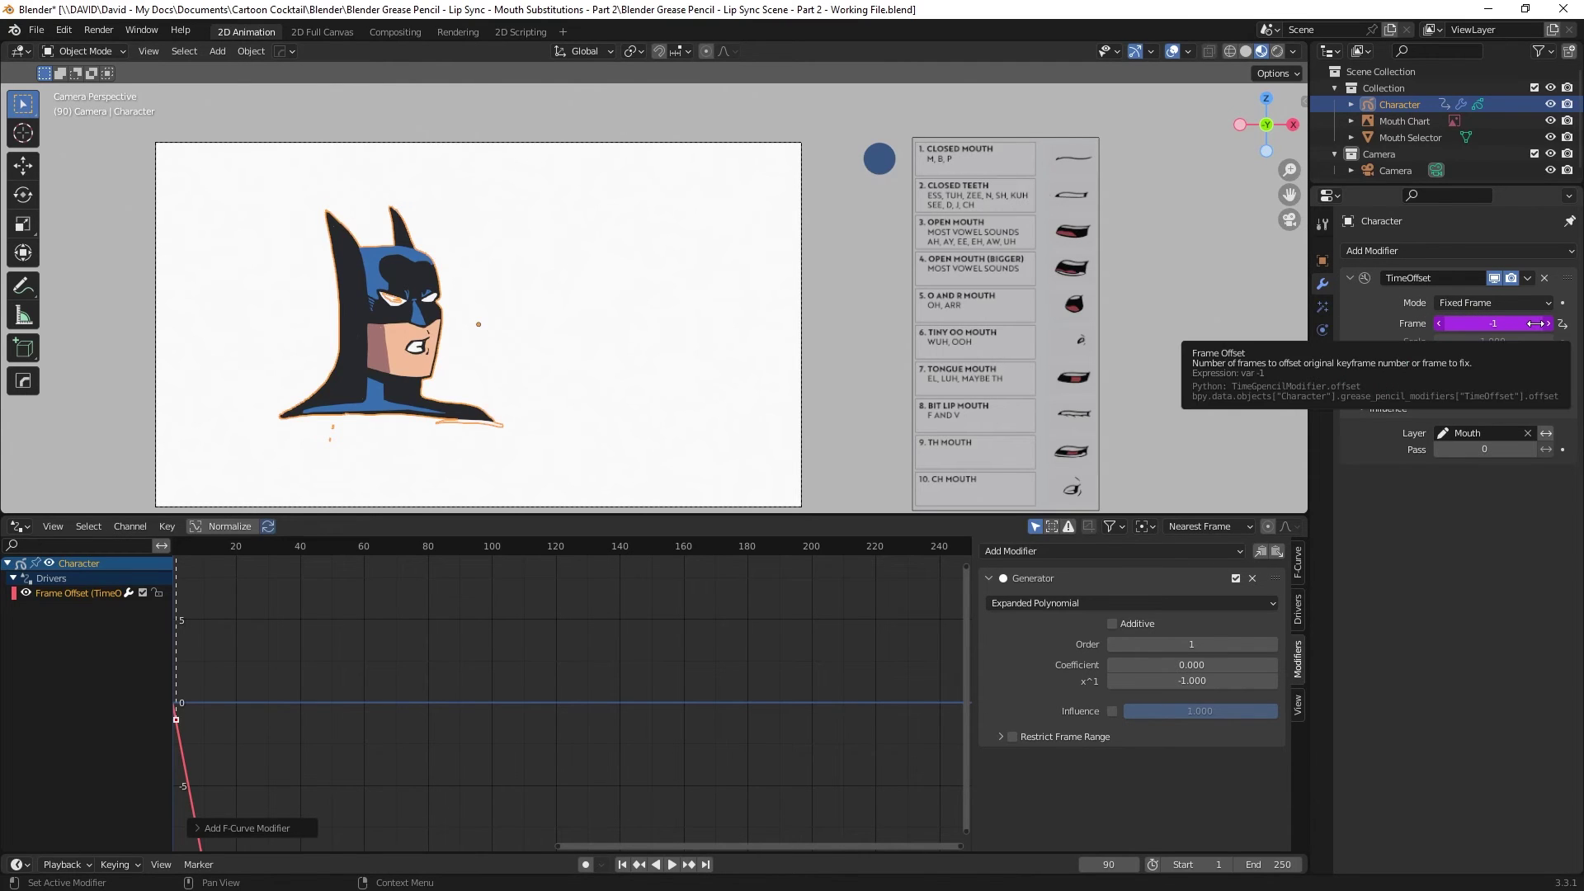
- Change the Character's Frame Offset driver expression to var -4
click(879, 159)
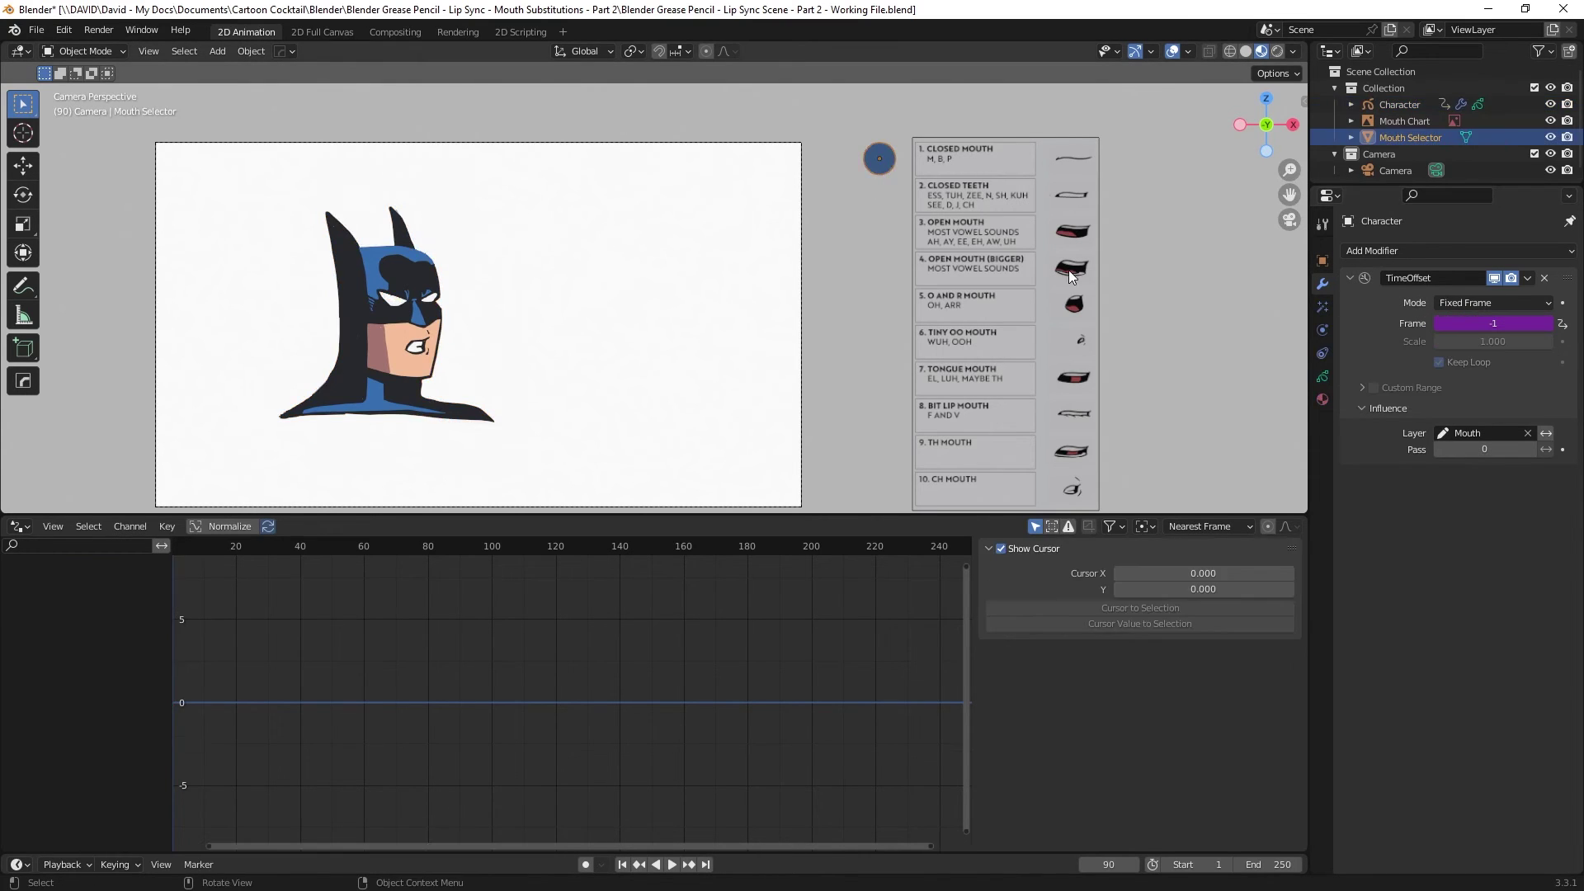
click(1379, 106)
click(1295, 626)
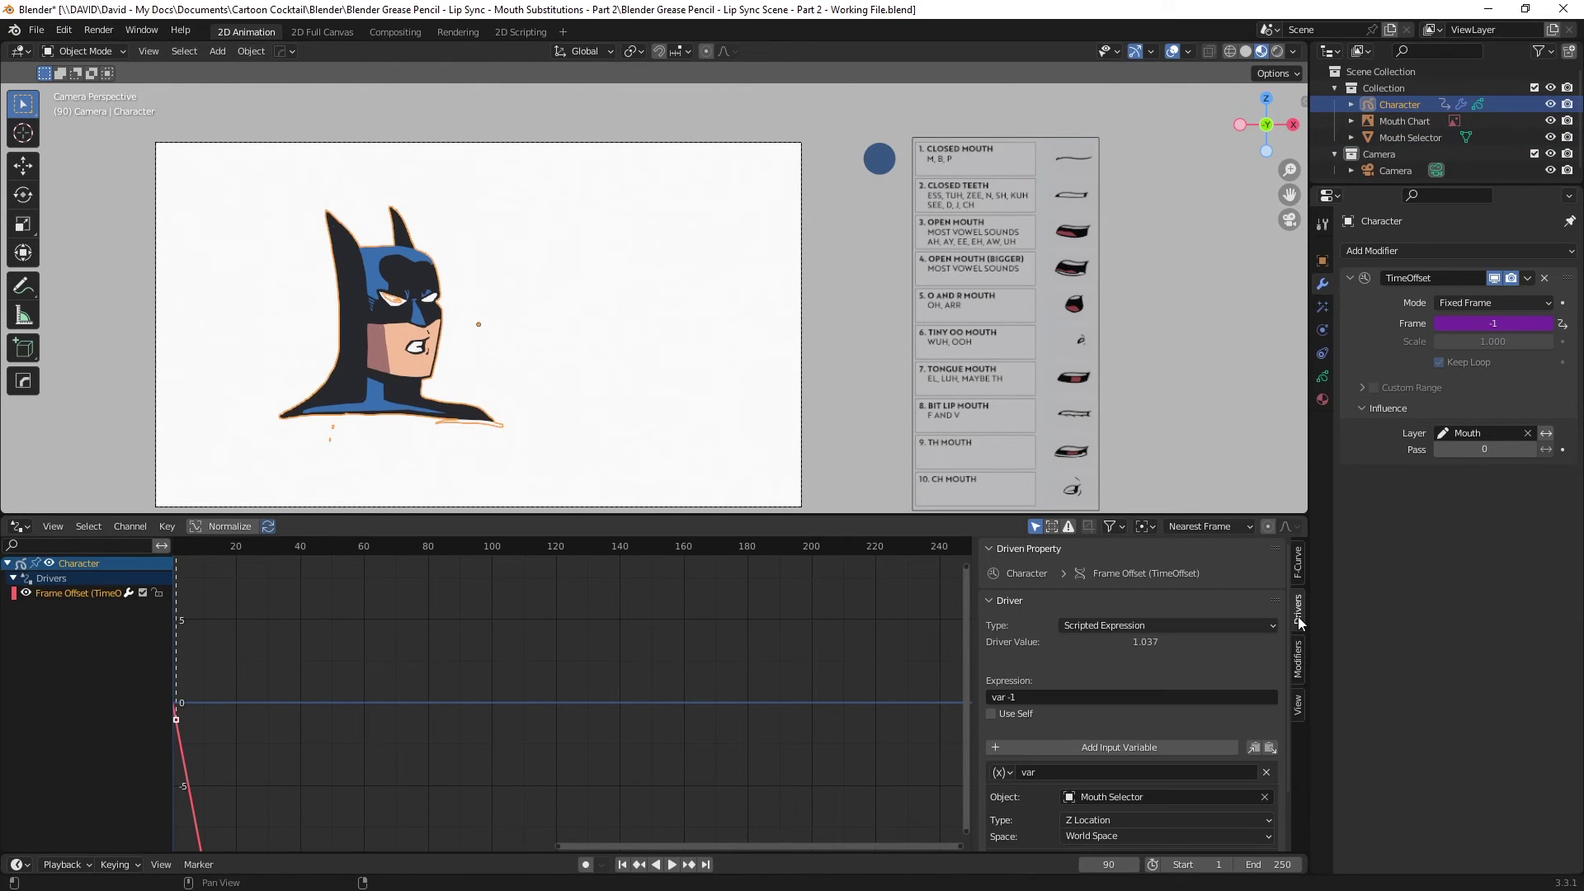
click(1135, 664)
click(1135, 663)
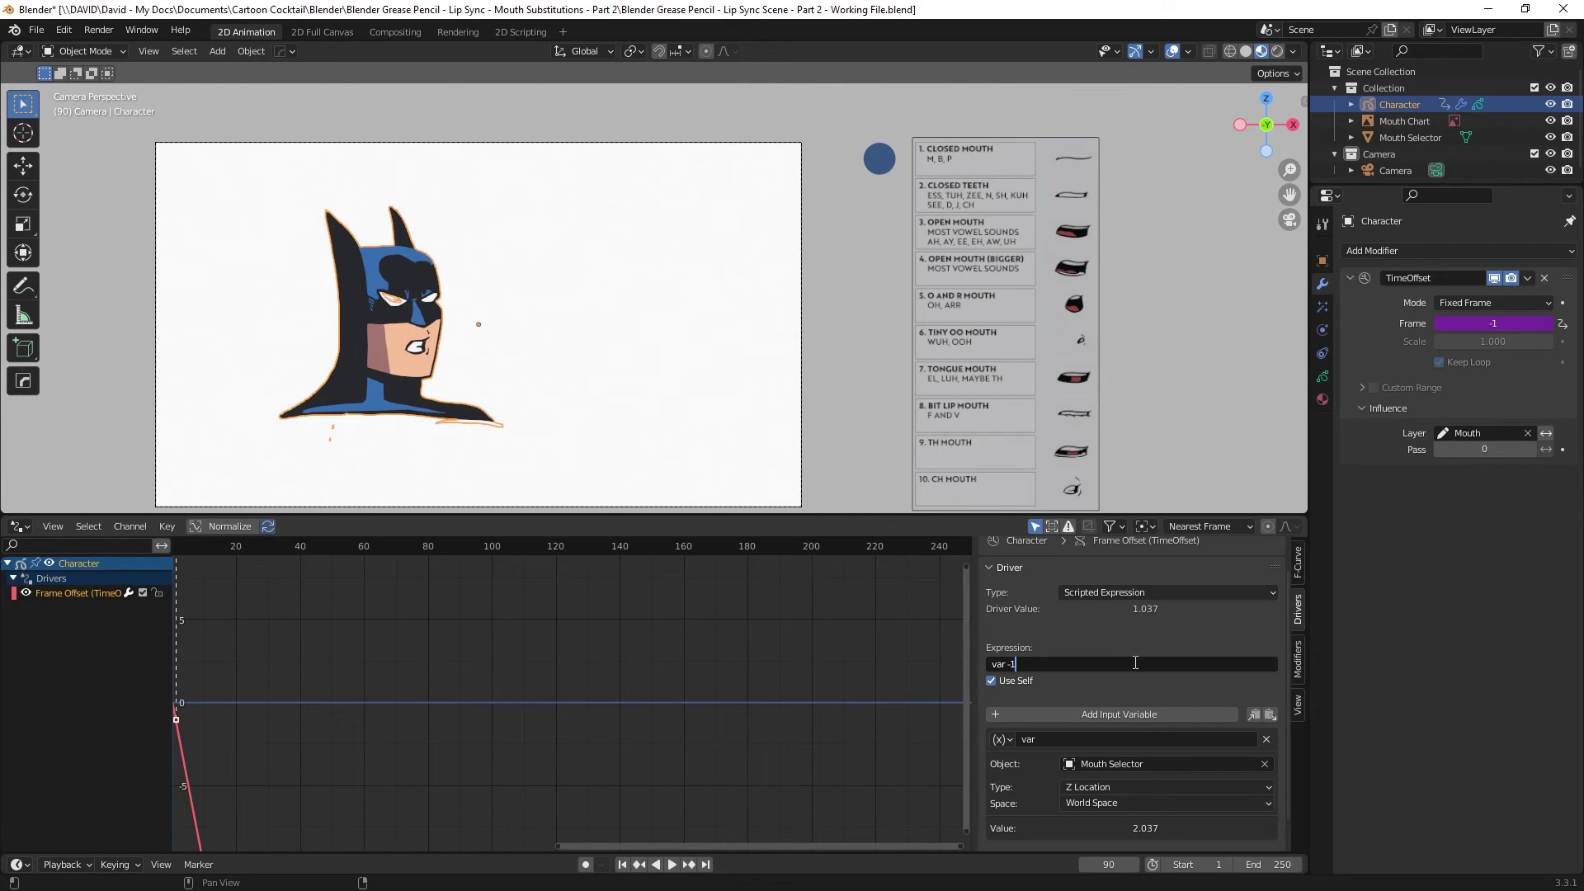
key(BackSpace)
key(BackSpace)
text(-3)
key(Return)
- Move the Mouth Selector down the full mouth chart and back beside Closed Mouth to check the mouth order
click(880, 159)
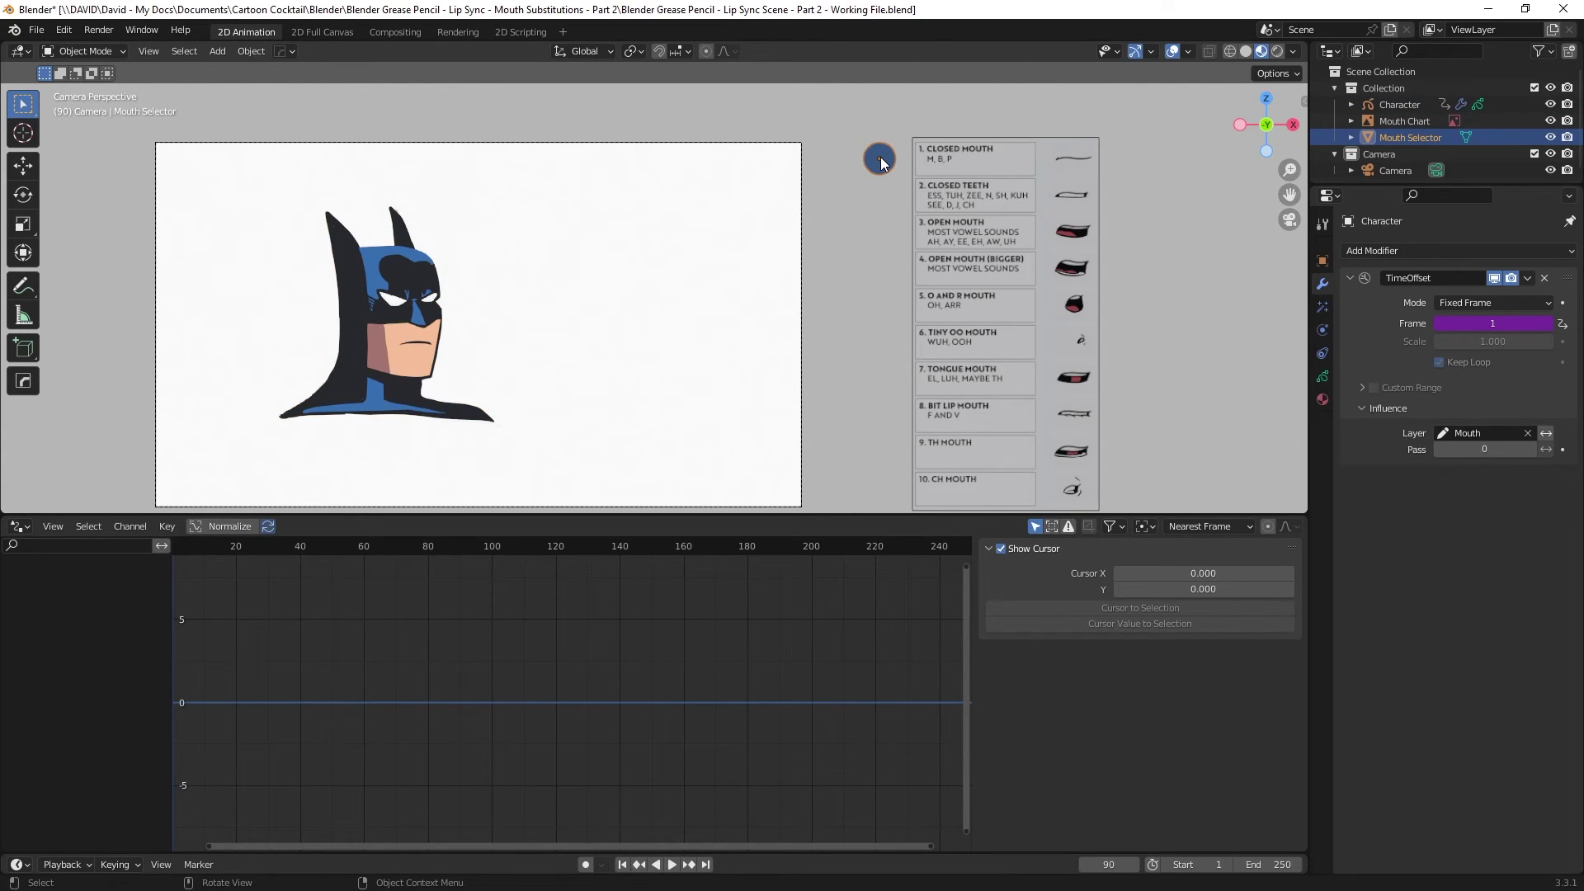
key(g)
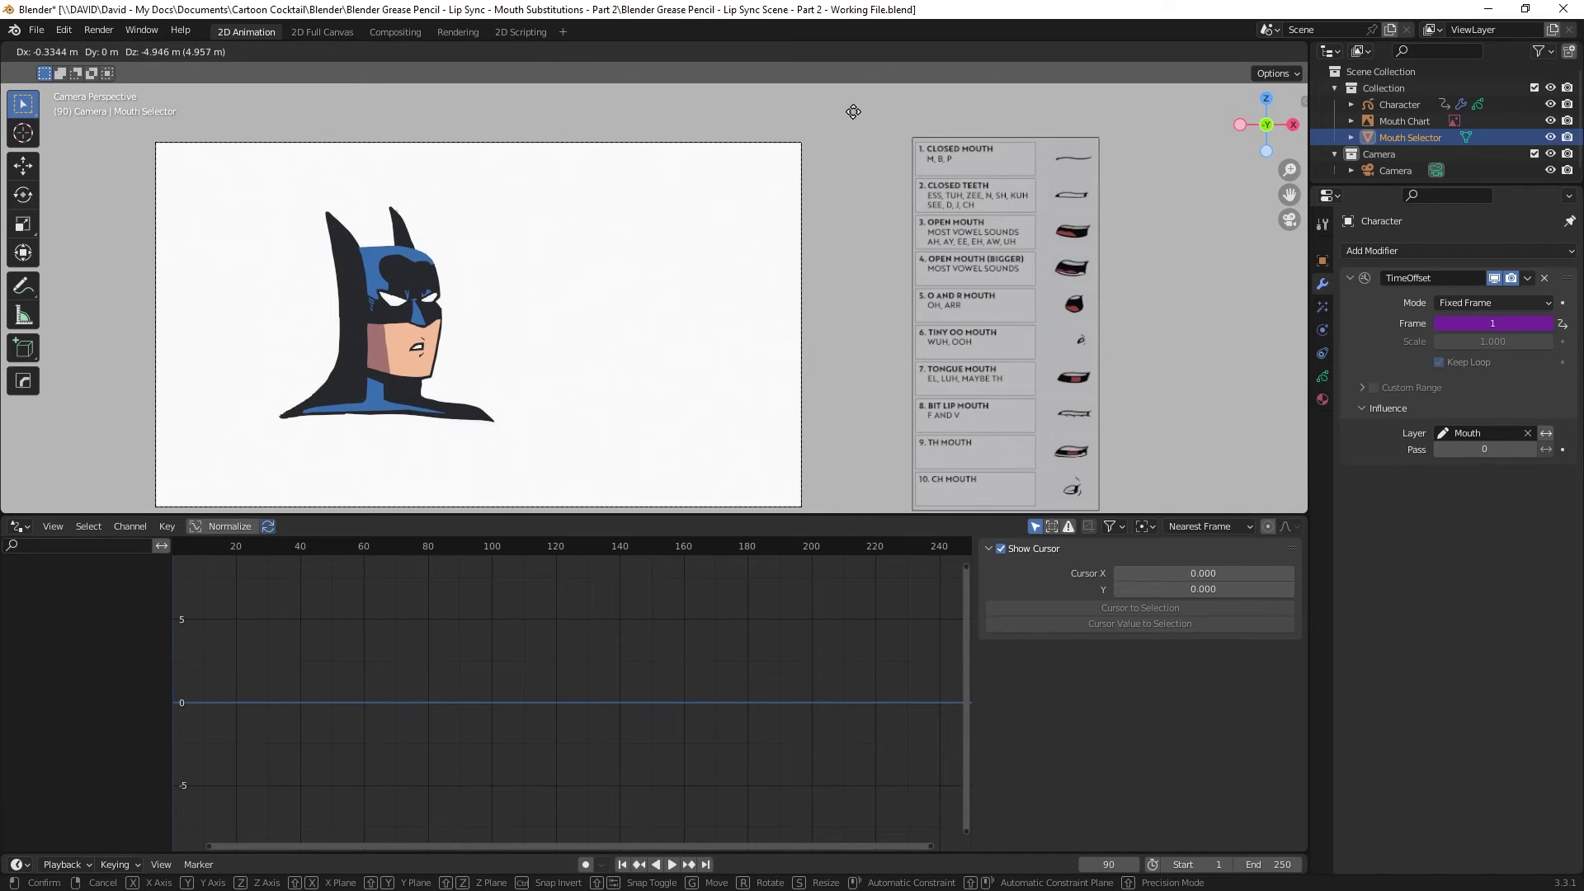
click(850, 157)
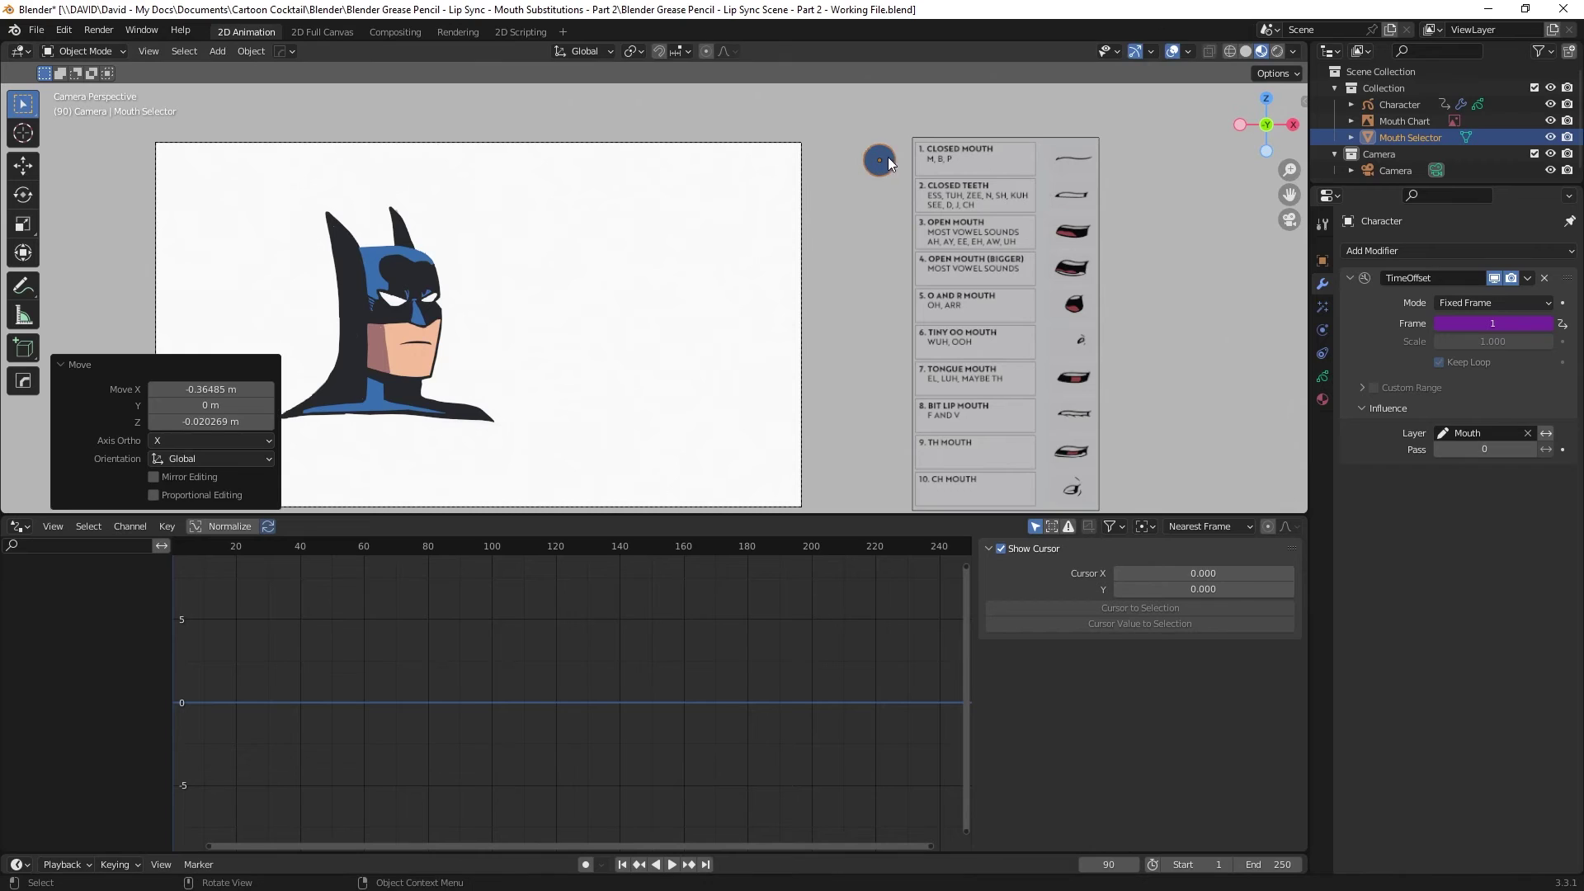
- Set the x^1 coefficient of the Frame Offset driver's Generator modifier to -2
click(1389, 105)
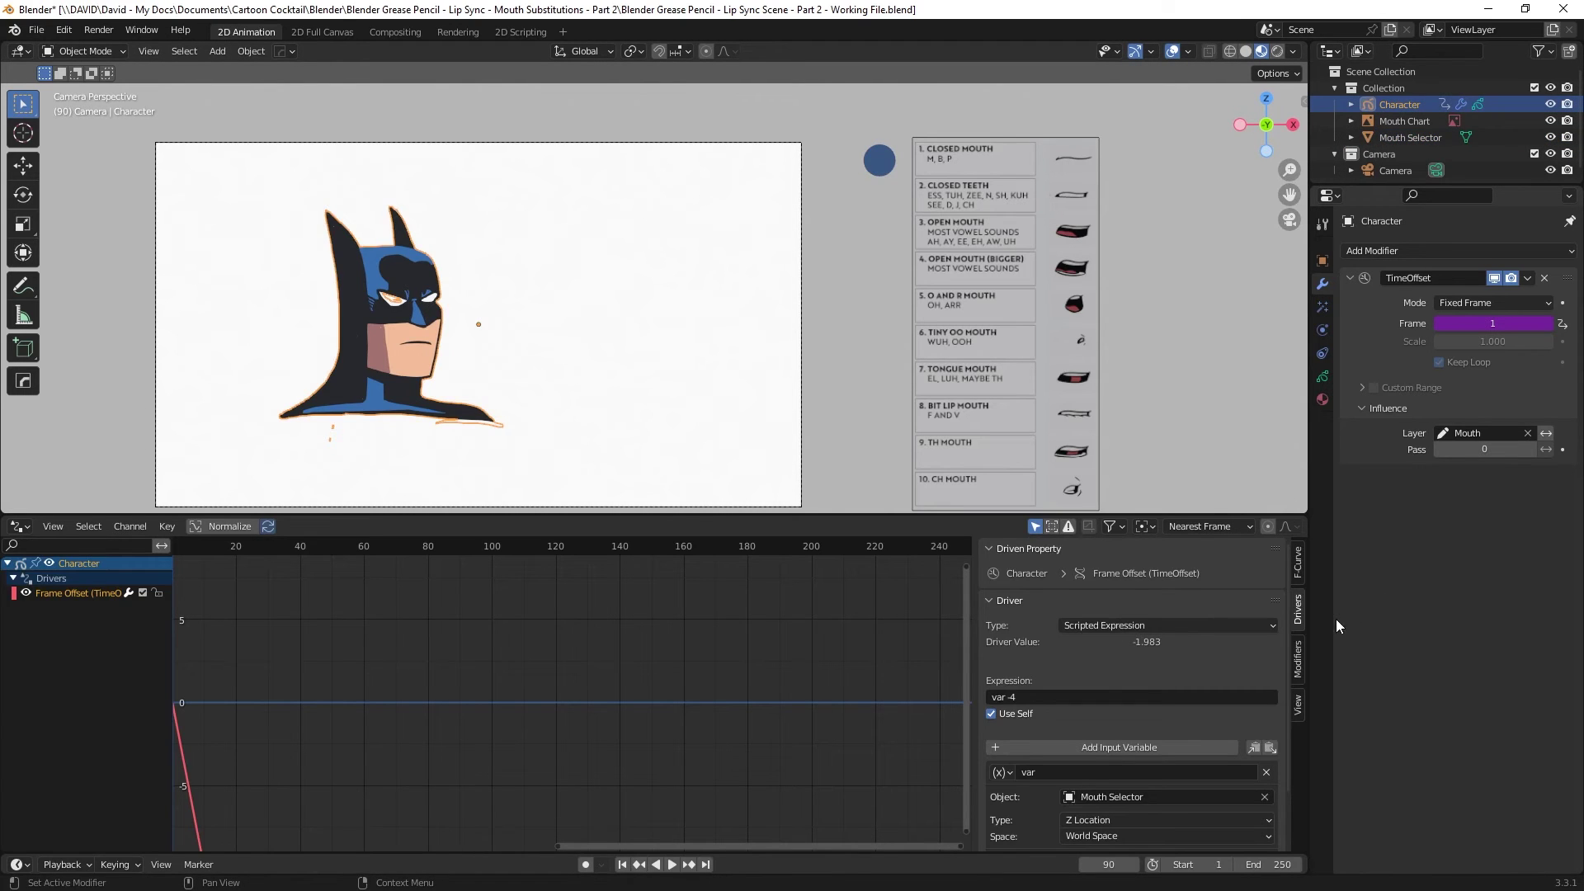
click(1299, 668)
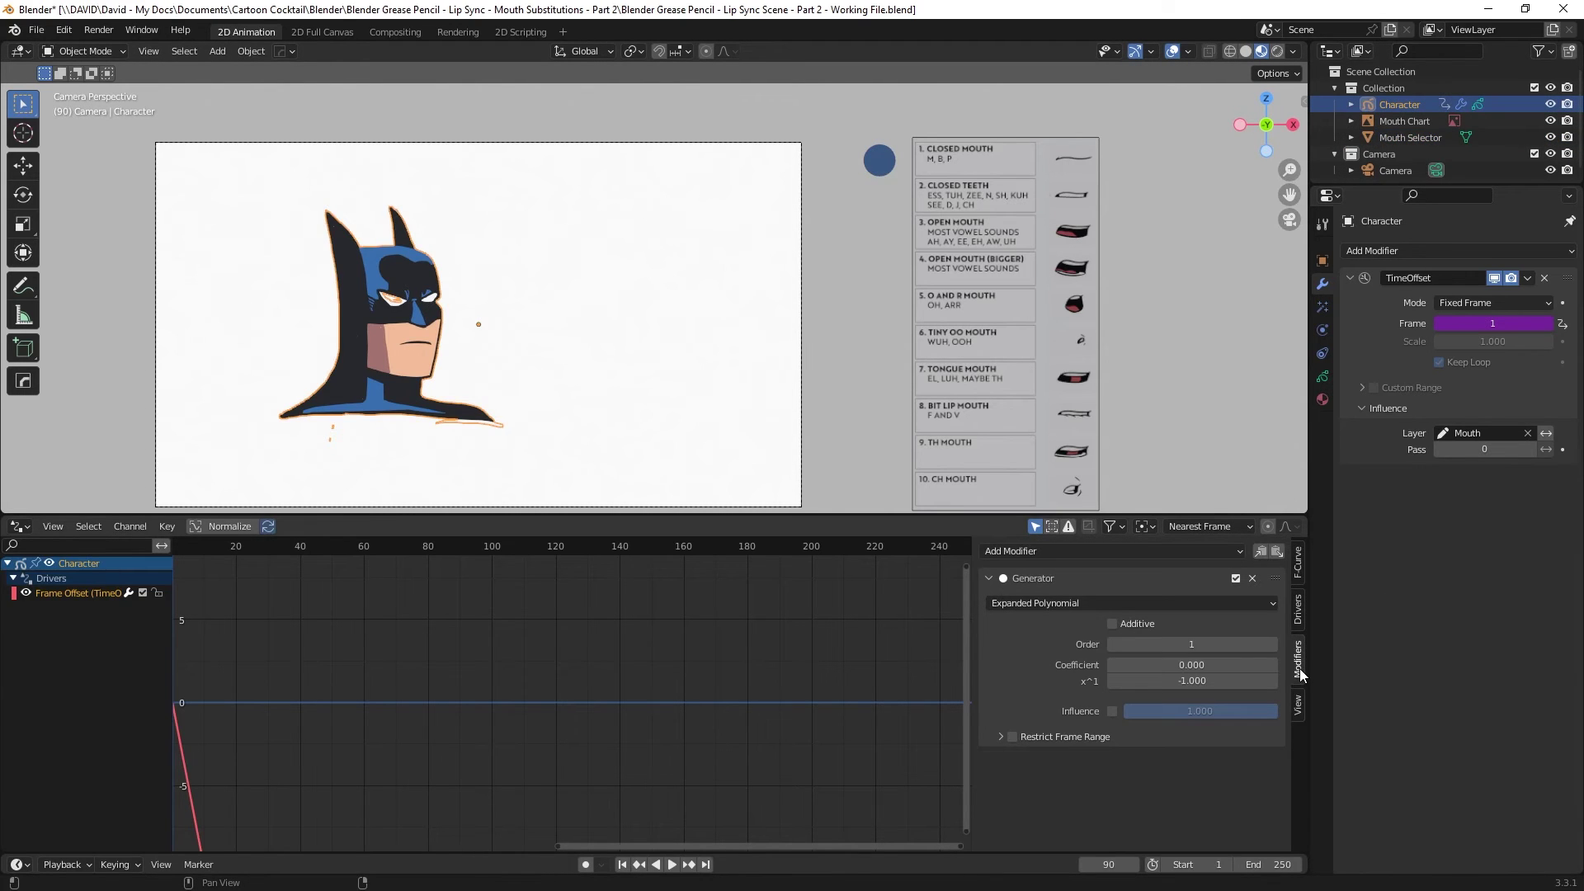
click(1197, 682)
key(BackSpace)
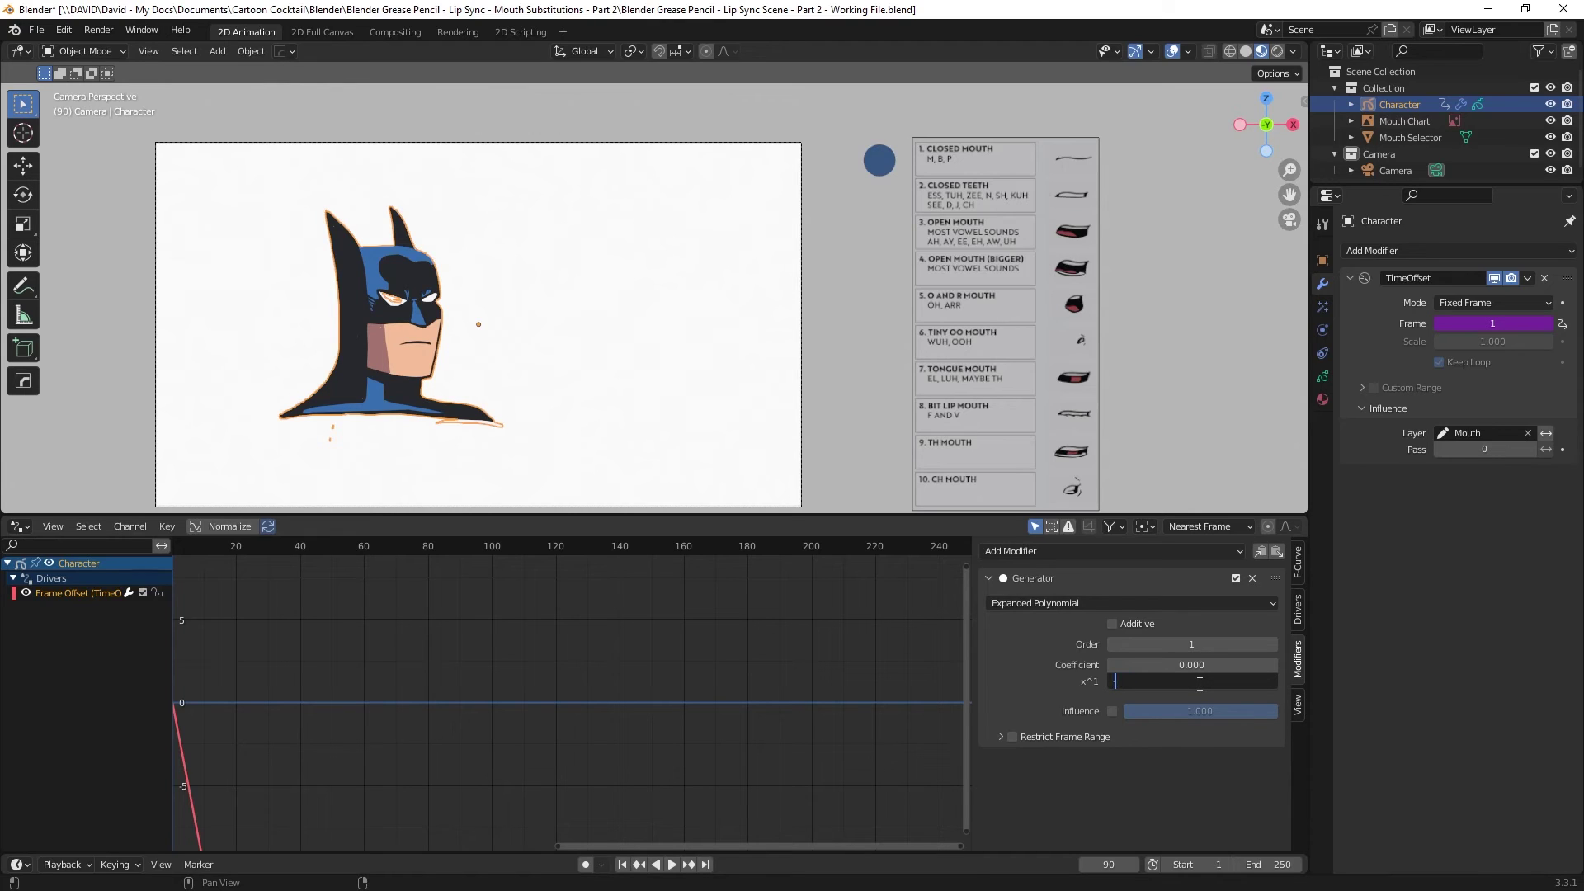
text(-2)
key(Return)
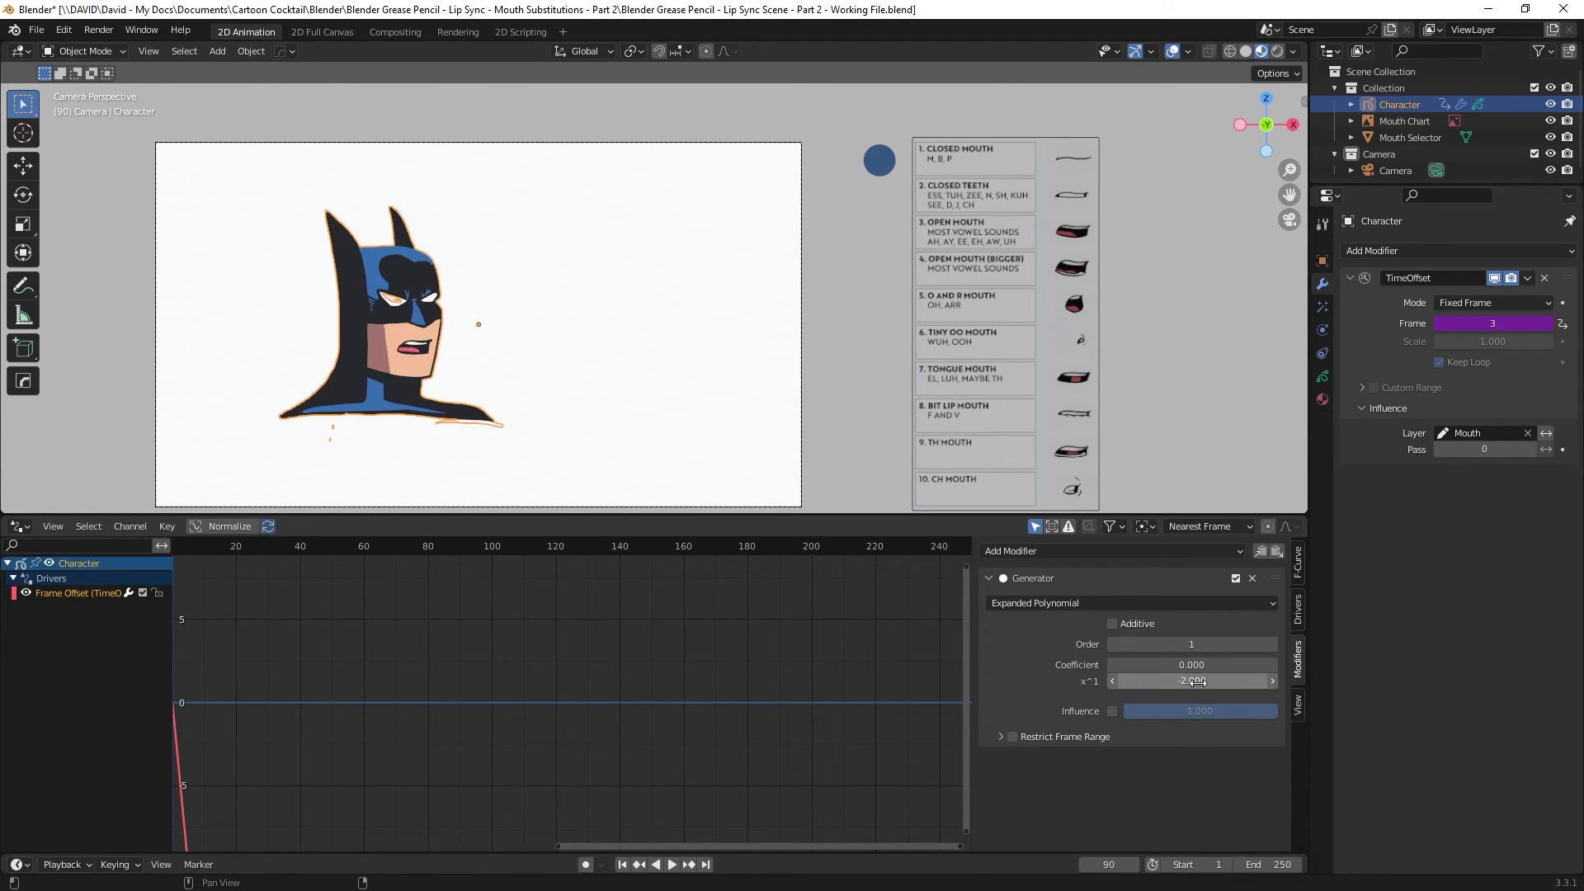
- Reselect the Character and set its Frame Offset driver expression to var -2.8
click(879, 166)
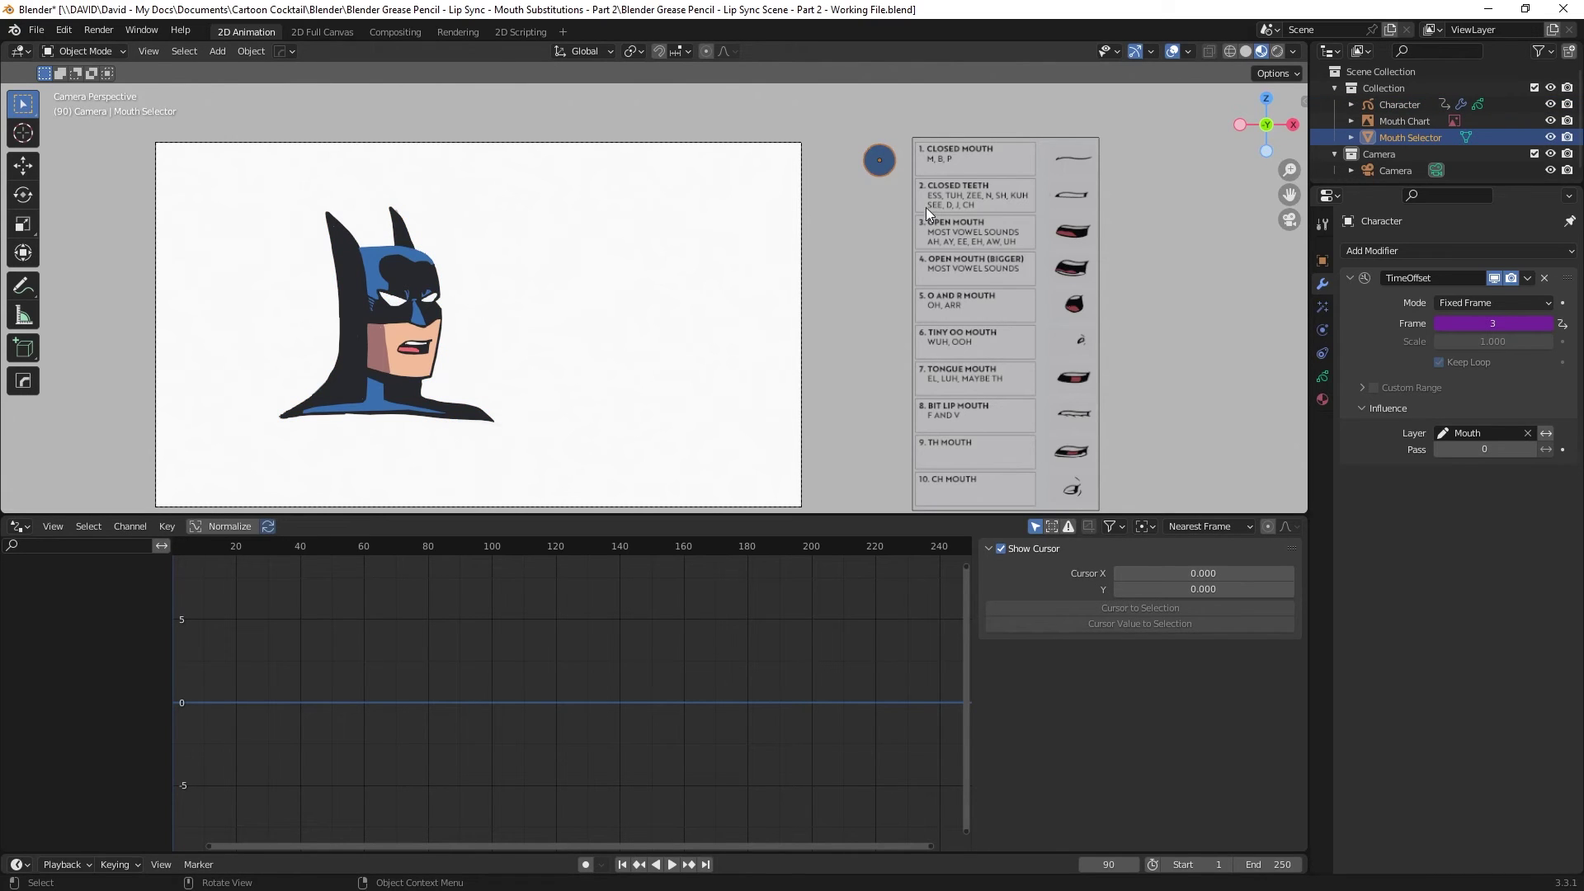
click(1383, 105)
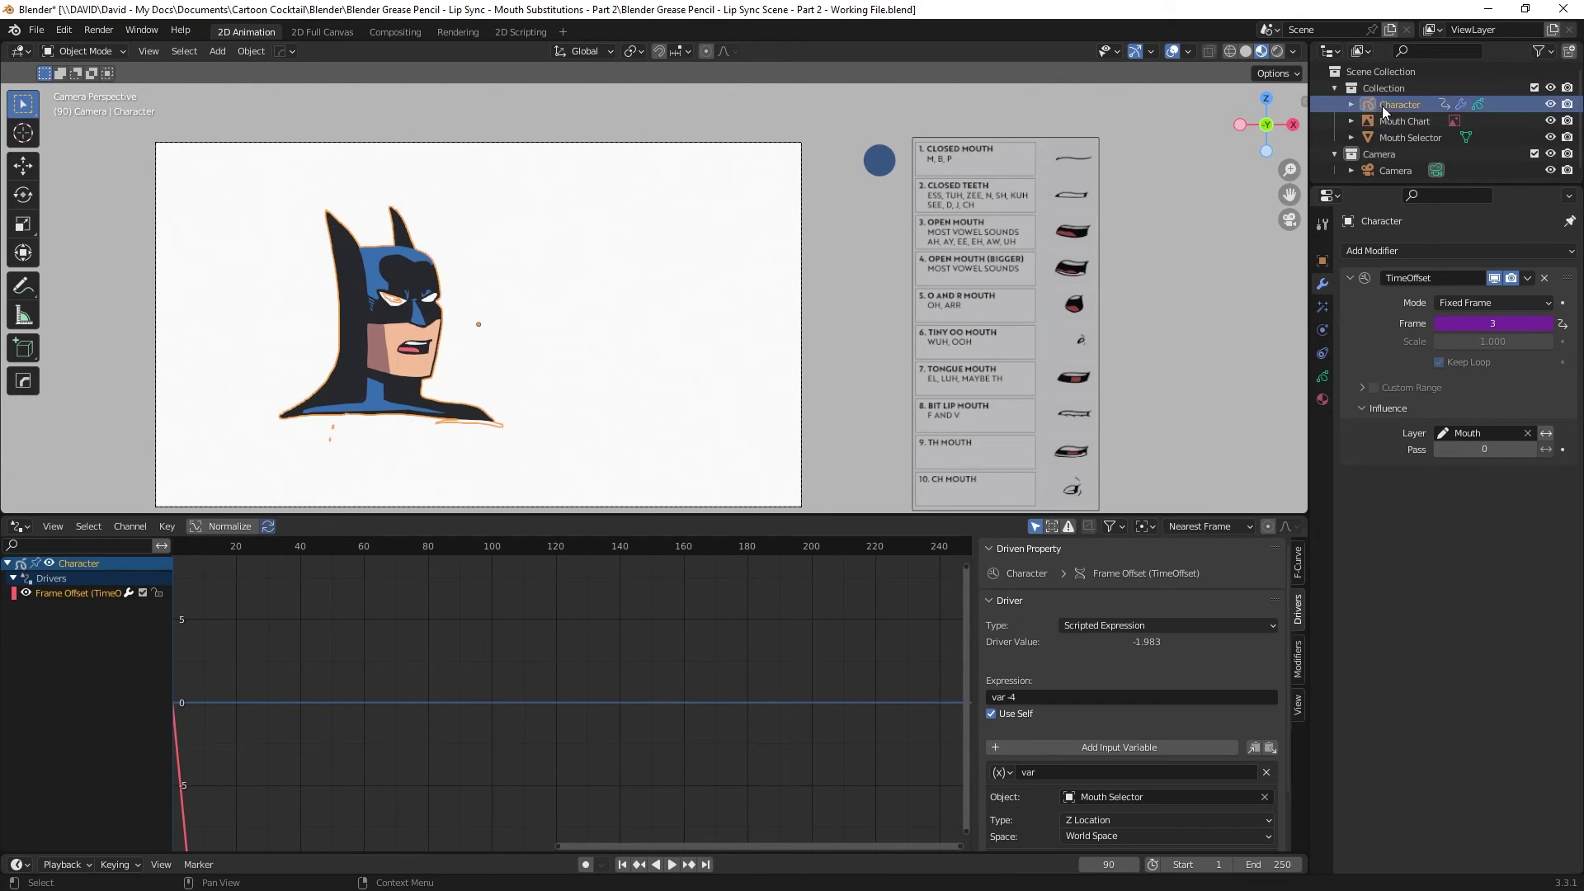
click(1036, 698)
click(1037, 697)
key(BackSpace)
text(2.5)
key(Return)
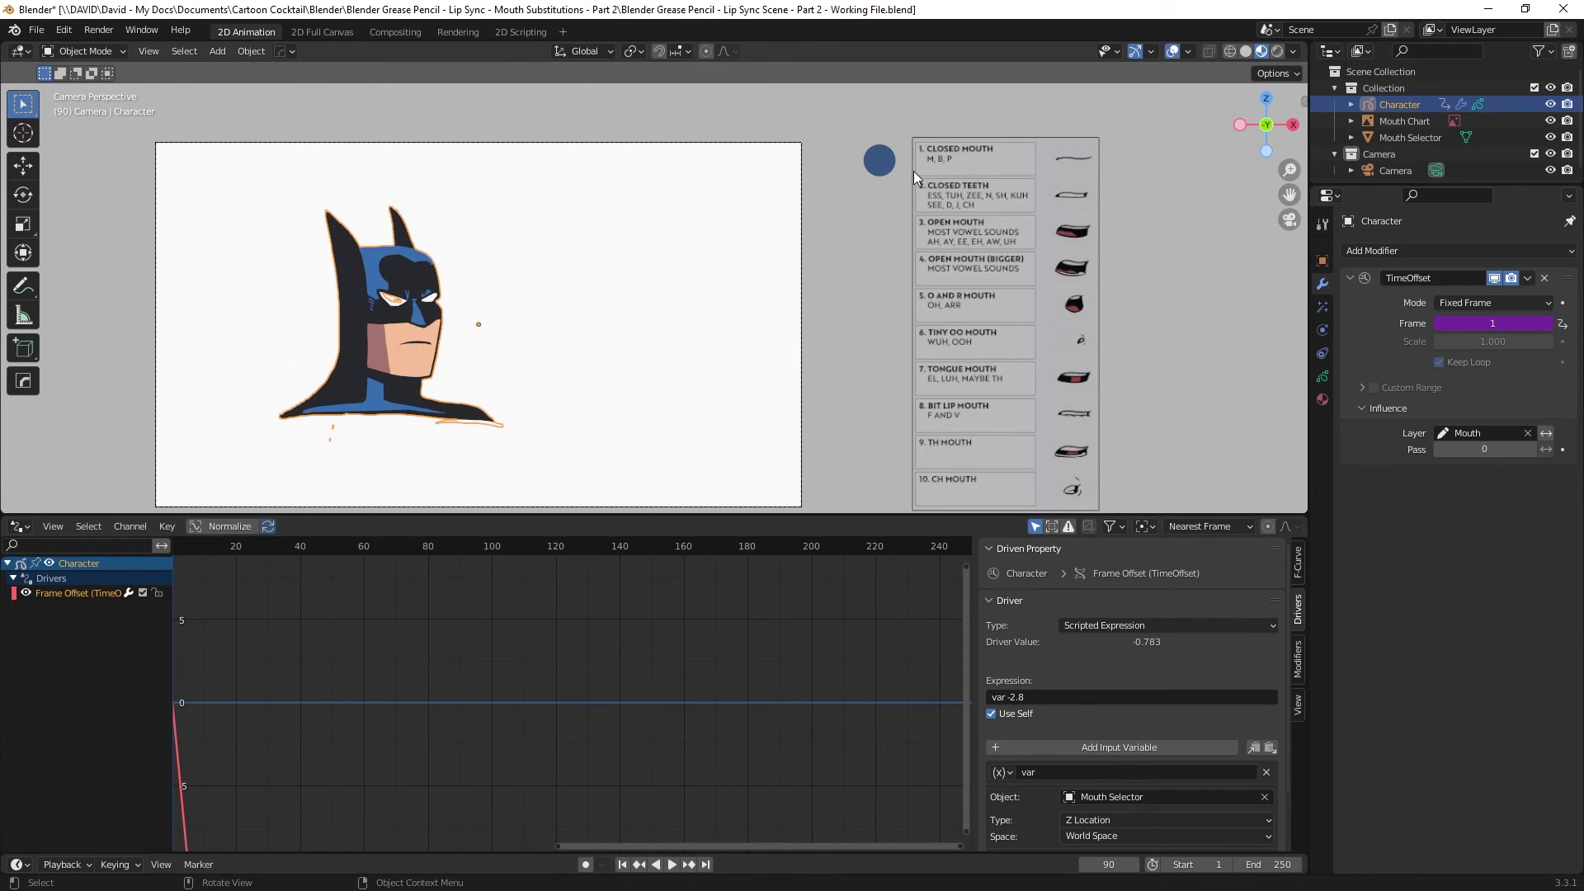
- Move the Mouth Selector down about 4.02 m to sit beside the CH Mouth row of the chart
click(881, 165)
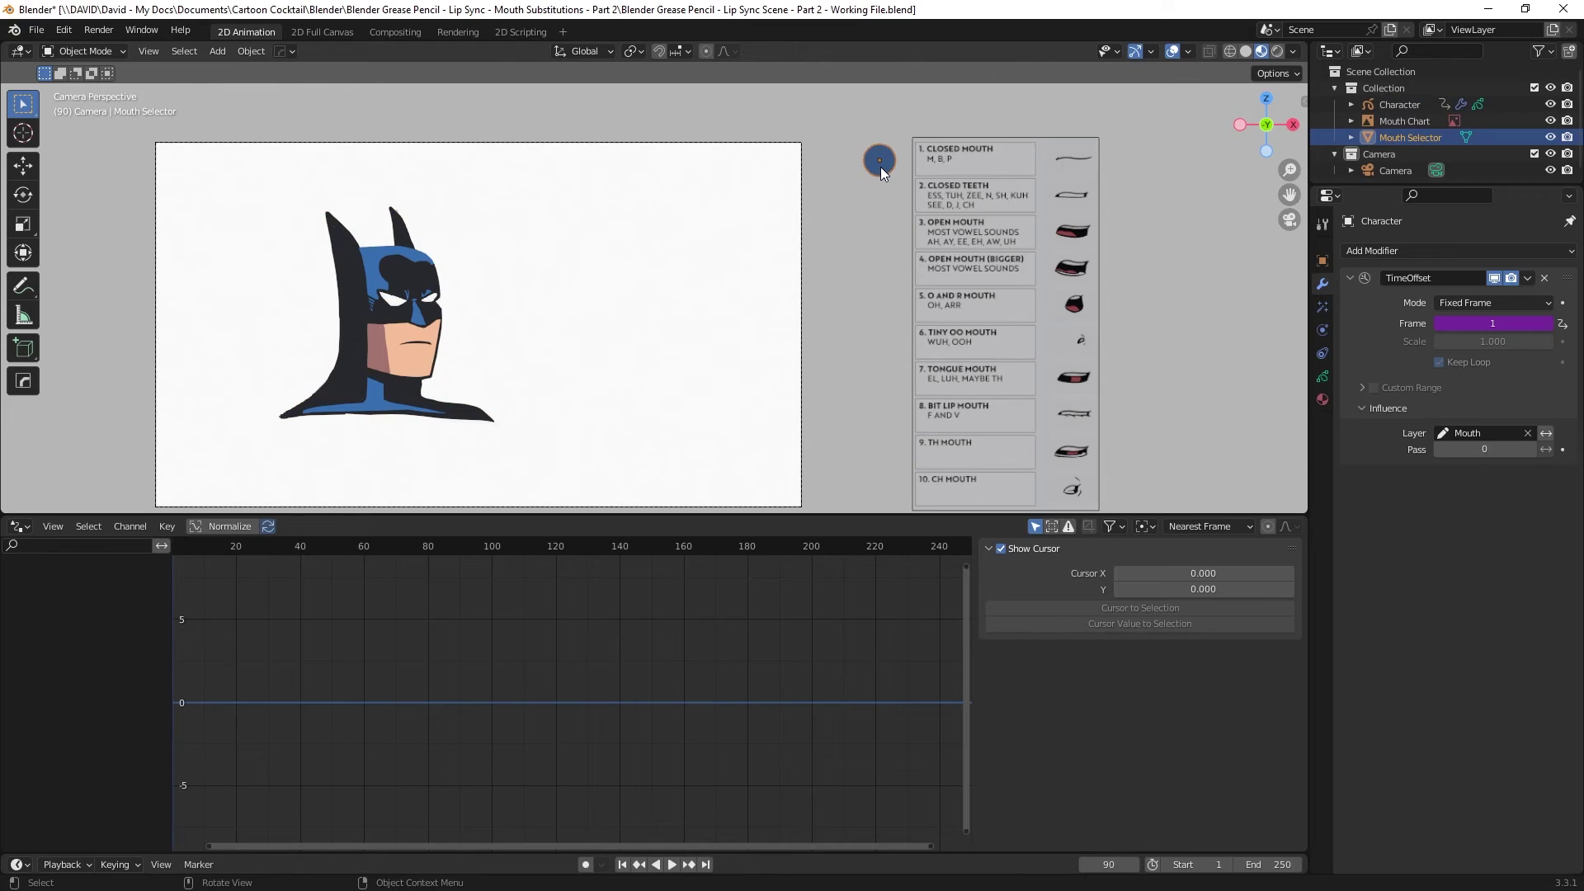
key(g)
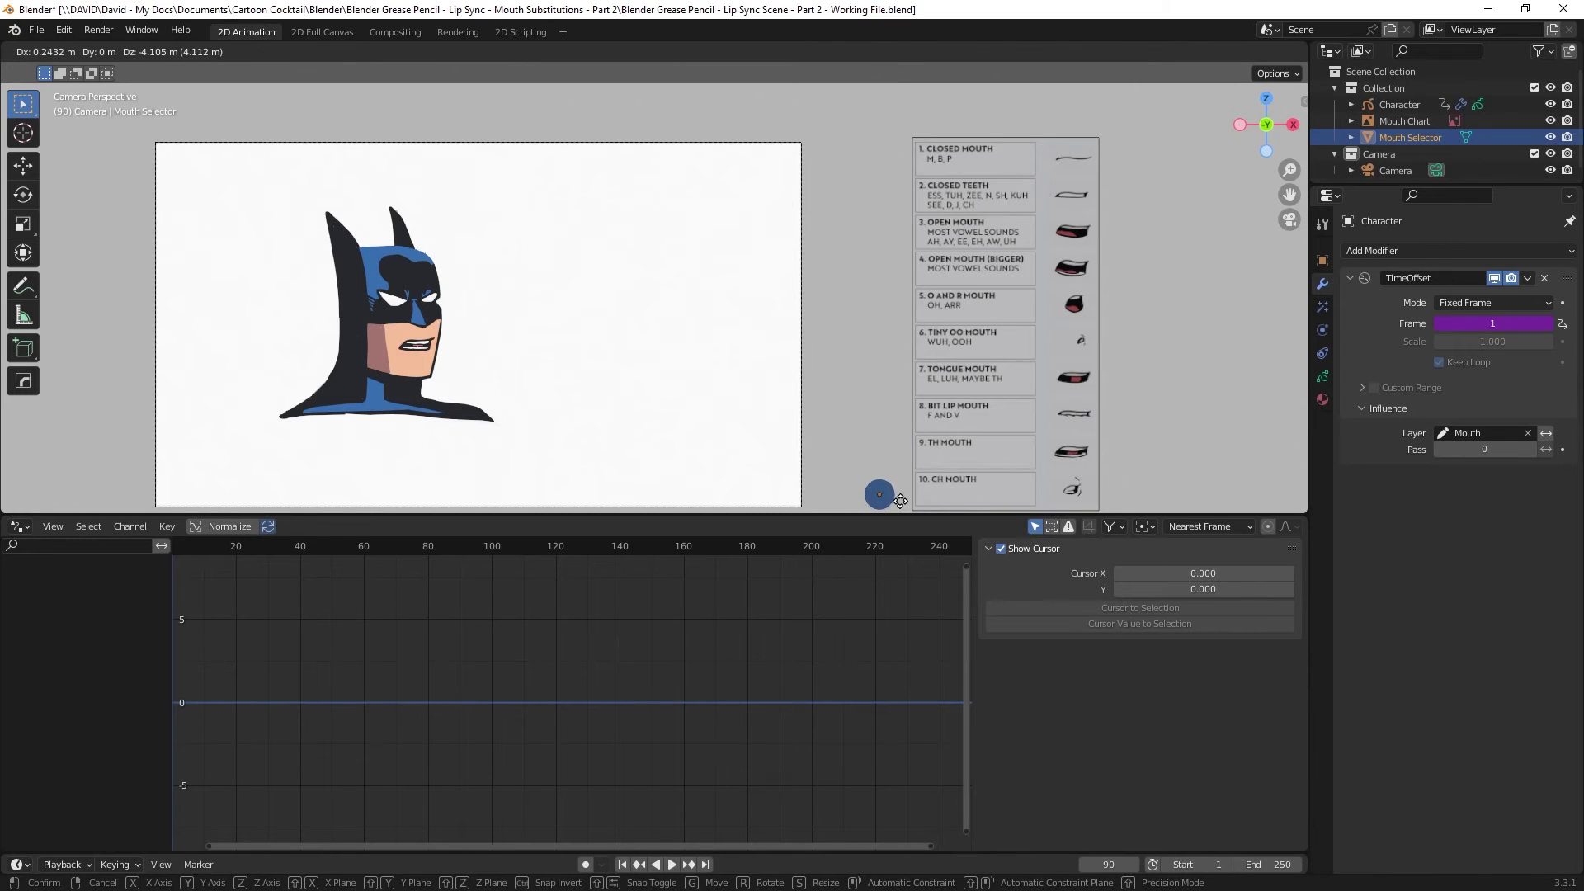
click(902, 494)
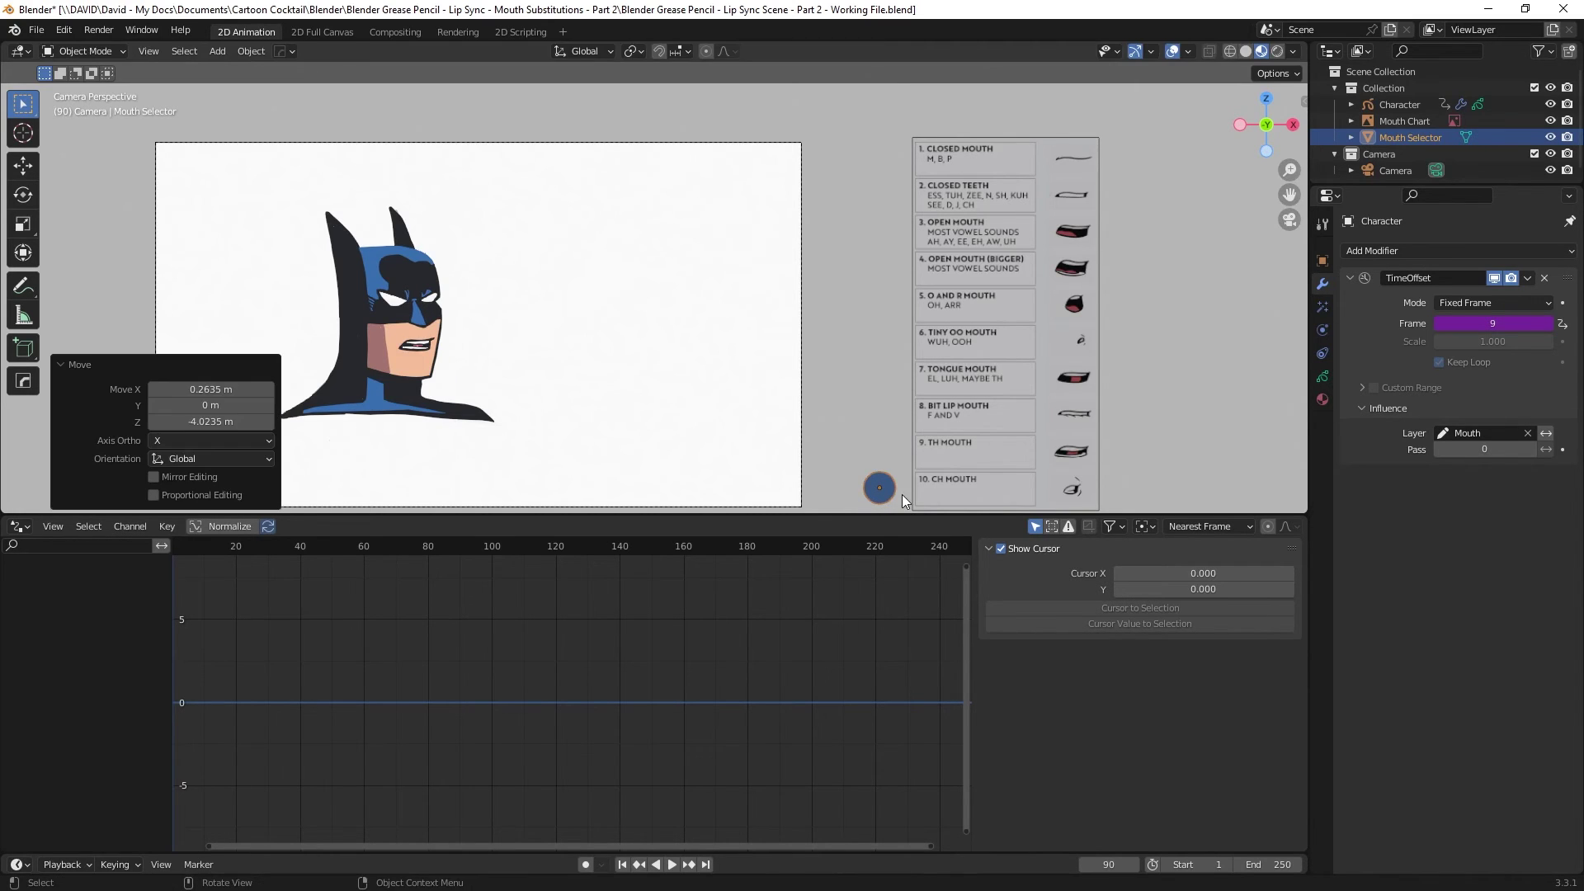
- Set the x^1 coefficient of the Character's Frame Offset driver Generator modifier to -2.3
click(1397, 104)
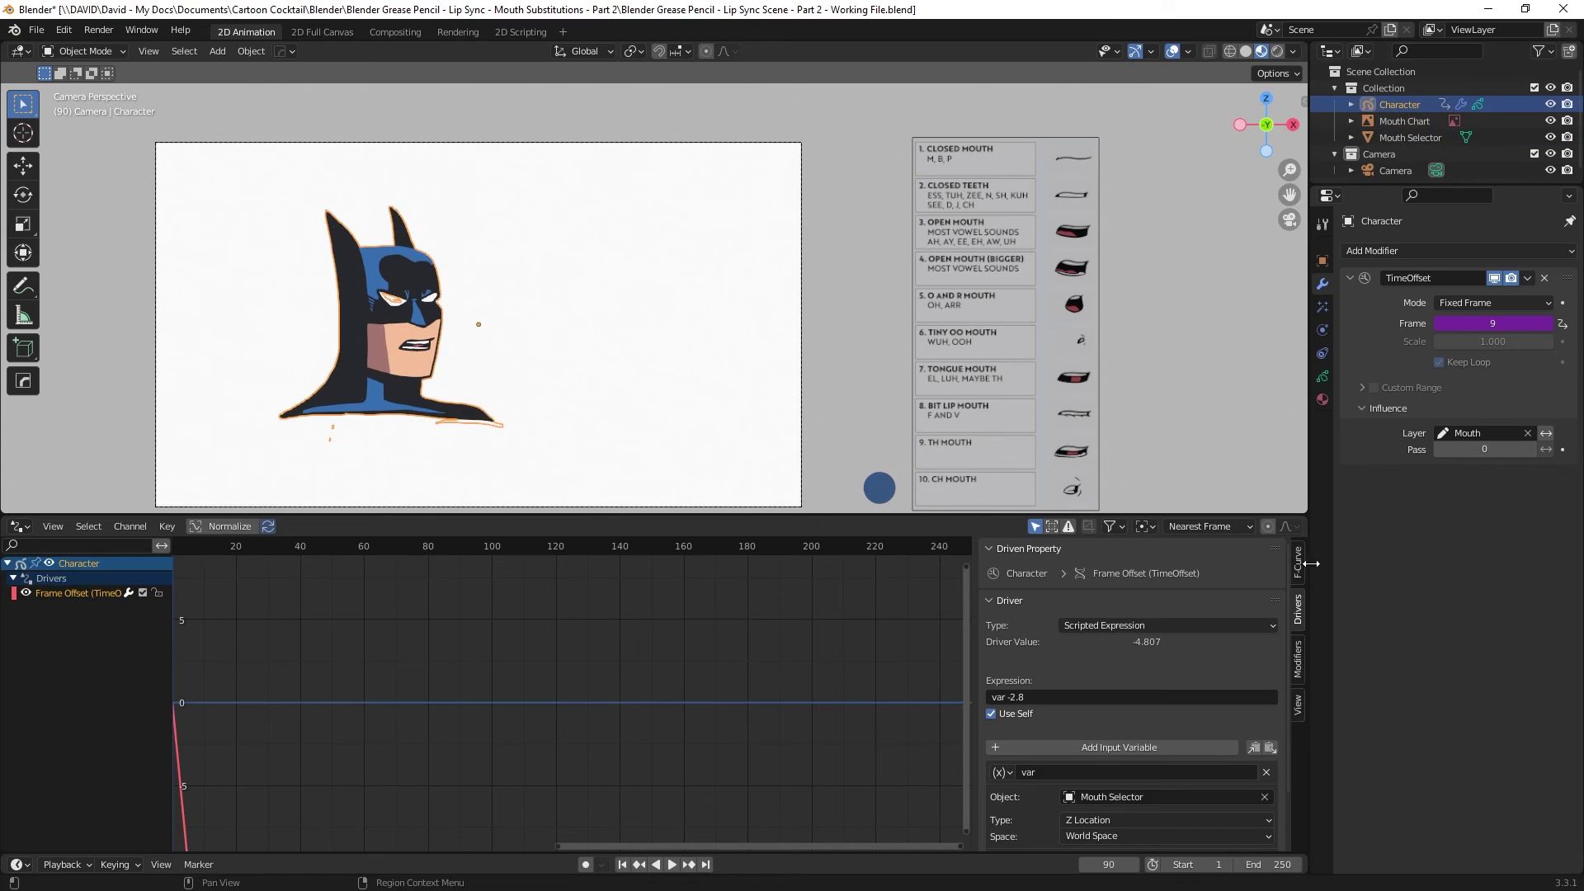
click(1296, 652)
click(1210, 679)
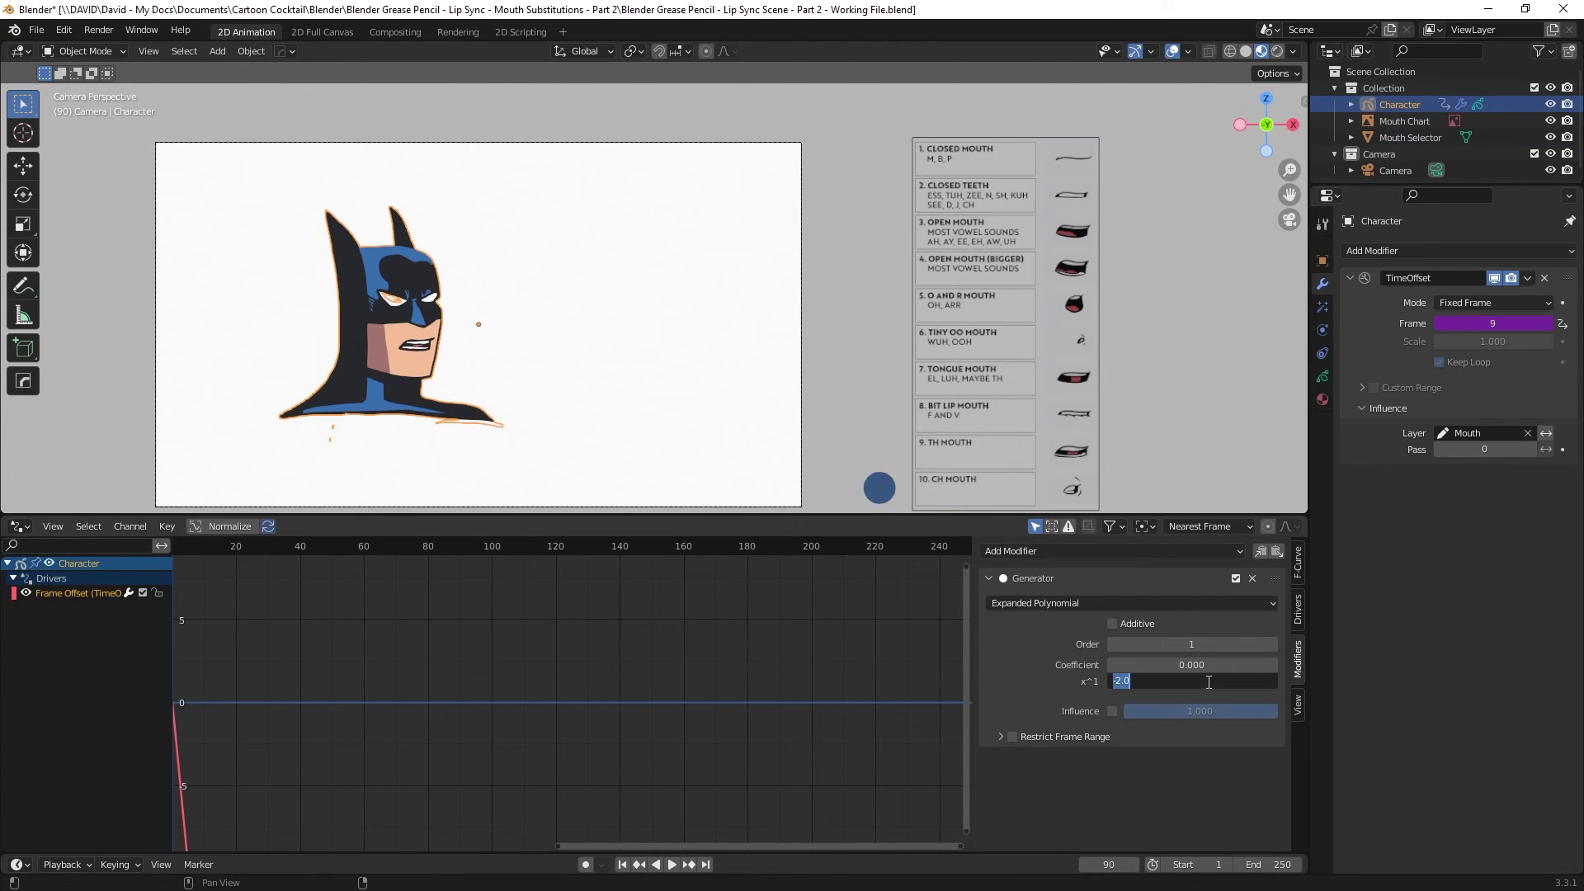
key(BackSpace)
text(3)
key(Return)
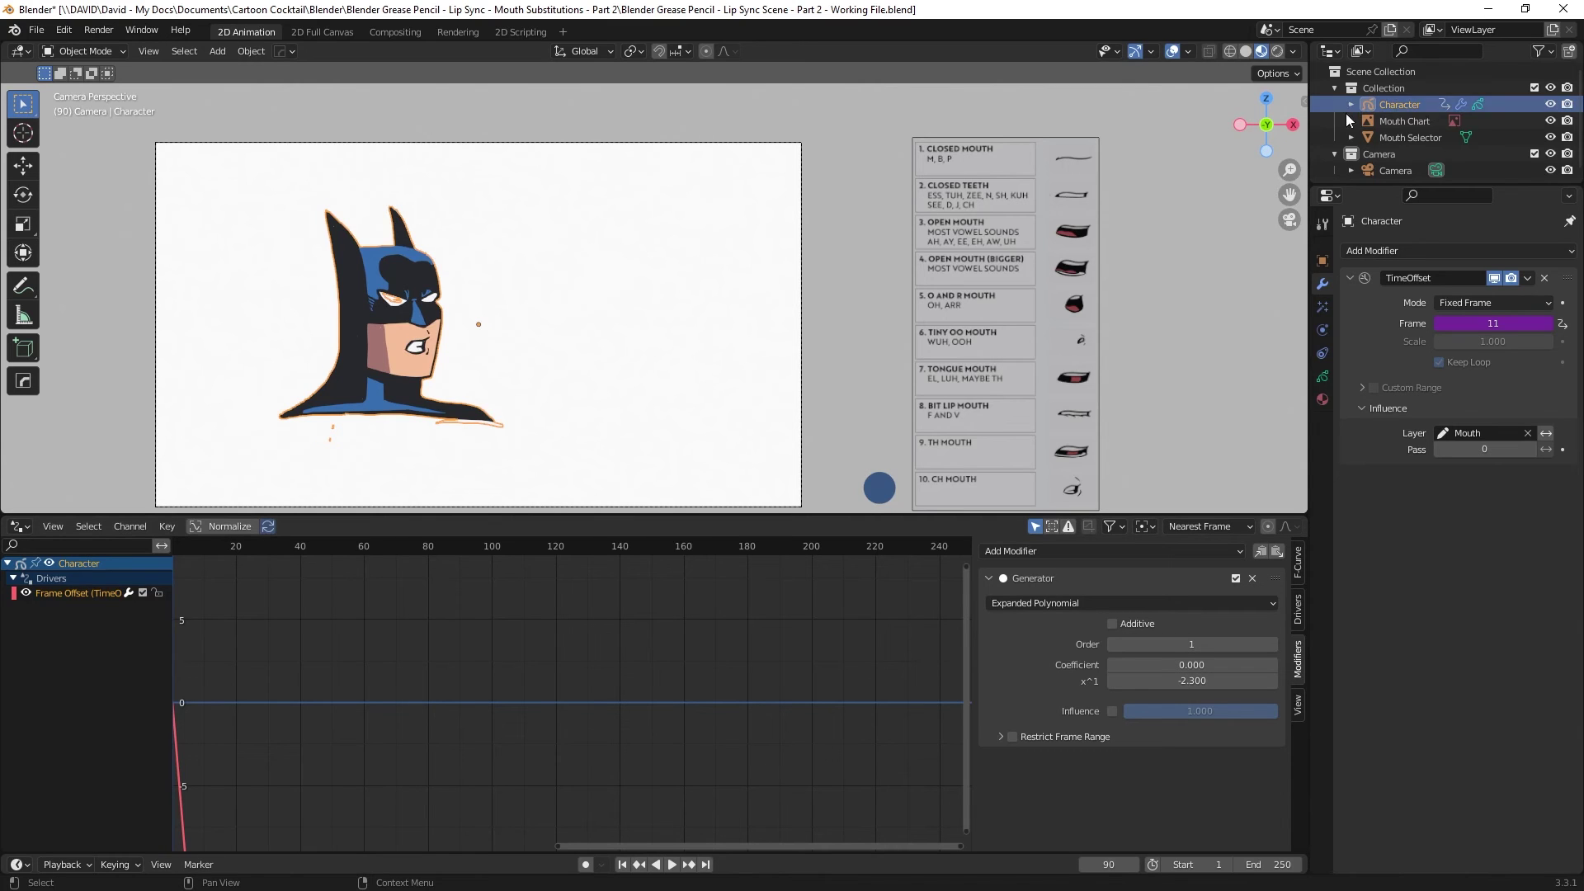
- Move the Mouth Selector up about 4.02 m to sit beside the Closed Mouth row of the chart
click(881, 490)
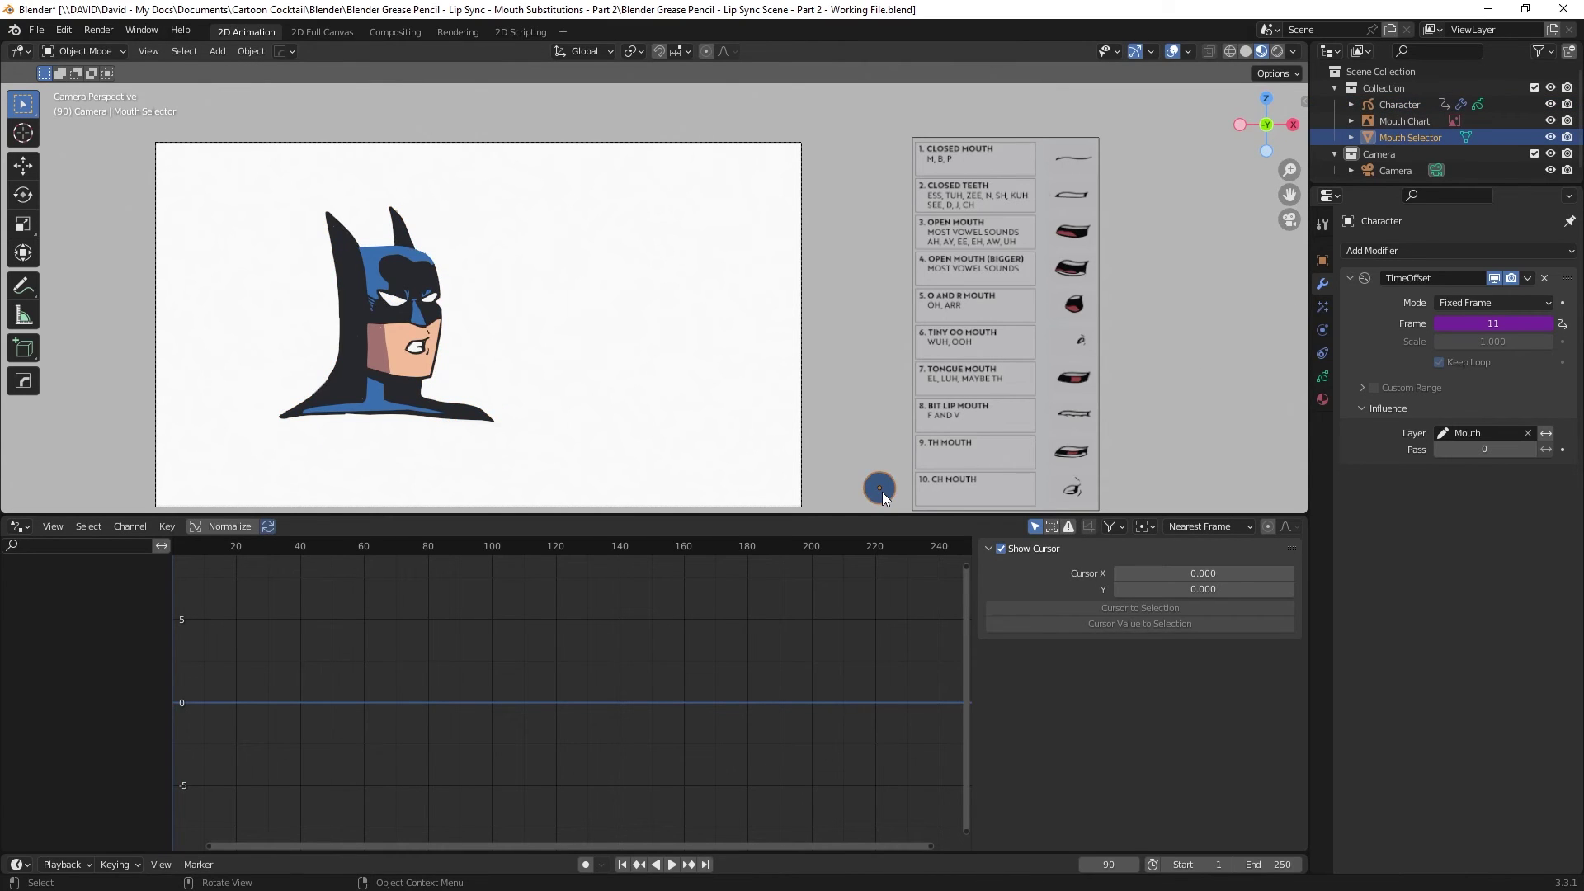
key(g)
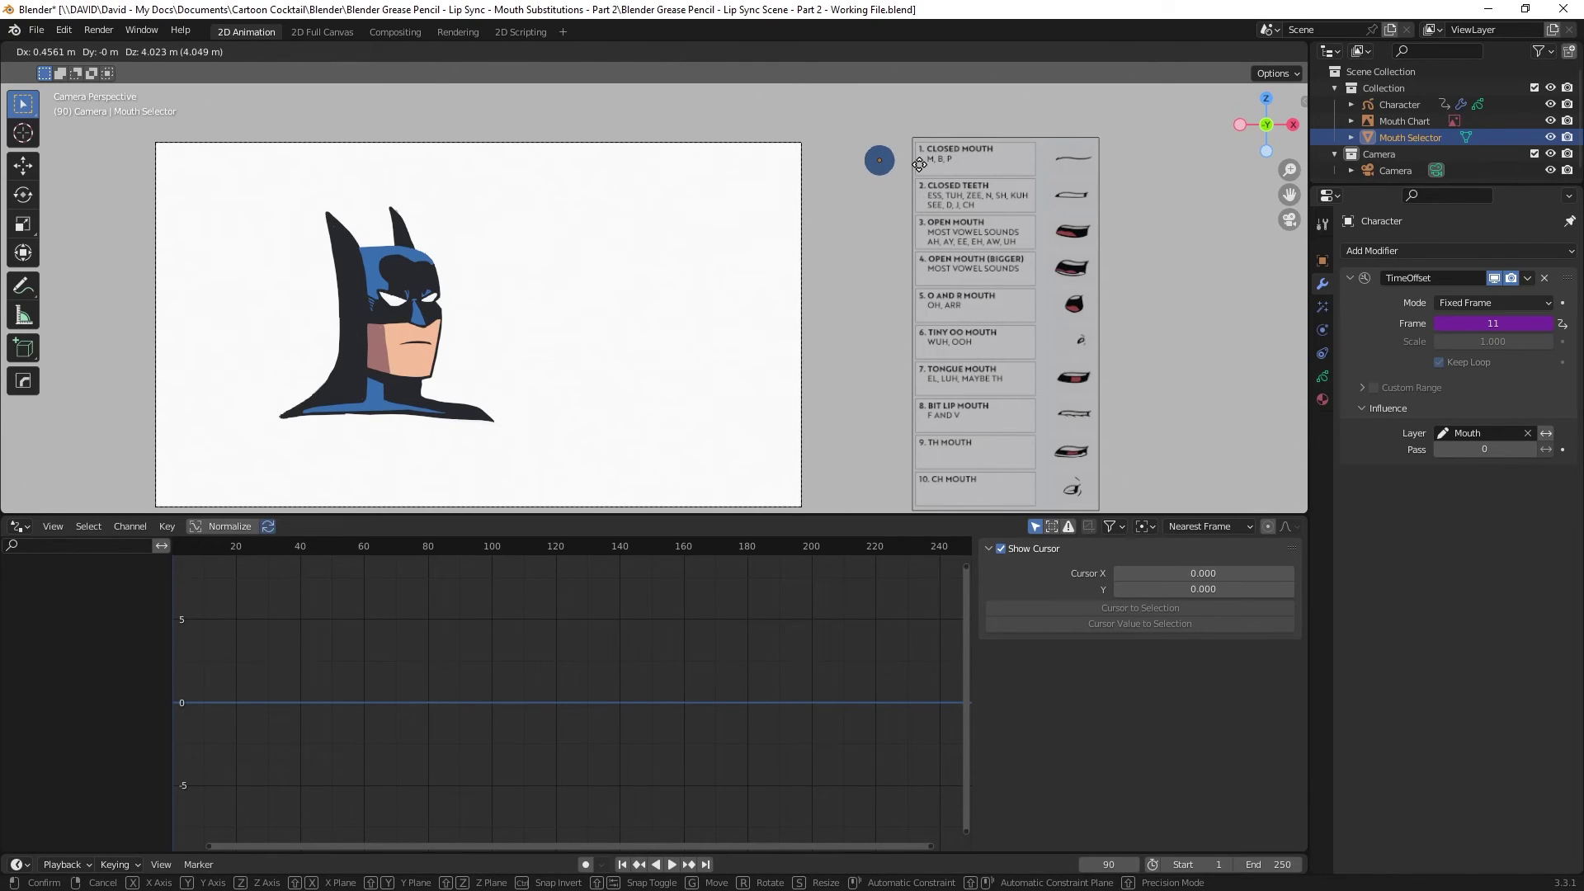
click(918, 165)
scroll(782, 492, down, 1)
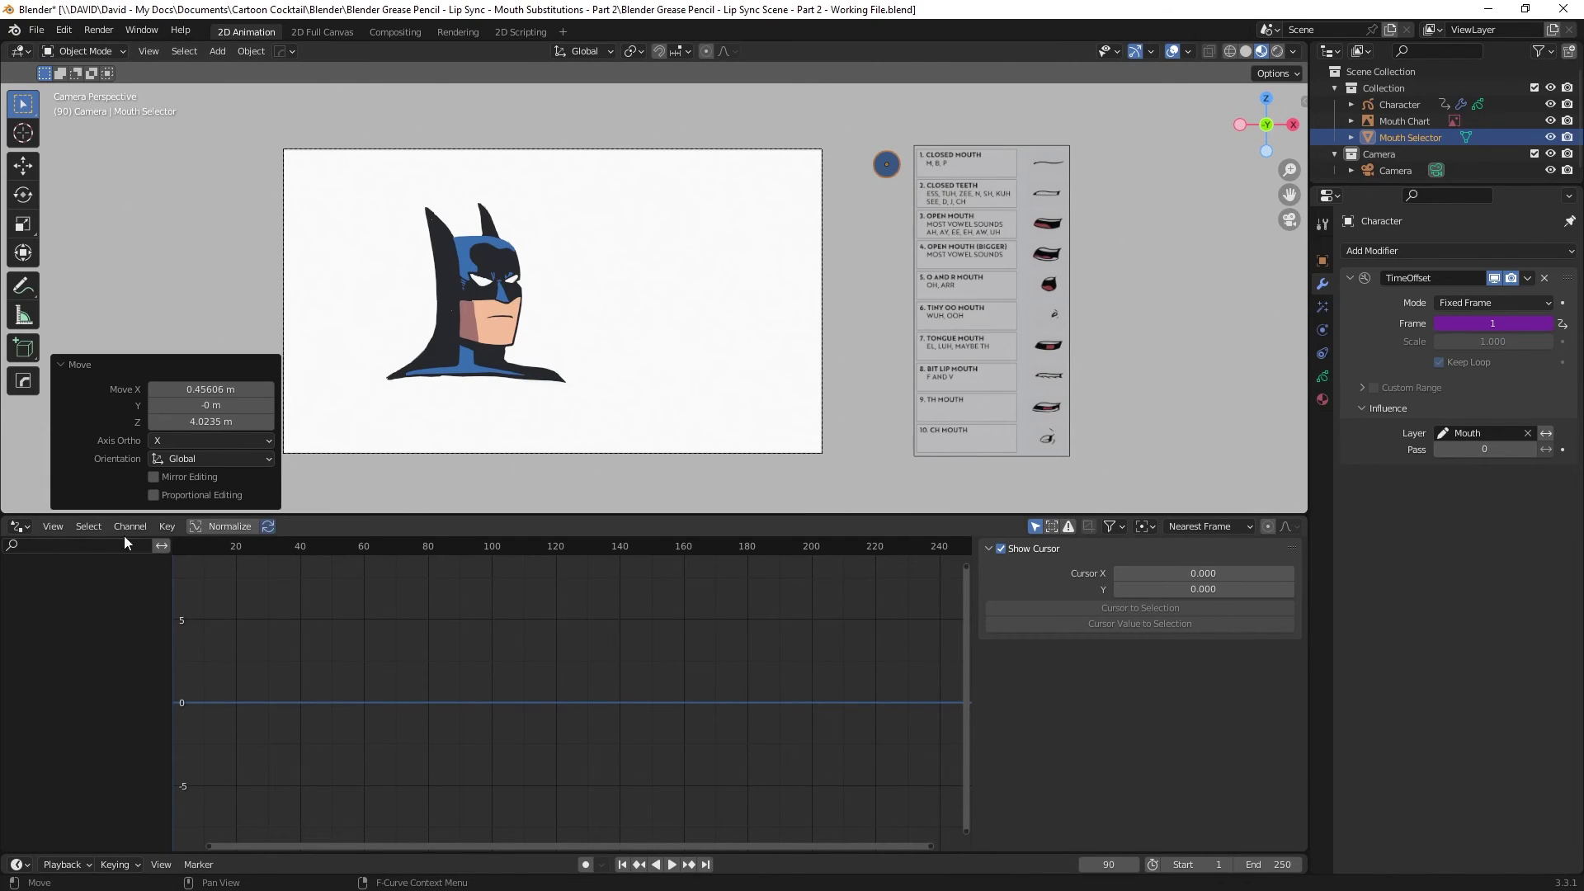
- Switch the Drivers editor to a Timeline, shrink it to enlarge the viewport, and unpin the Character's properties
click(20, 527)
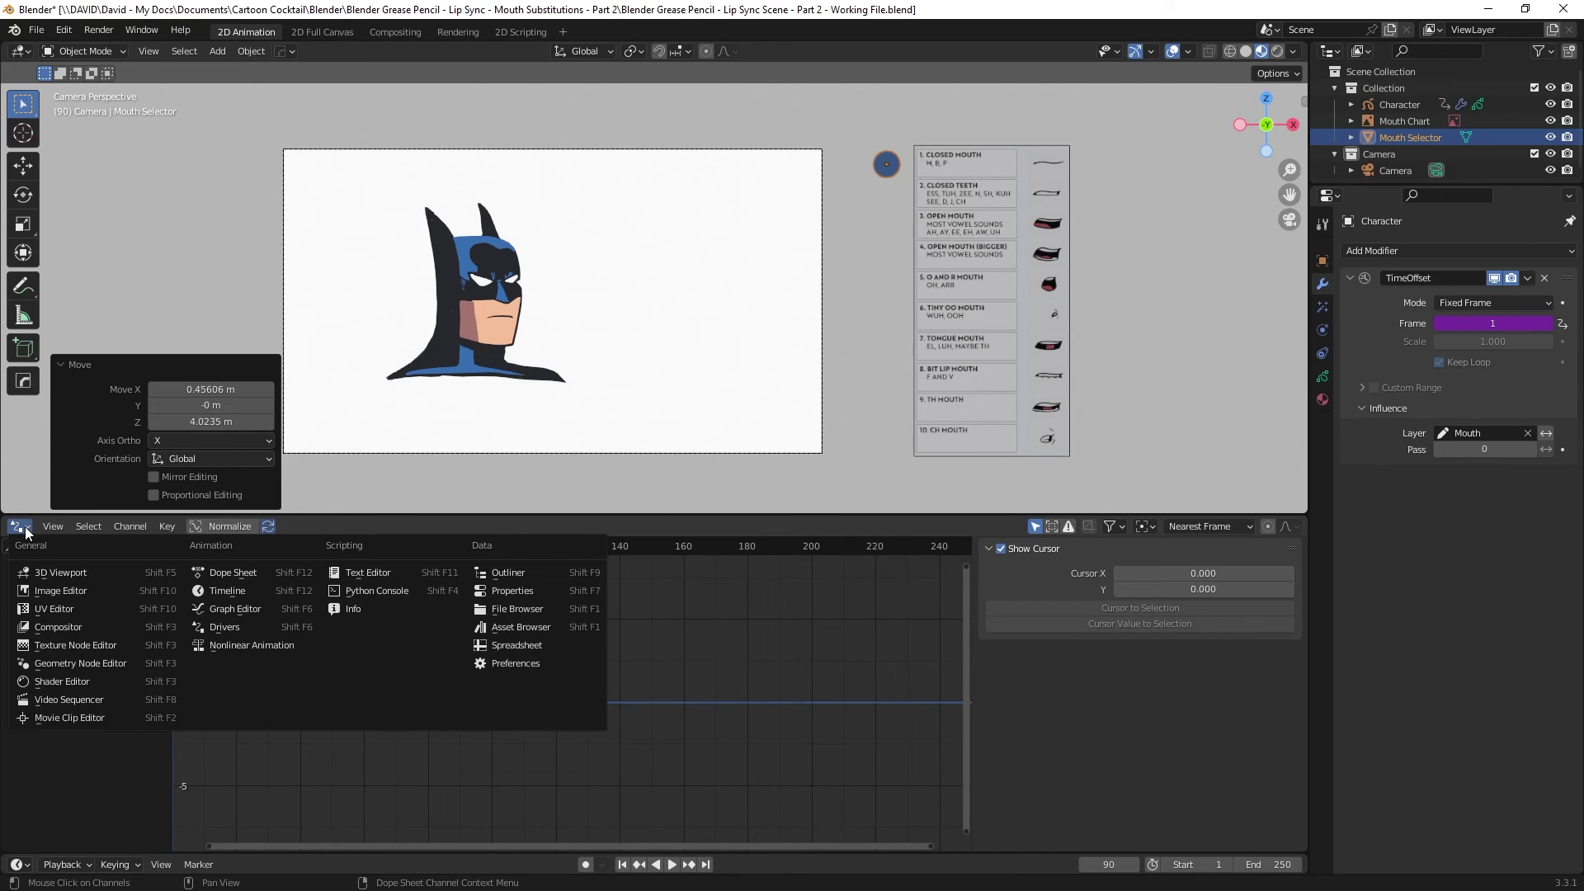
click(221, 593)
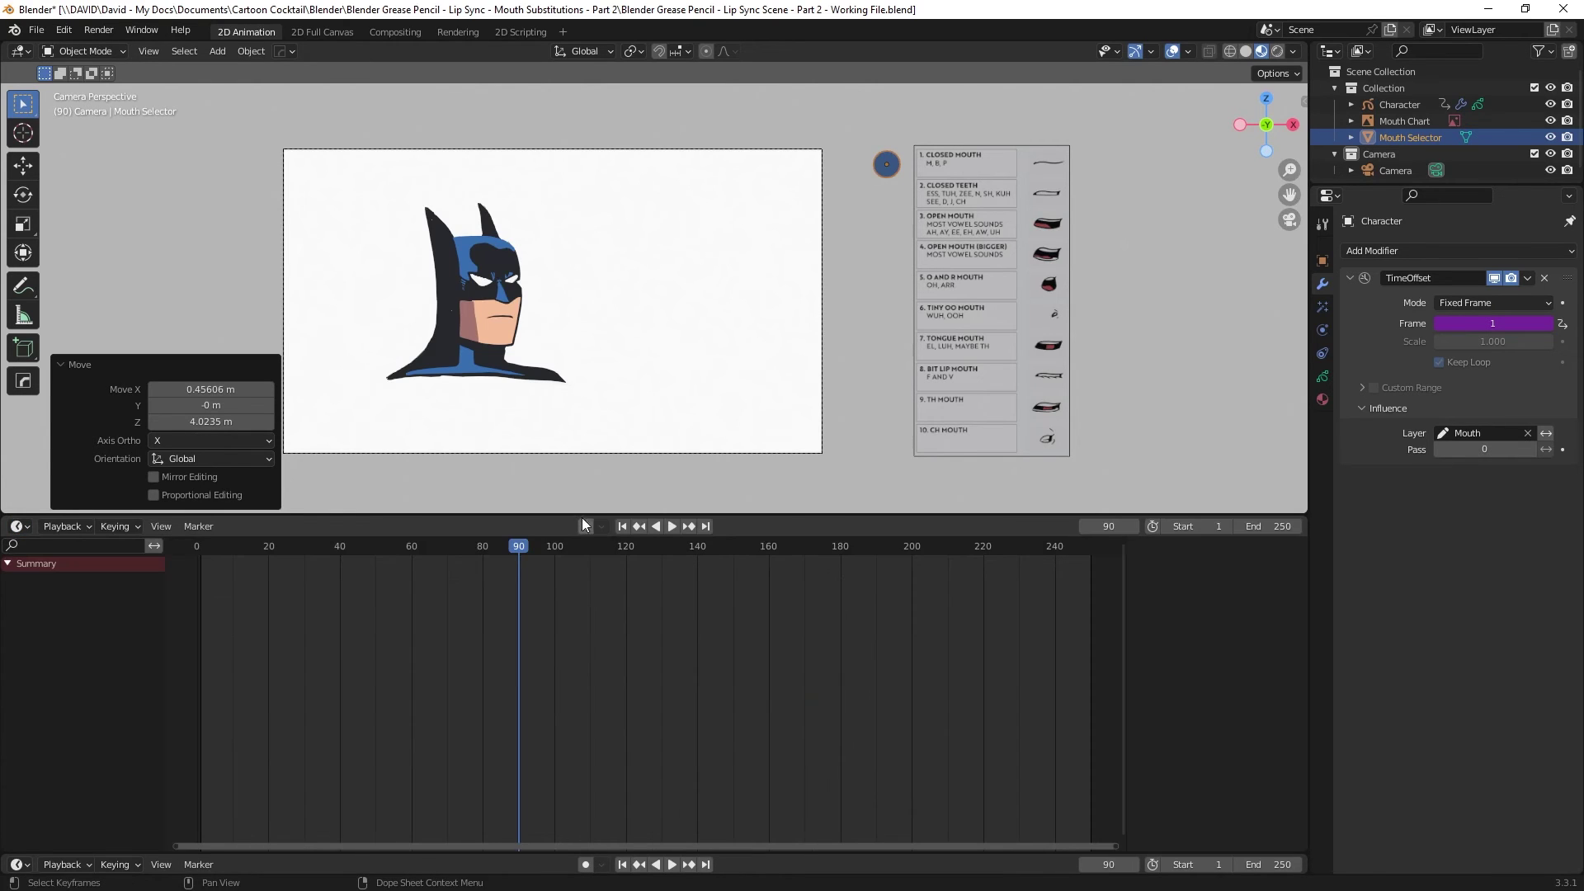
drag(592, 515, 597, 653)
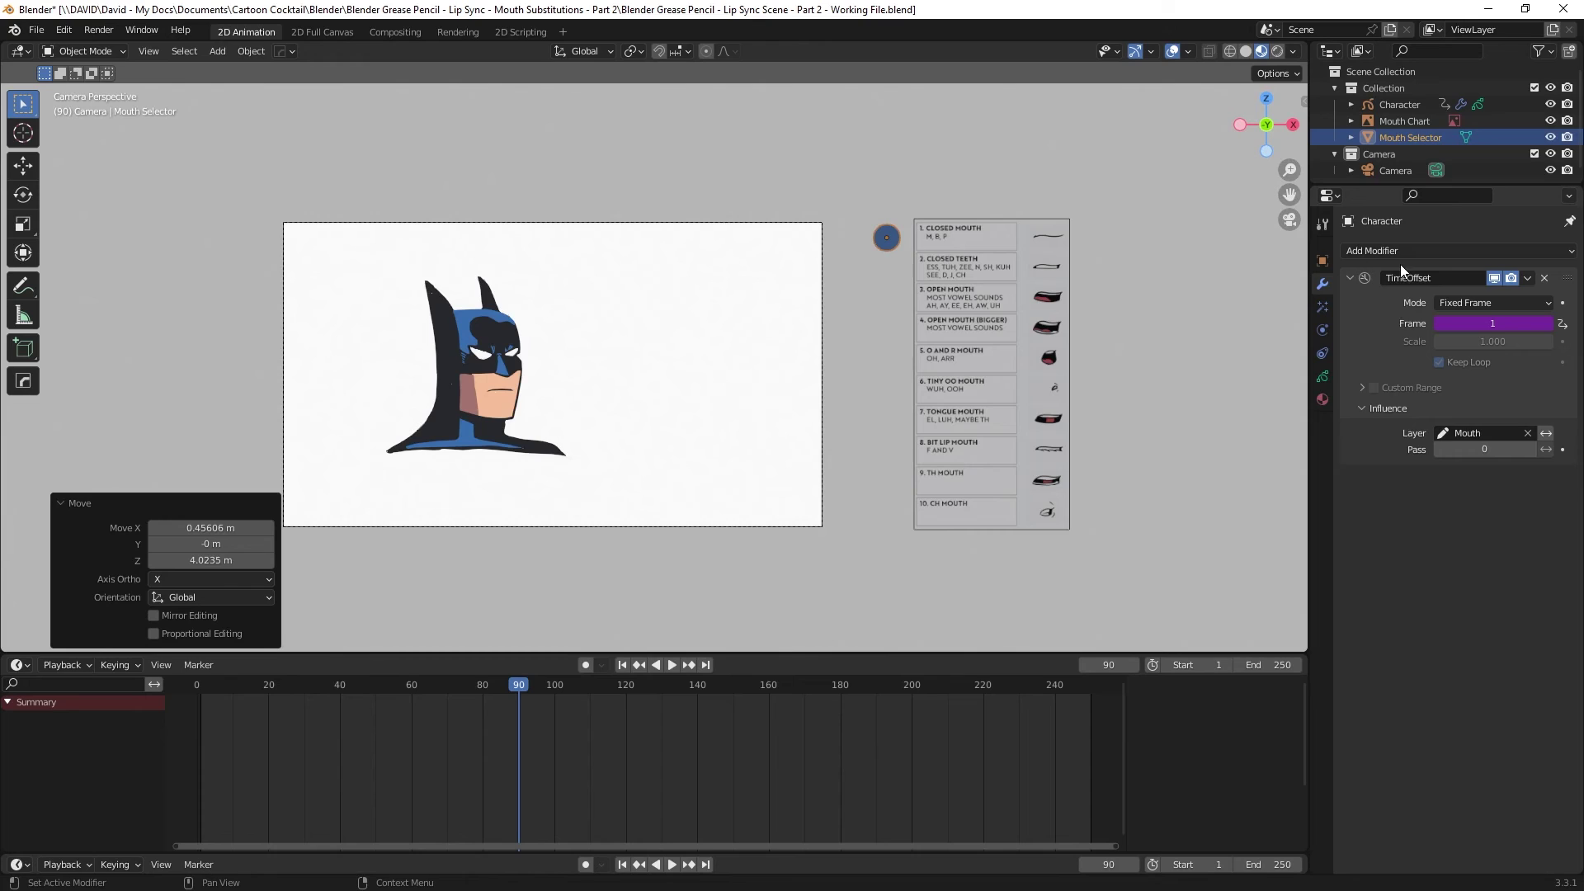
click(1569, 224)
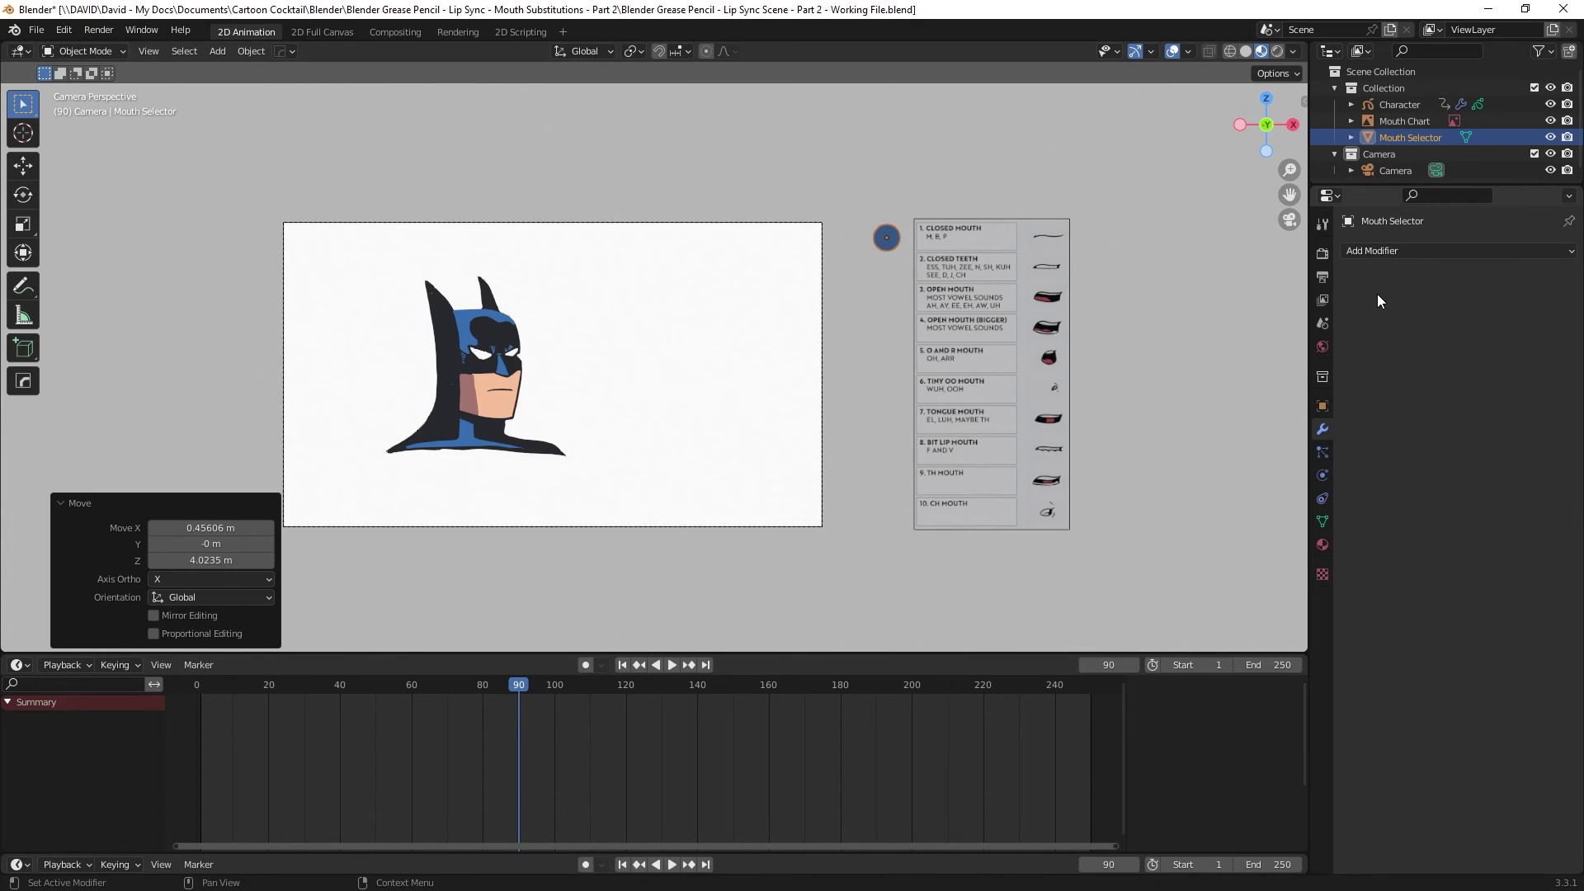
- Play through the dialogue to frame 30, enable auto keying, and key the Mouth Selector beside Closed Mouth
key(space)
drag(516, 683, 255, 706)
key(space)
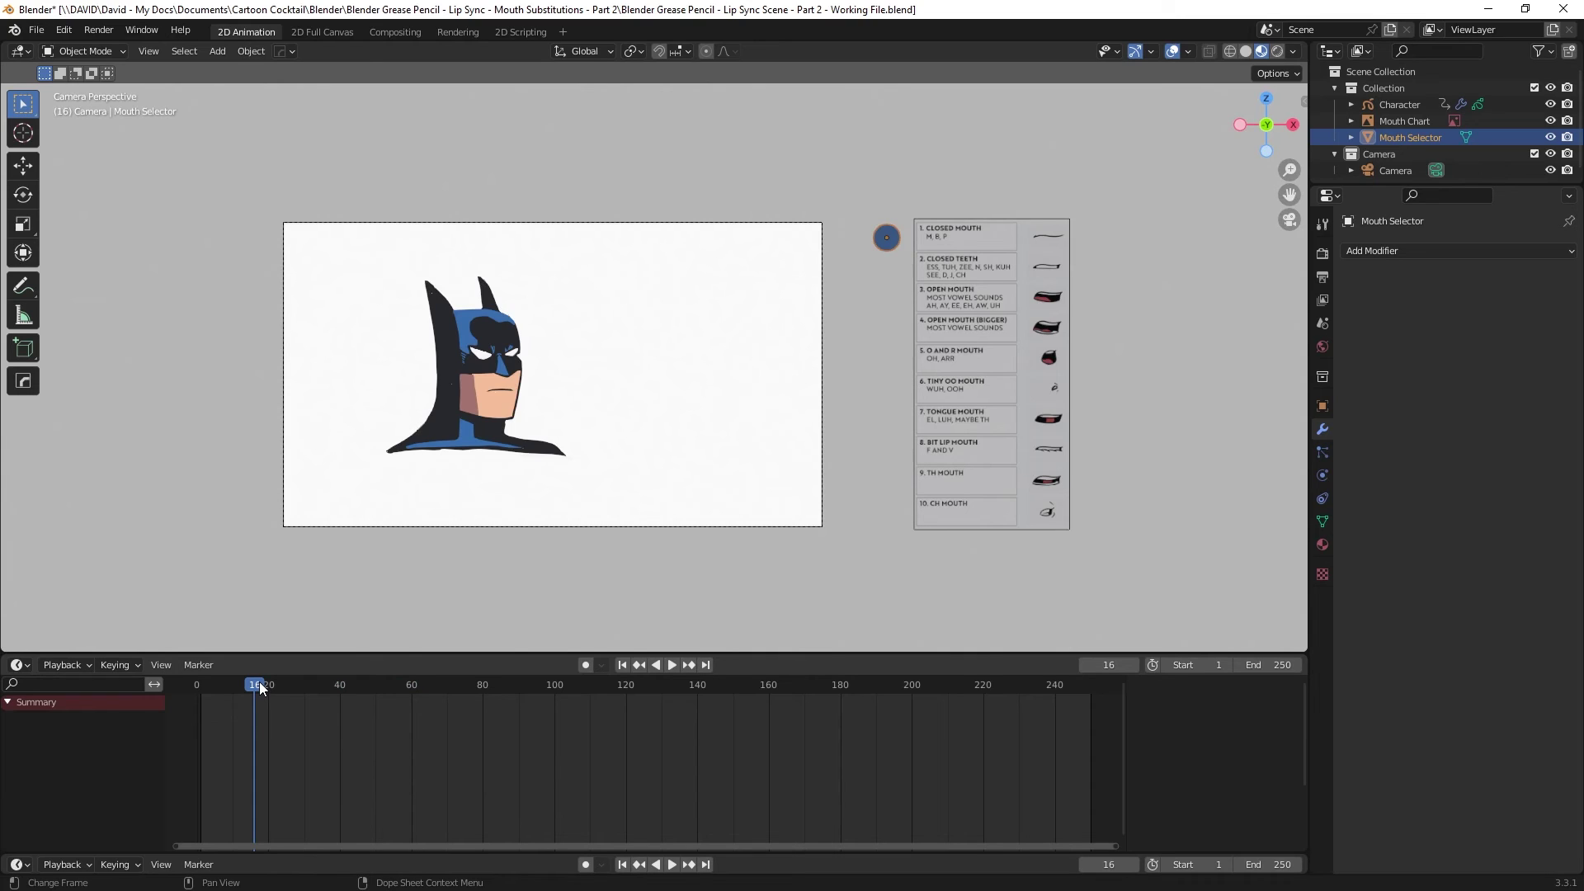
key(space)
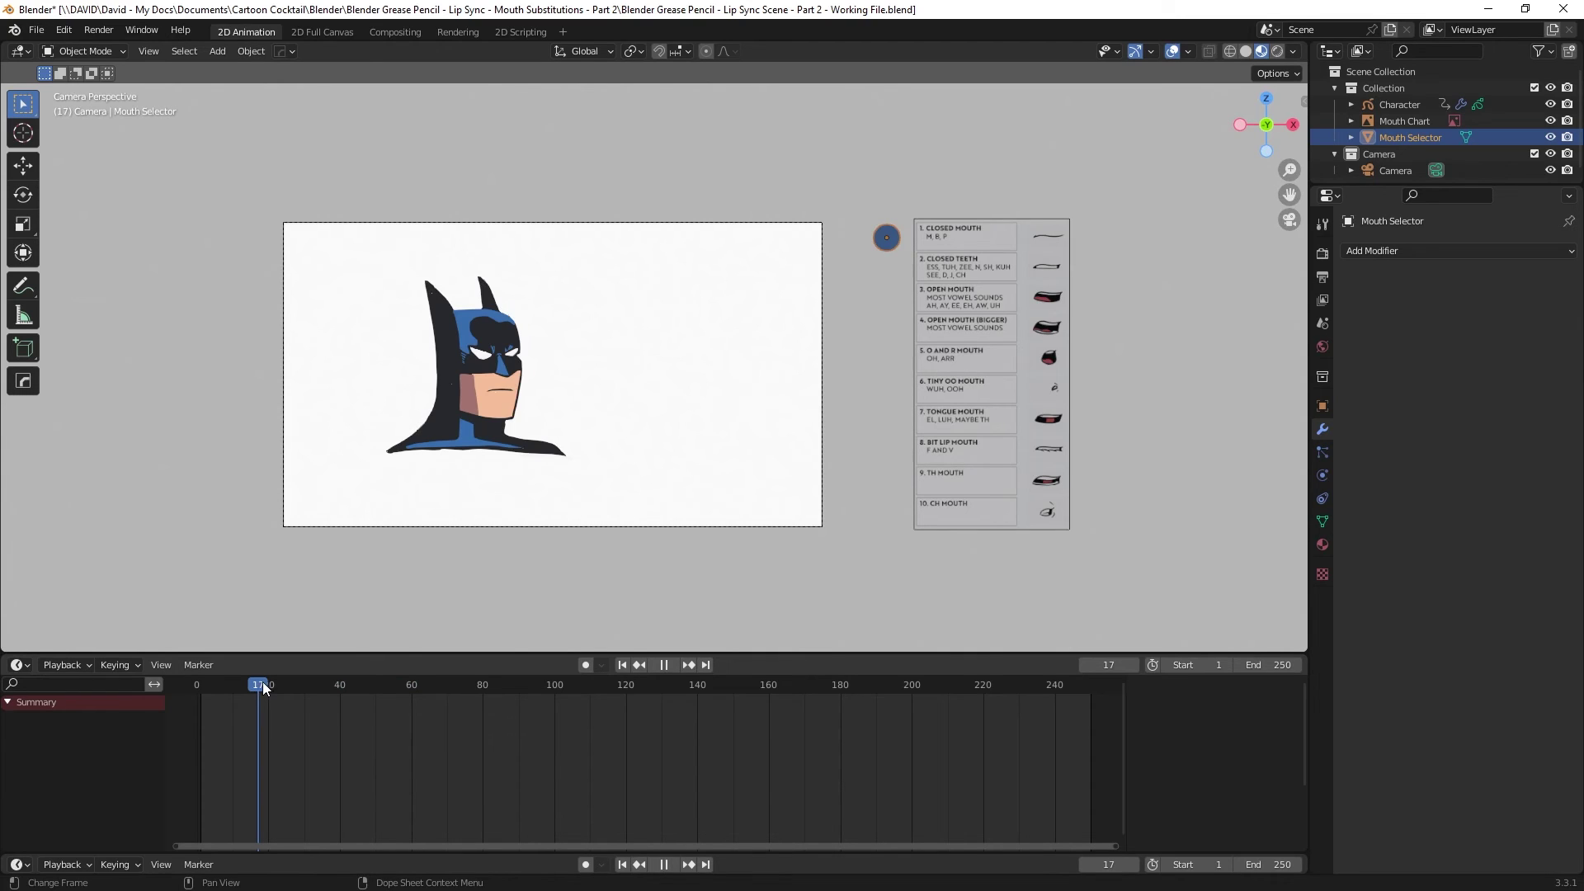
key(space)
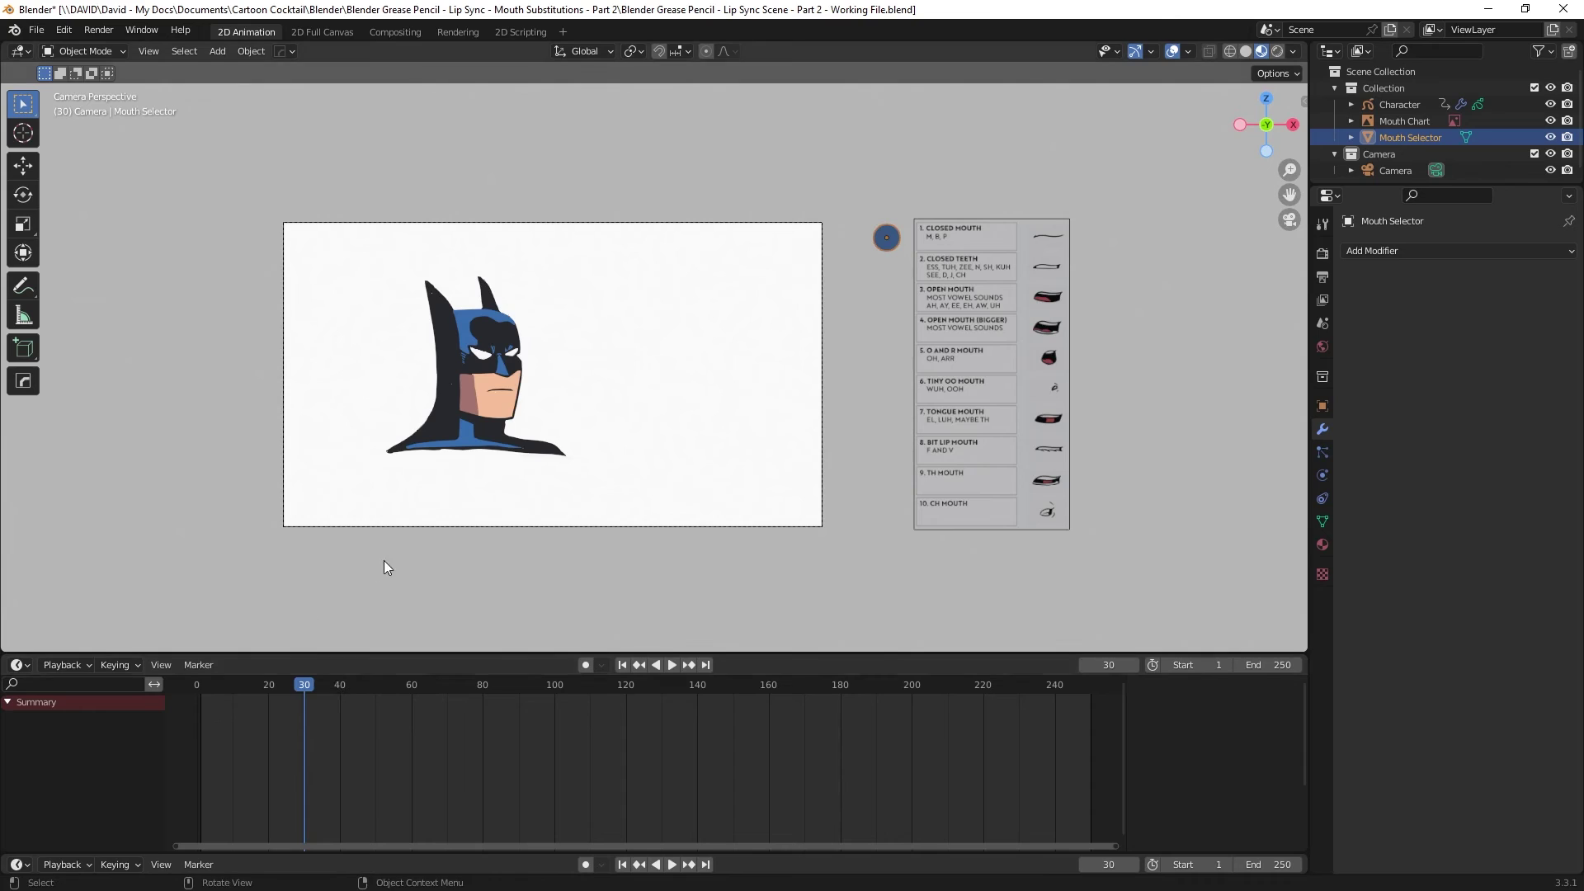
click(587, 665)
key(g)
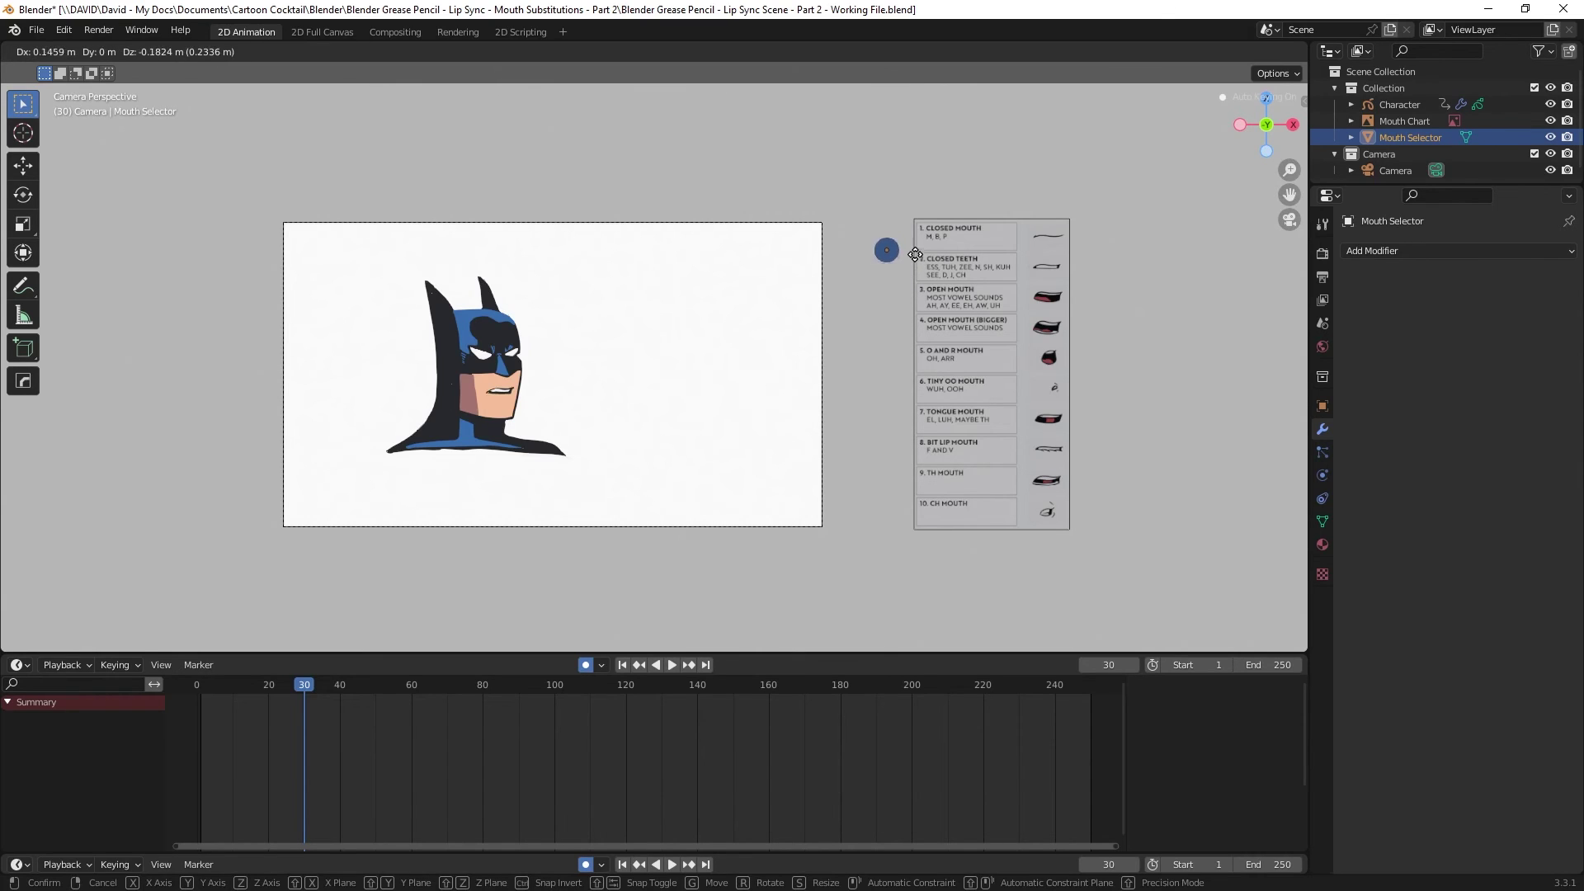
key(x)
click(915, 240)
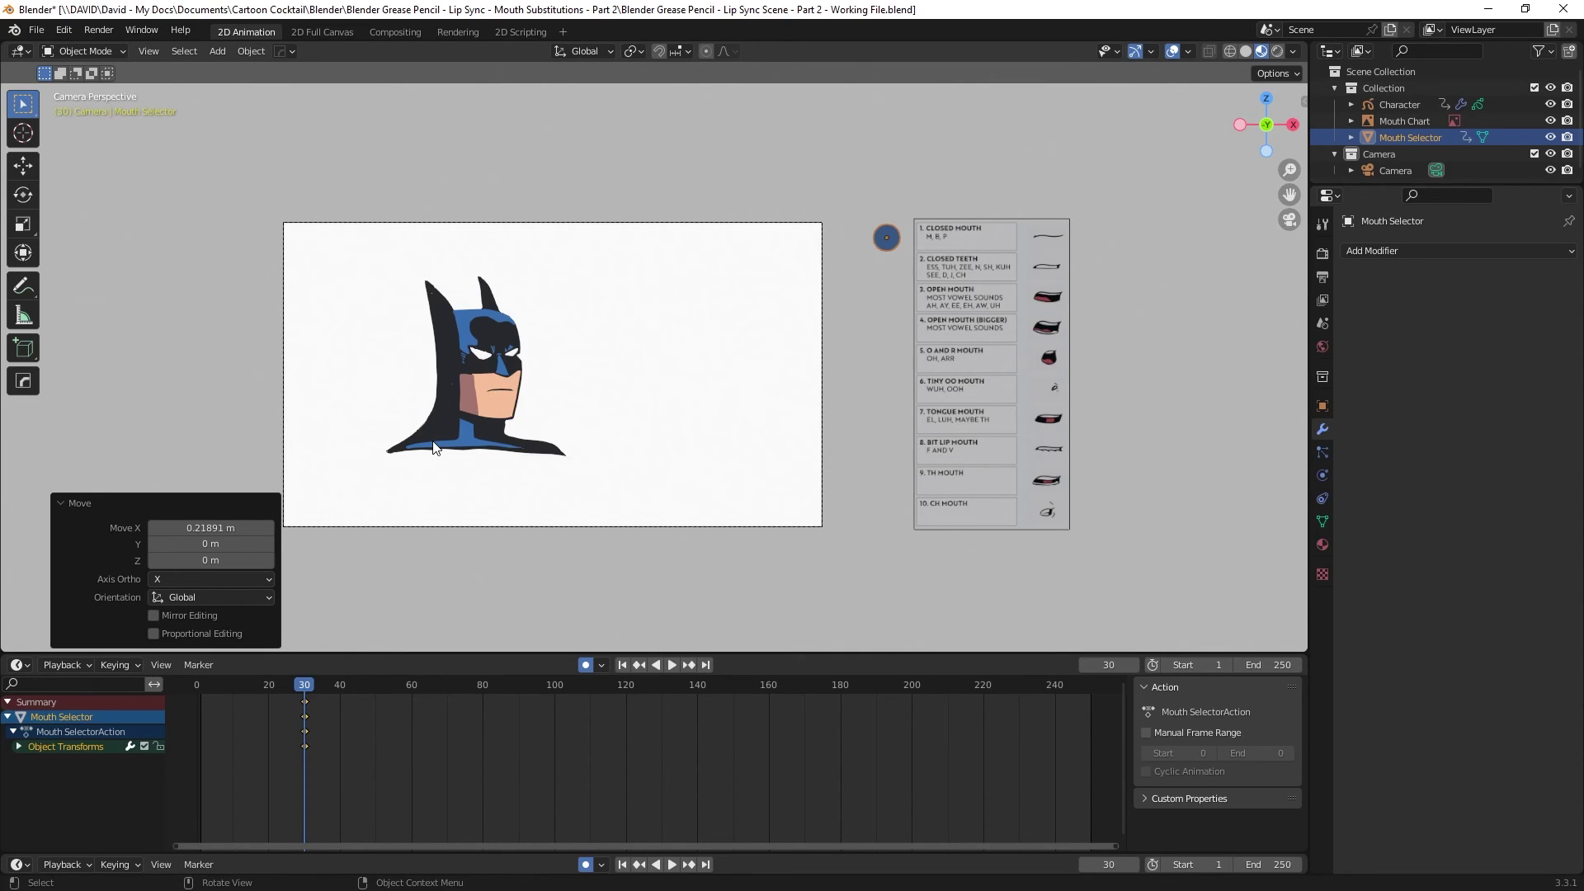
- Key the Mouth Selector beside Open Mouth at frame 31 and beside Tongue Mouth at frame 32
click(308, 685)
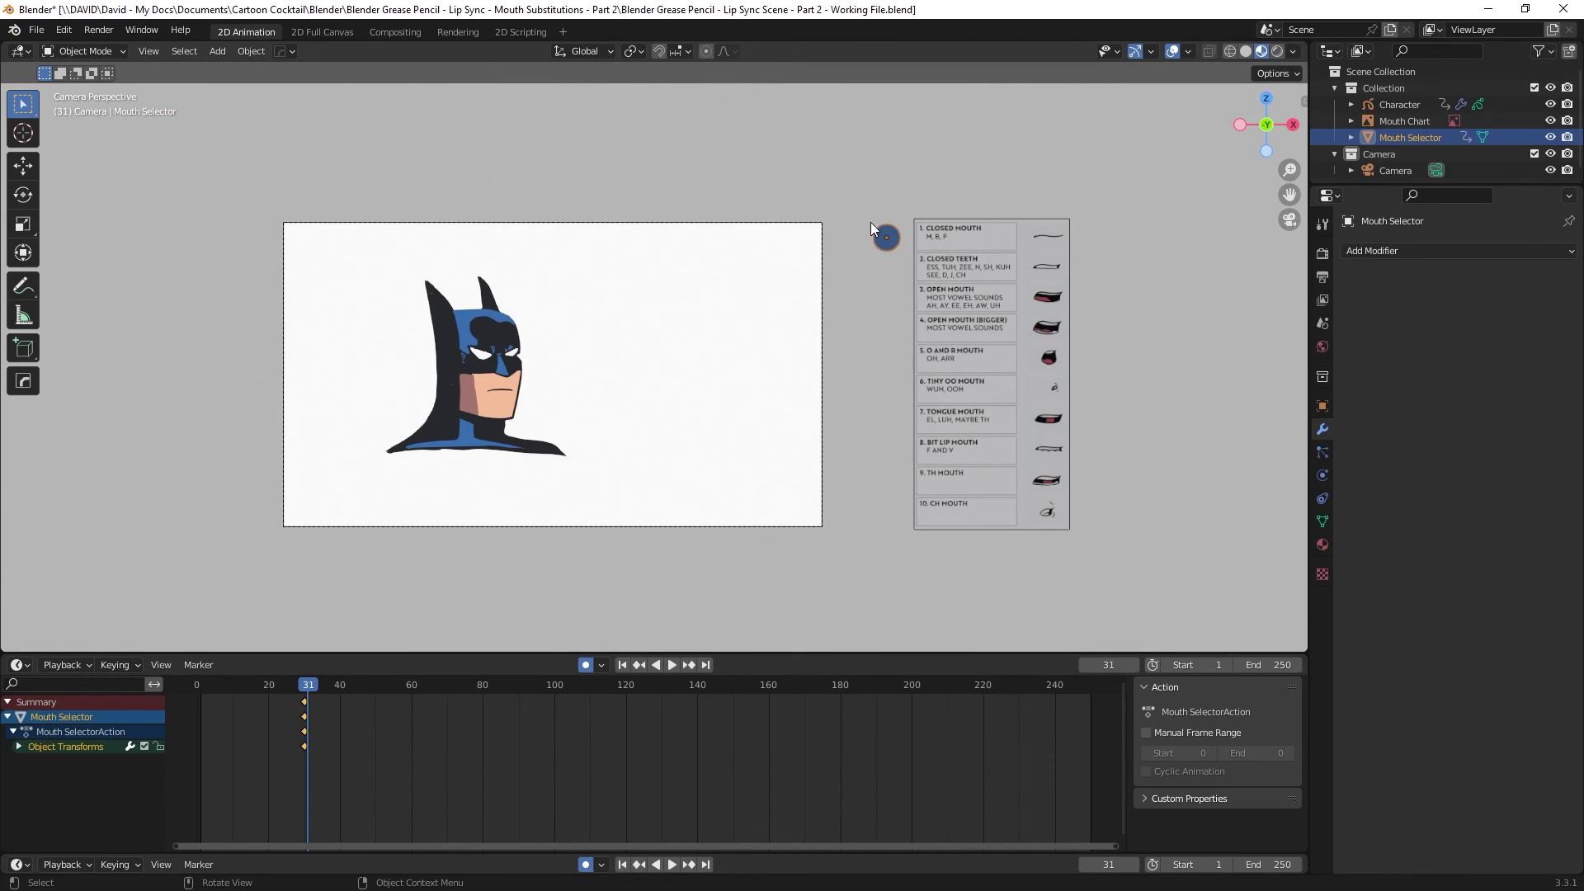
drag(888, 240, 904, 295)
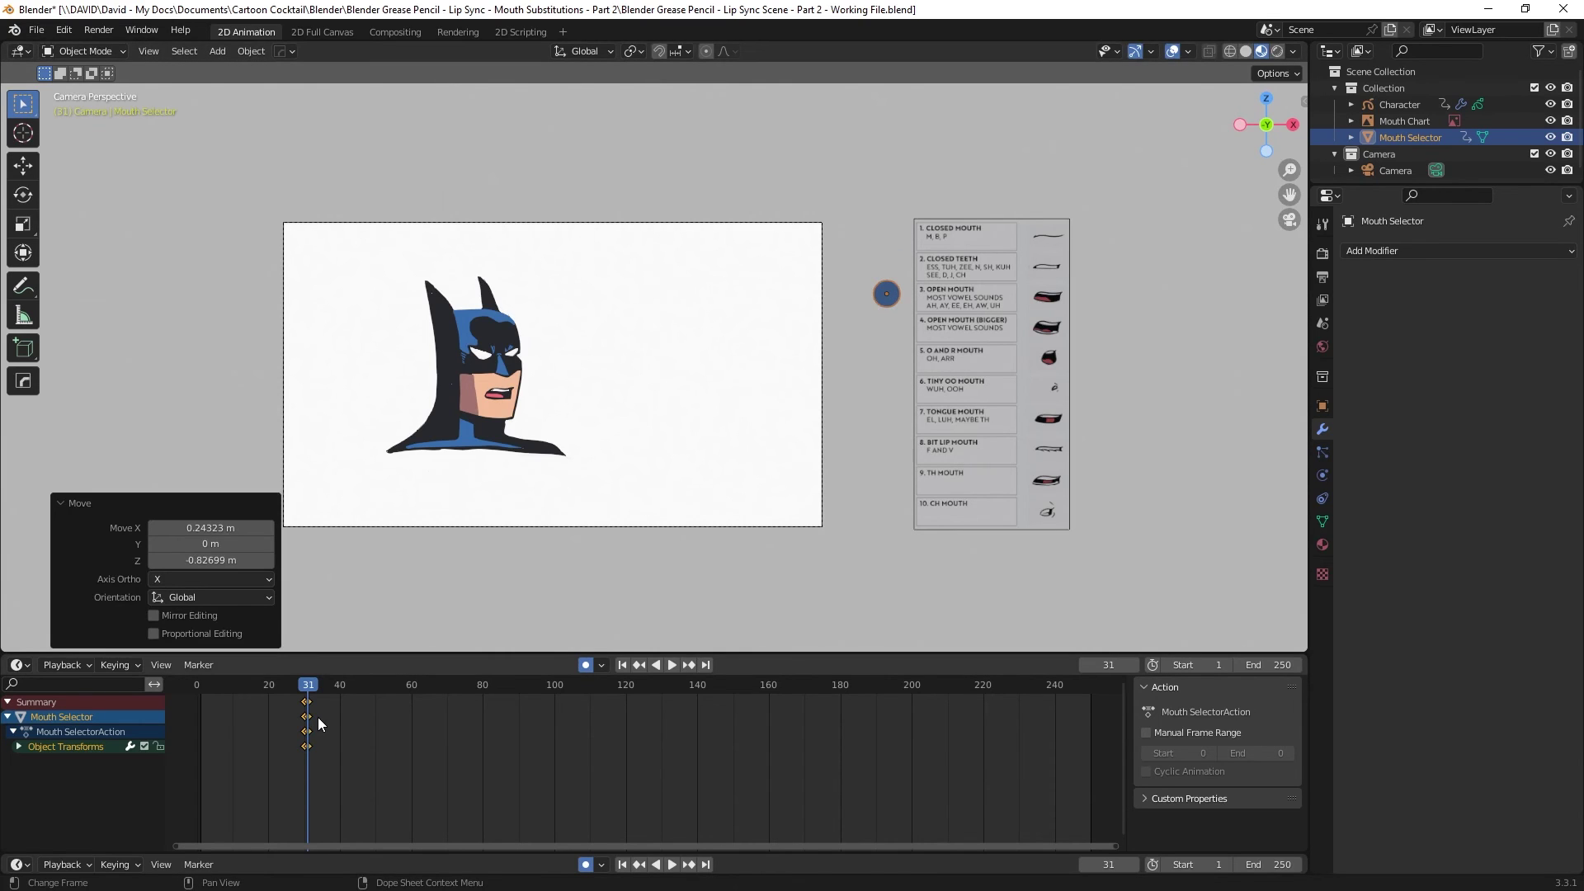
key(space)
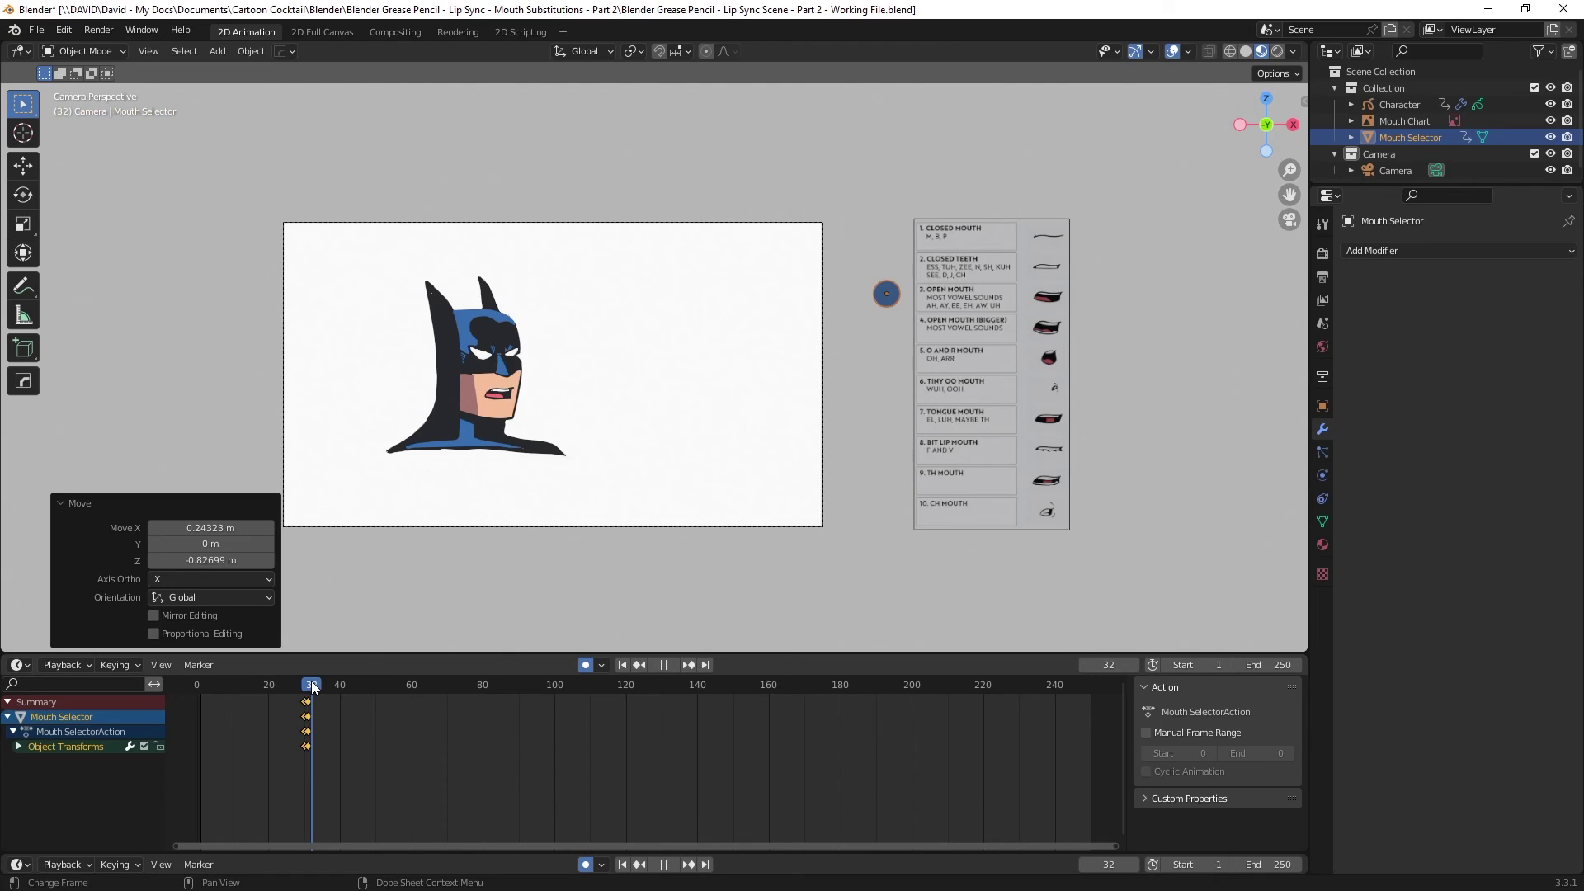
key(space)
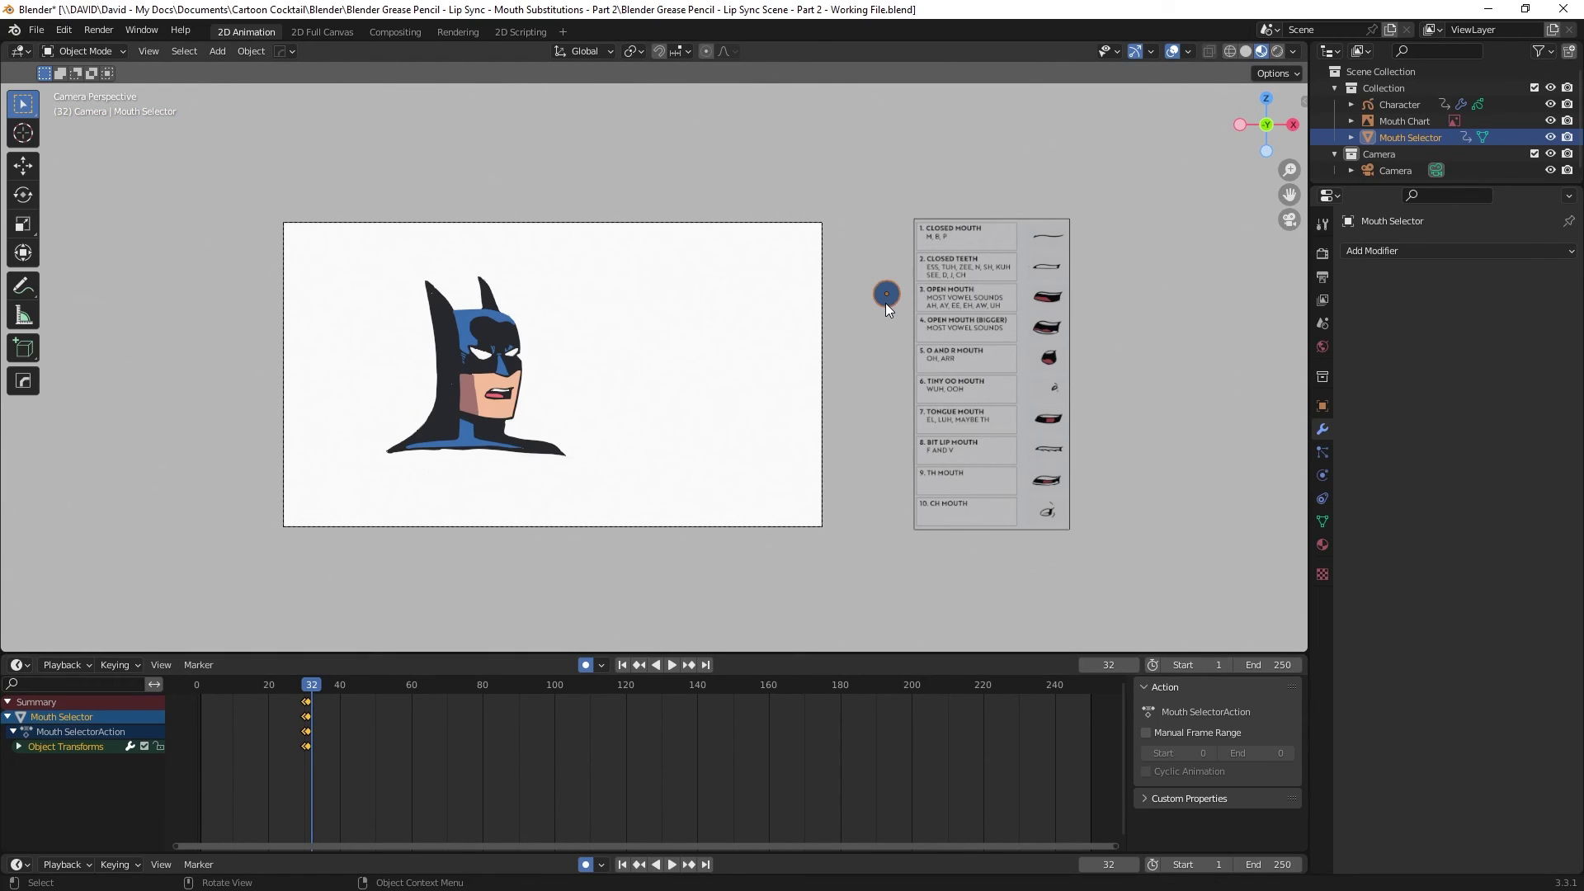
key(g)
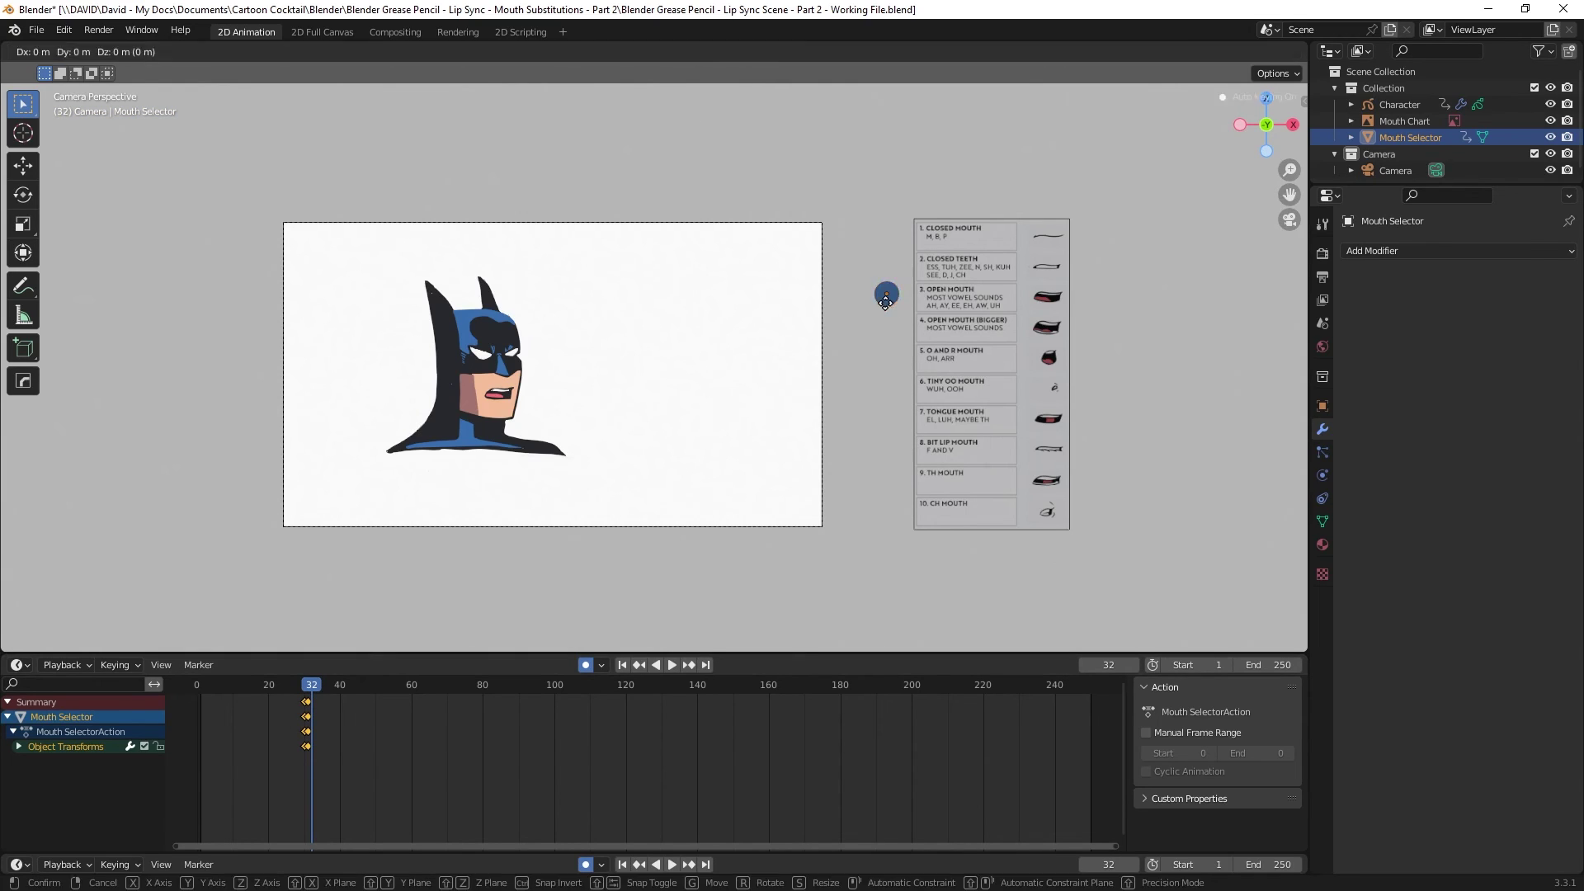
click(904, 430)
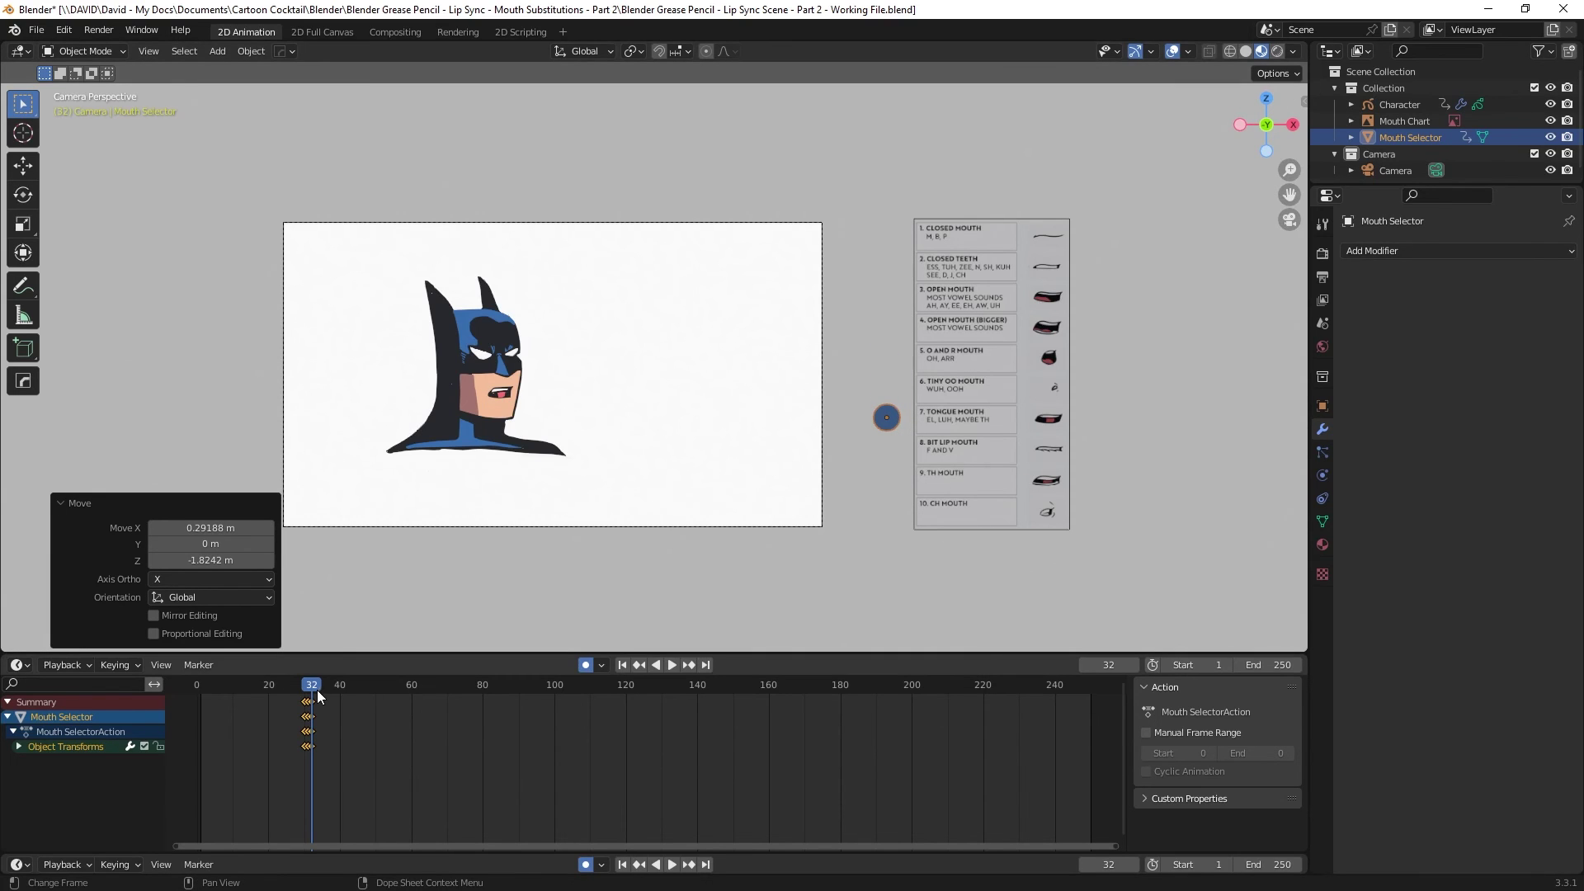
- Key the Mouth Selector beside Bit Lip Mouth at frame 35 and back beside Open Mouth at frame 40
key(space)
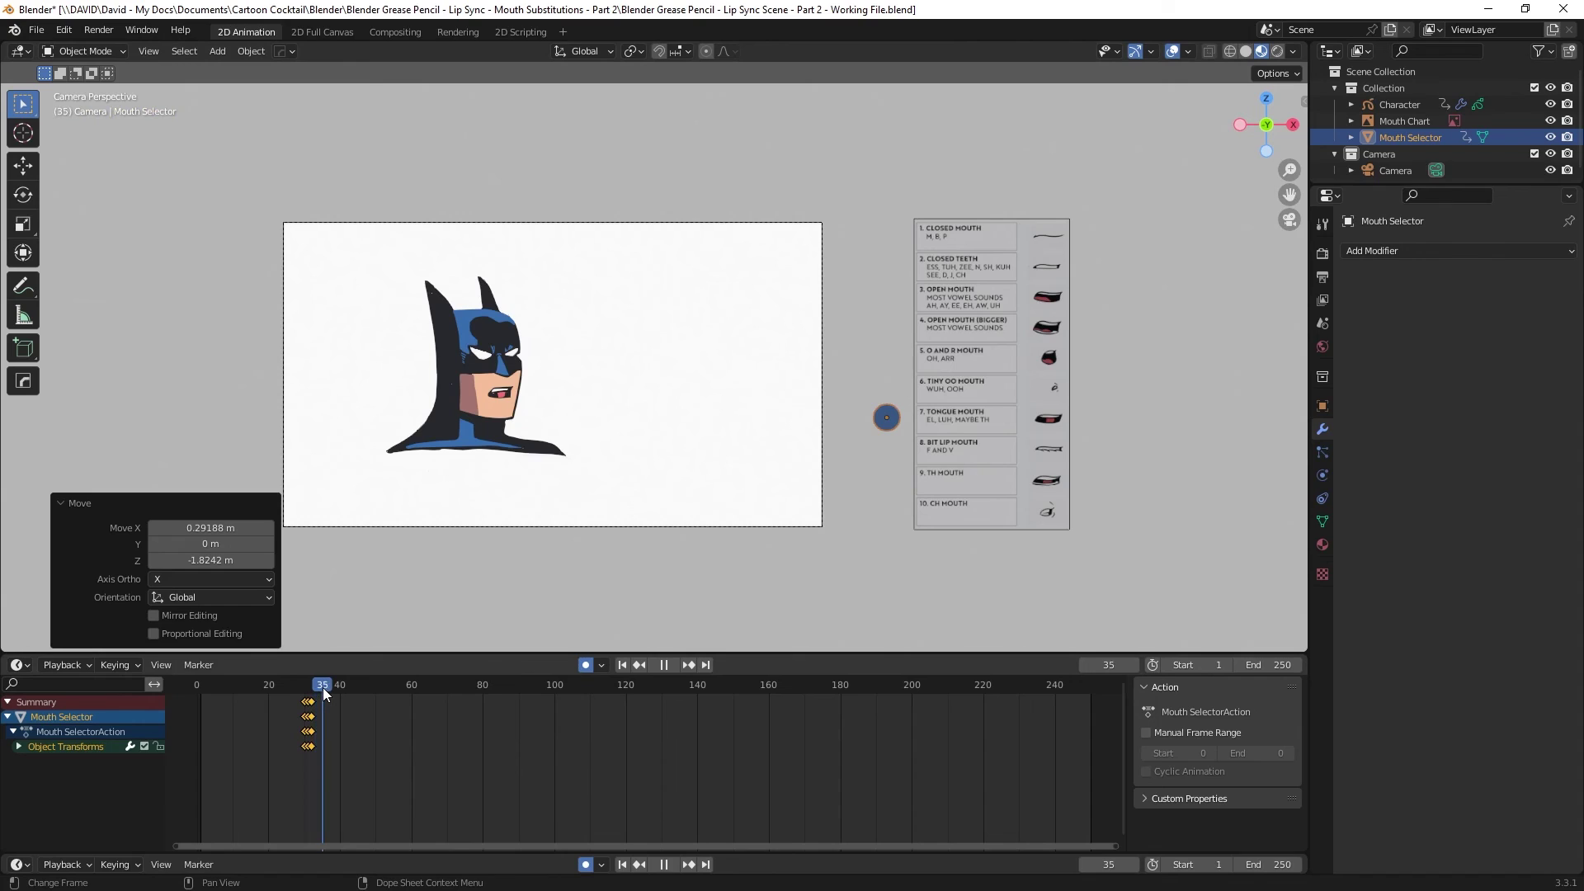
key(space)
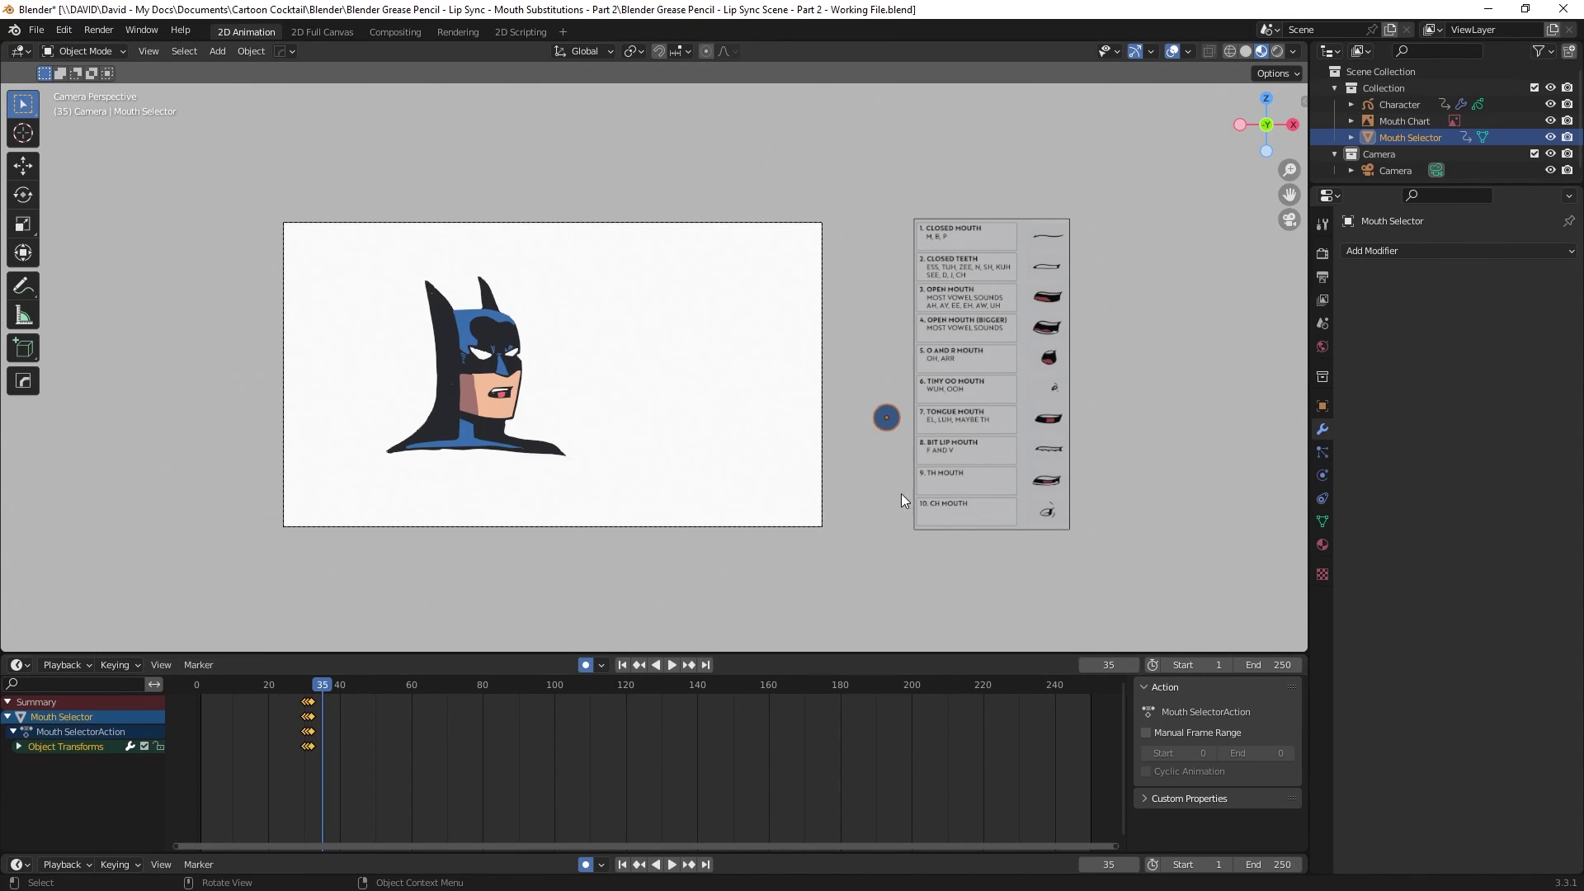
key(g)
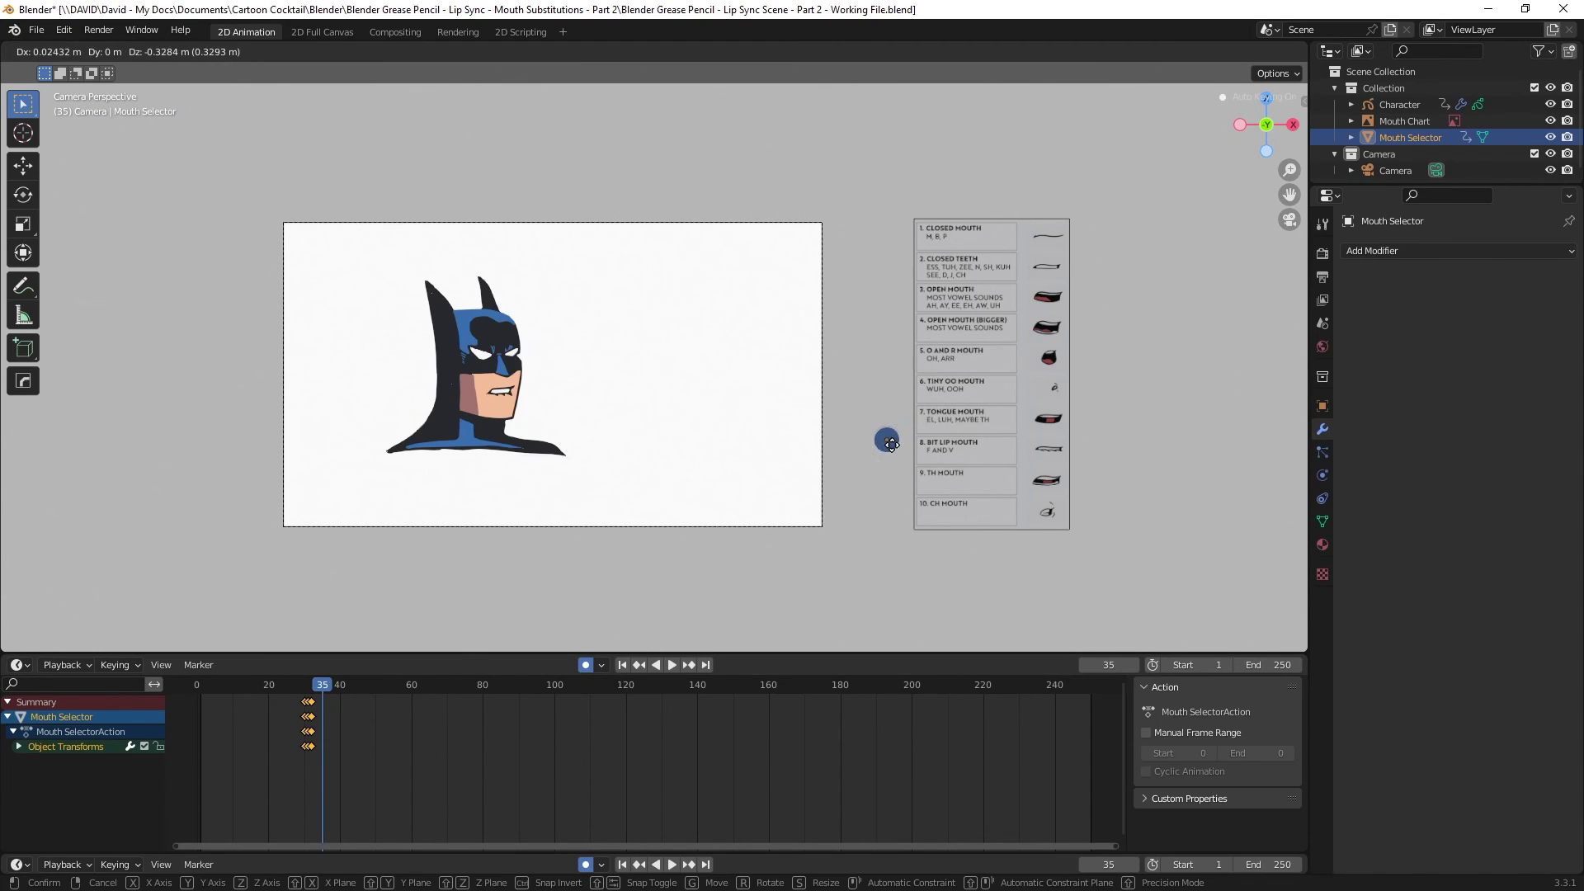
click(894, 452)
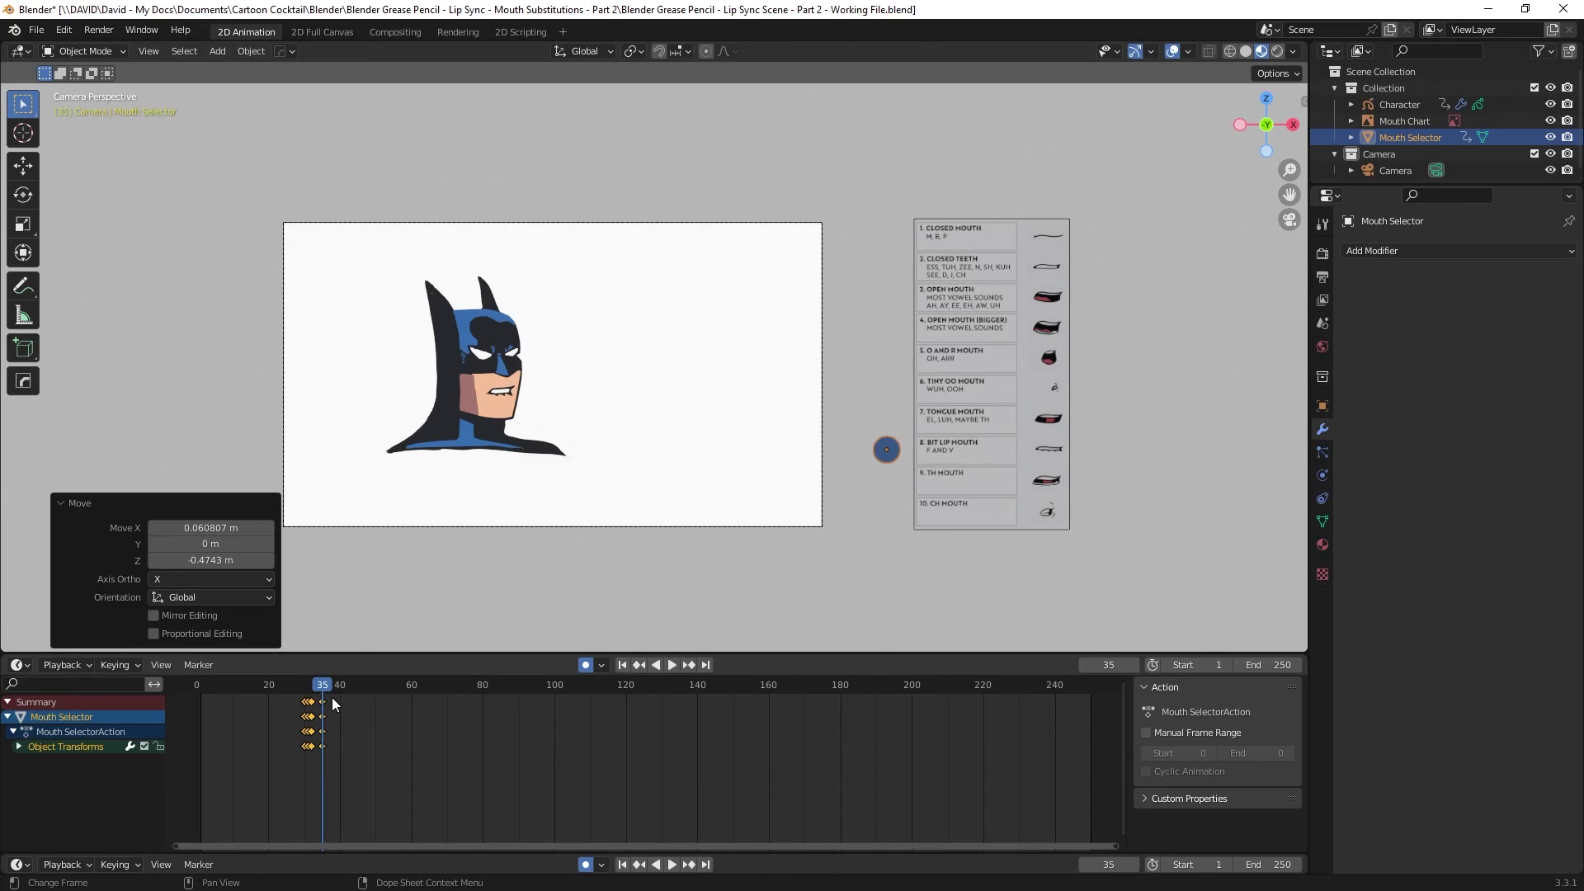
key(space)
drag(336, 685, 340, 684)
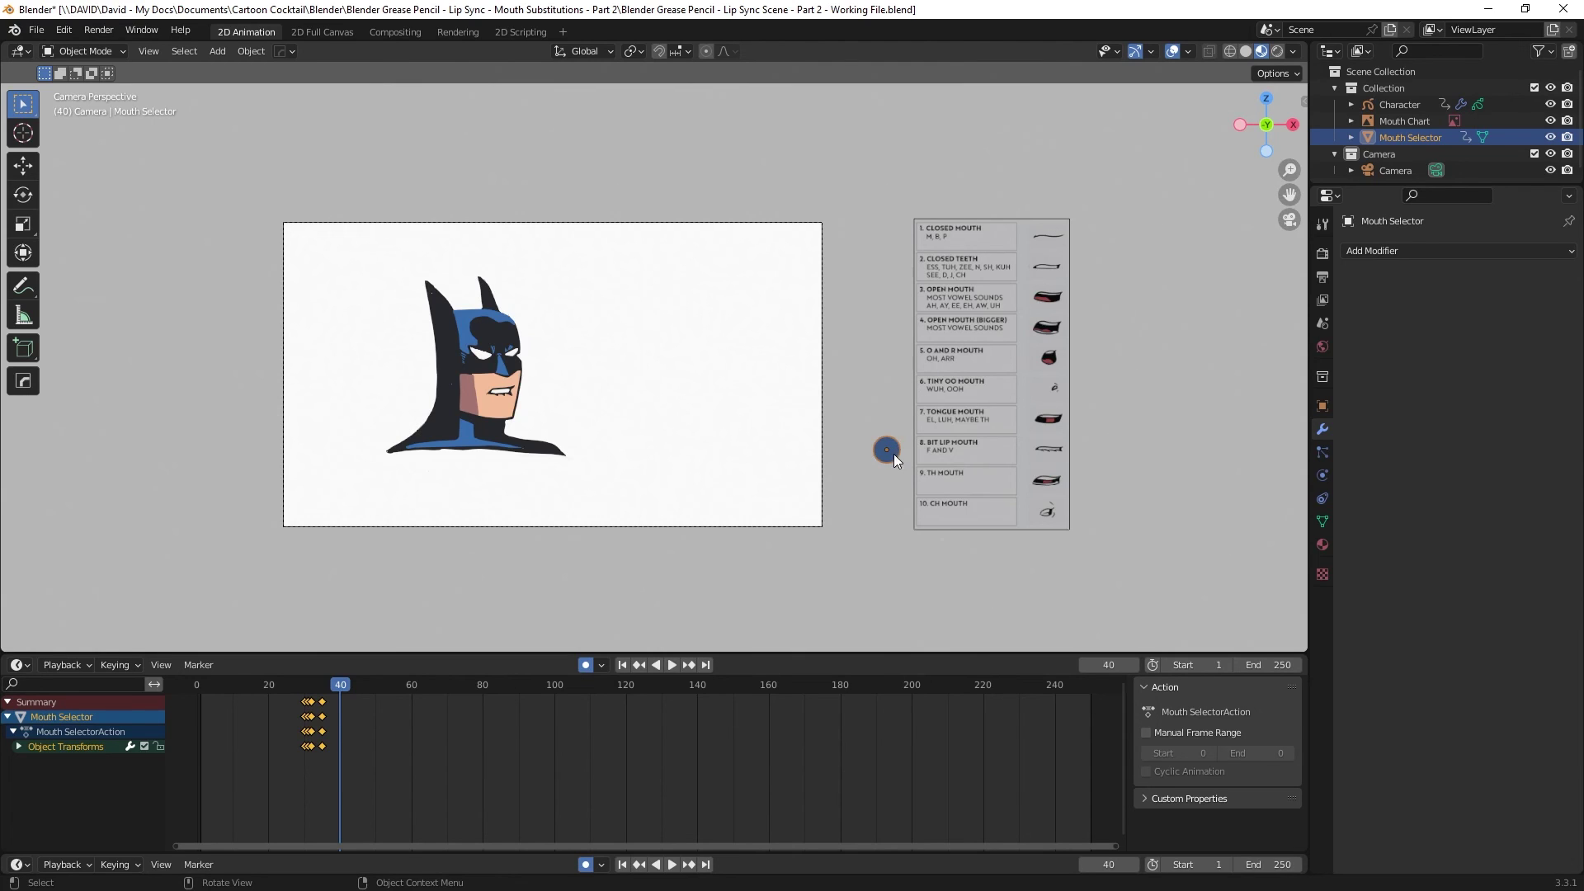
key(g)
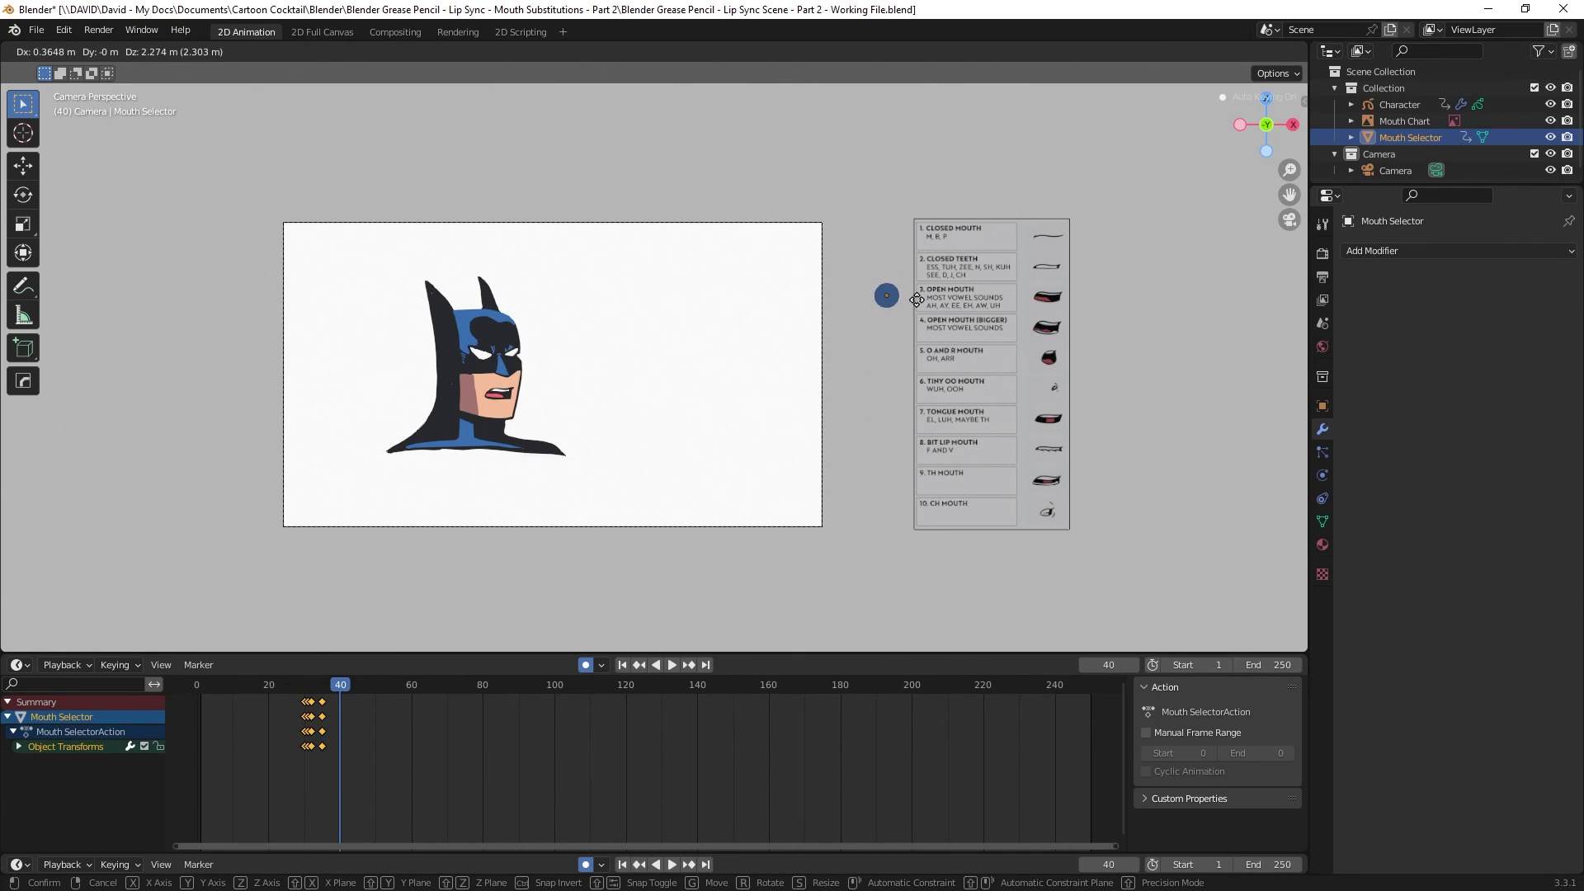
click(916, 302)
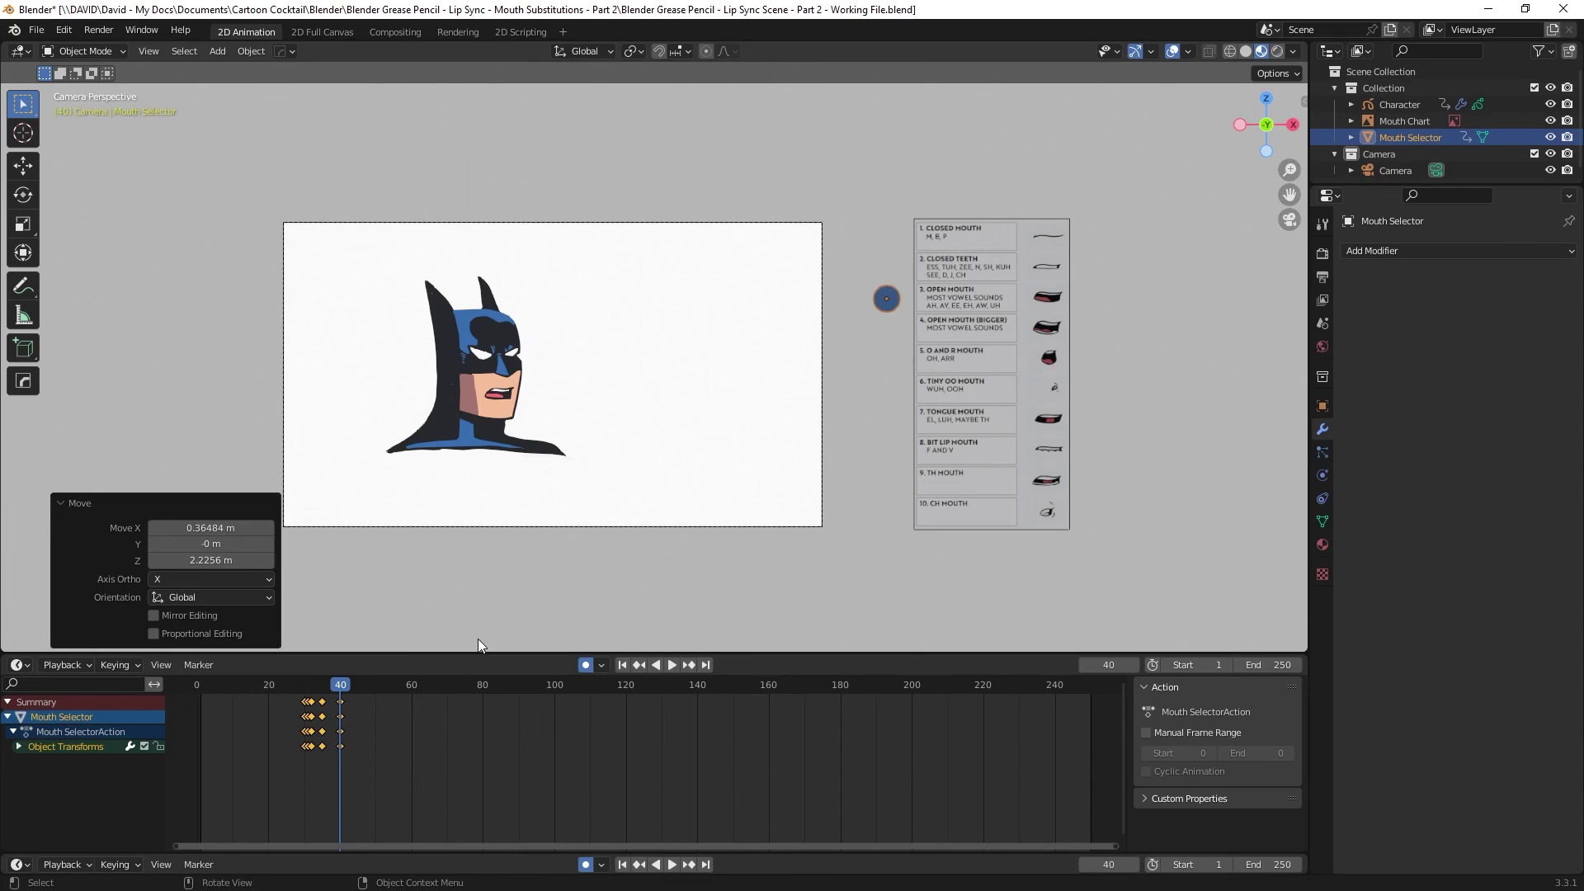
- Key the Mouth Selector beside Closed Teeth at frame 43 and beside Closed Mouth at frame 46
drag(339, 690, 353, 685)
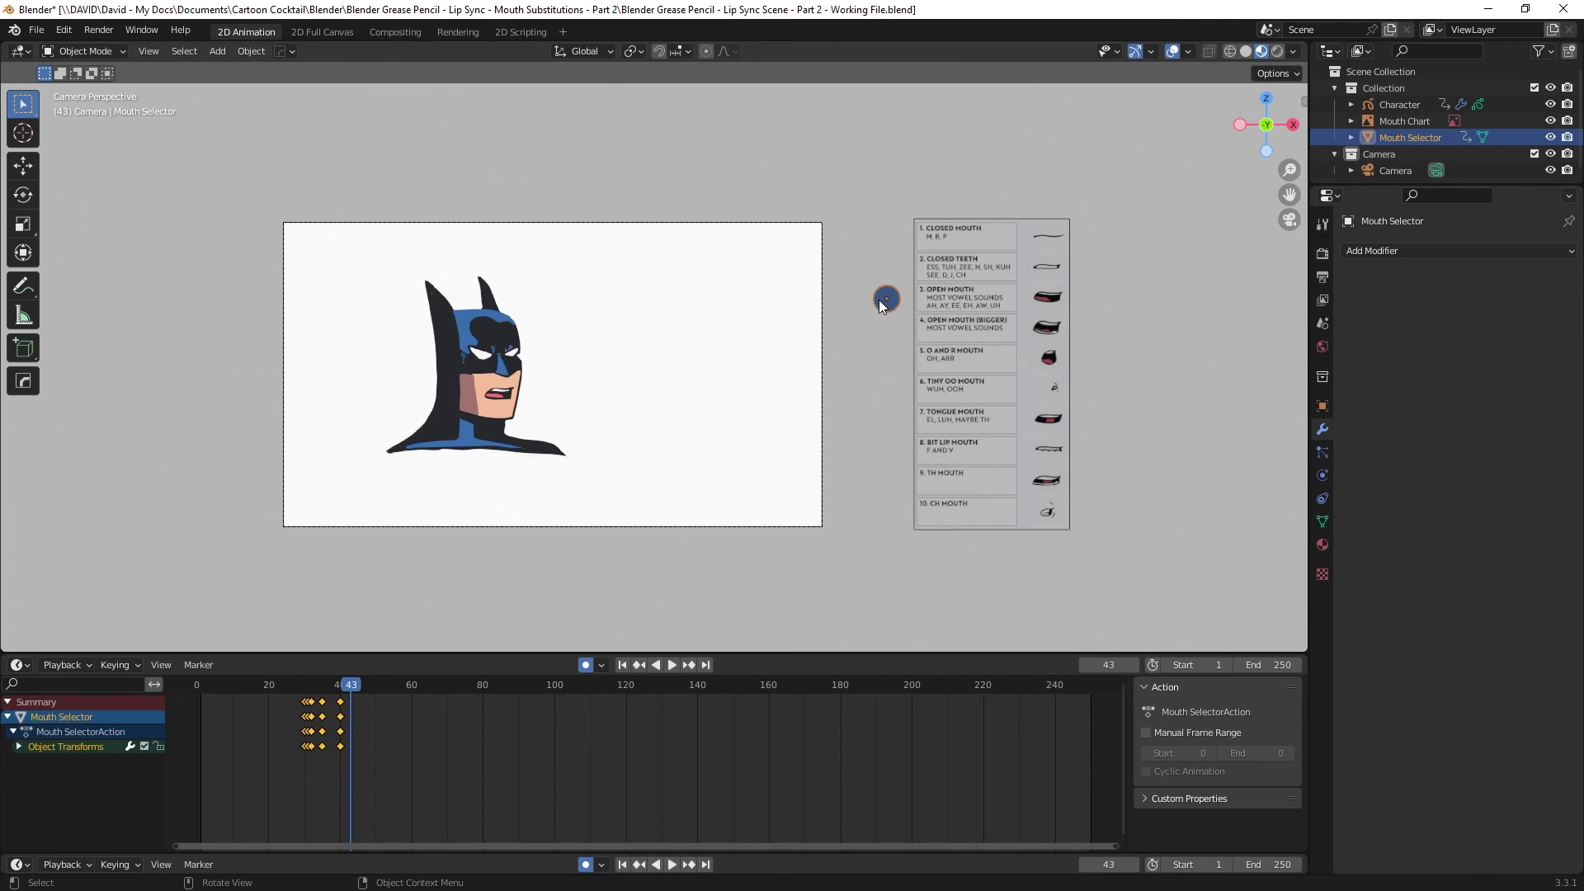
drag(882, 298, 892, 269)
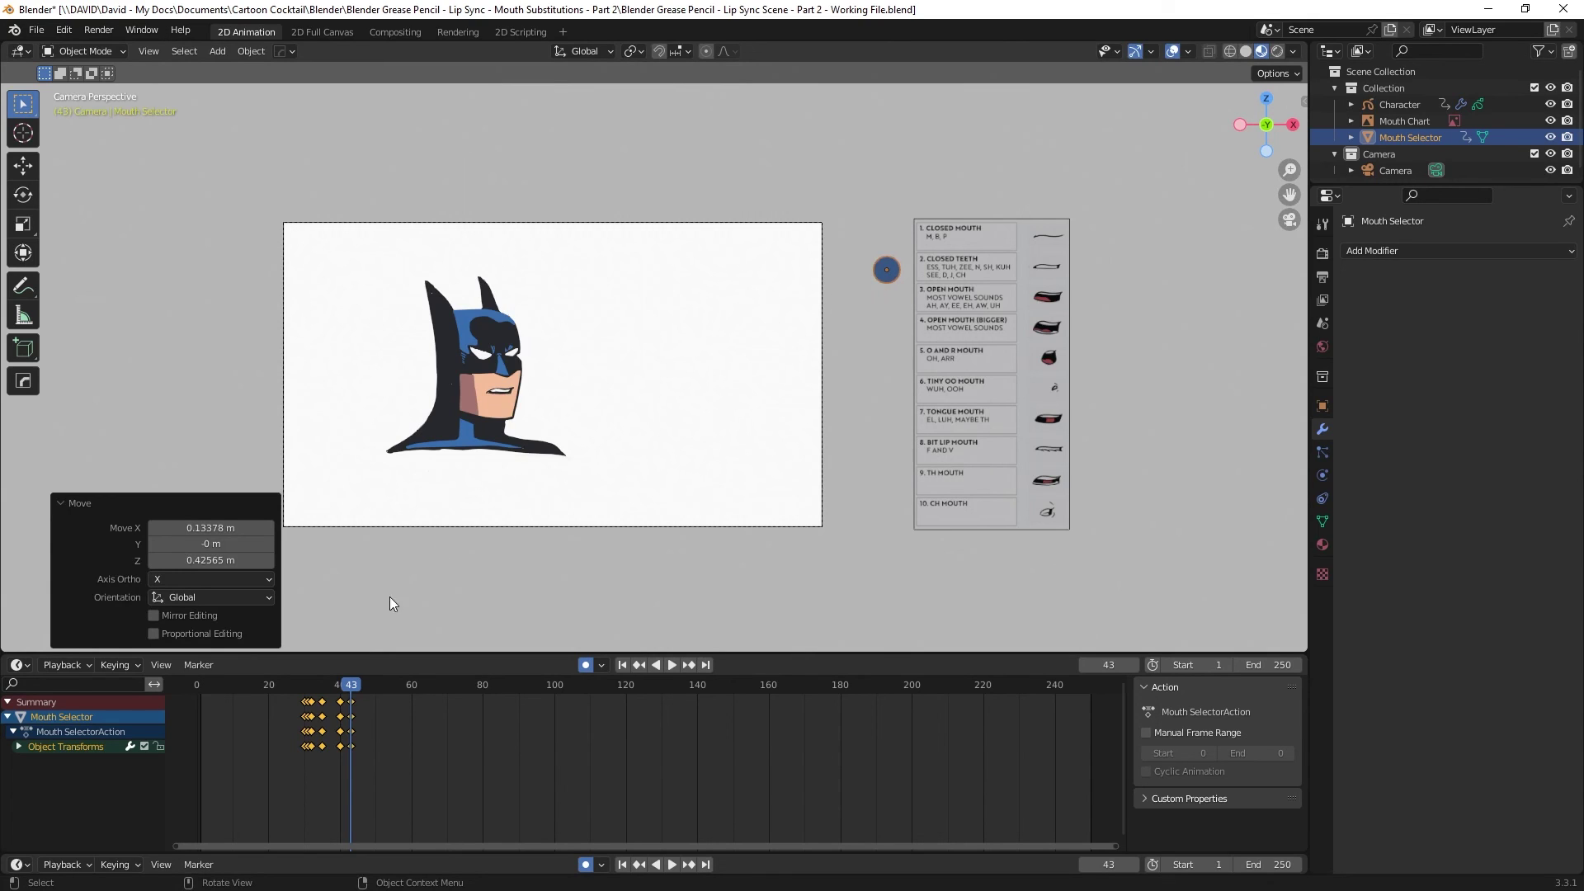
drag(355, 684, 362, 684)
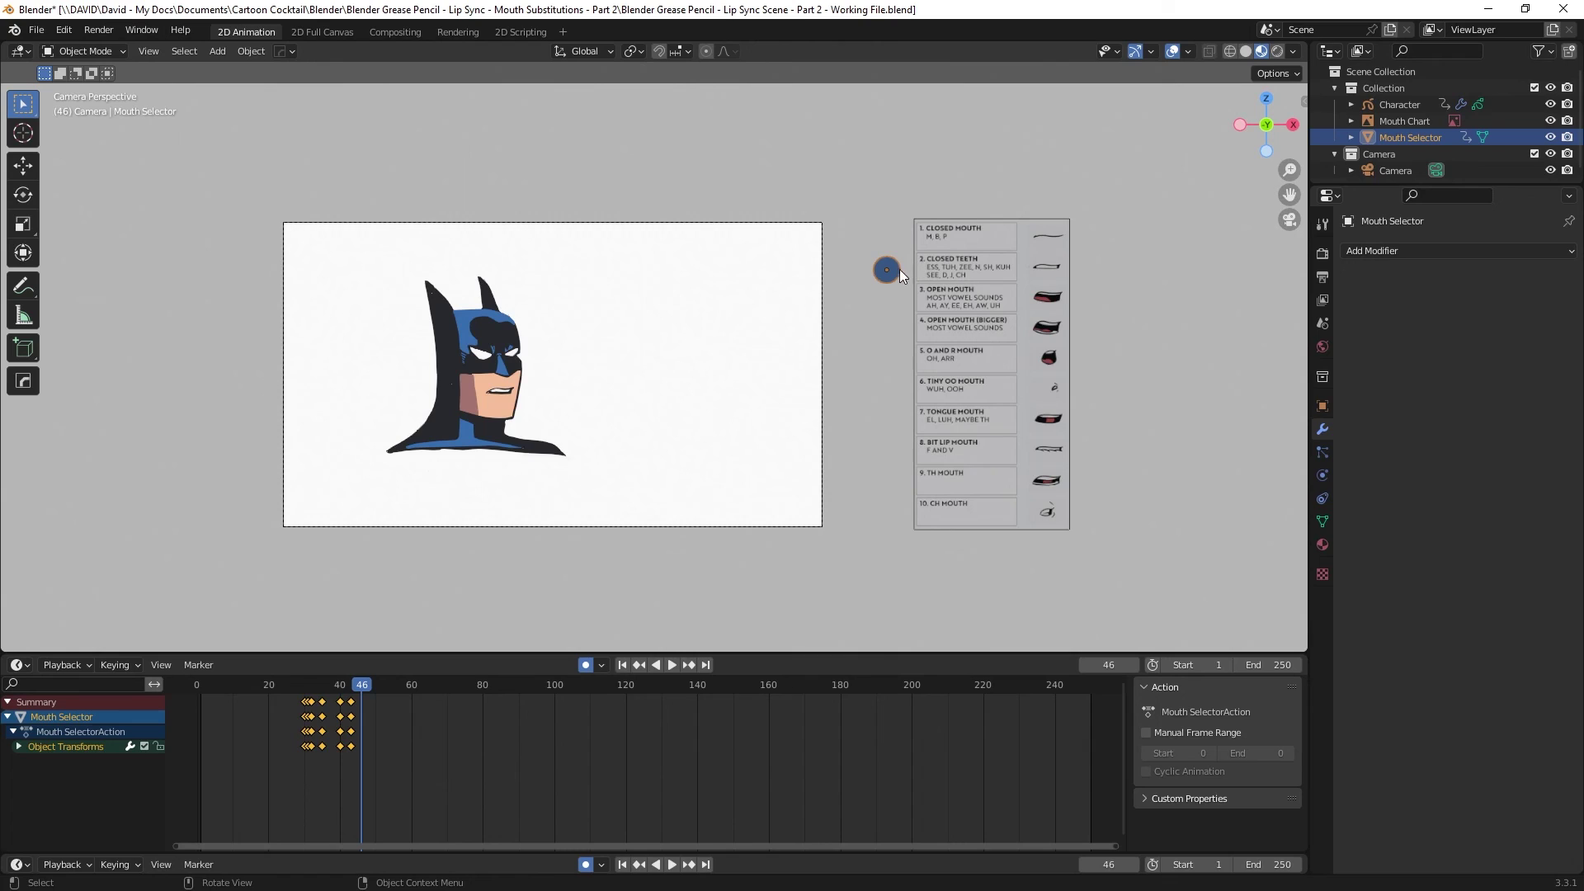
drag(888, 275, 886, 271)
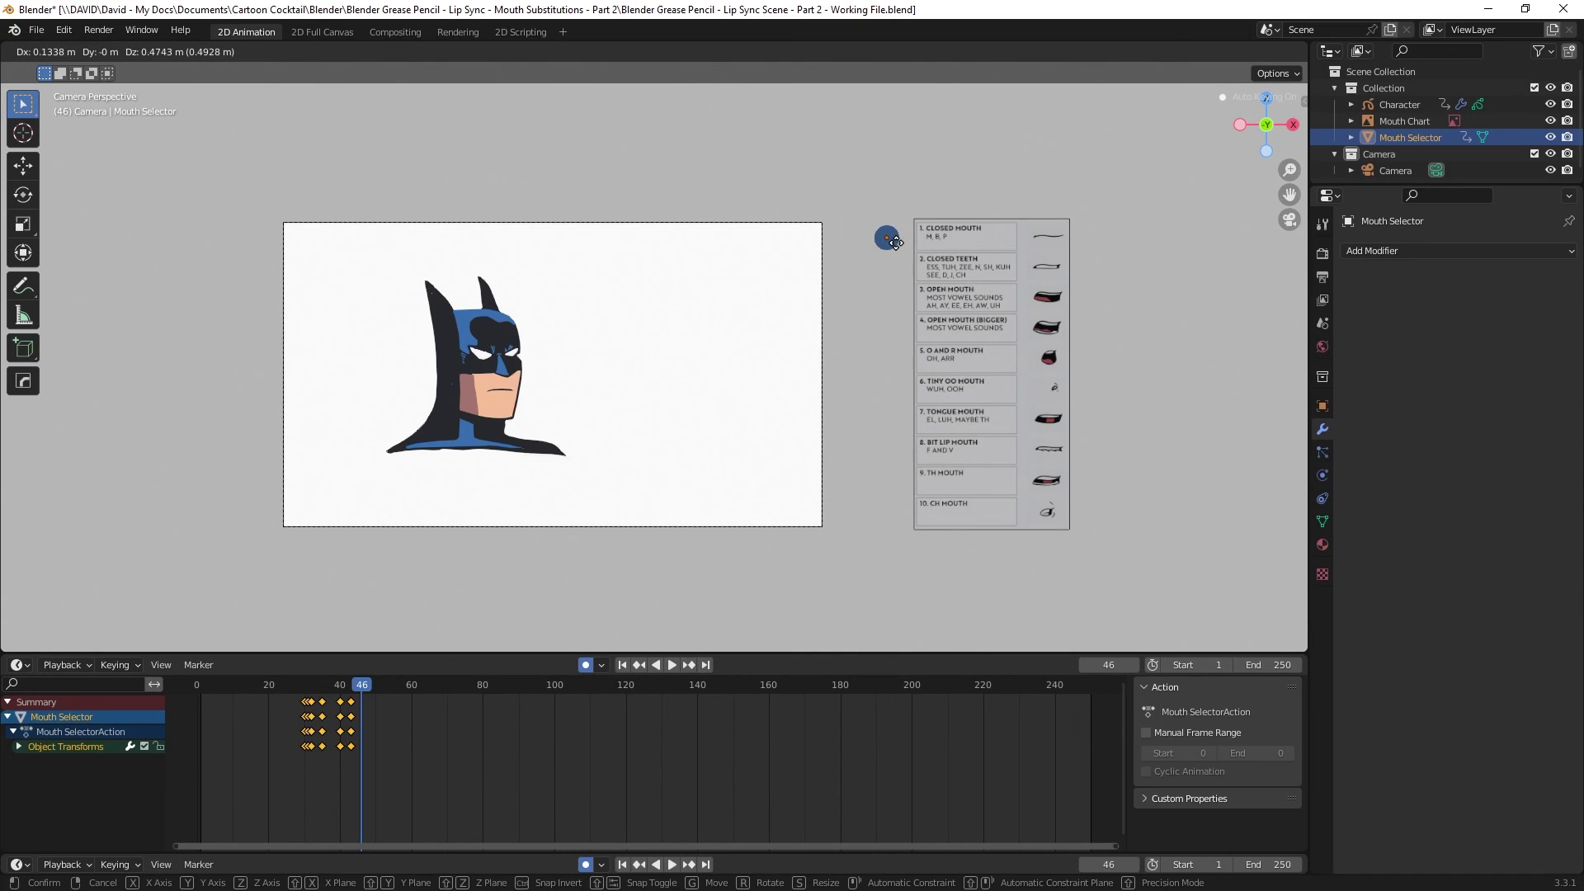
click(895, 241)
- Set the interpolation mode of all the Mouth Selector's keyframes up to frame 46 to Constant
drag(489, 788, 255, 691)
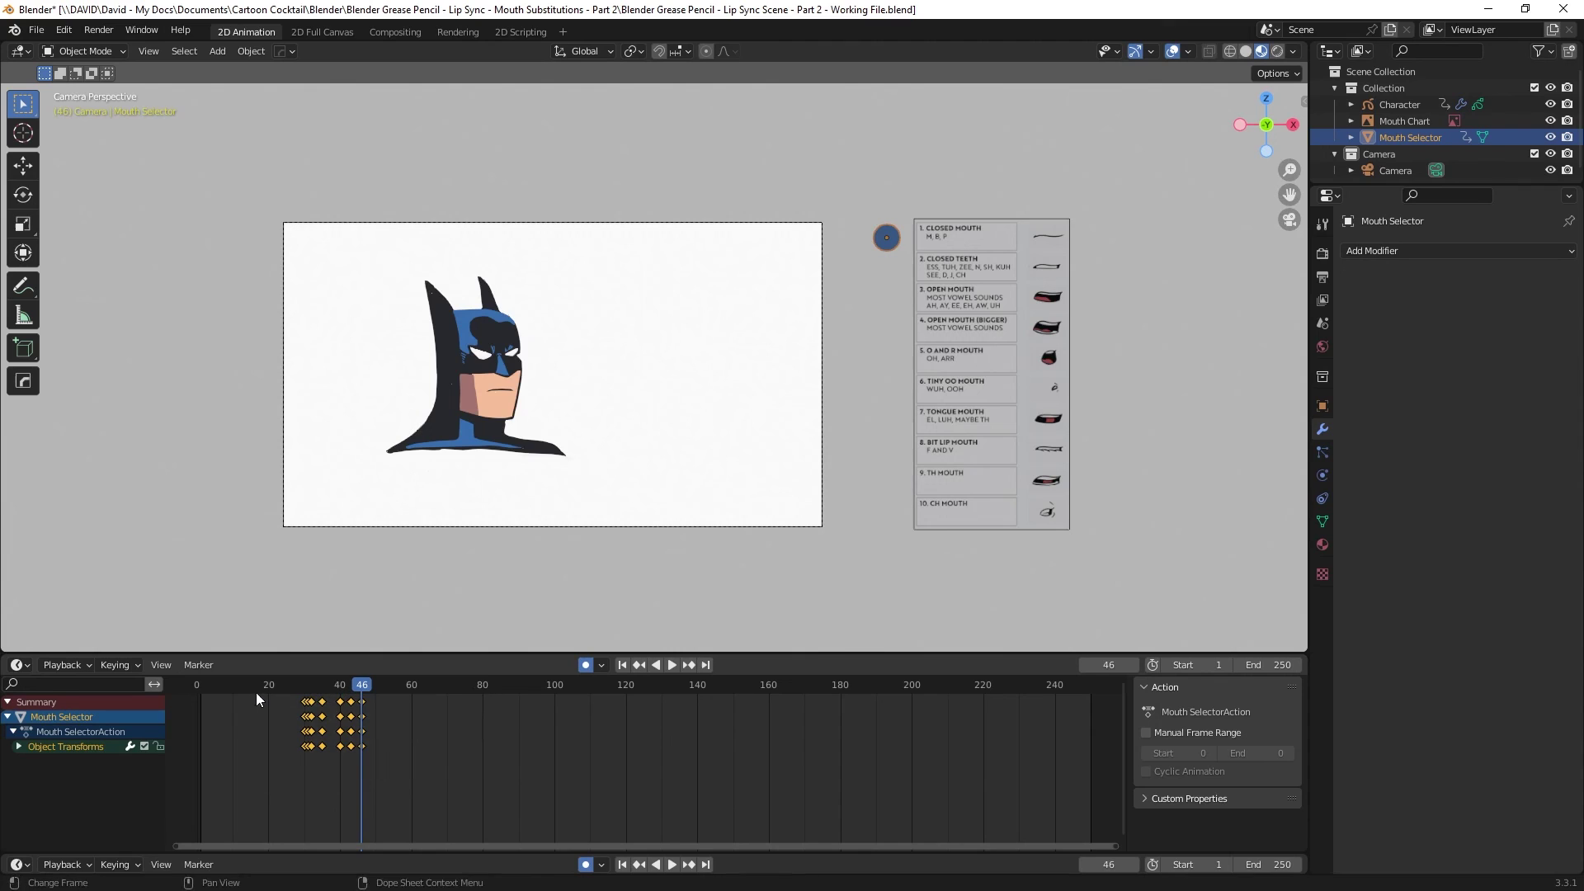
right_click(324, 701)
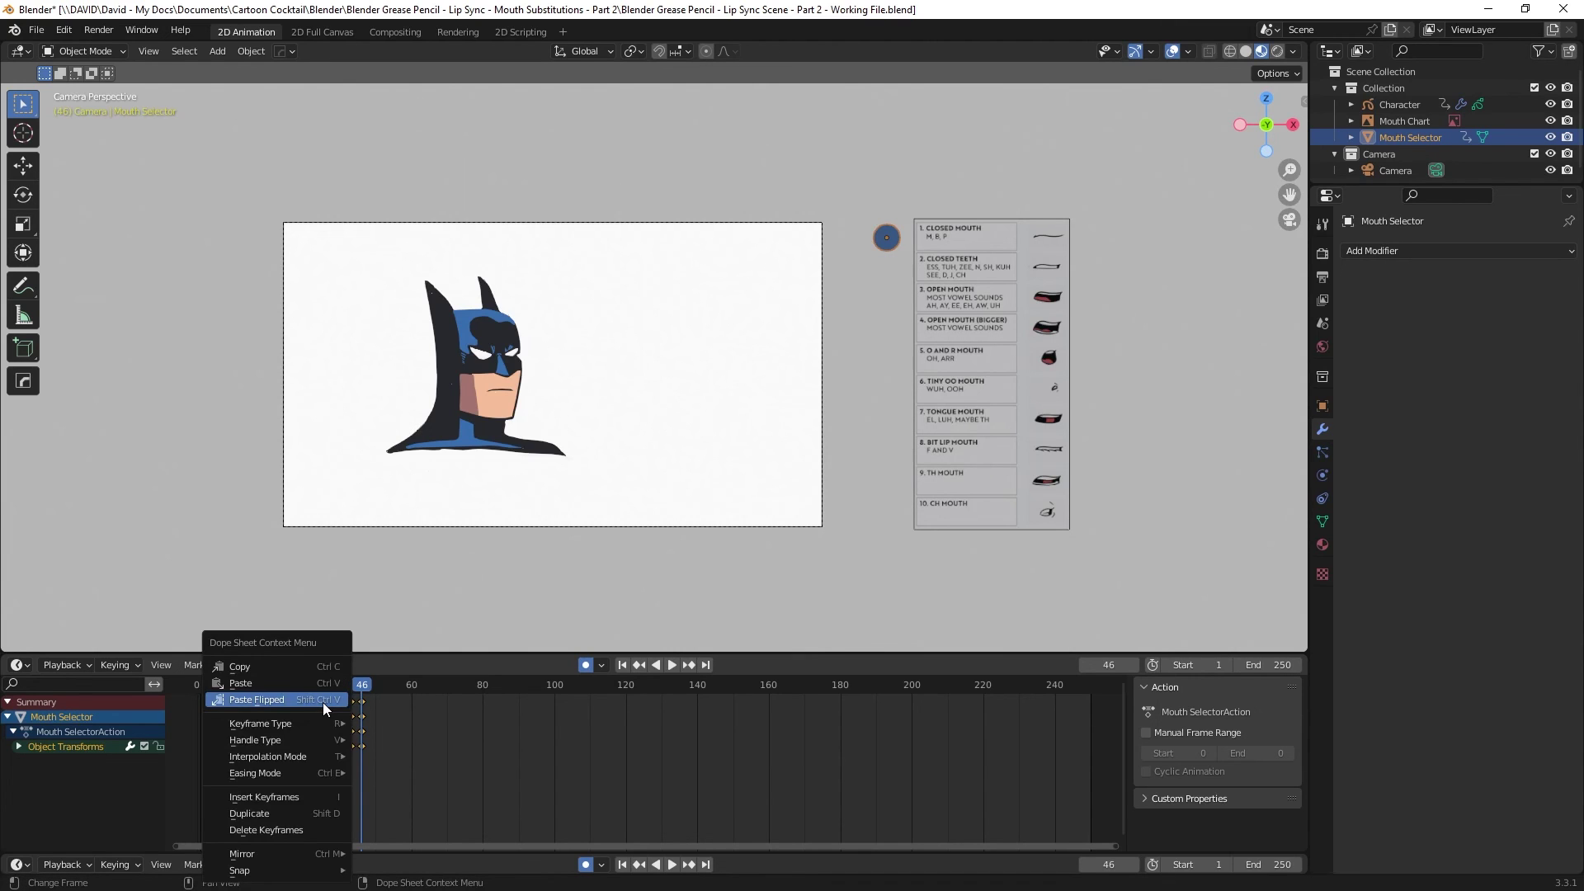
mouse_move(315, 755)
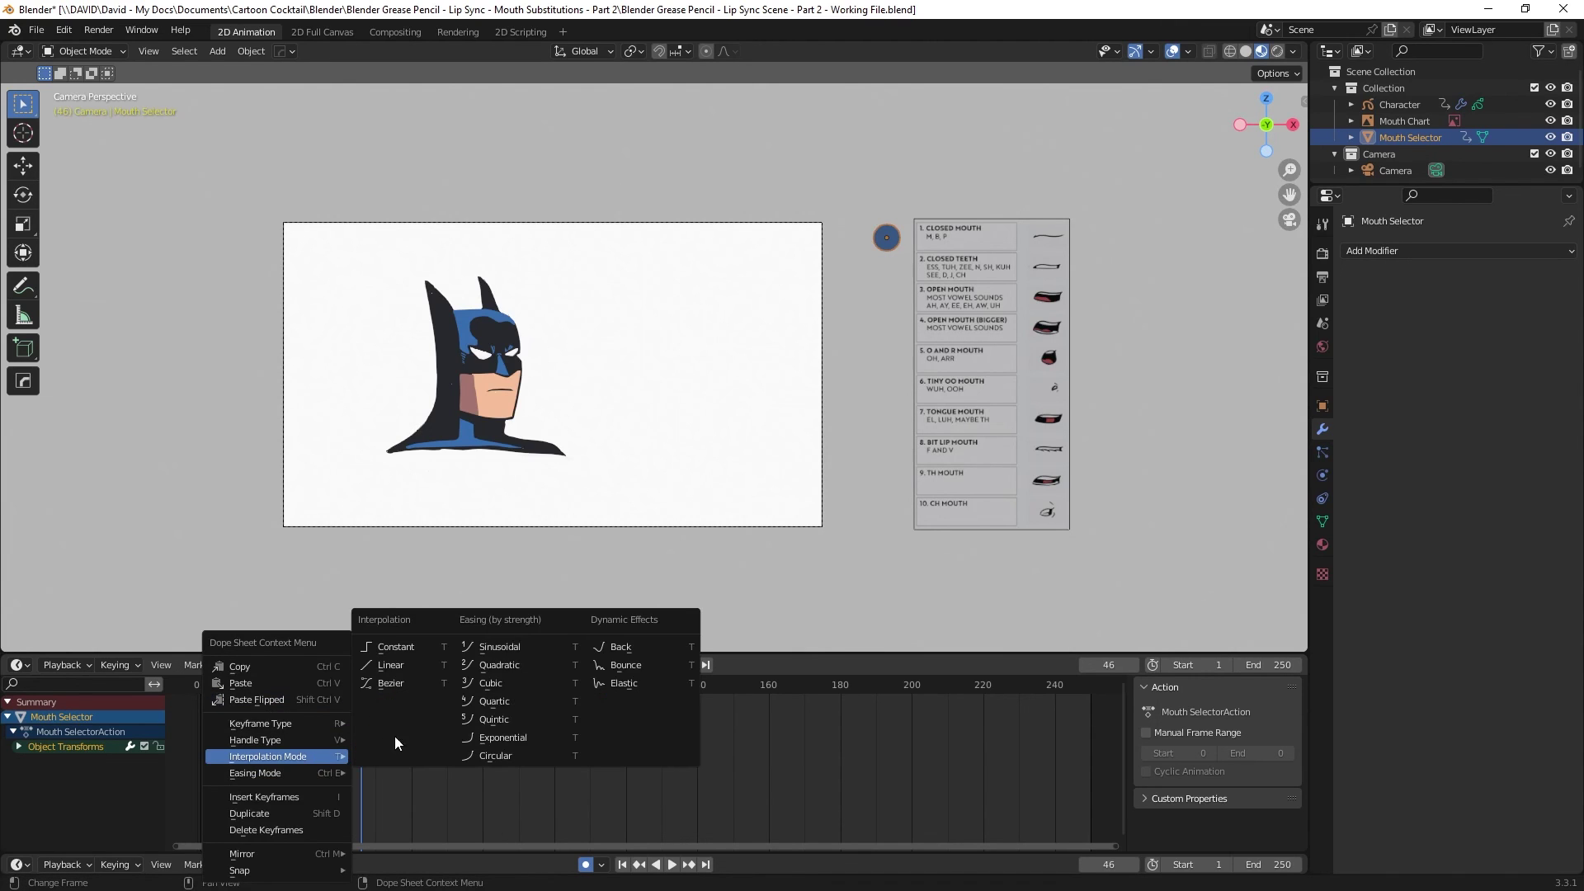
click(408, 646)
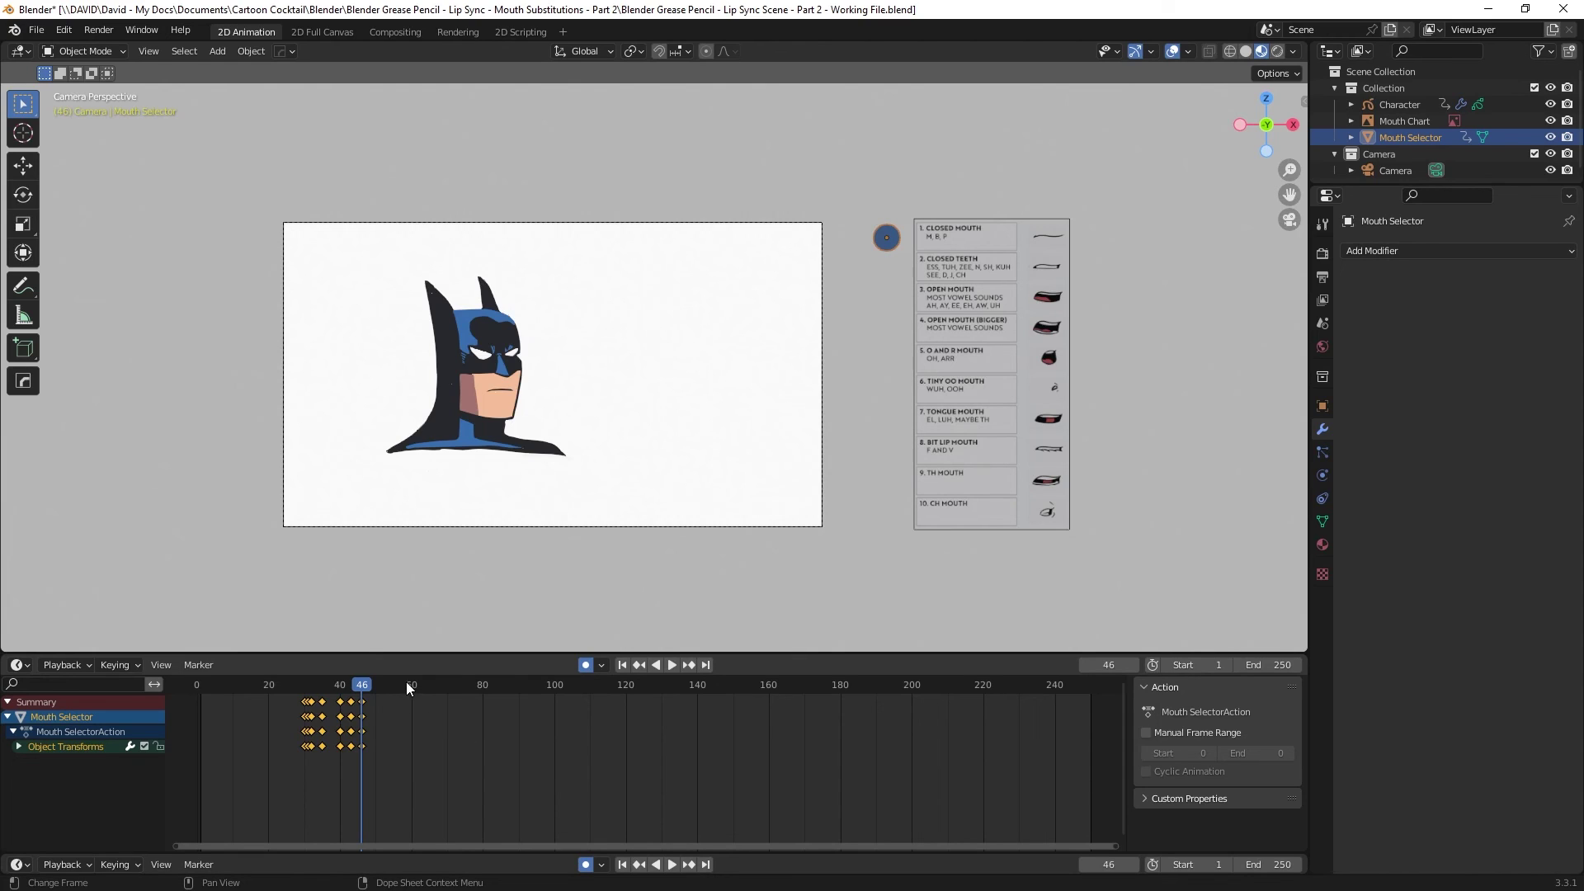
- Play back the first part of the lip sync from about frame 25 to check the mouth changes
drag(365, 686, 294, 690)
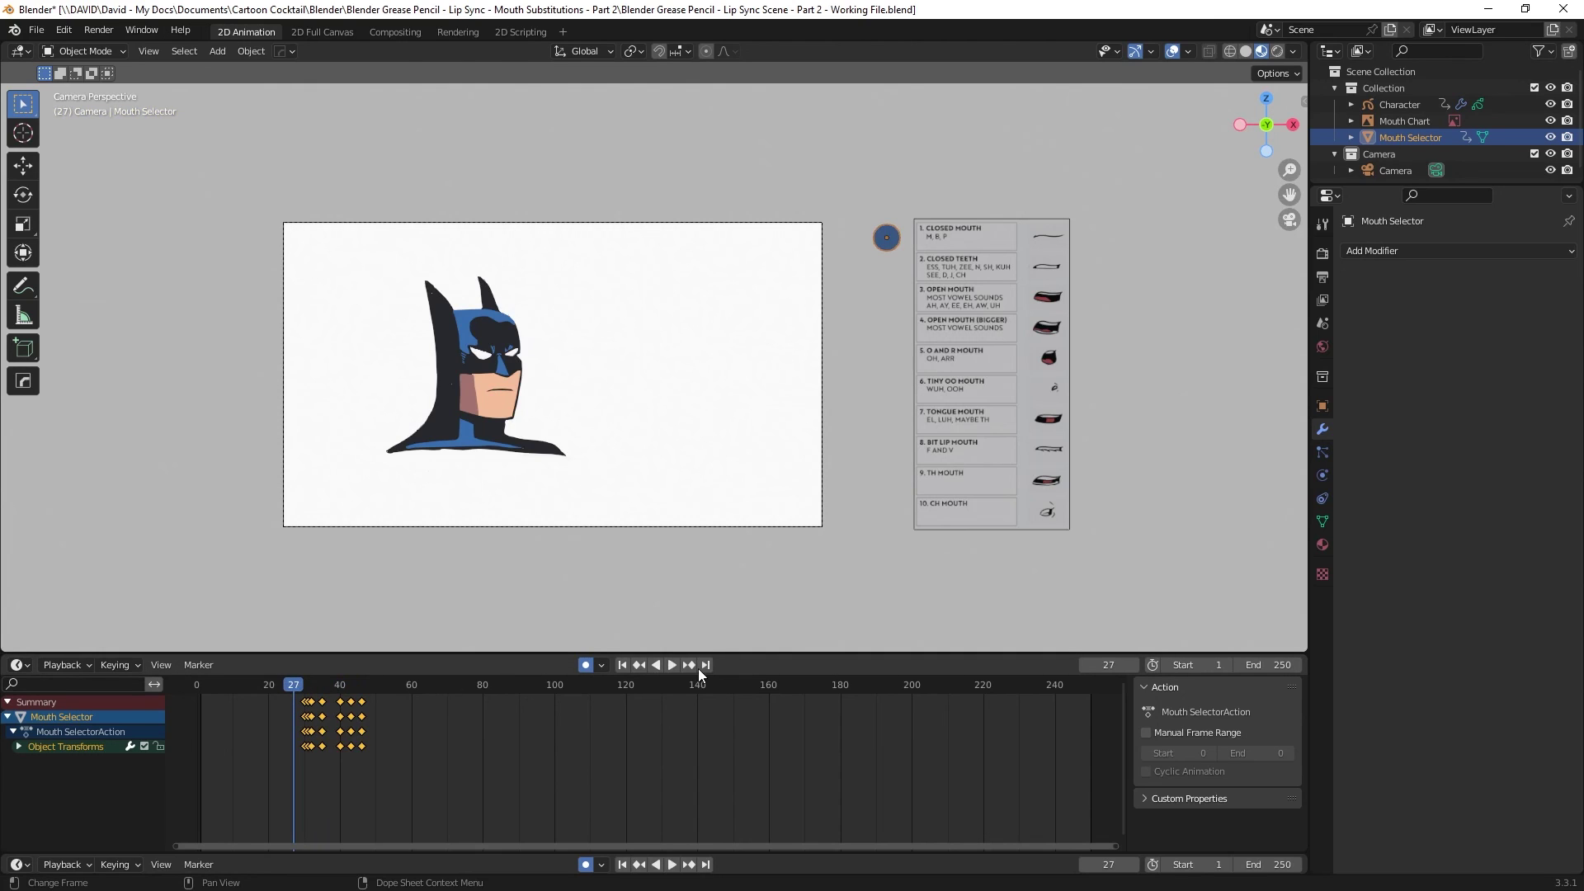
click(671, 665)
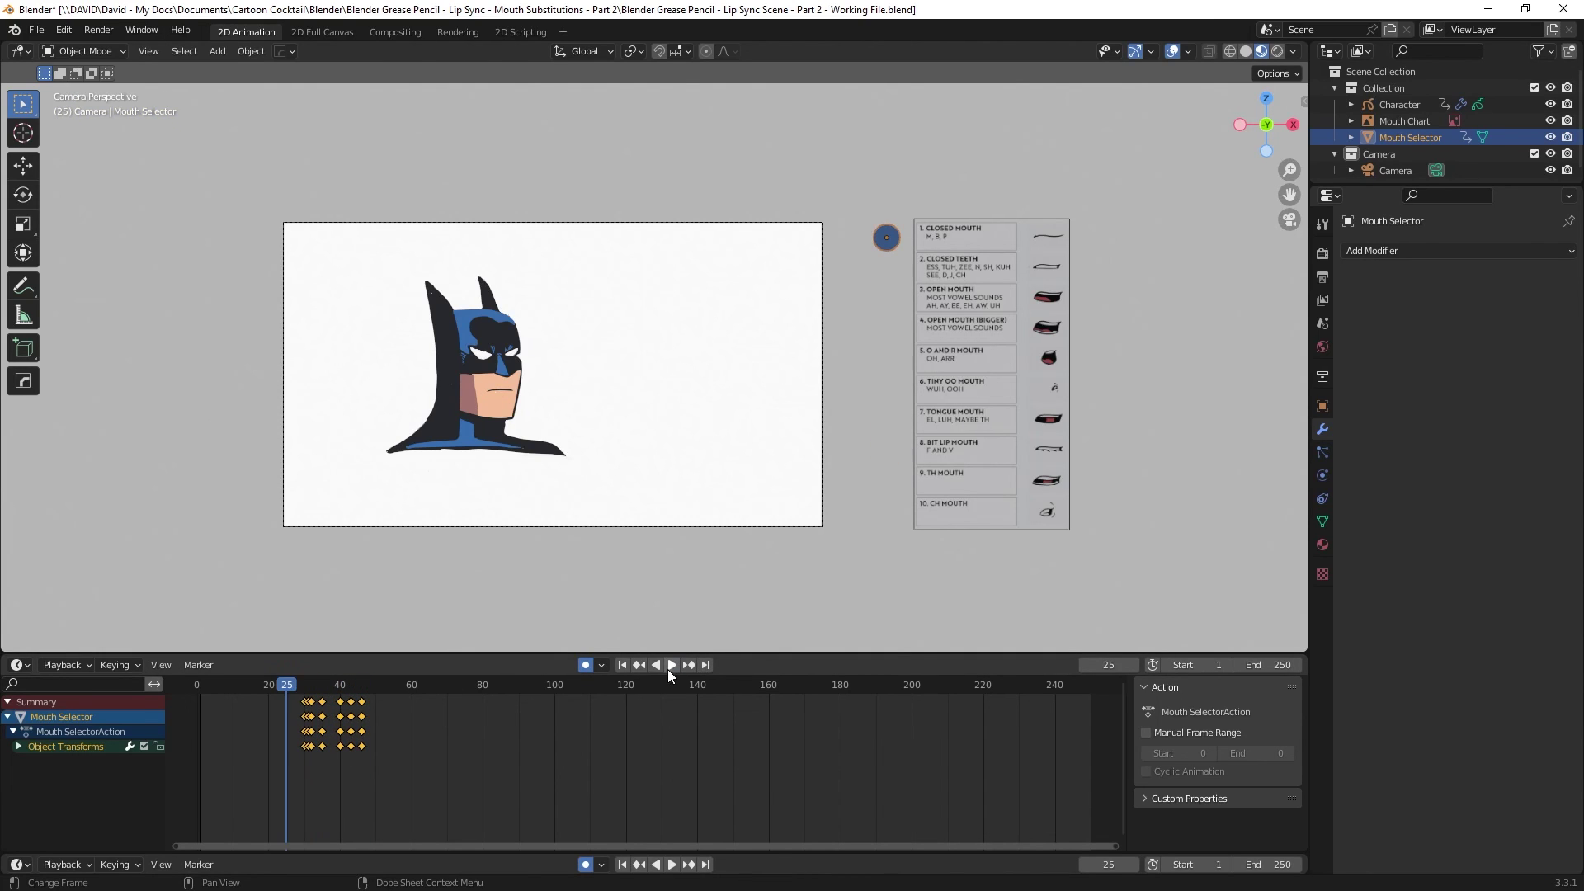
click(664, 665)
- Key the Mouth Selector along the mouth chart from frame 51 to frame 59, ending beside Tiny Oo Mouth
click(421, 685)
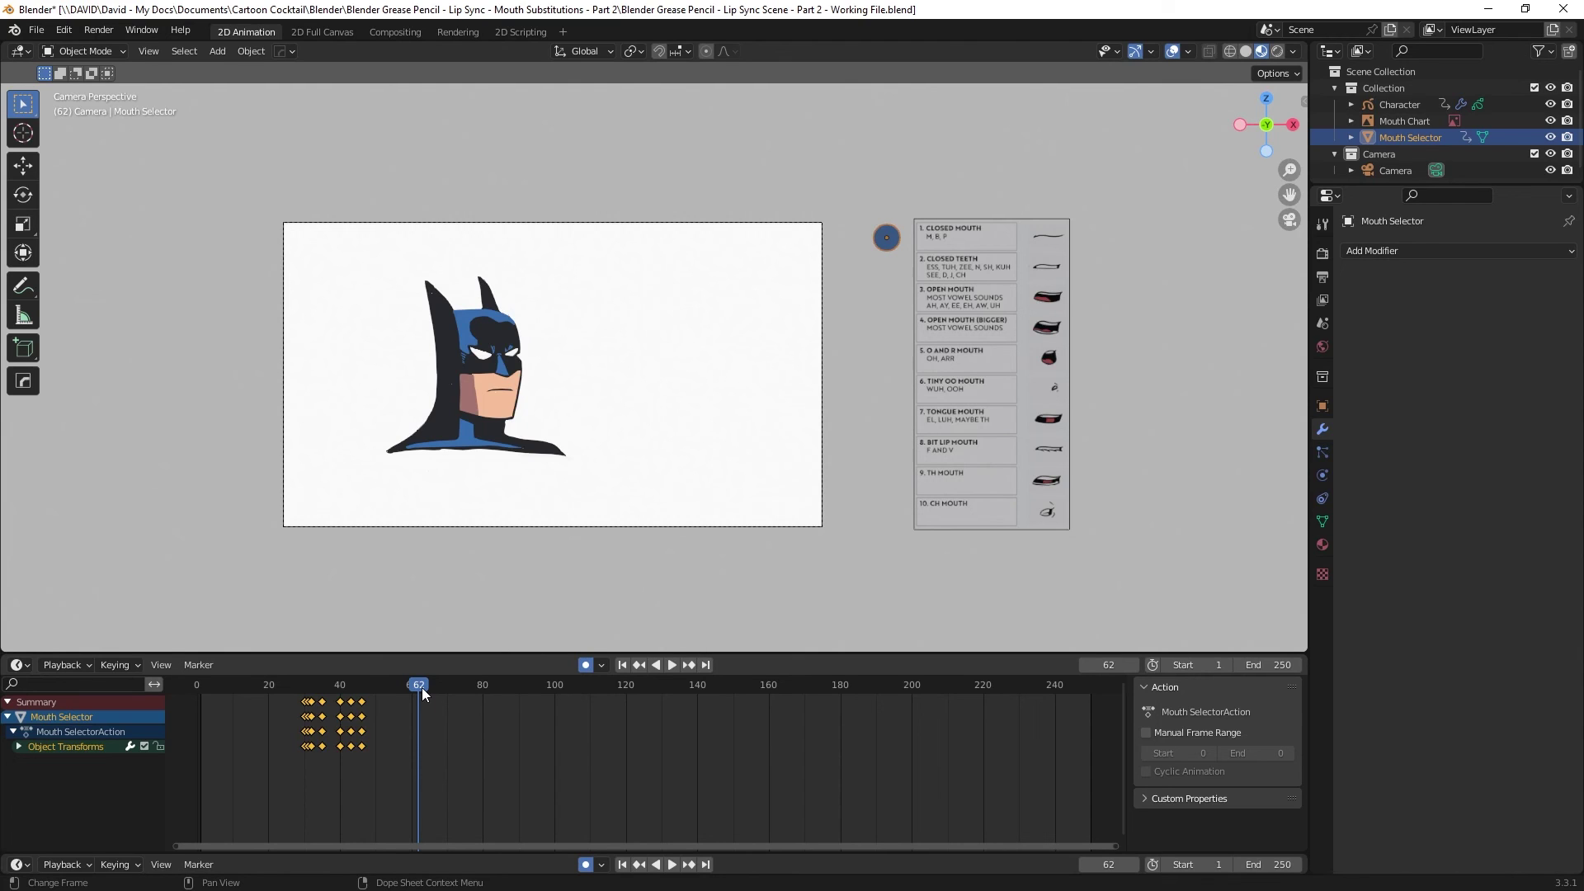
click(386, 685)
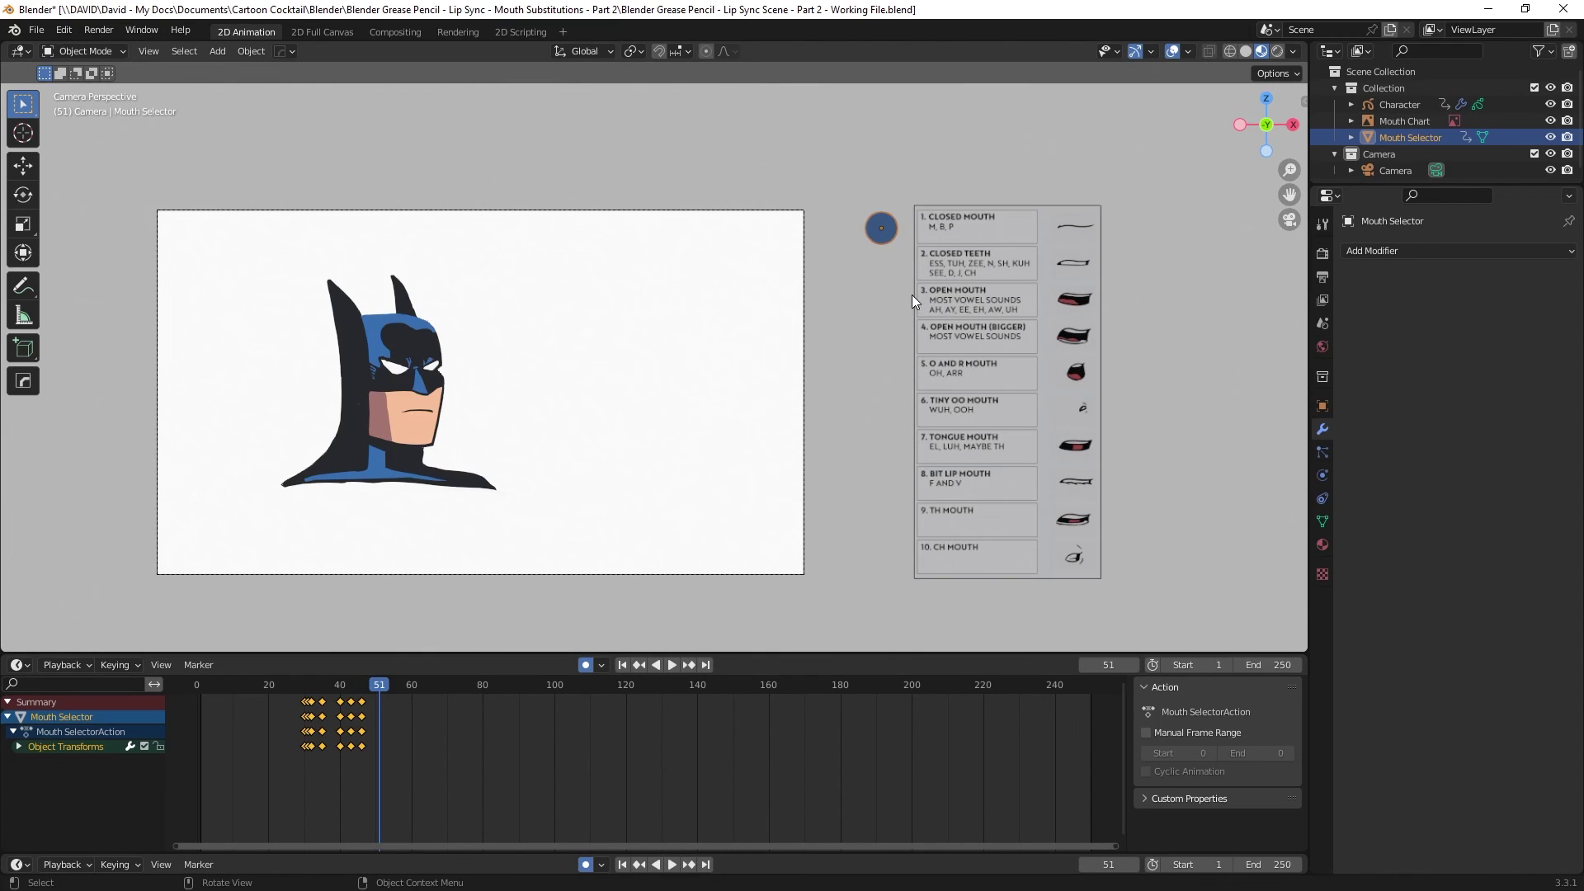
key(g)
click(937, 482)
key(space)
key(g)
click(881, 410)
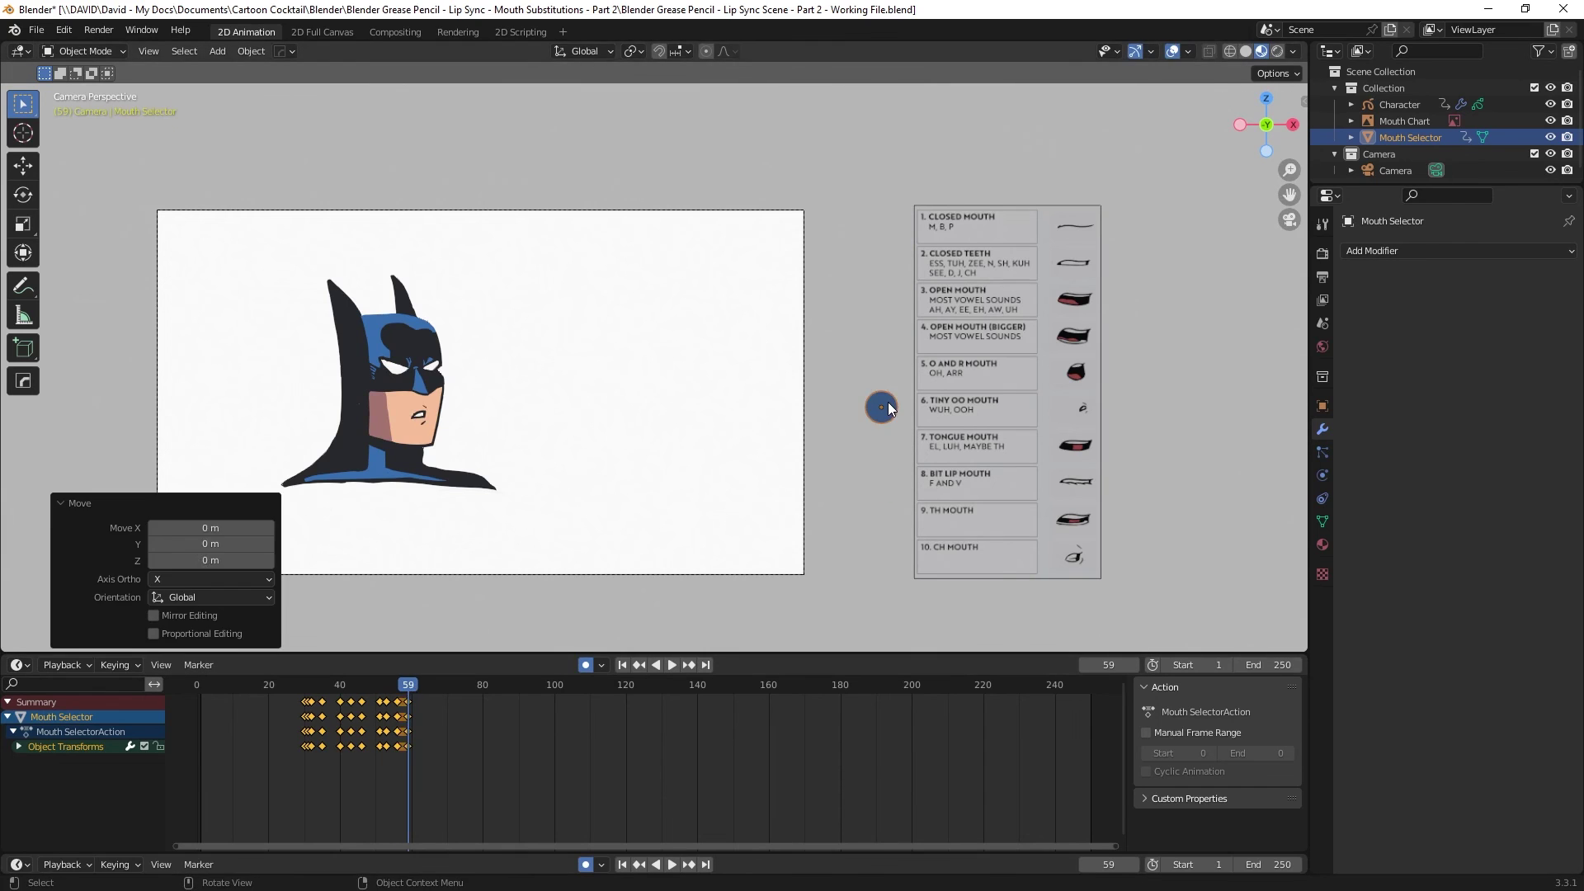
- Key the Mouth Selector through frame 100 for the remaining dialogue, using TH Mouth, Closed Teeth, Tongue Mouth and Closed Mouth
key(g)
click(881, 516)
key(g)
click(881, 260)
key(g)
click(881, 518)
key(g)
click(881, 224)
drag(555, 784, 525, 756)
key(g)
click(881, 445)
key(Escape)
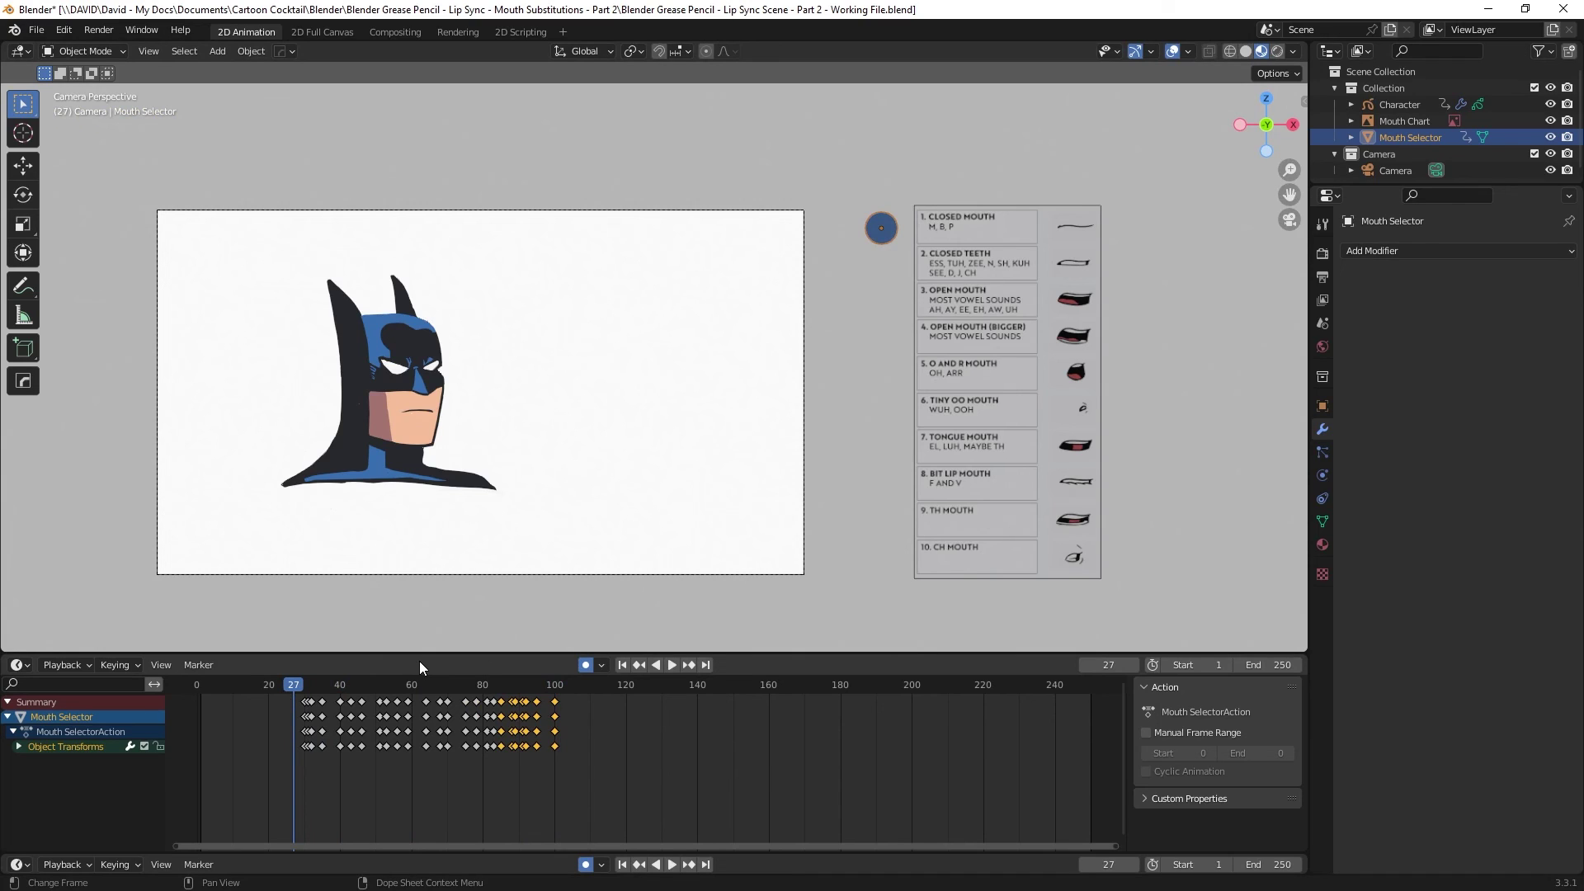
- Play back the complete lip sync from just before the first keyframe and review it again
click(282, 715)
click(667, 666)
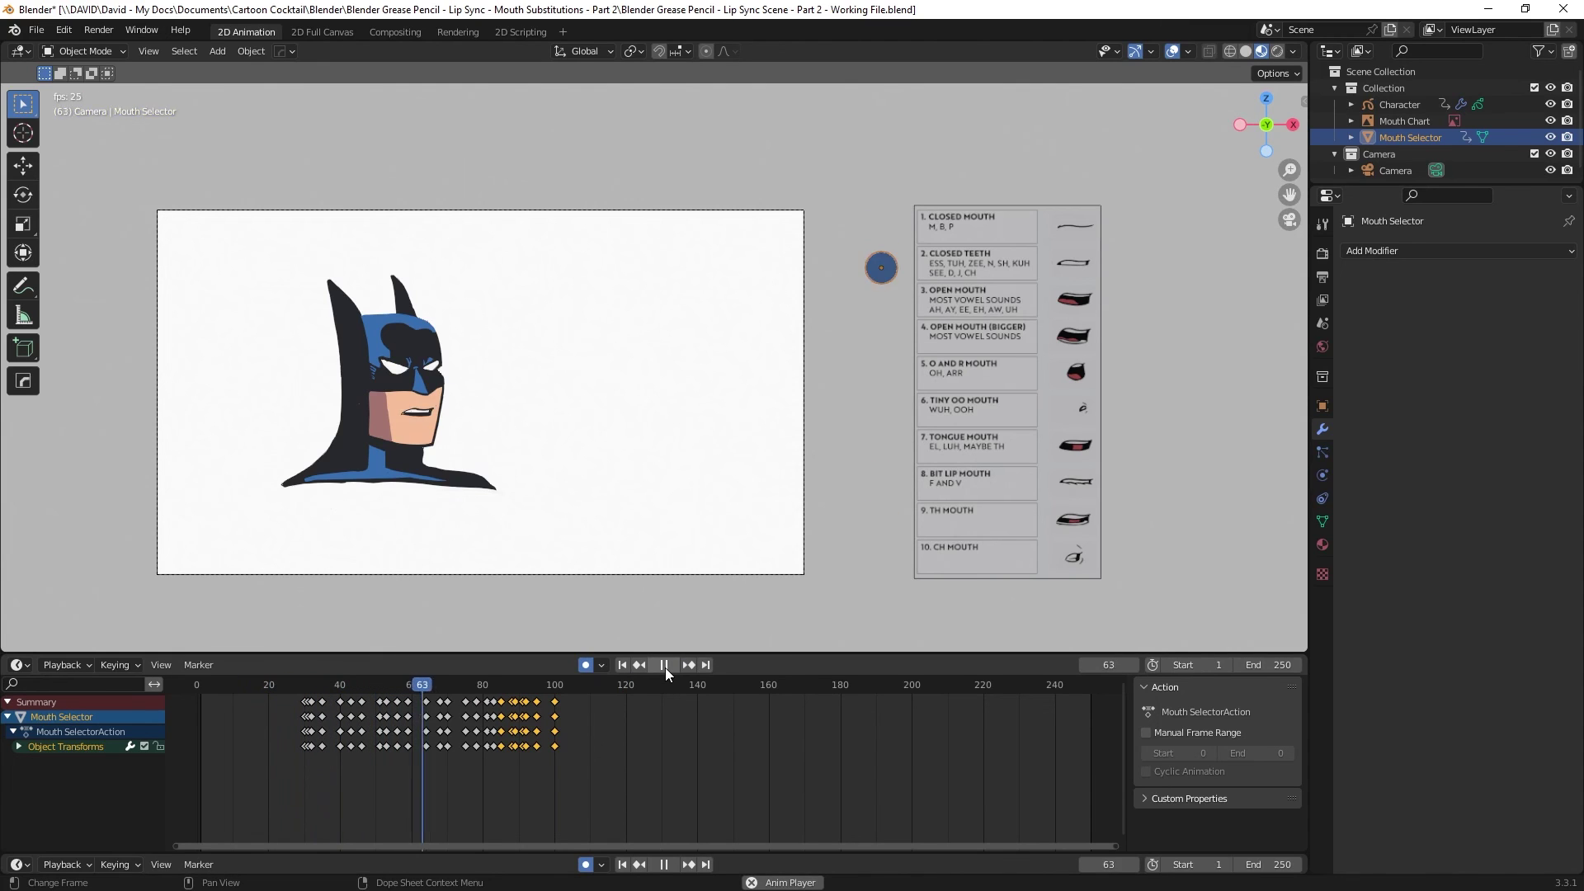
click(664, 665)
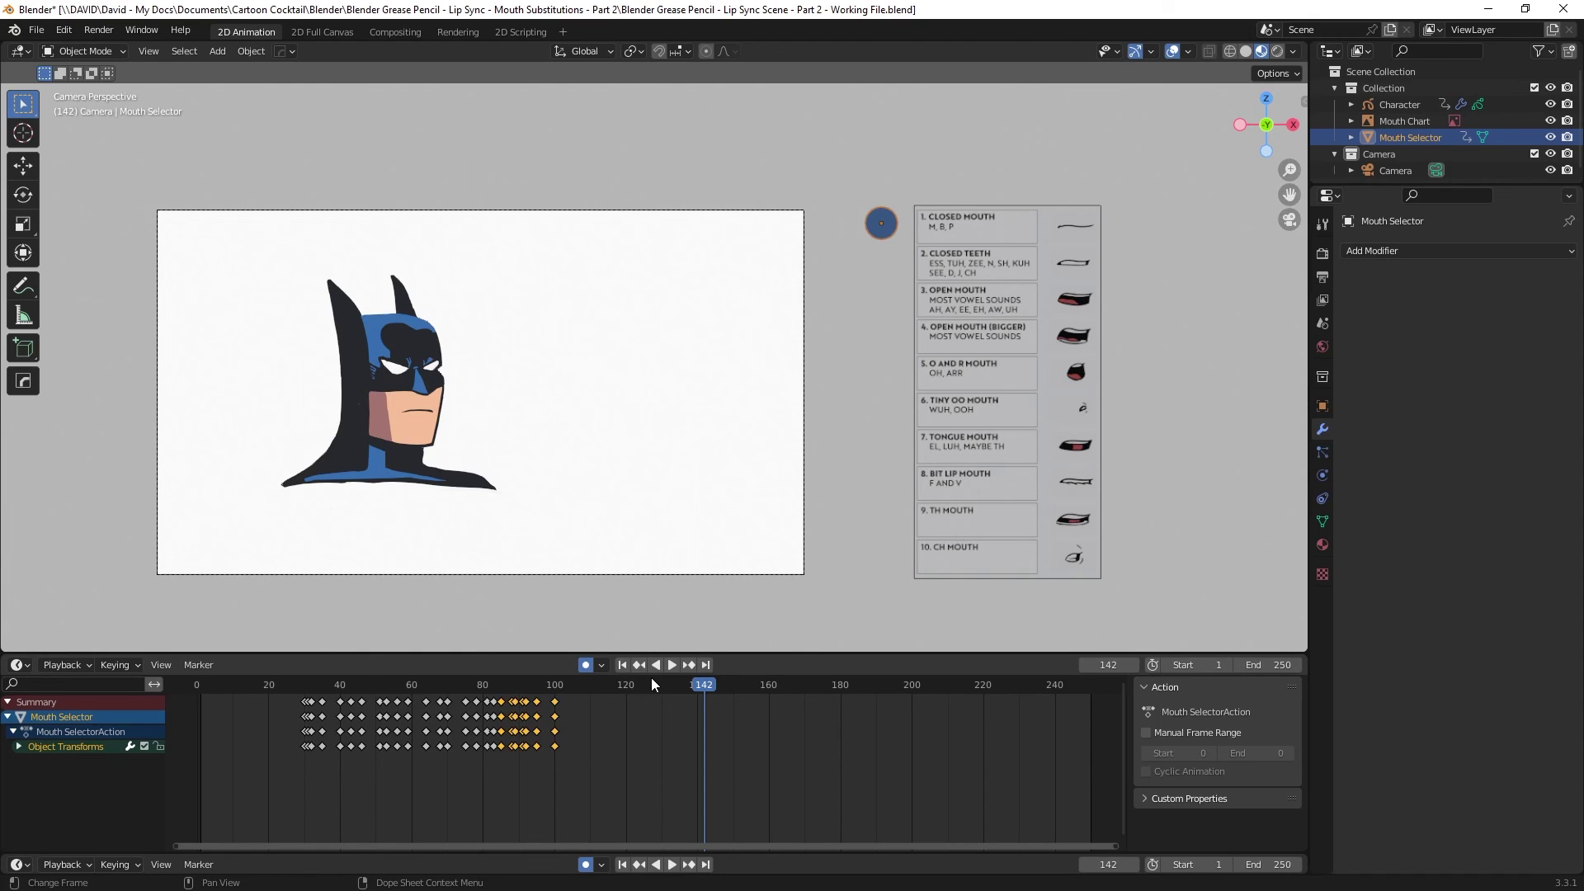
click(665, 666)
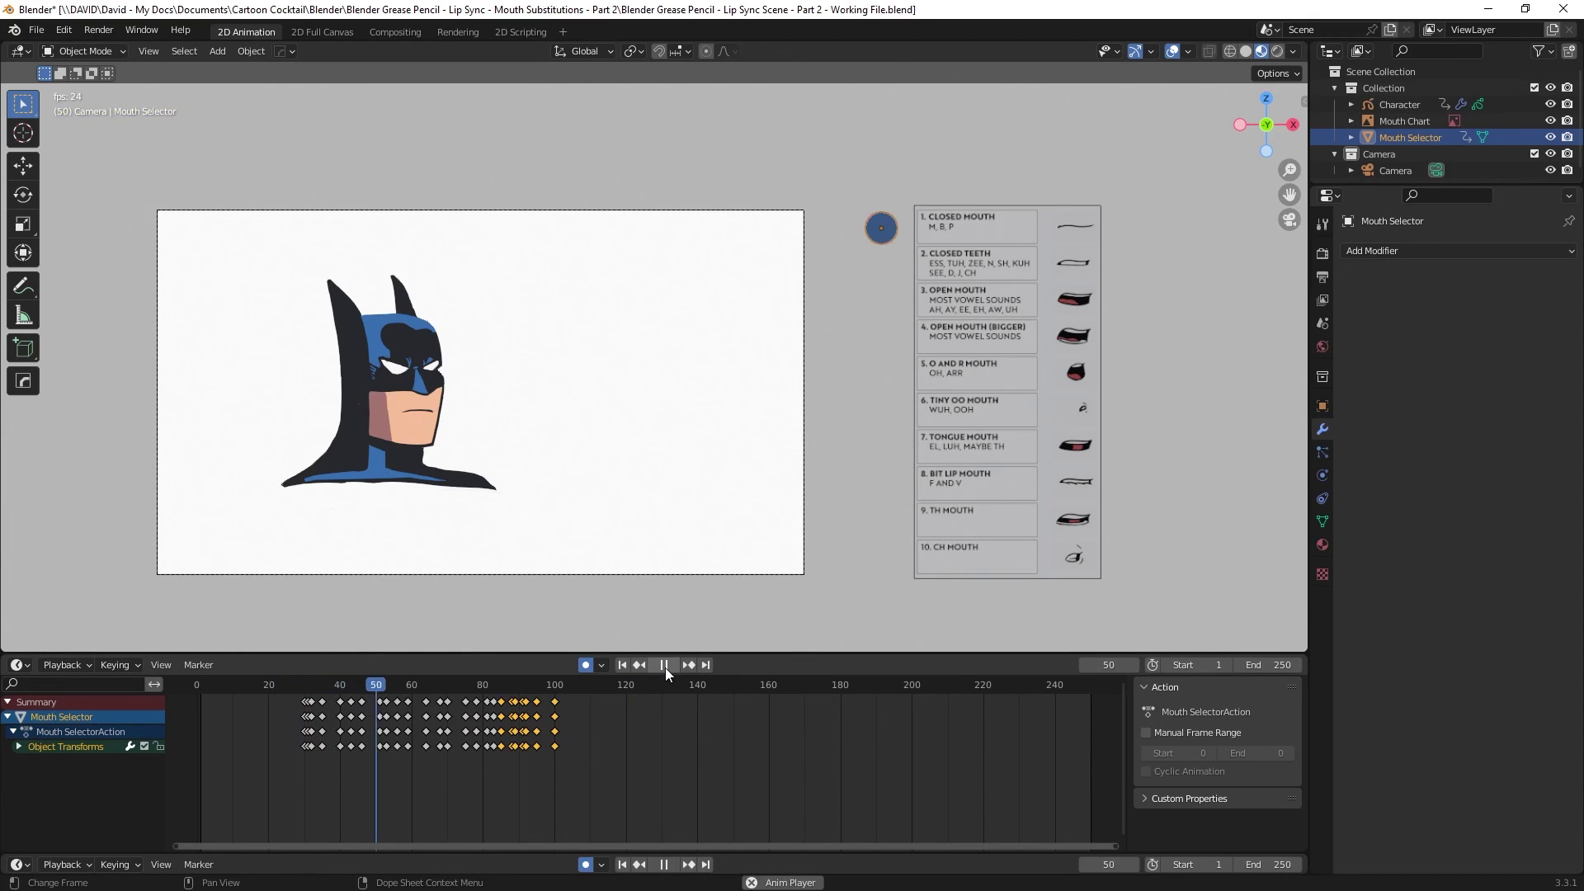